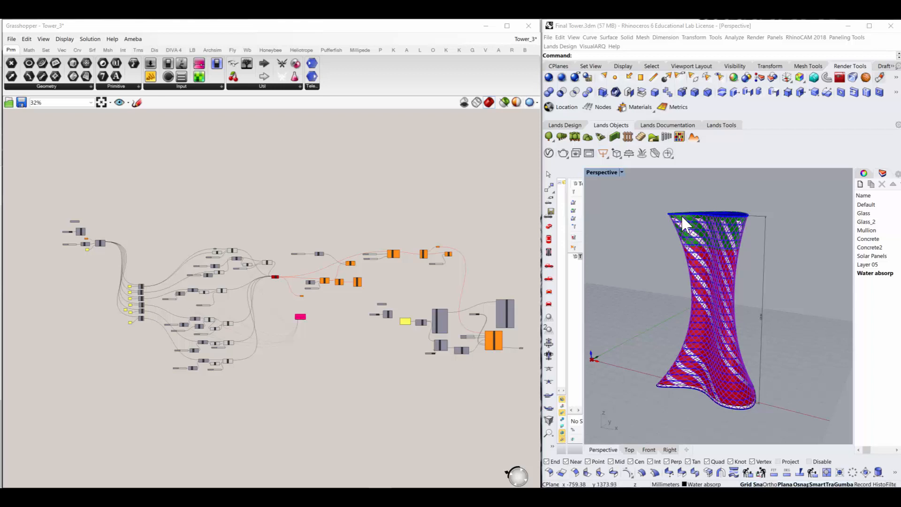
Step: Examine the twisted tower model, its separate base curve and the overall layout of the Grasshopper definition
scroll(680, 215, up, 3)
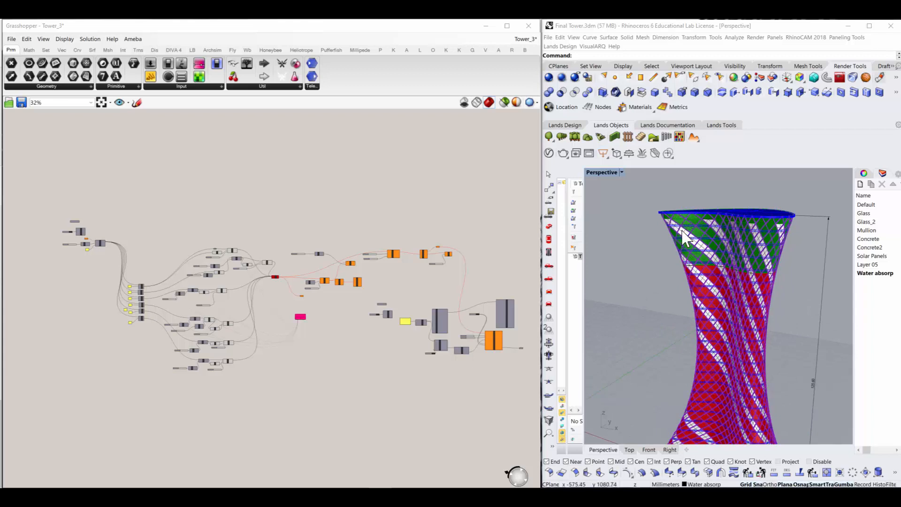
scroll(683, 241, down, 3)
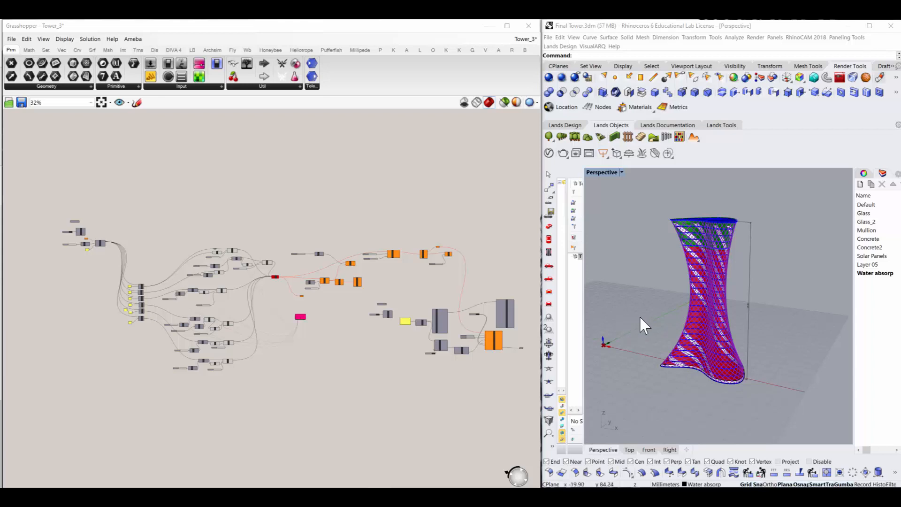
scroll(664, 324, down, 2)
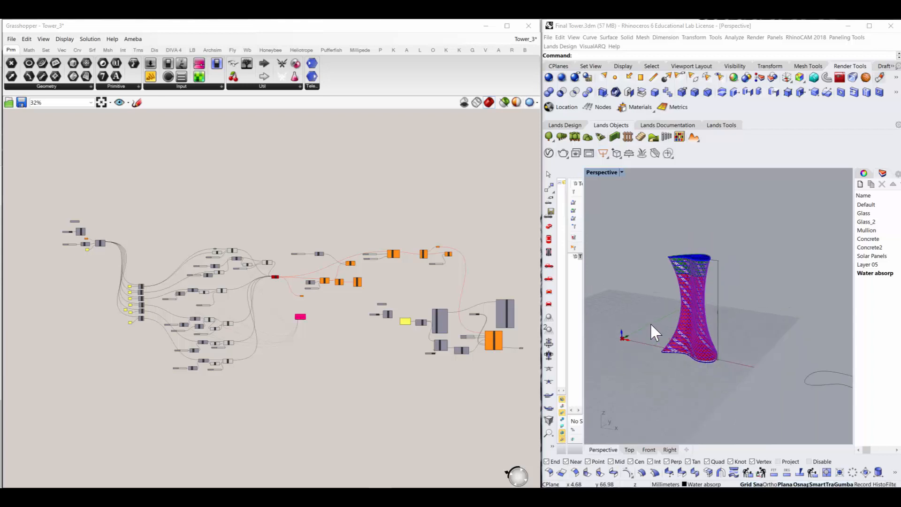
scroll(430, 321, down, 2)
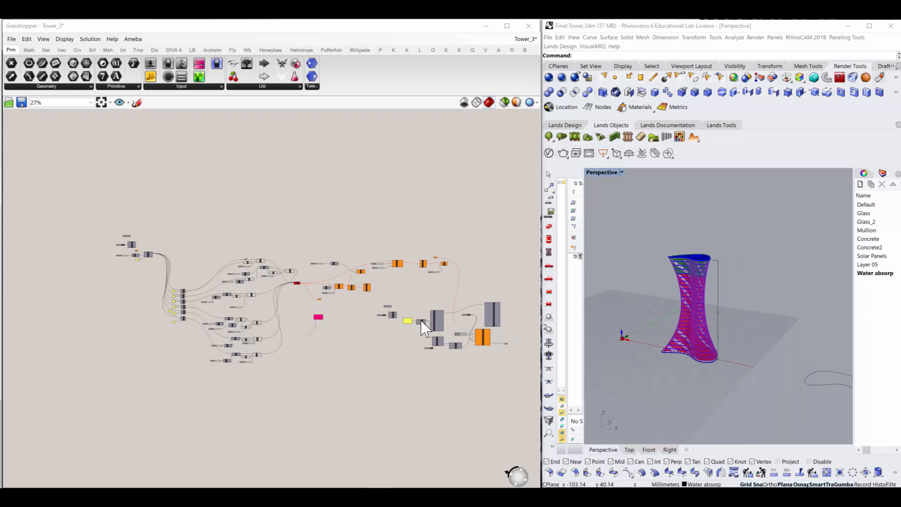
scroll(676, 370, down, 3)
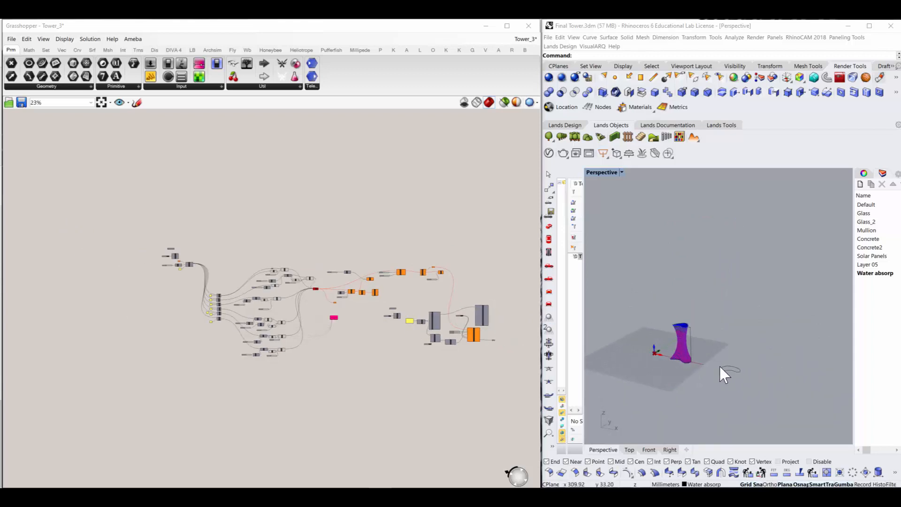
scroll(497, 328, up, 1)
scroll(498, 329, up, 1)
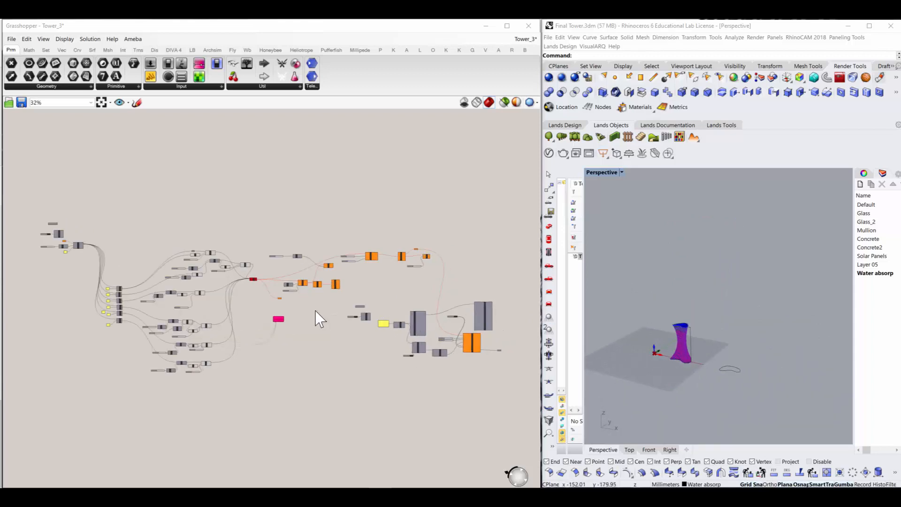
scroll(702, 359, up, 8)
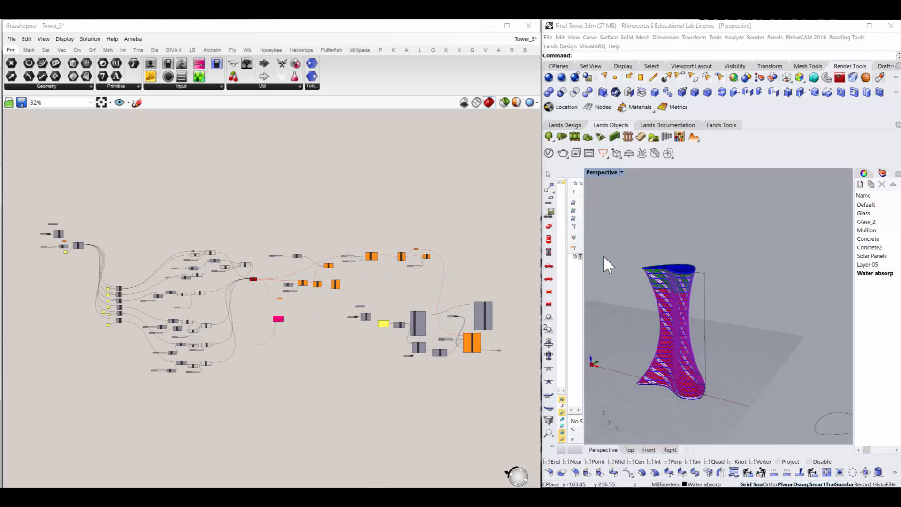
drag(699, 402, 715, 425)
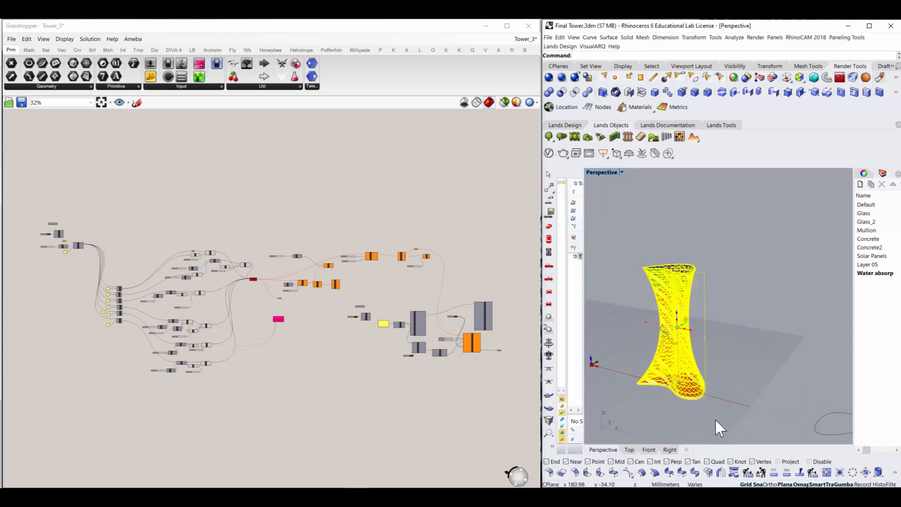
right_drag(714, 418, 721, 404)
key(Escape)
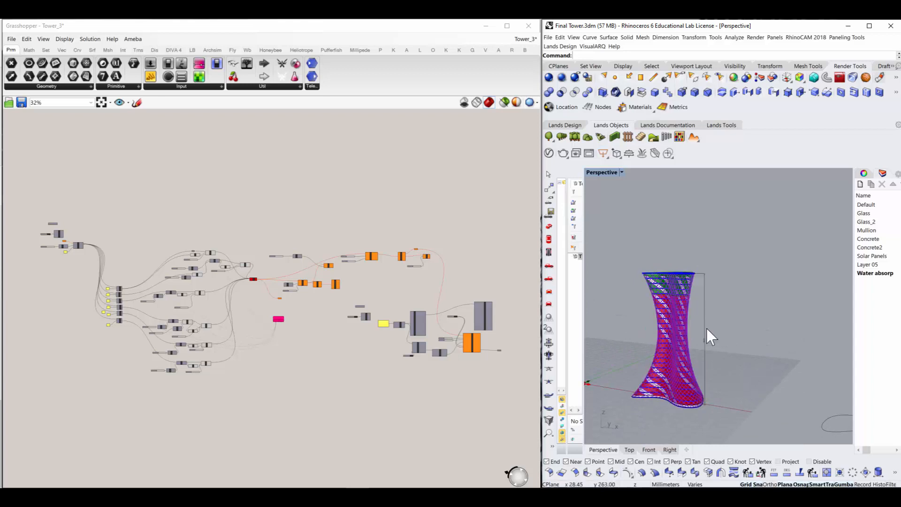
scroll(698, 296, up, 2)
scroll(696, 293, up, 3)
scroll(667, 285, down, 3)
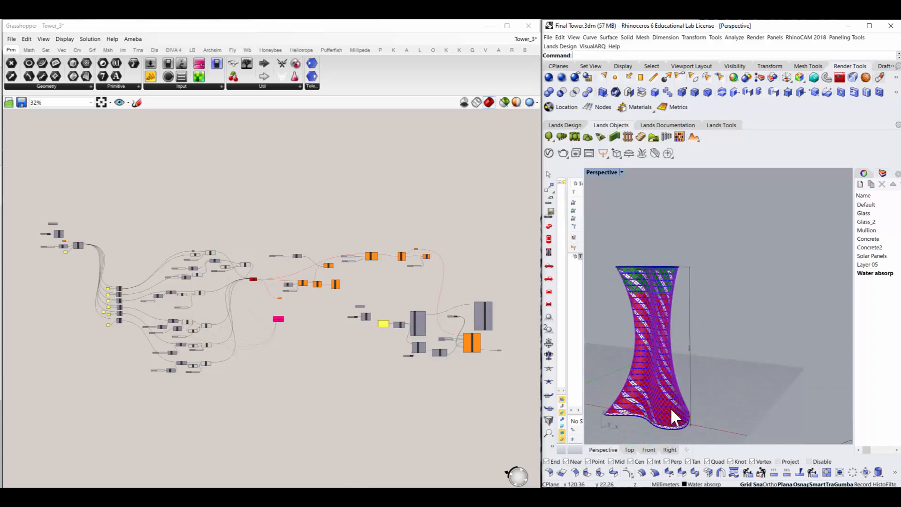
scroll(668, 393, down, 4)
scroll(643, 398, up, 5)
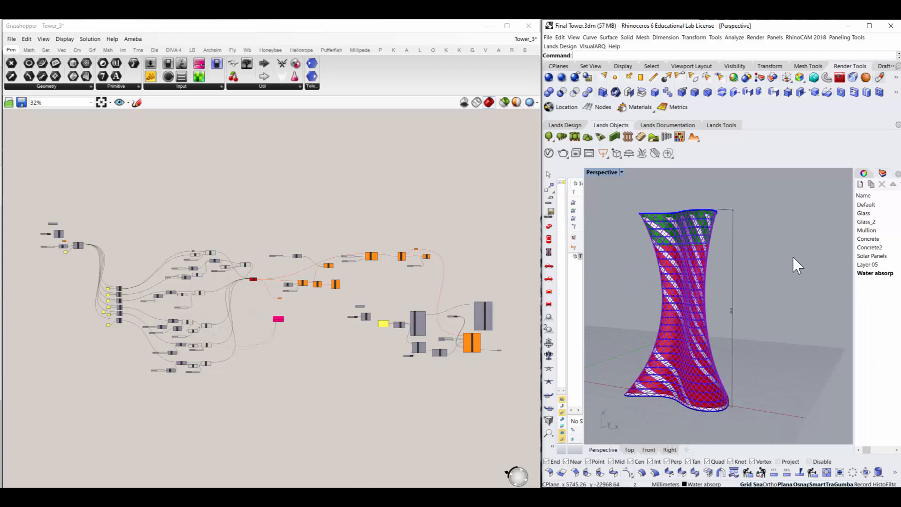
Step: Widen the layer list to review the tower's layers and assigned materials, and narrow it again to enlarge the viewport
drag(851, 254, 761, 256)
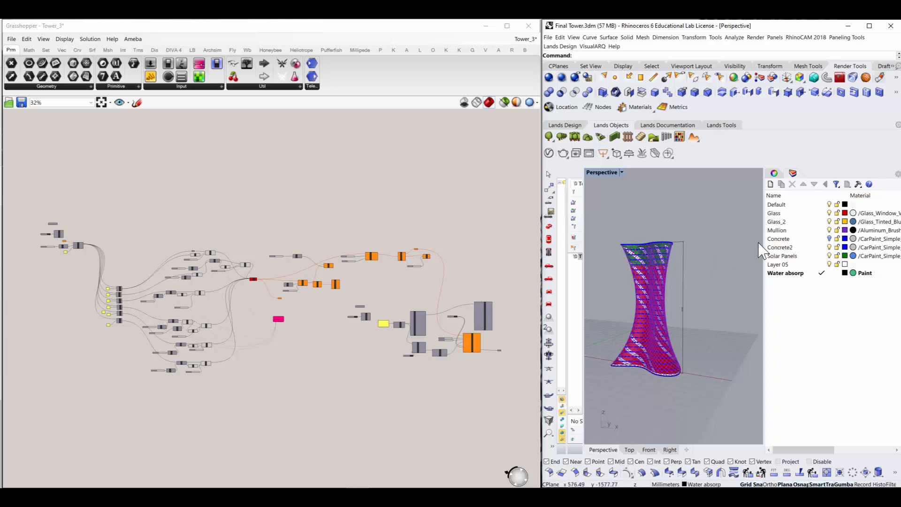
scroll(635, 323, down, 3)
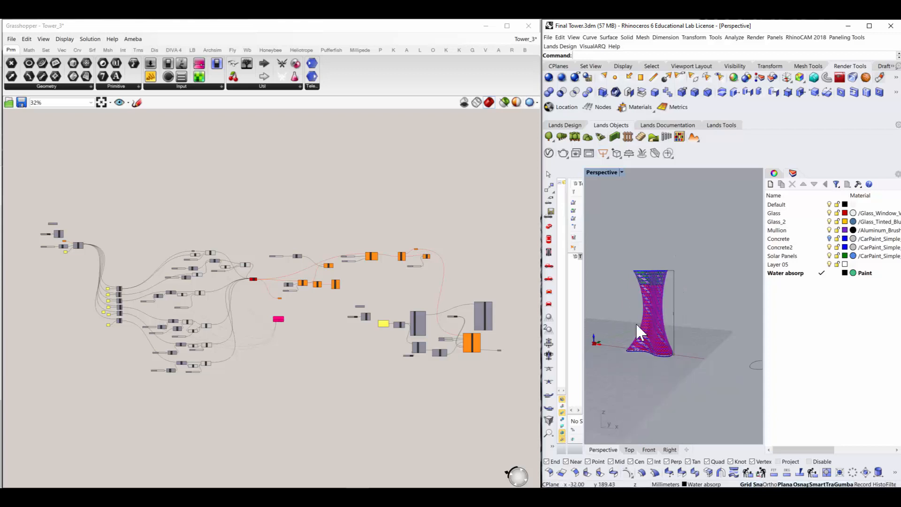
scroll(629, 320, up, 5)
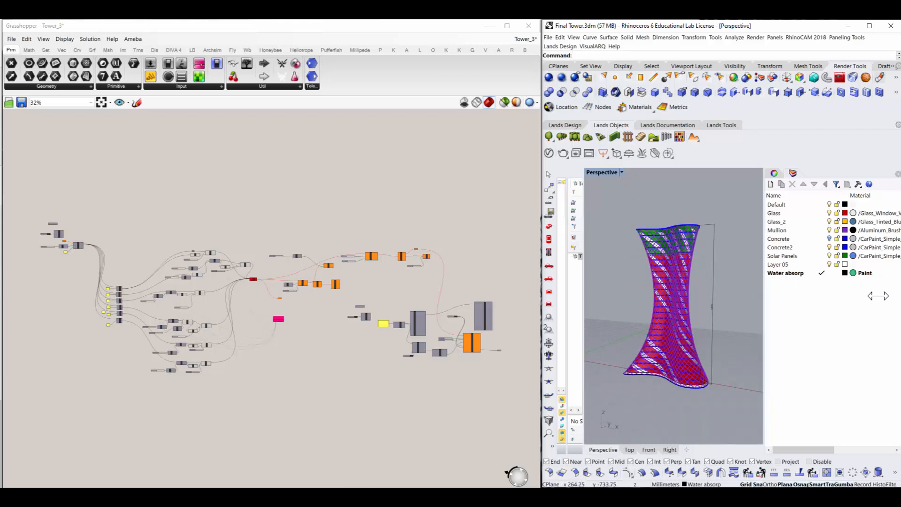
drag(877, 296, 881, 296)
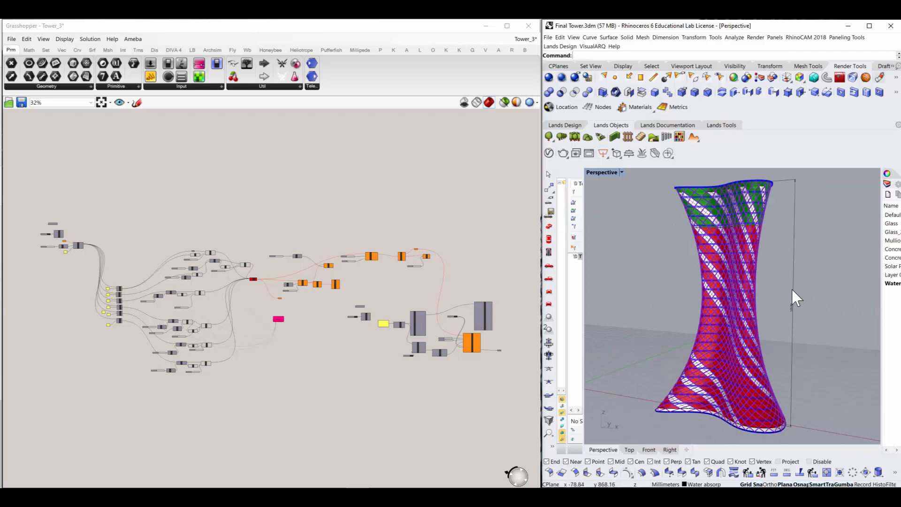
Step: Show the Perspective viewport in Rendered mode and examine the tower's diagrid facade, floor slabs, green strips and blue upper panels
click(622, 172)
click(623, 205)
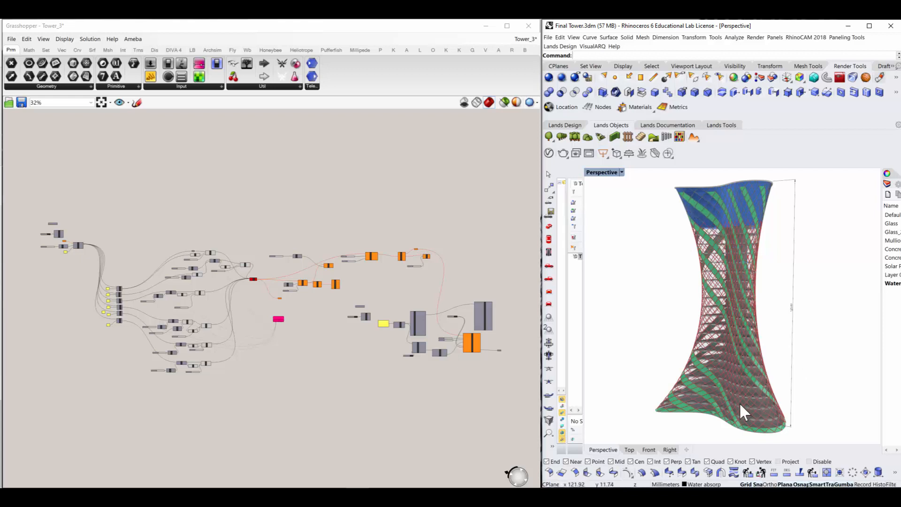
right_drag(815, 393, 740, 374)
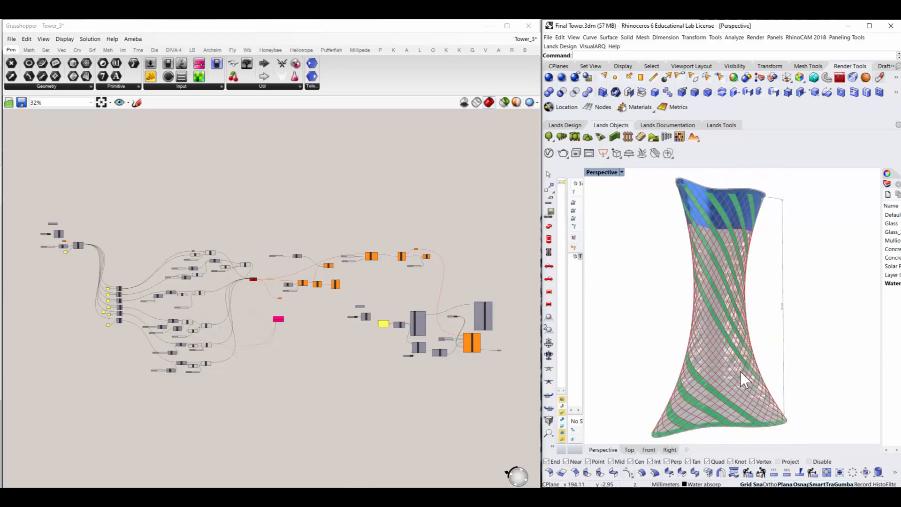
scroll(740, 380, up, 8)
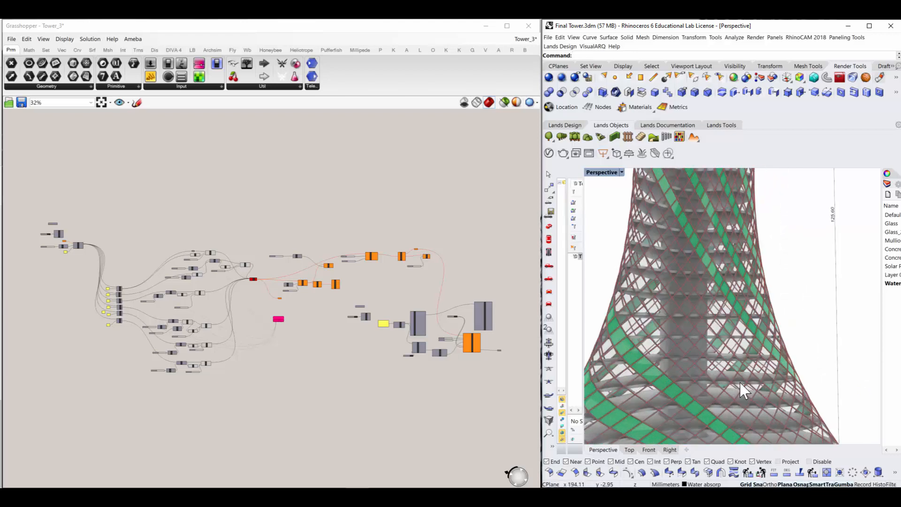
scroll(687, 322, down, 6)
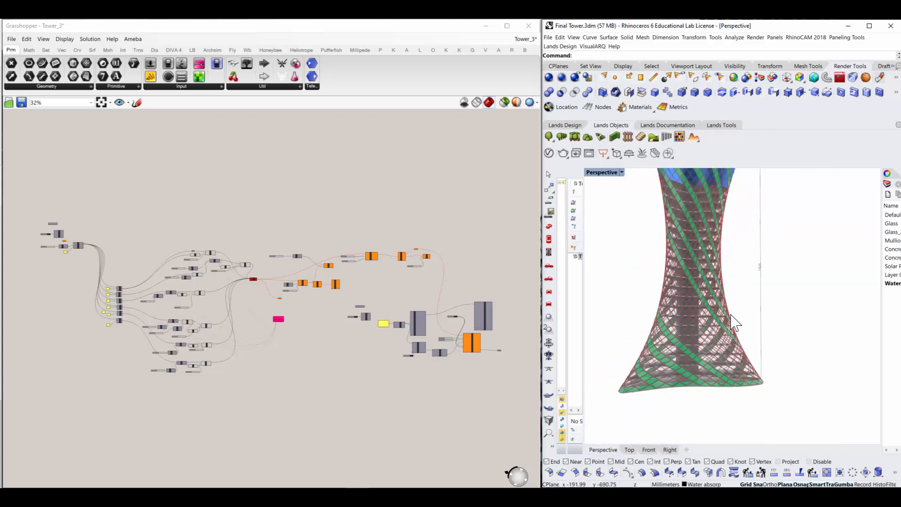
right_drag(736, 325, 674, 181)
scroll(673, 179, up, 4)
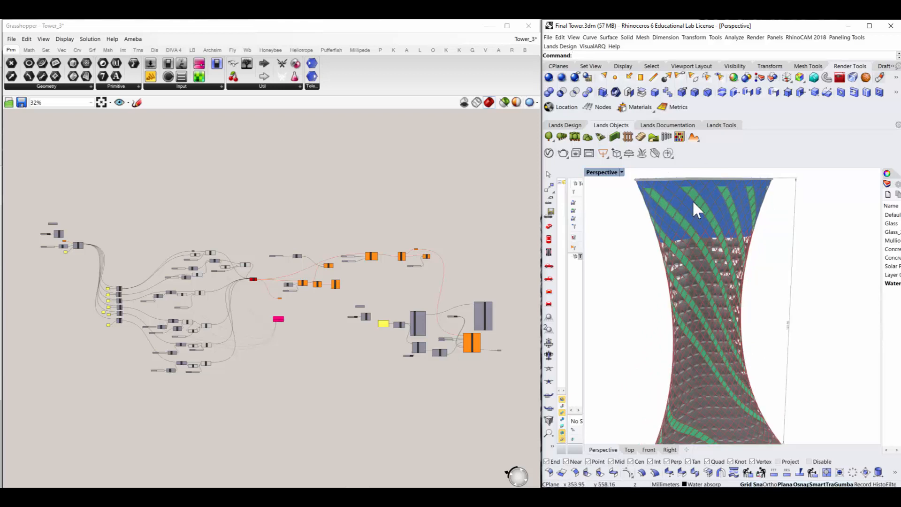
scroll(690, 286, down, 2)
right_drag(718, 289, 716, 270)
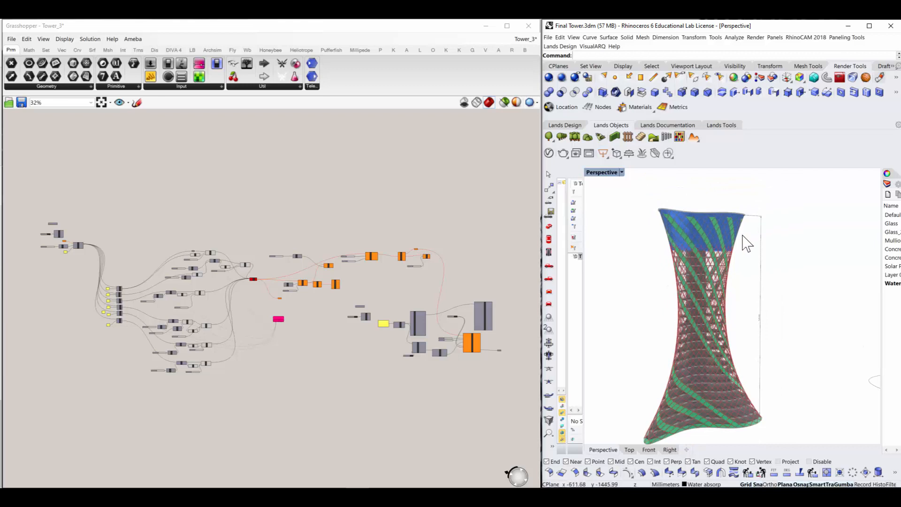
scroll(711, 240, down, 3)
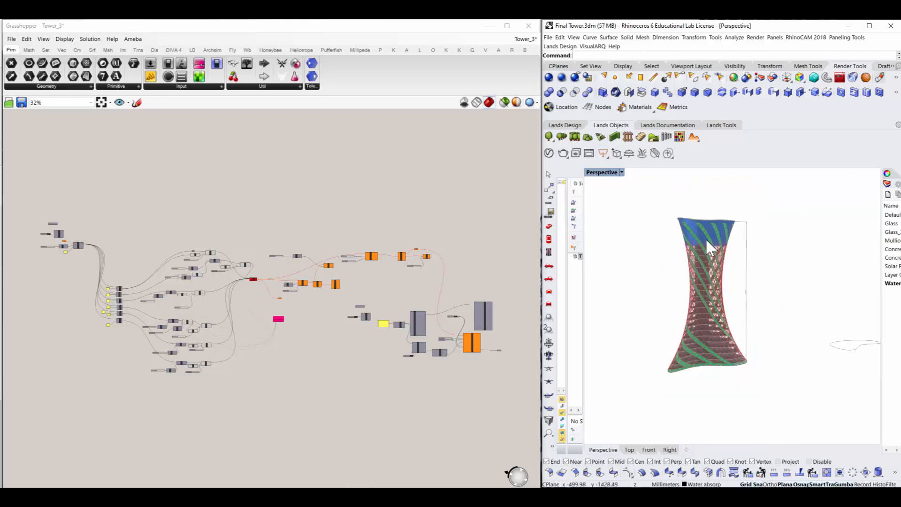
scroll(714, 307, up, 3)
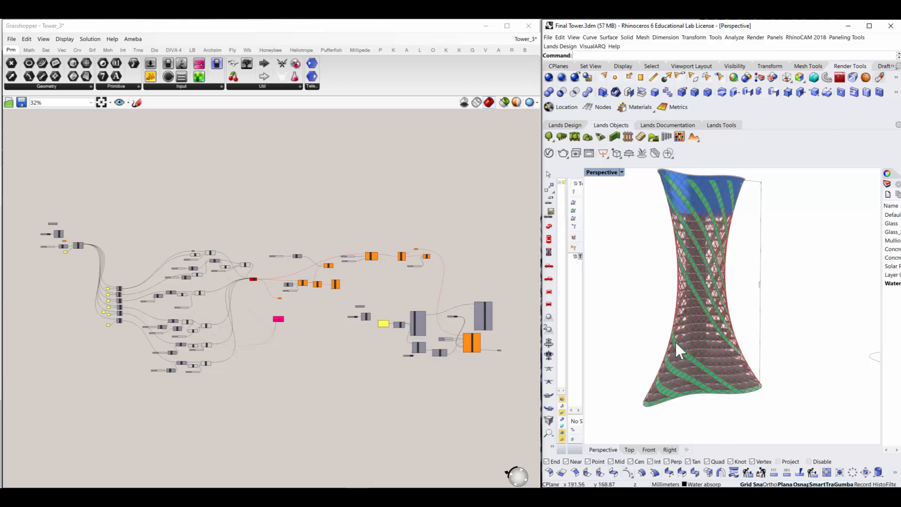
scroll(676, 343, down, 3)
mouse_move(779, 354)
right_down()
mouse_move(645, 368)
mouse_move(802, 376)
mouse_move(773, 370)
right_up()
scroll(769, 362, down, 4)
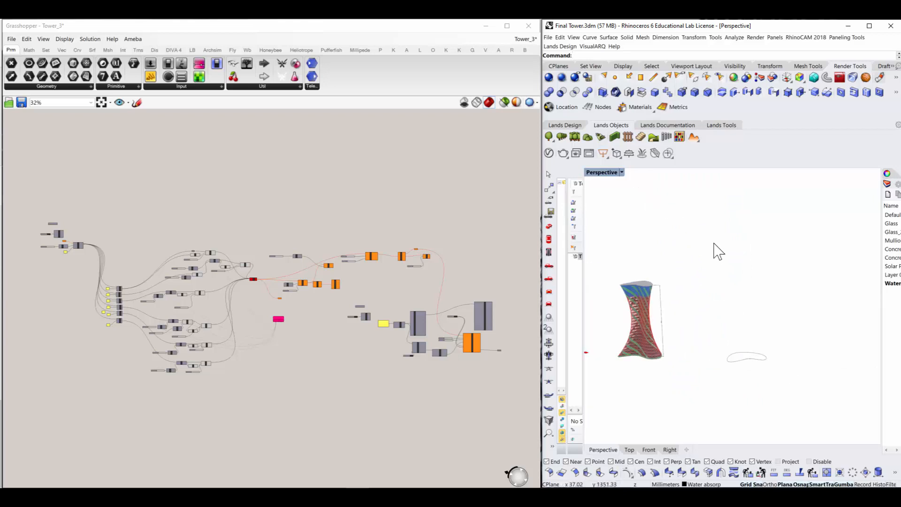
Step: Set the Perspective viewport back to Shaded mode and view the tower's roof outline from above
click(622, 173)
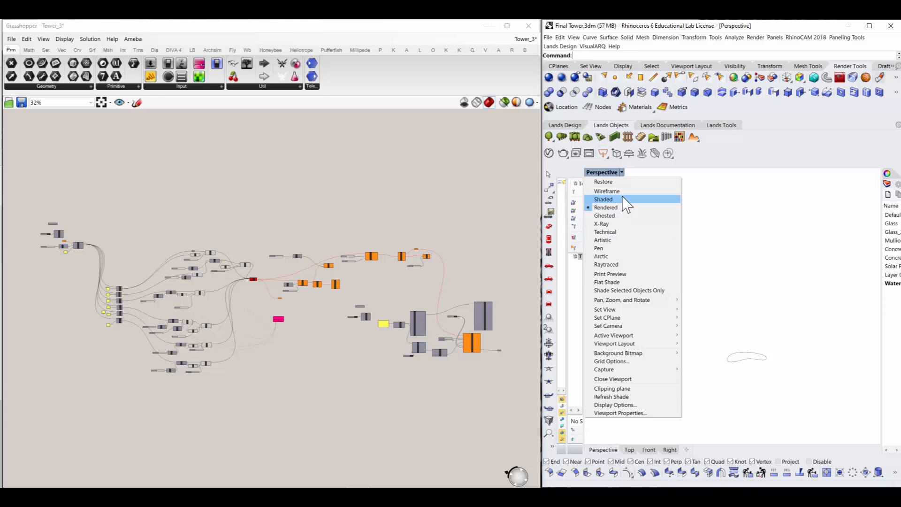
click(626, 203)
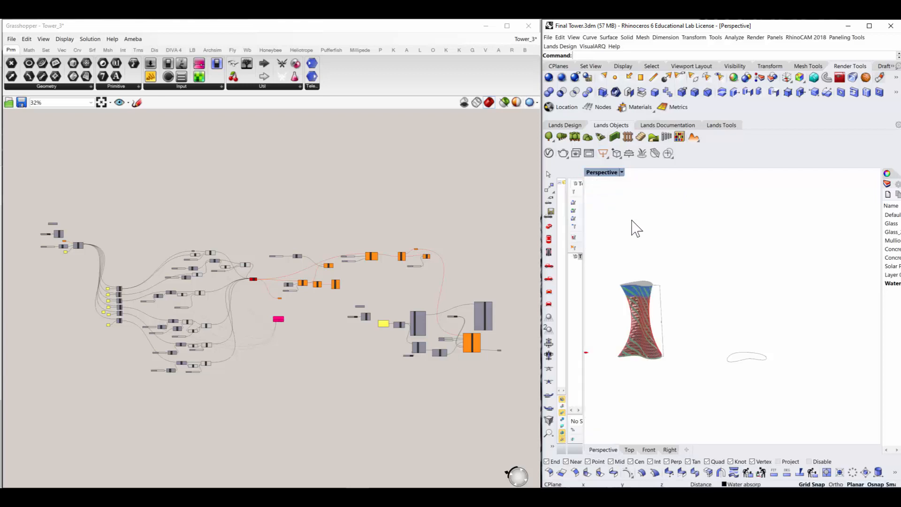
mouse_move(636, 227)
right_down()
mouse_move(713, 351)
mouse_move(759, 362)
mouse_move(752, 381)
right_up()
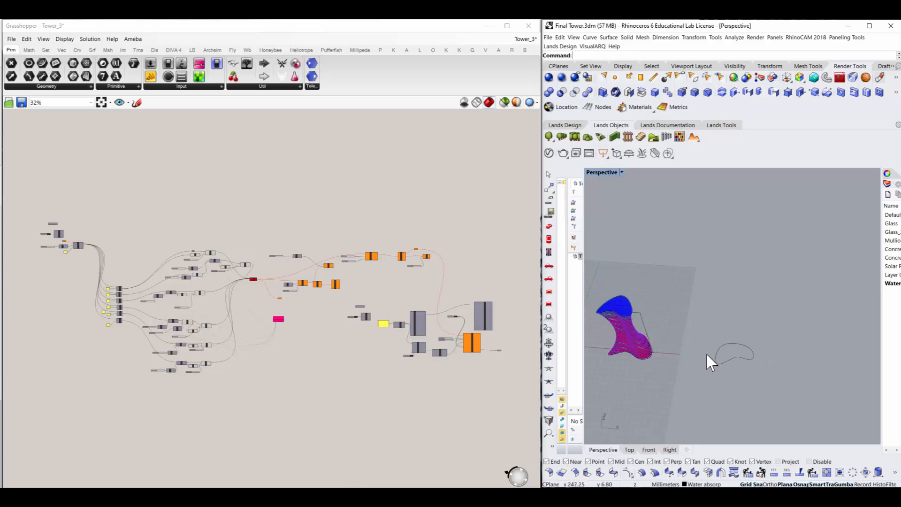
right_drag(719, 348, 751, 356)
right_drag(646, 413, 780, 329)
scroll(679, 429, up, 5)
scroll(781, 330, down, 5)
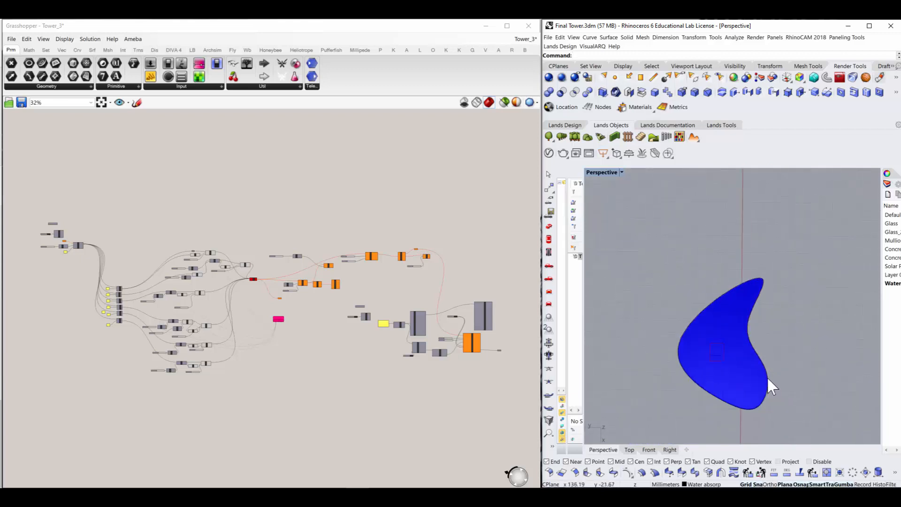
Step: Reshape the closed base curve beside the tower into a fuller outline by moving four of its control points outward and upward
right_drag(720, 329, 753, 314)
scroll(725, 340, down, 4)
scroll(736, 334, up, 2)
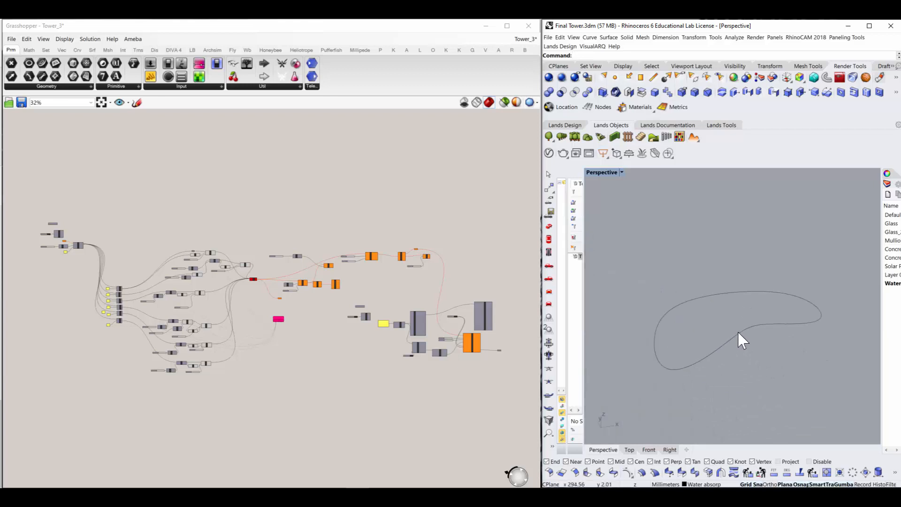
click(718, 294)
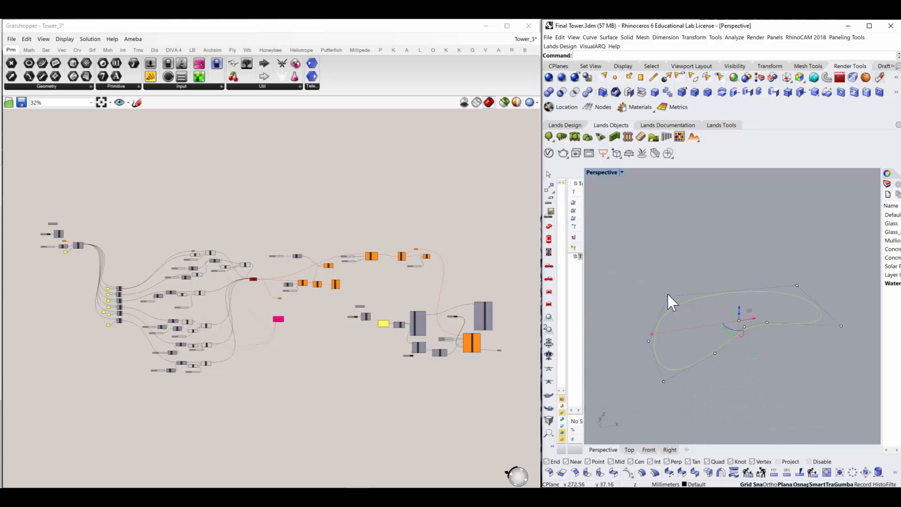
drag(668, 295, 750, 246)
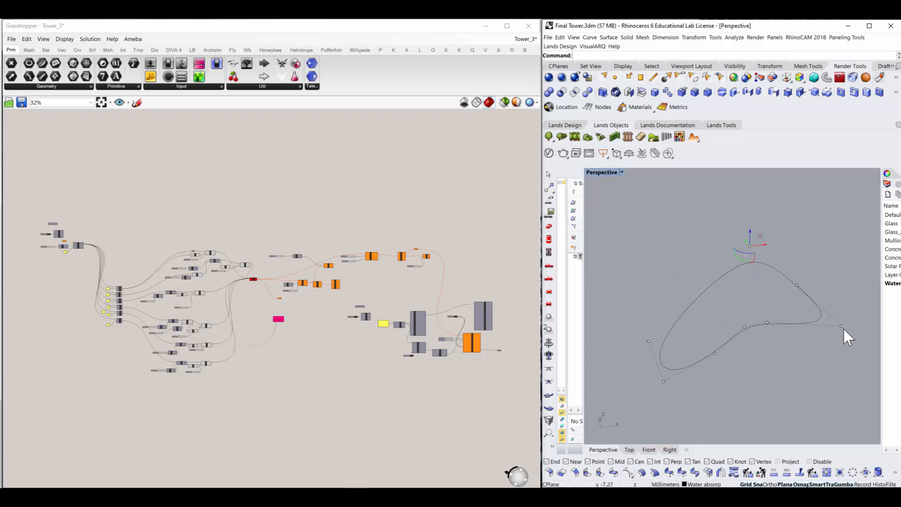
drag(842, 326, 870, 321)
drag(796, 281, 821, 268)
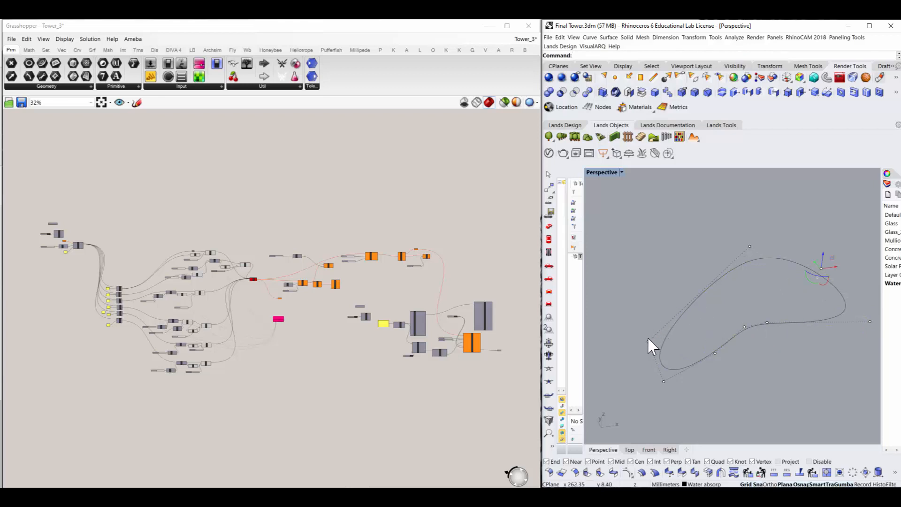
drag(647, 339, 675, 295)
key(Escape)
scroll(666, 323, down, 6)
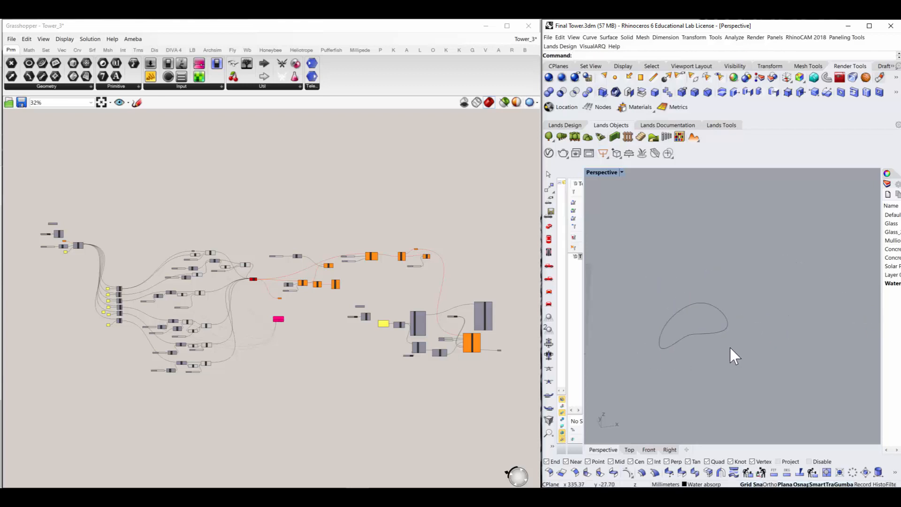
Step: Reference the reshaped closed base curve in the Curve parameter that feeds the Linear Array geometry input
scroll(730, 348, down, 3)
right_drag(590, 368, 718, 346)
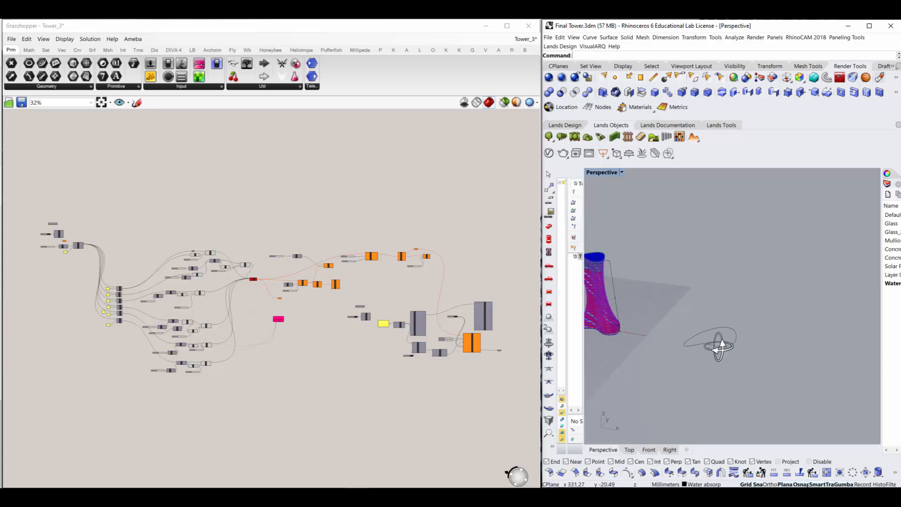
scroll(96, 272, up, 6)
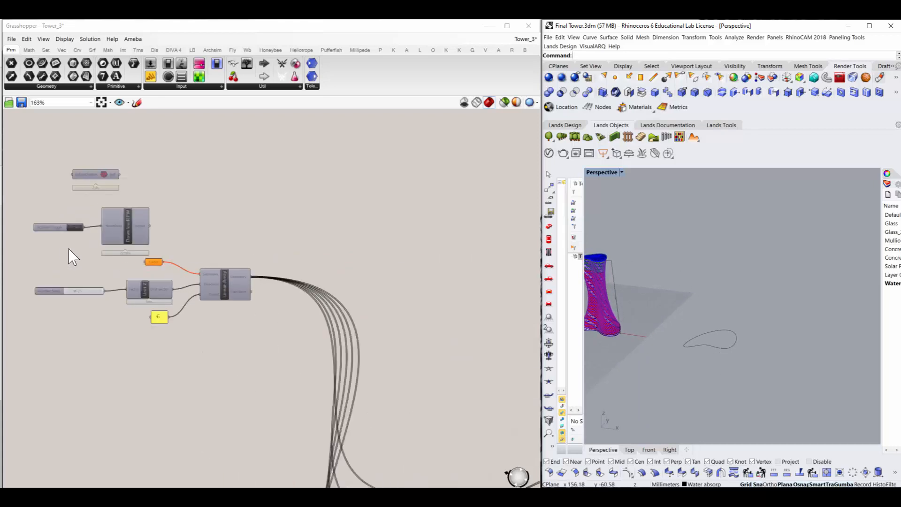
scroll(121, 258, up, 1)
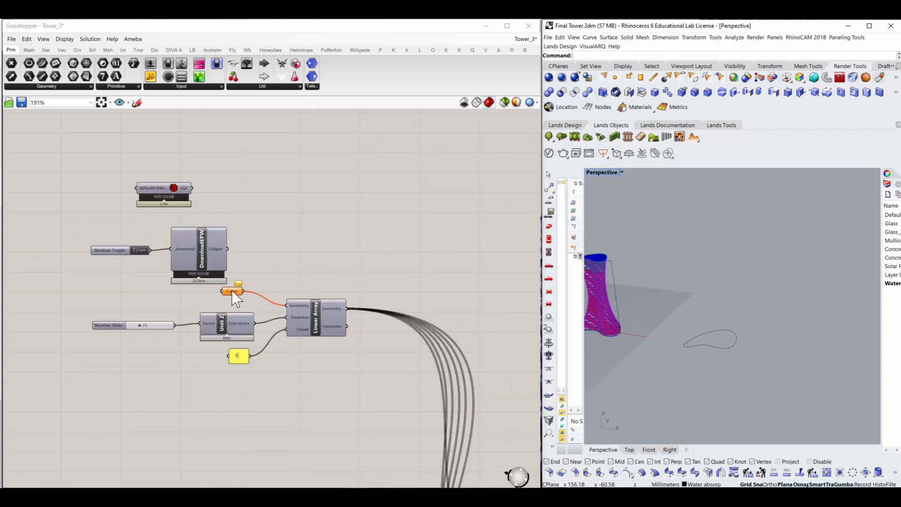
right_click(230, 291)
click(261, 406)
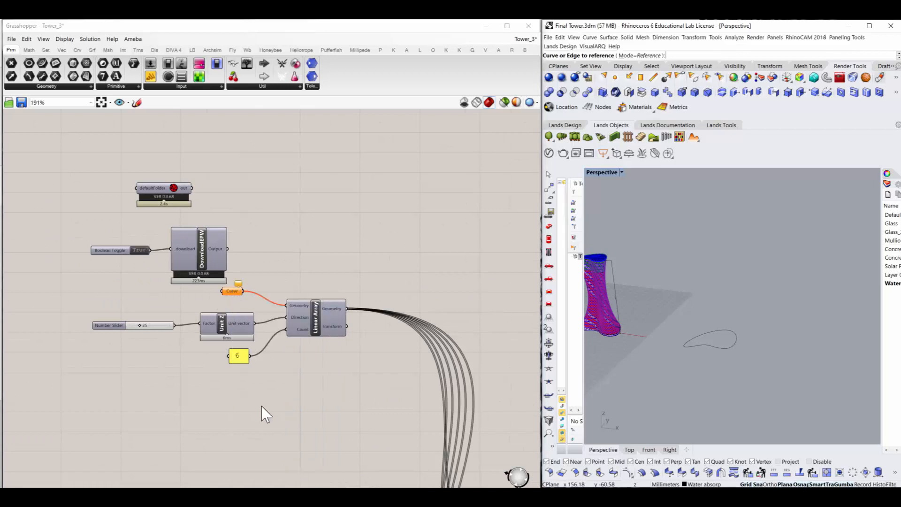
click(707, 347)
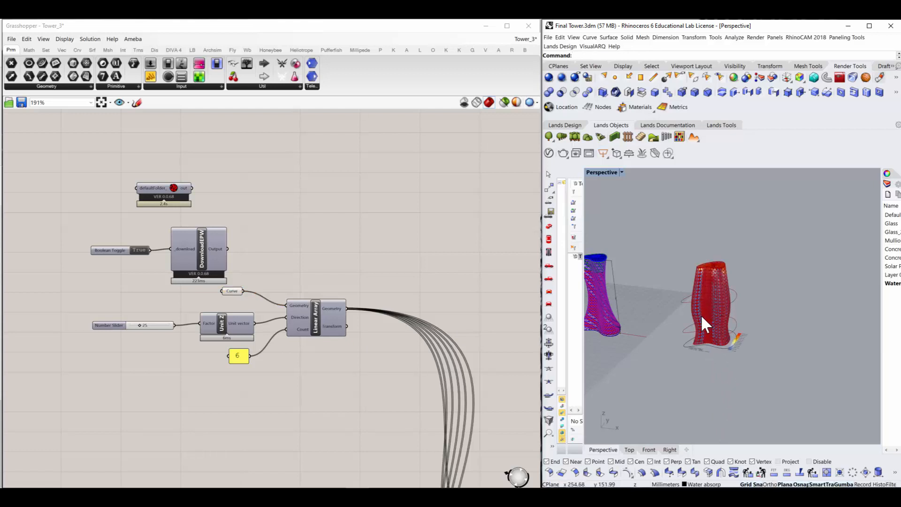
Step: Examine the tower generated from the base curve and the definition from its curve inputs through to the radiation analysis group
scroll(302, 350, down, 8)
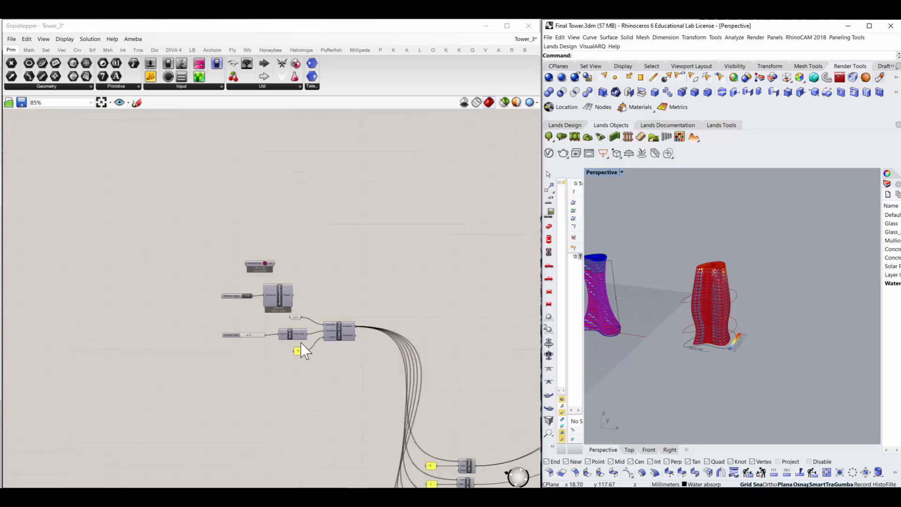
scroll(708, 328, up, 2)
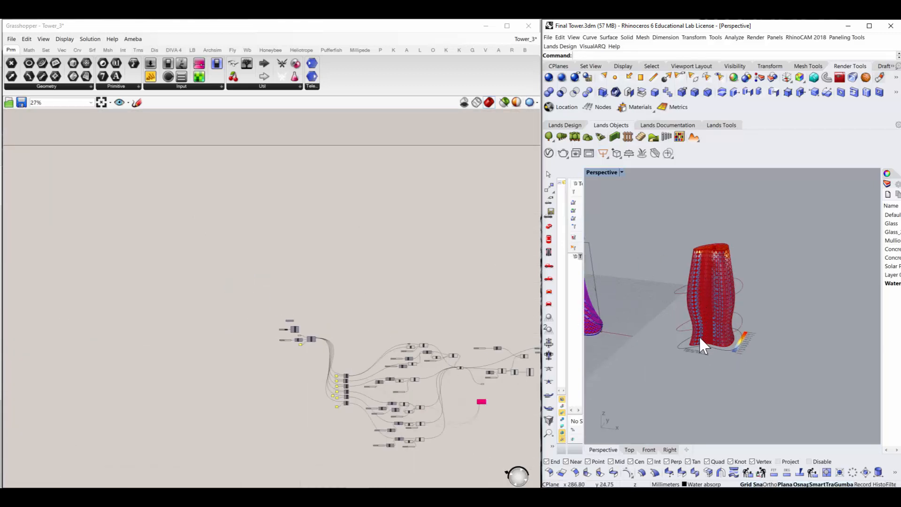
scroll(341, 393, down, 4)
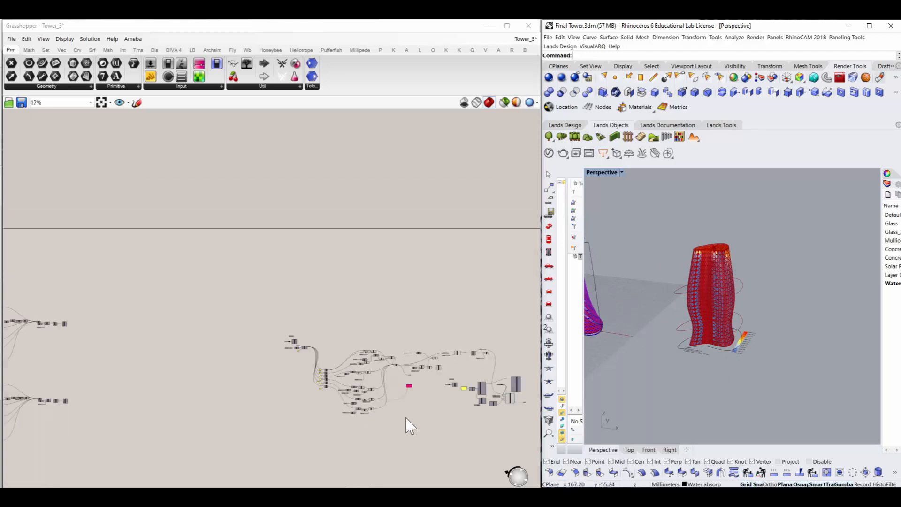
scroll(471, 406, up, 3)
scroll(472, 406, up, 2)
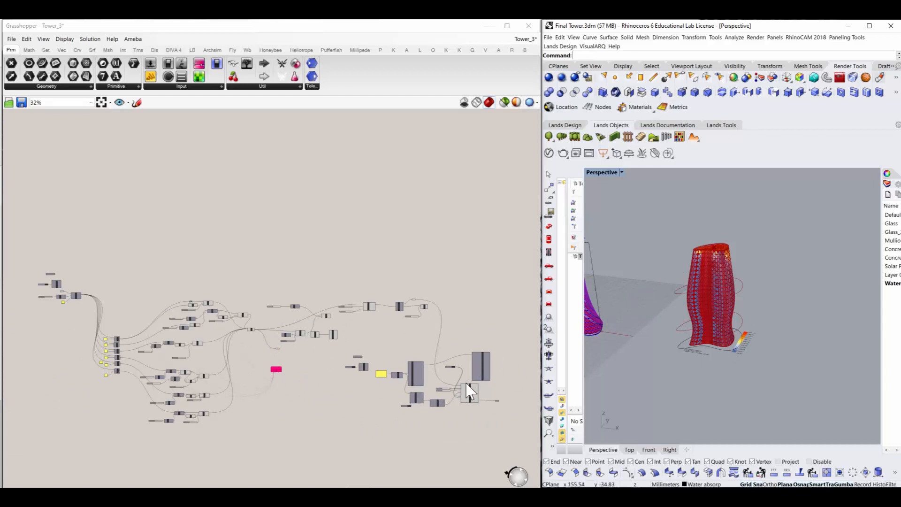
scroll(419, 380, up, 6)
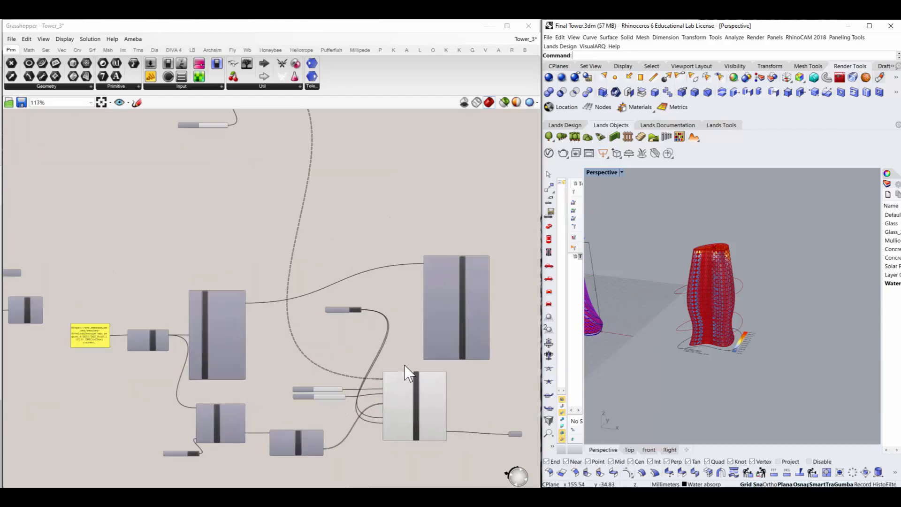
scroll(433, 378, up, 3)
scroll(433, 378, down, 1)
scroll(358, 368, down, 2)
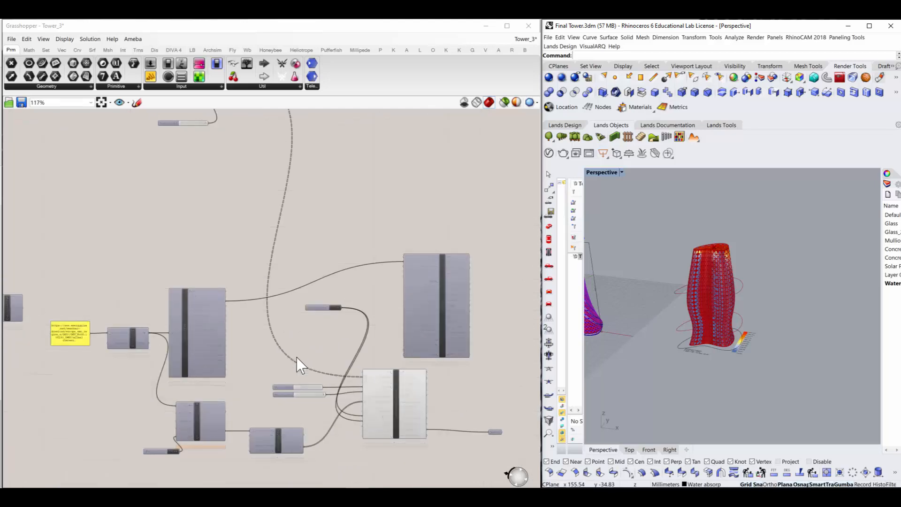
scroll(297, 357, down, 5)
scroll(255, 368, up, 3)
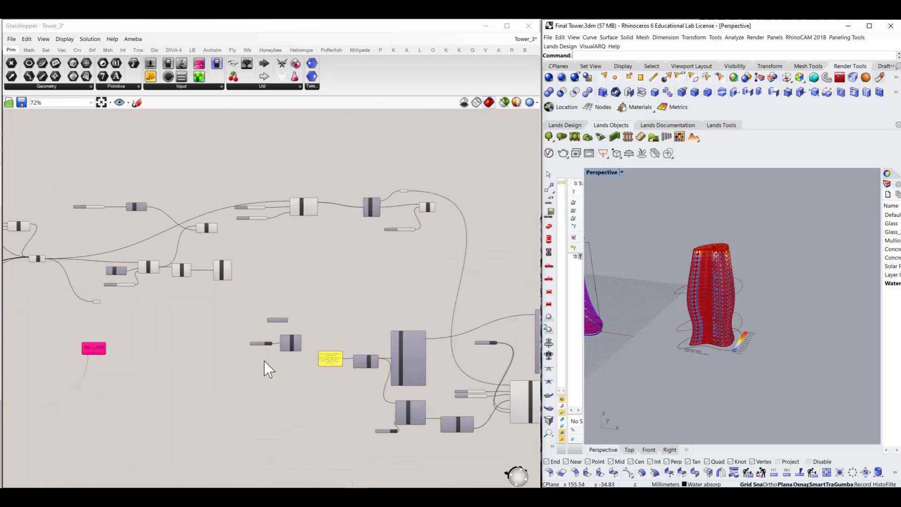
scroll(266, 360, down, 2)
Step: Turn off the preview of the radiationAnalysis component so its colored mesh and legend are hidden
scroll(379, 384, up, 5)
click(378, 400)
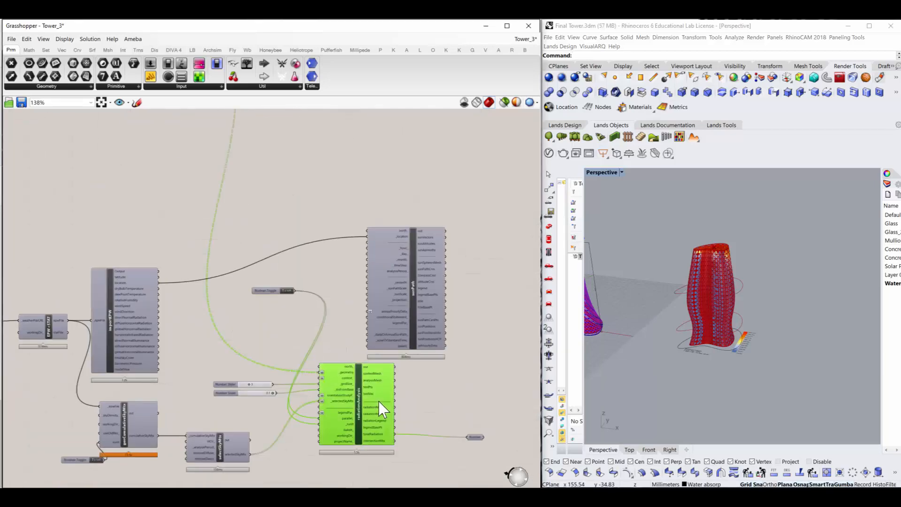
right_click(378, 401)
drag(373, 400, 374, 401)
middle_click(375, 401)
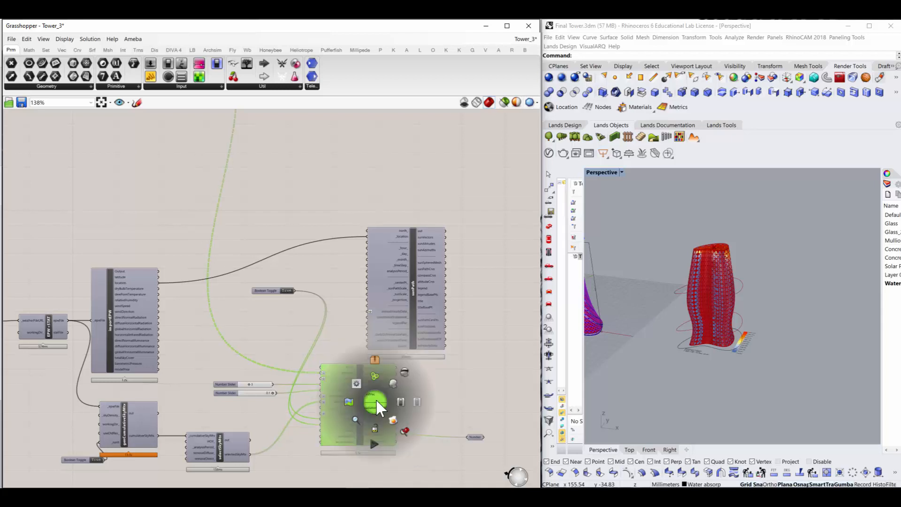
click(403, 373)
scroll(495, 381, down, 5)
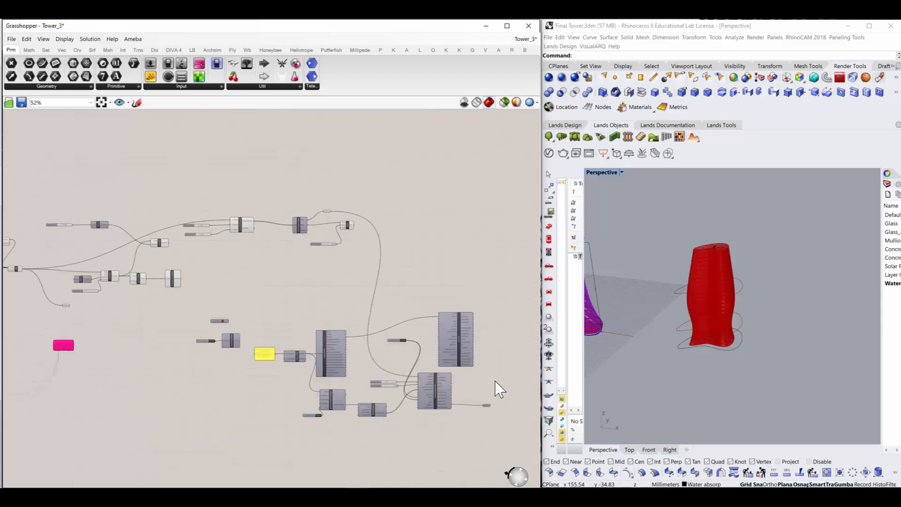
Step: Examine the definition's overall layout and the generated tower up close from several angles
scroll(352, 335, down, 3)
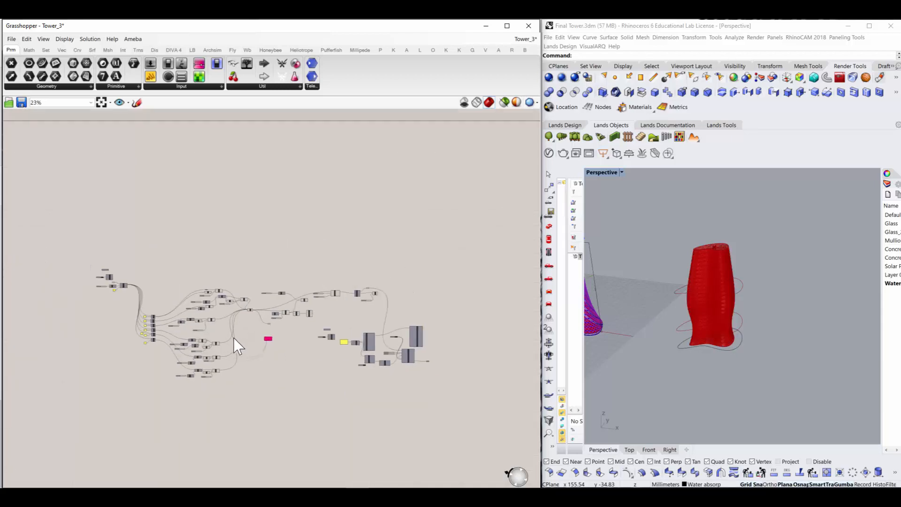
scroll(113, 274, up, 1)
scroll(160, 272, down, 1)
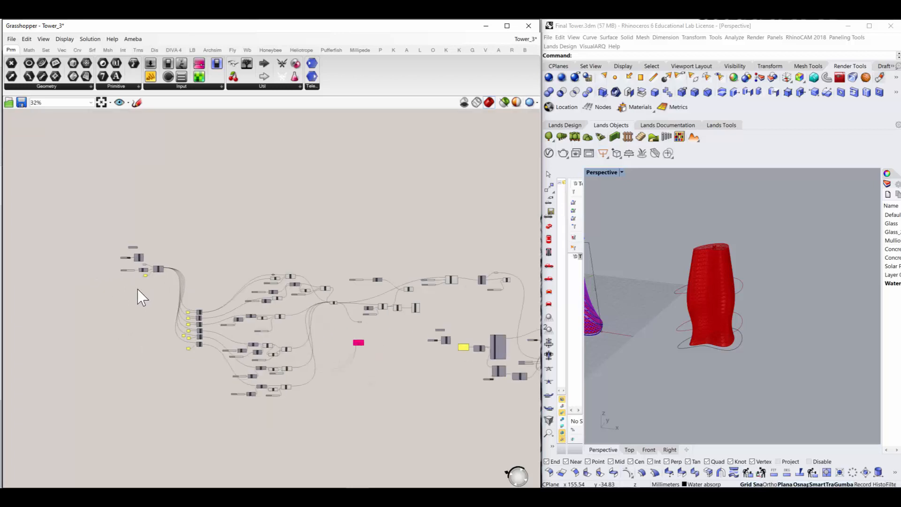
right_drag(677, 393, 693, 381)
scroll(748, 308, up, 6)
scroll(737, 322, down, 3)
right_drag(736, 321, 731, 328)
scroll(720, 235, up, 2)
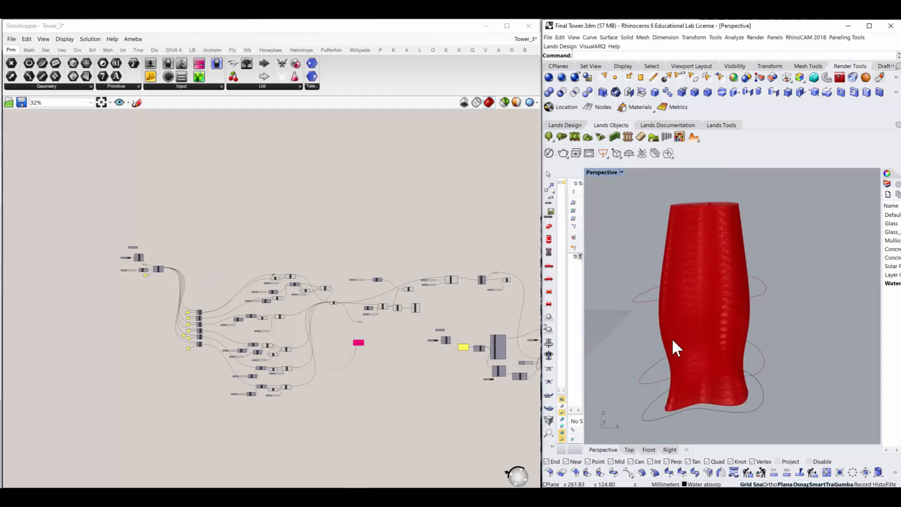
right_drag(676, 347, 626, 375)
Step: Move the DownloadEPW component, its Boolean Toggle and the default-folder component upward, clear of the Linear Array inputs
scroll(126, 274, up, 5)
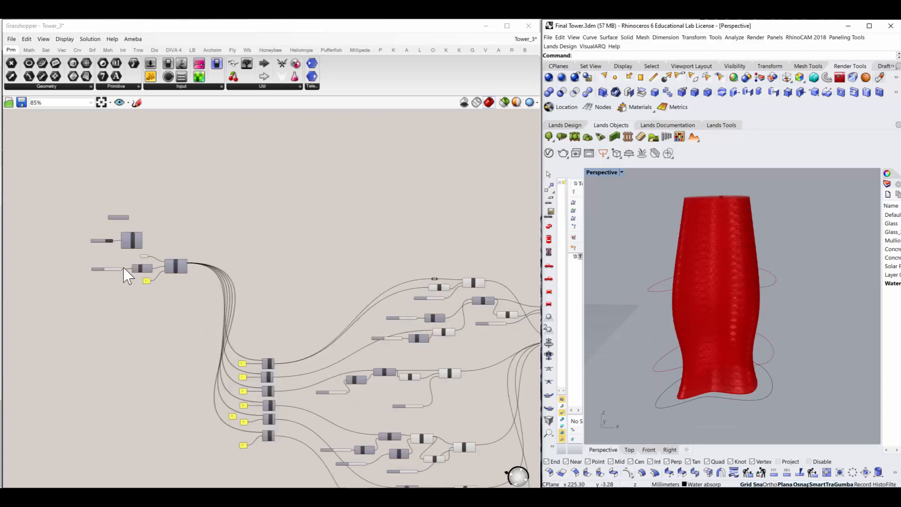
scroll(122, 268, up, 4)
scroll(84, 212, up, 1)
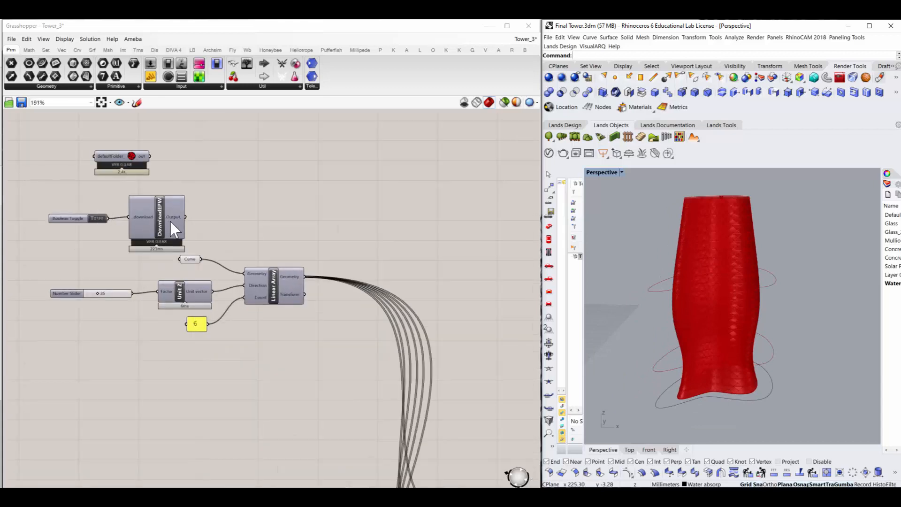
scroll(86, 185, down, 3)
scroll(60, 177, up, 3)
drag(59, 169, 268, 276)
drag(190, 238, 187, 191)
click(284, 197)
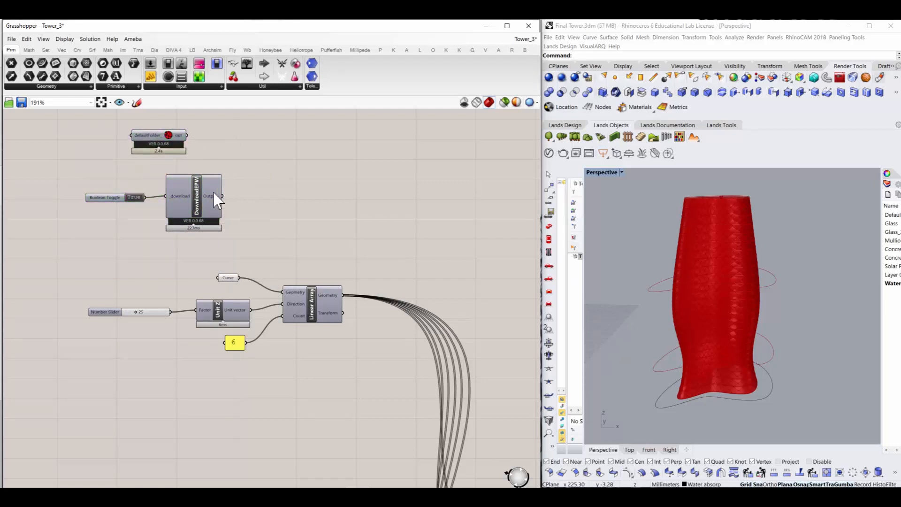
scroll(202, 244, down, 3)
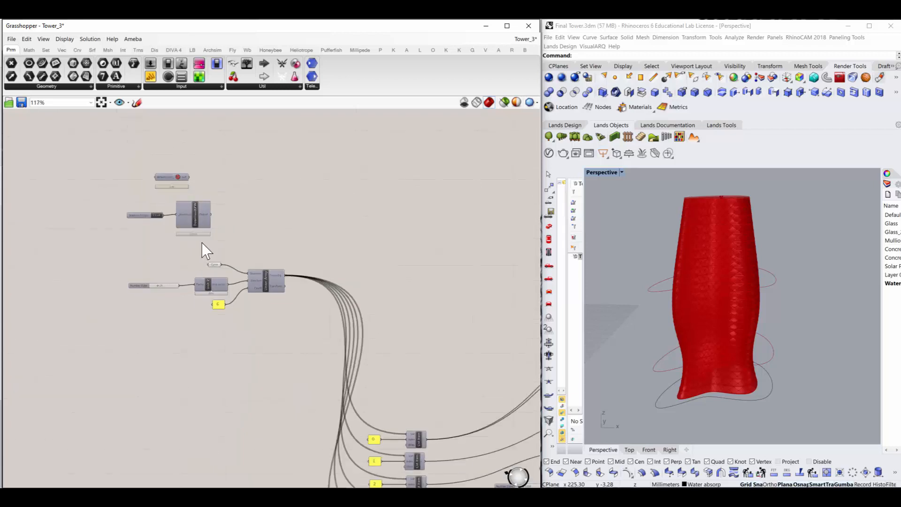
scroll(203, 246, up, 3)
drag(84, 134, 257, 229)
click(305, 218)
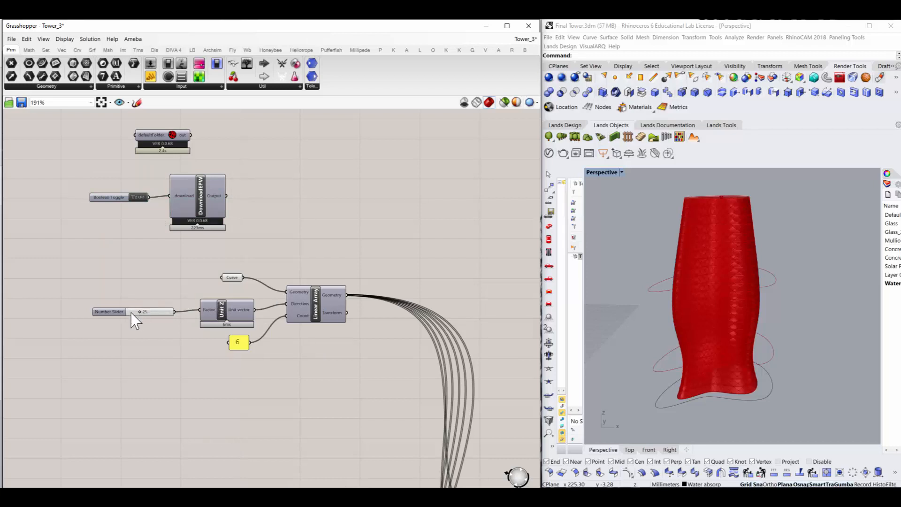
Step: Reposition the Number Slider and the Curve parameter beside the Linear Array inputs, and highlight the Linear Array component
drag(112, 313, 115, 314)
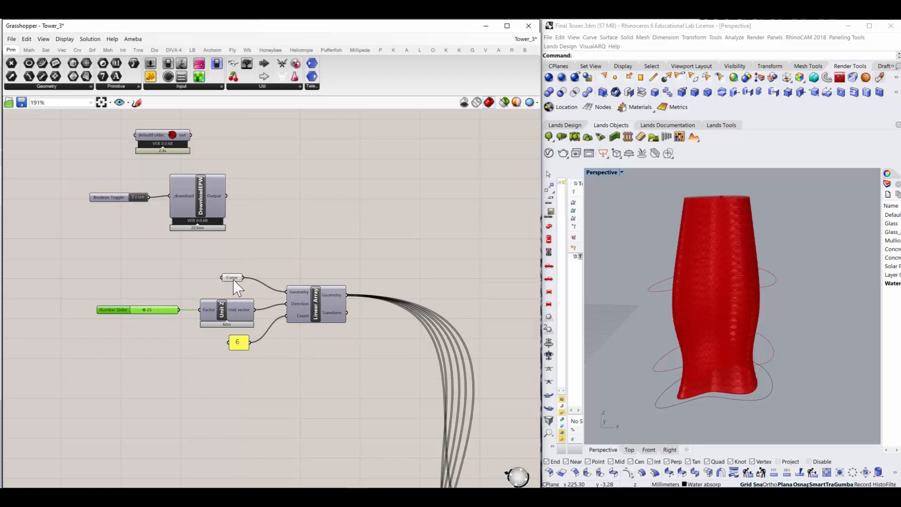
drag(230, 278, 173, 274)
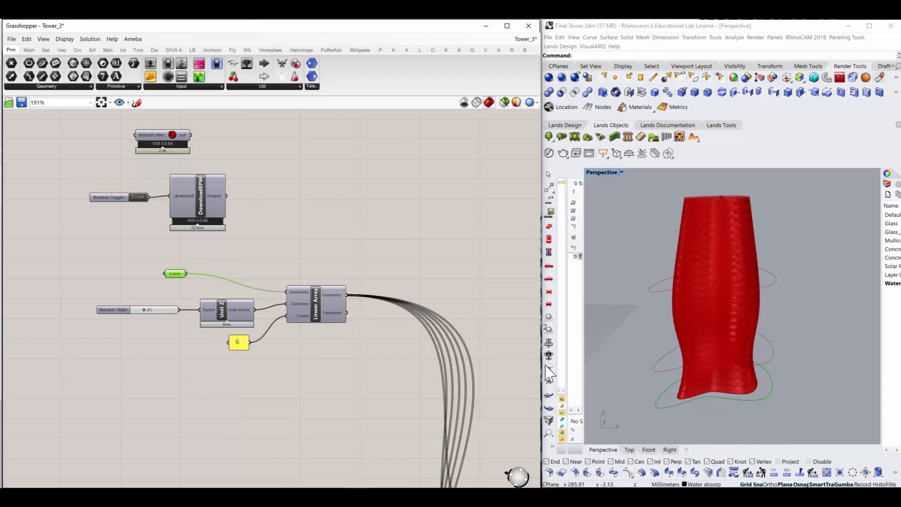
click(311, 321)
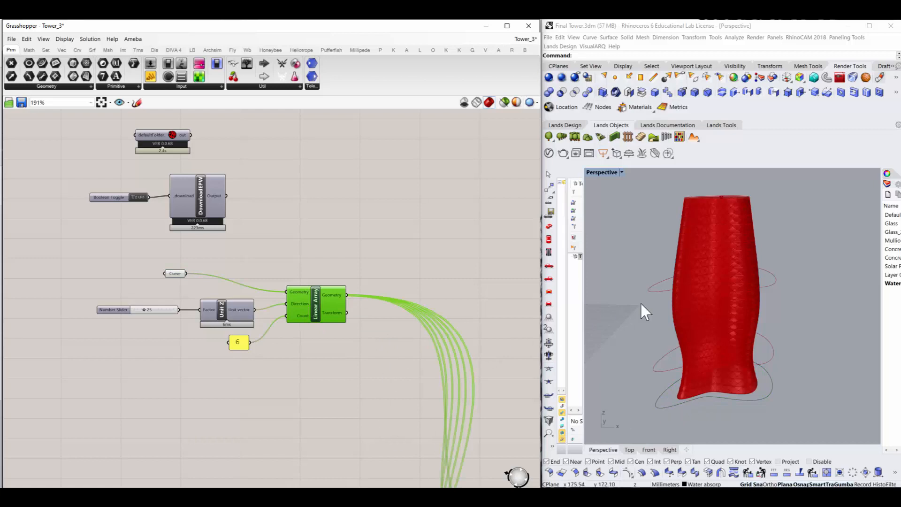
scroll(670, 357, down, 3)
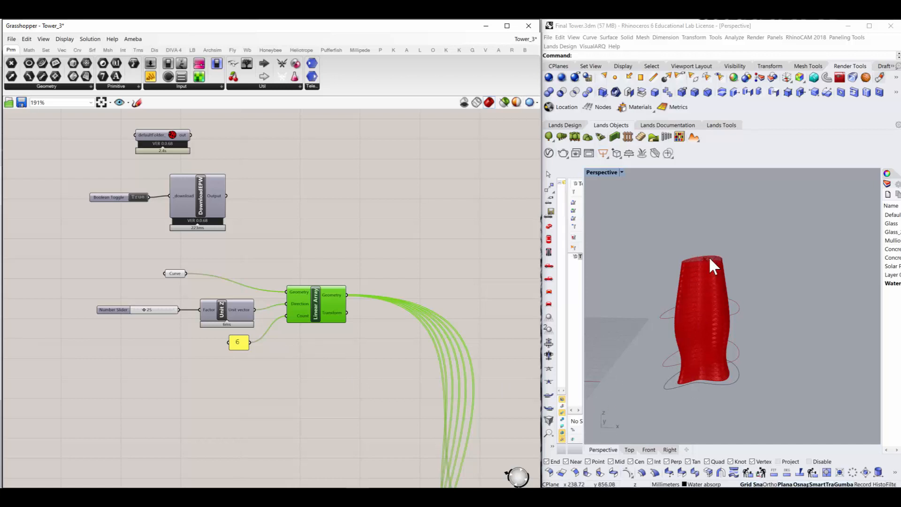
click(745, 425)
click(246, 374)
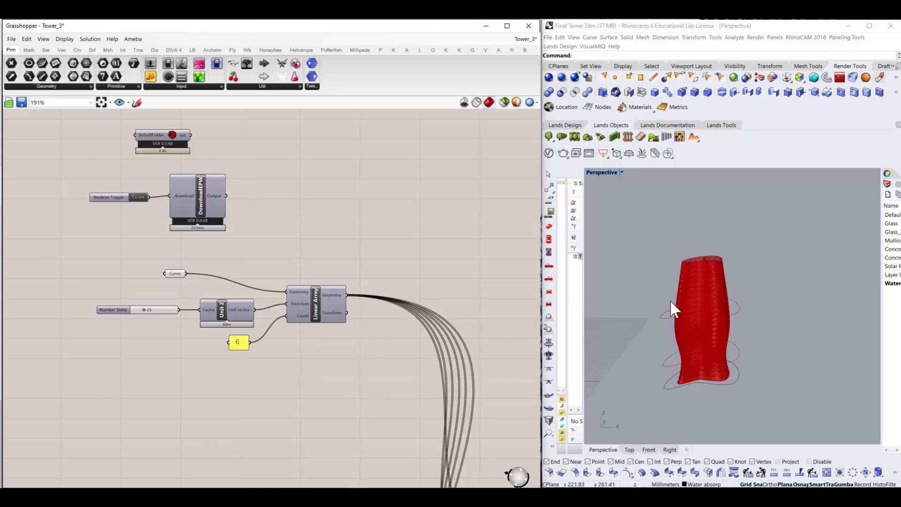
Step: Preview the uppermost floor curve from the Move component in the last List Item branch, and hide it again
scroll(467, 376, down, 8)
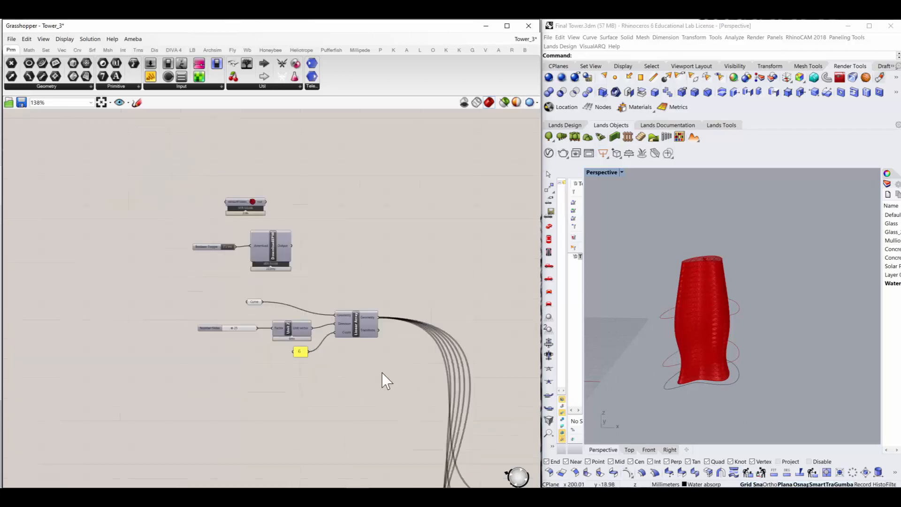
scroll(474, 391, up, 4)
scroll(413, 411, up, 3)
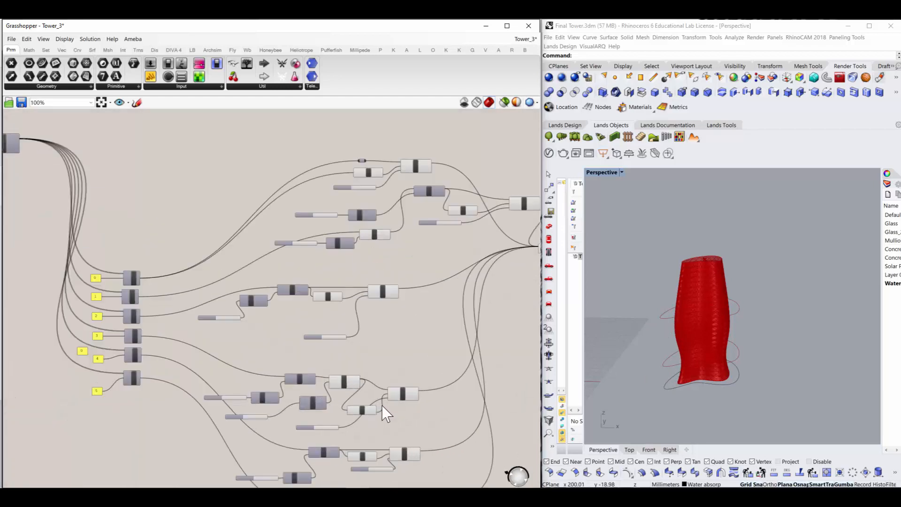
scroll(381, 405, down, 3)
scroll(402, 417, up, 5)
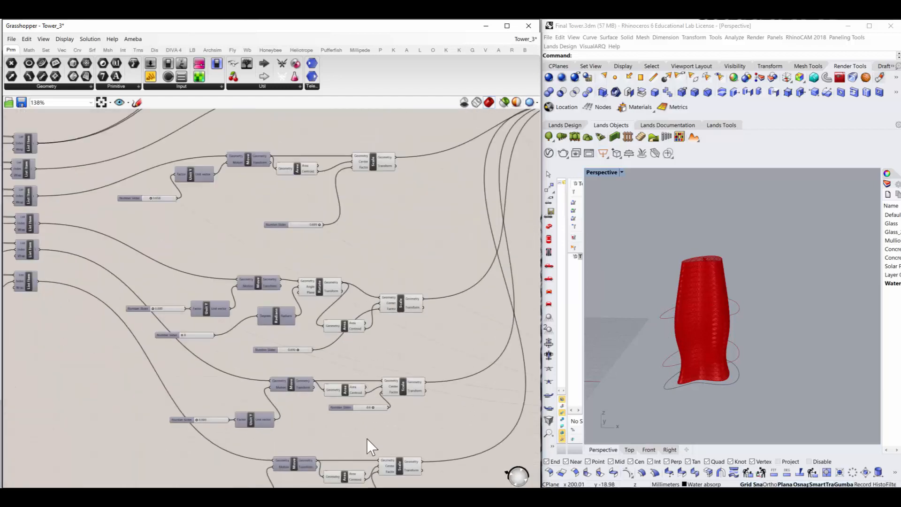
scroll(361, 435, down, 2)
scroll(337, 462, up, 4)
click(305, 458)
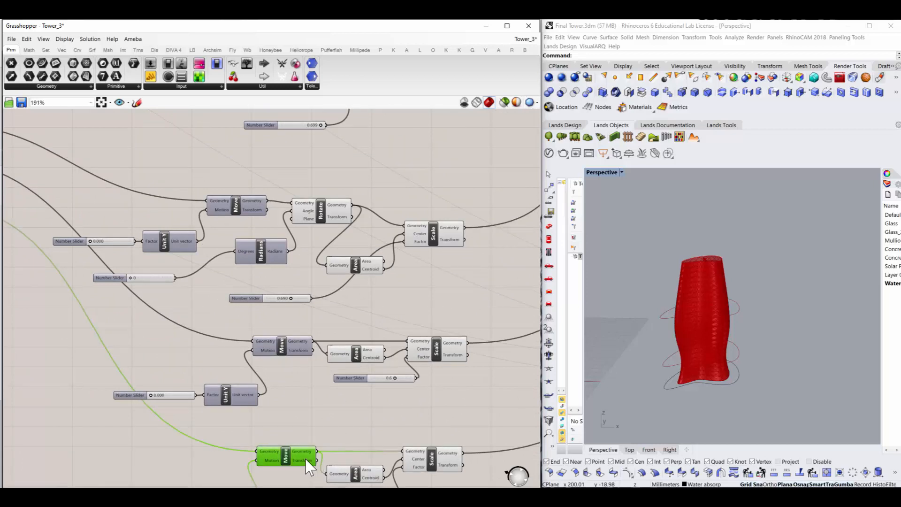
right_click(305, 458)
click(287, 464)
middle_click(285, 459)
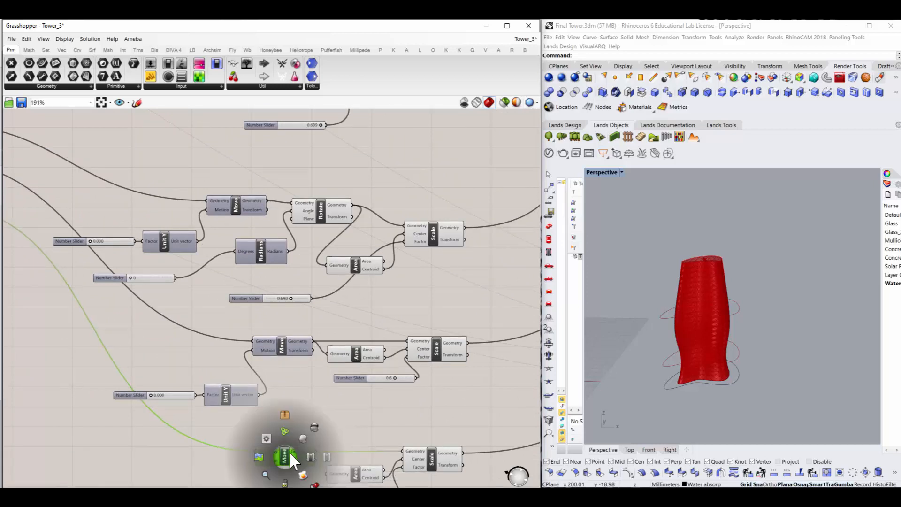
click(304, 437)
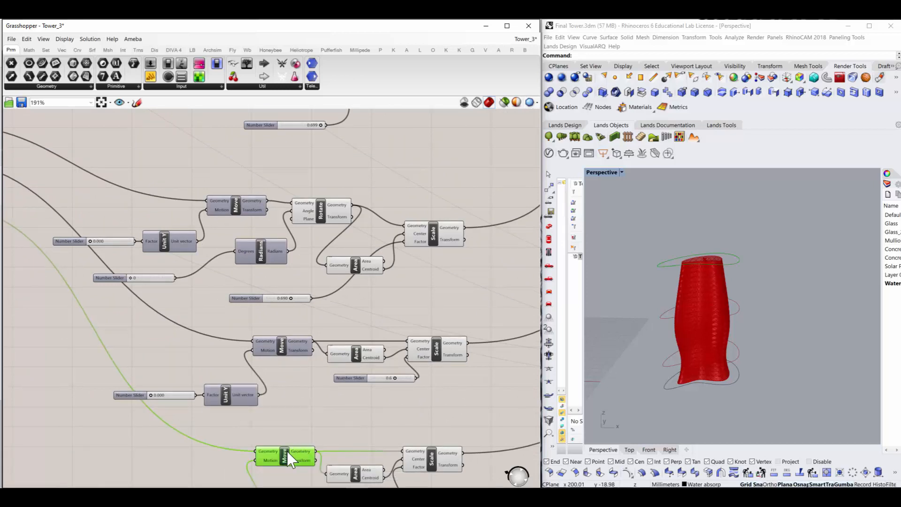
middle_click(288, 451)
click(318, 421)
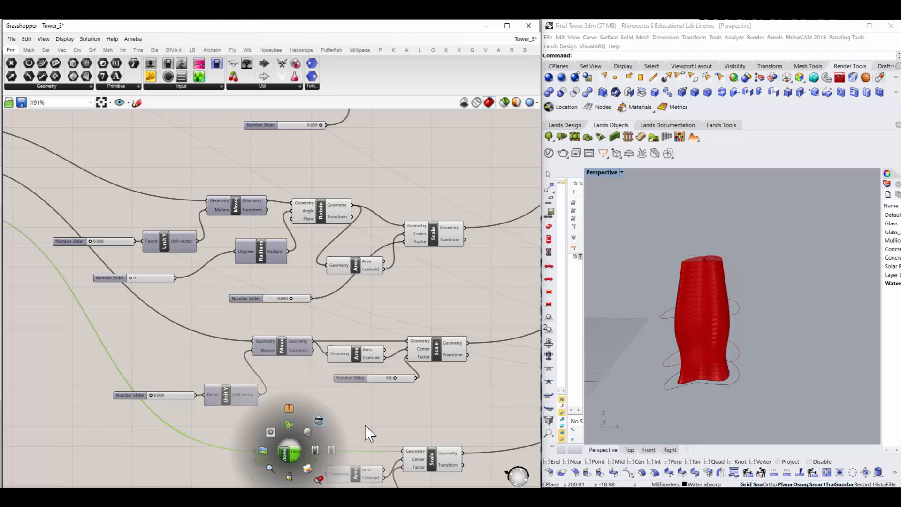
Step: Examine the red tower and its surrounding floor curves alongside the lower List Item branches of the definition
scroll(395, 426, down, 2)
scroll(705, 376, down, 3)
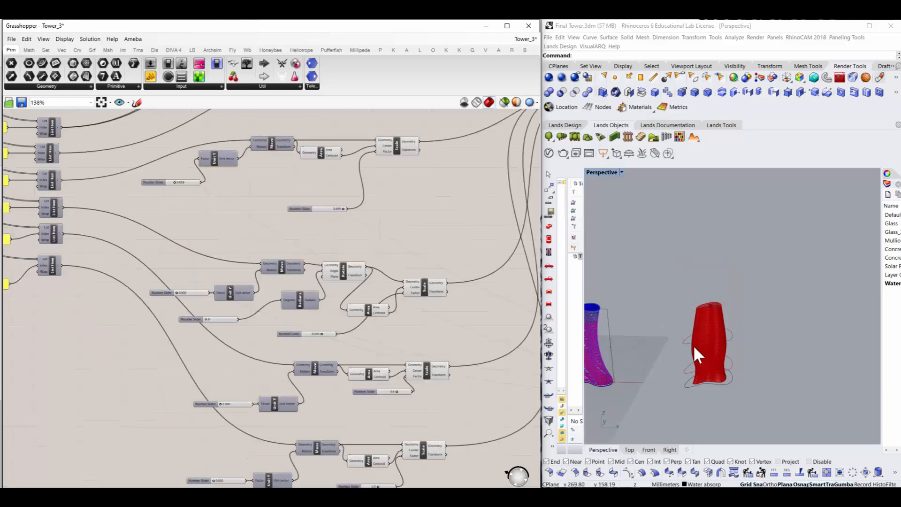
scroll(693, 345, up, 3)
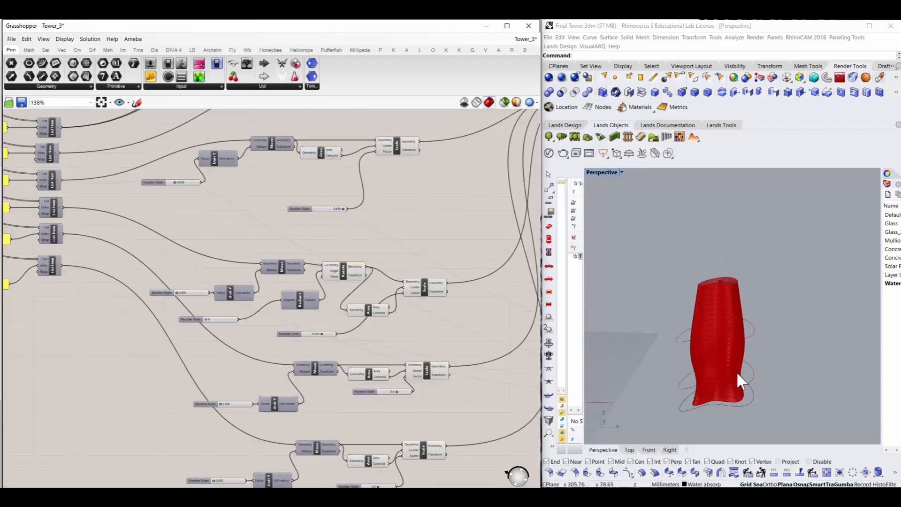
right_drag(736, 370, 726, 329)
scroll(715, 328, up, 6)
scroll(681, 305, down, 4)
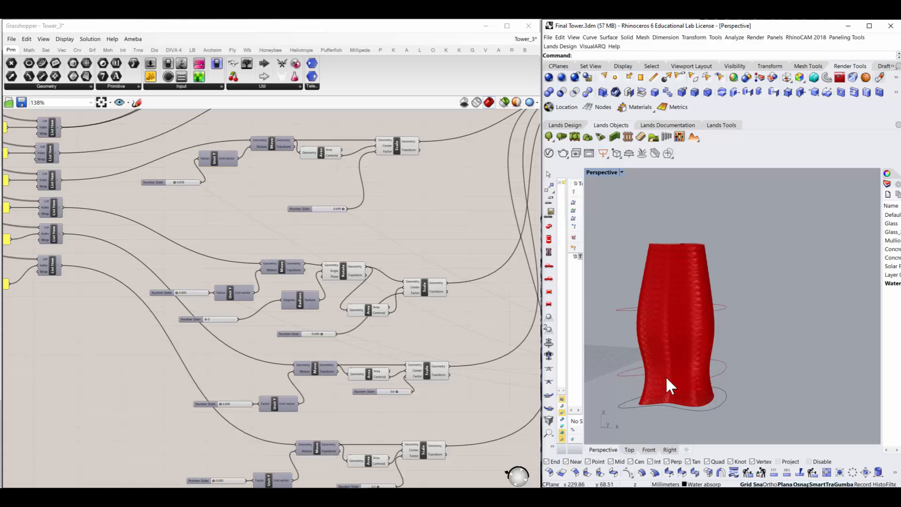
scroll(711, 376, down, 3)
scroll(668, 305, up, 2)
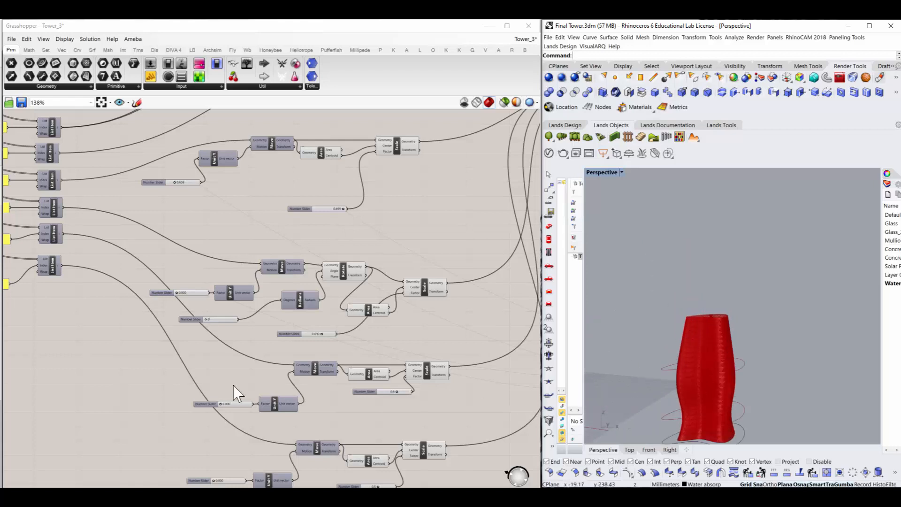
scroll(265, 388, down, 2)
scroll(716, 390, down, 2)
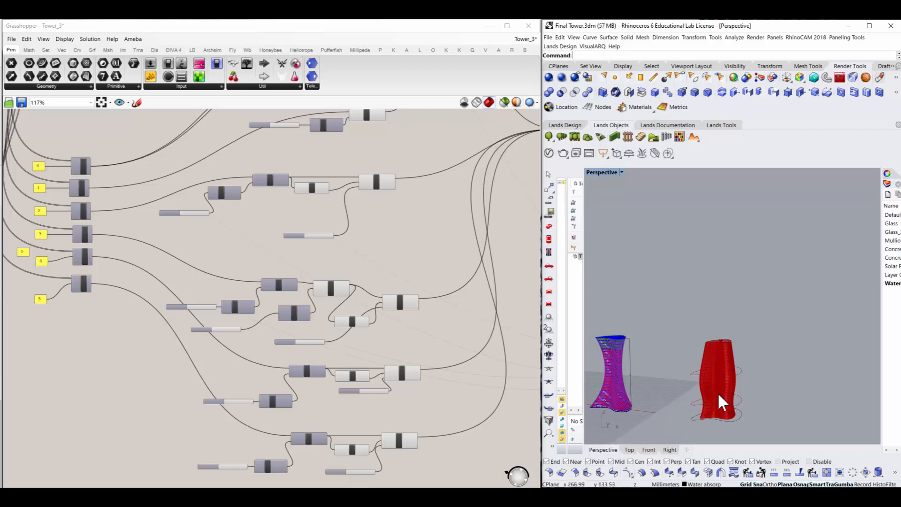
scroll(361, 427, down, 1)
scroll(318, 388, up, 5)
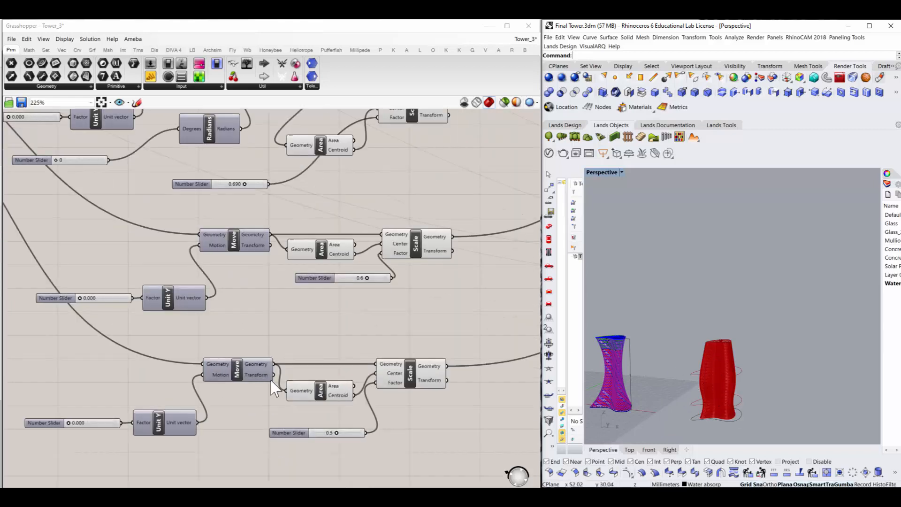
Step: Turn on the preview of the Move component in the List Item branch with index 5
click(245, 373)
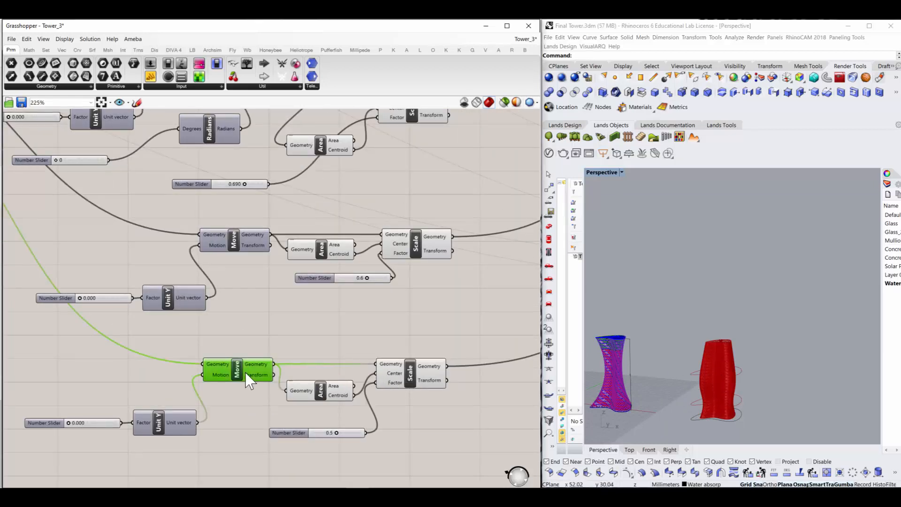
right_click(245, 372)
middle_click(237, 367)
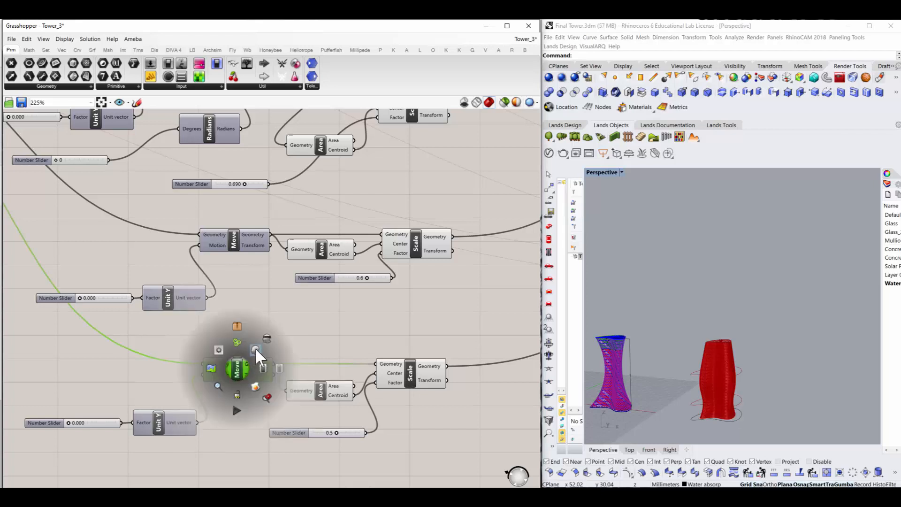
scroll(281, 338, down, 3)
click(278, 314)
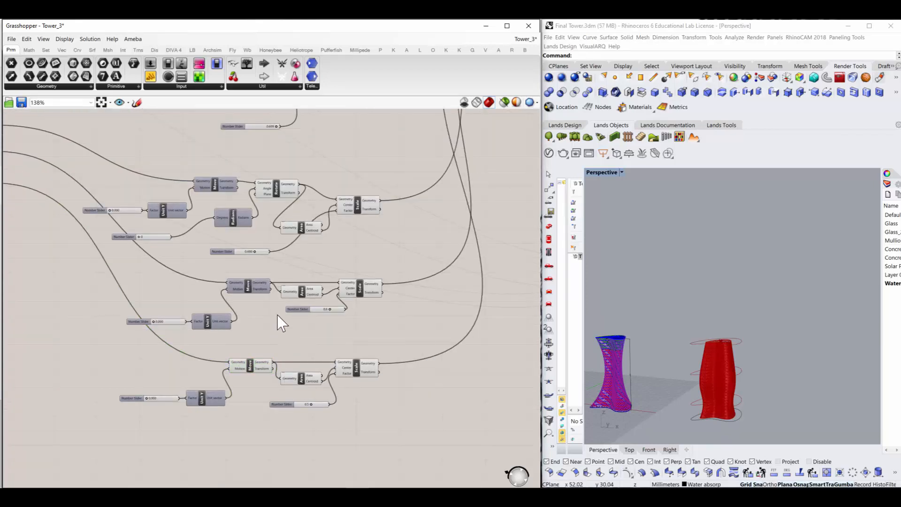
Step: Turn on the preview of the Move component in the List Item branch with index 4
click(248, 285)
middle_click(249, 285)
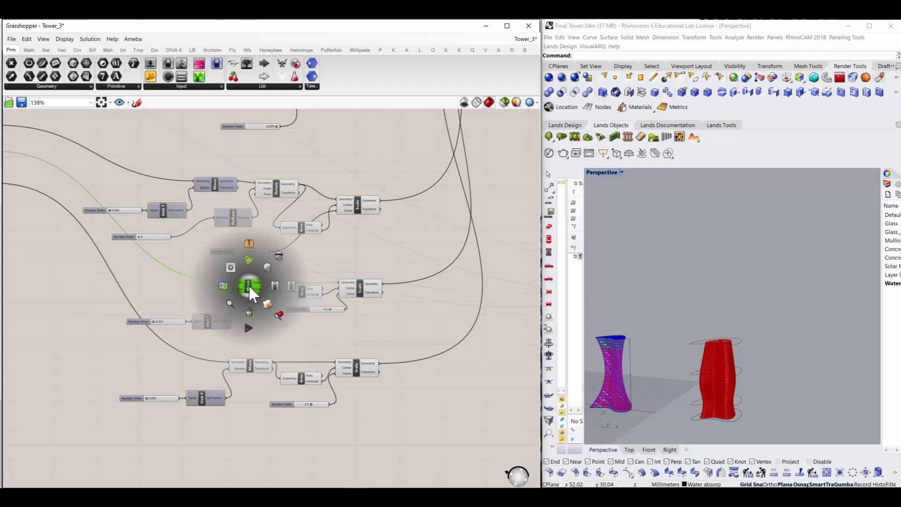
click(267, 268)
Step: Turn on the preview of the Move component that feeds Rotate in the index 3 branch, and deselect it
scroll(268, 356, down, 3)
scroll(269, 235, up, 1)
scroll(259, 309, up, 4)
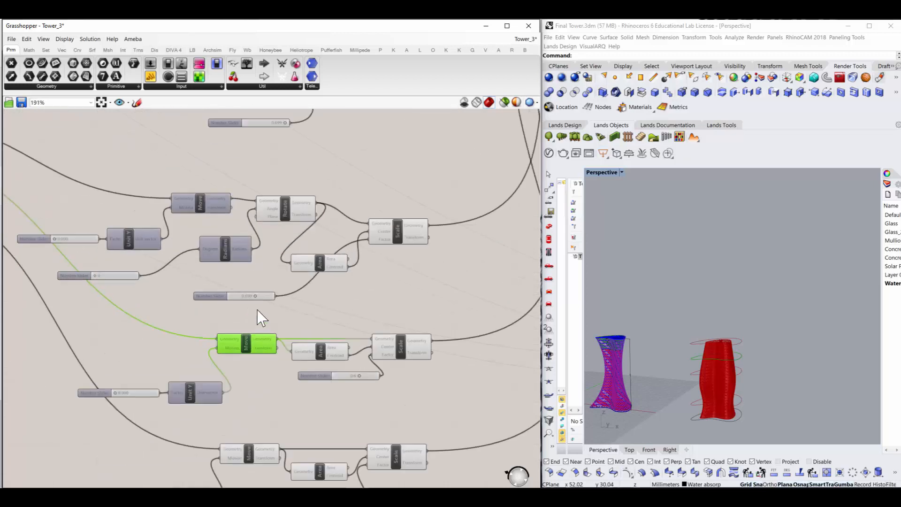
scroll(241, 262, down, 3)
scroll(235, 256, up, 3)
click(232, 277)
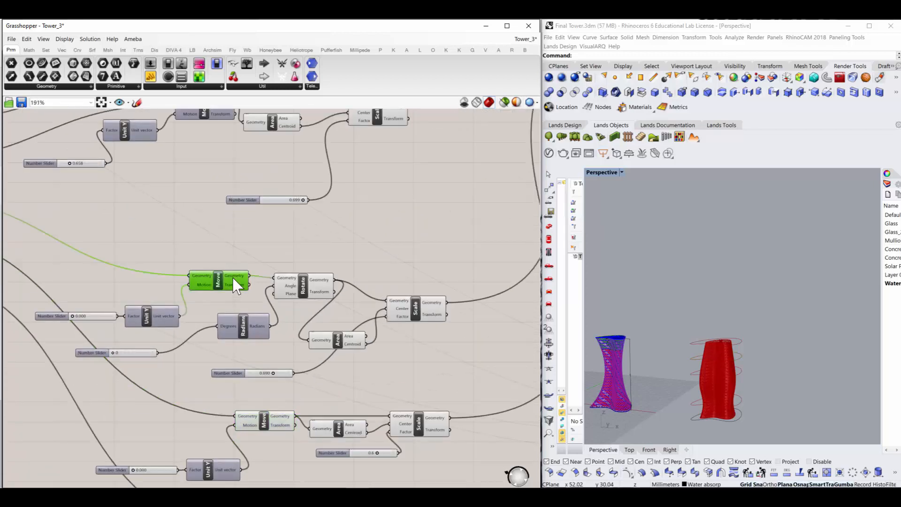
middle_click(232, 278)
click(255, 263)
scroll(244, 339, down, 2)
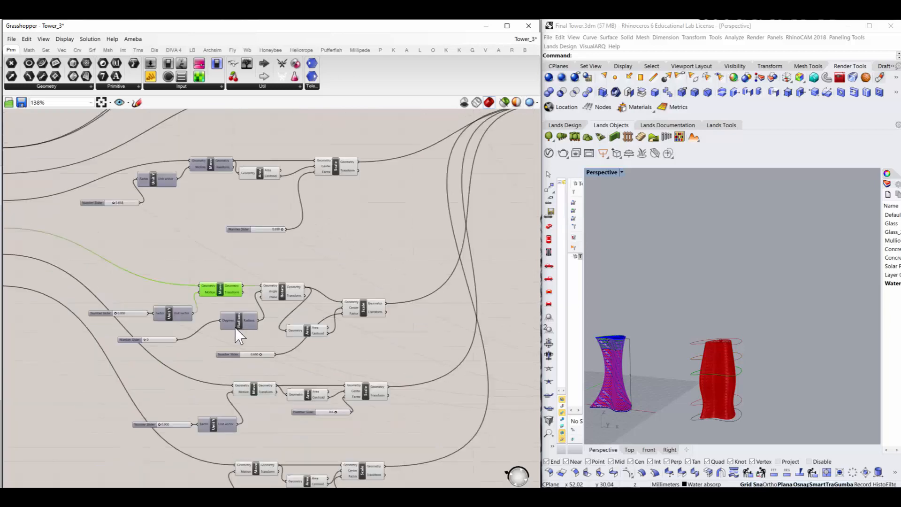
scroll(235, 329, down, 2)
click(341, 268)
Step: Turn on the preview of the Move component in the List Item branch with index 2, and deselect it
scroll(265, 307, down, 3)
scroll(252, 220, up, 5)
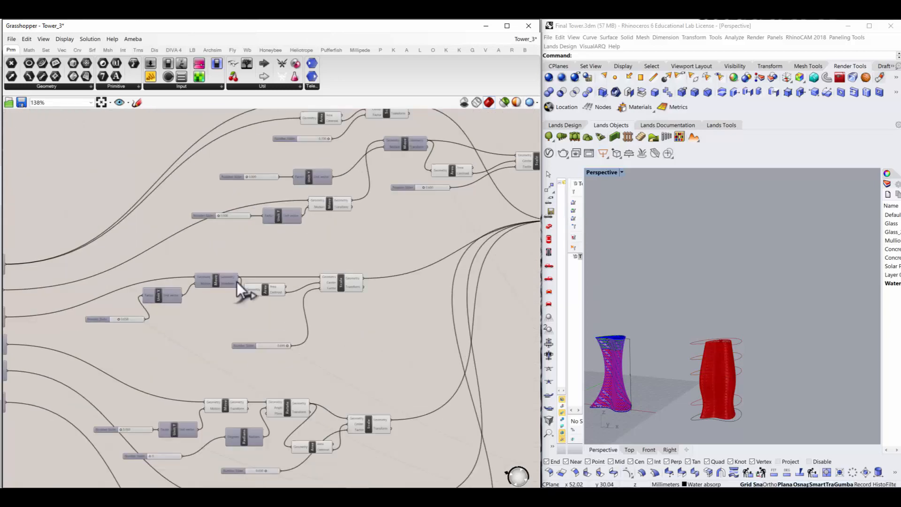
scroll(237, 280, up, 1)
click(226, 283)
middle_click(225, 283)
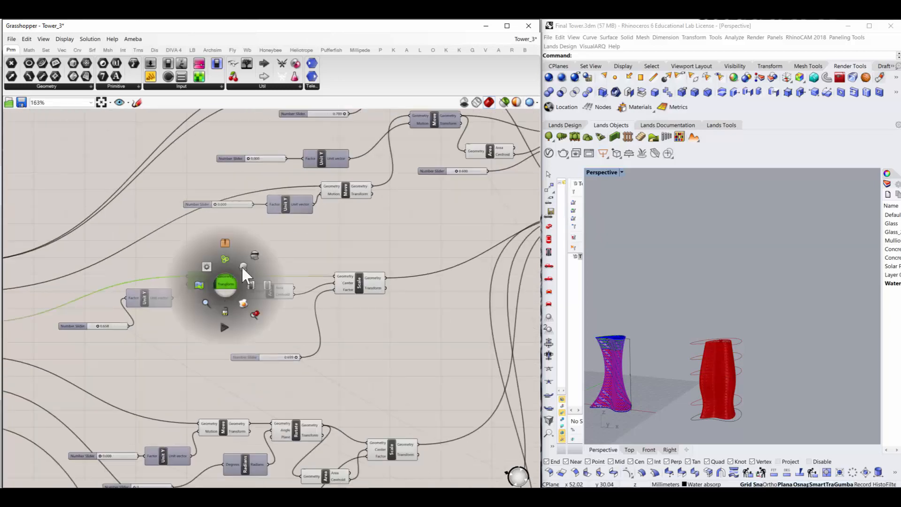
click(370, 354)
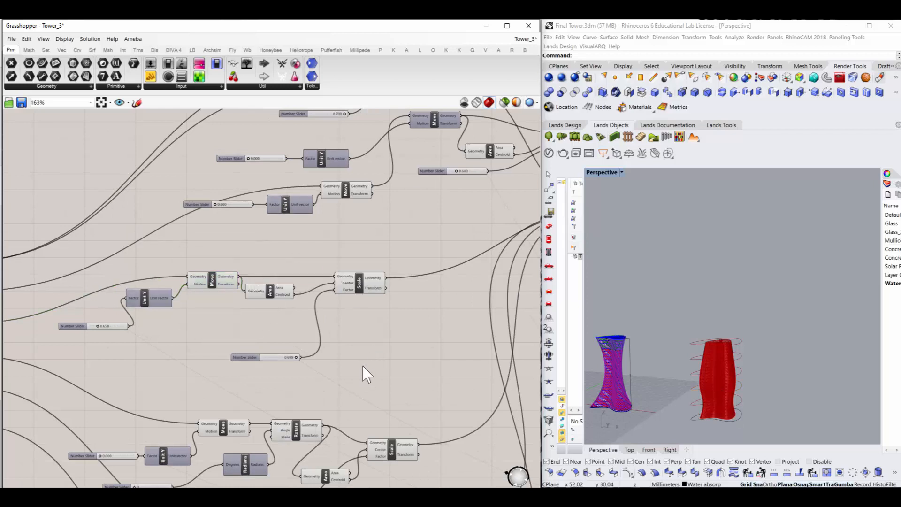
Step: Examine the previewed floor curves around the tower from another angle and compare them with the six List Item branches
scroll(367, 374, down, 2)
right_drag(730, 368, 611, 356)
scroll(412, 346, down, 3)
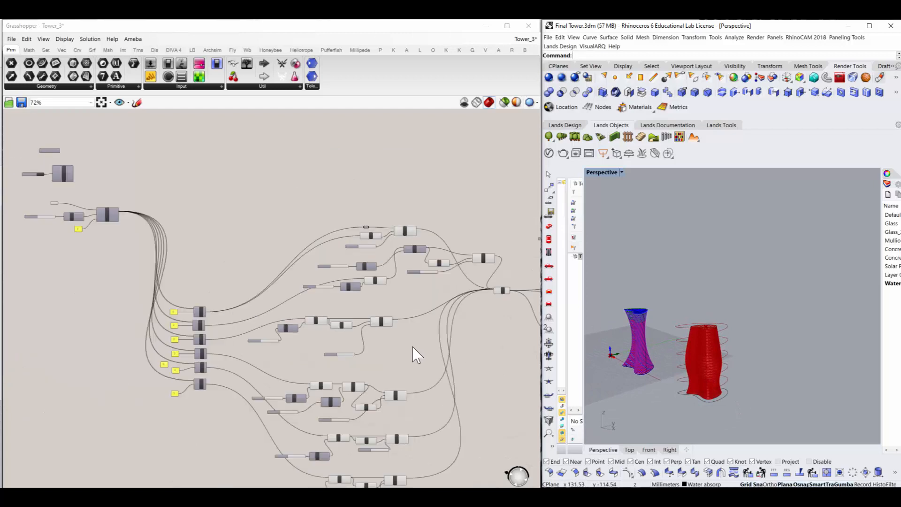
scroll(348, 357, up, 2)
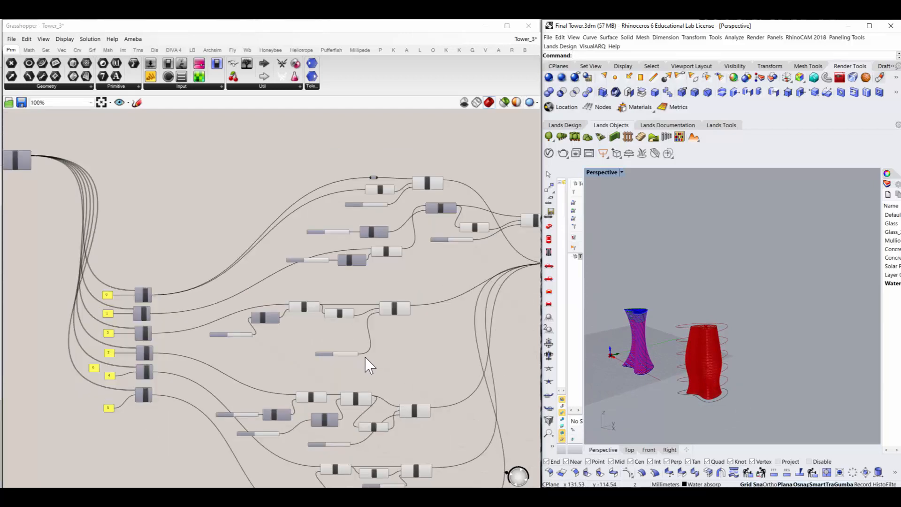
scroll(298, 288, down, 3)
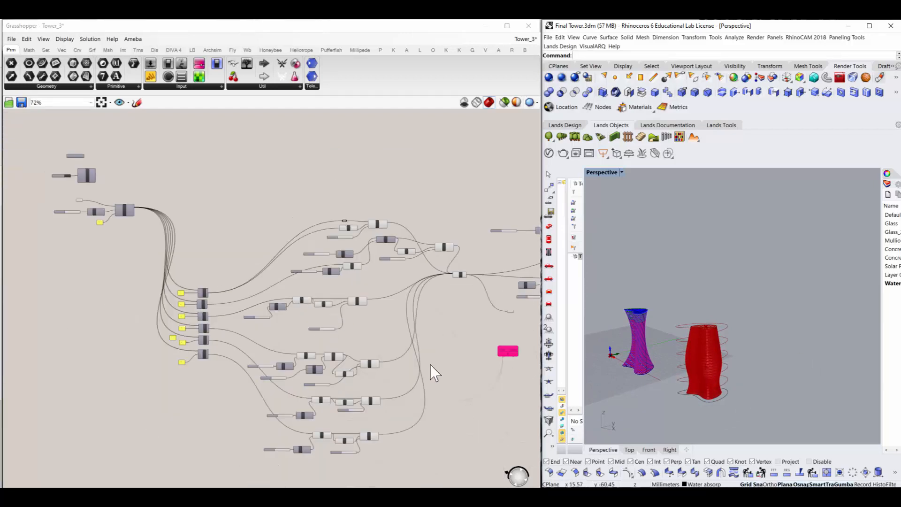
scroll(431, 372, up, 2)
scroll(347, 334, down, 3)
scroll(331, 333, up, 2)
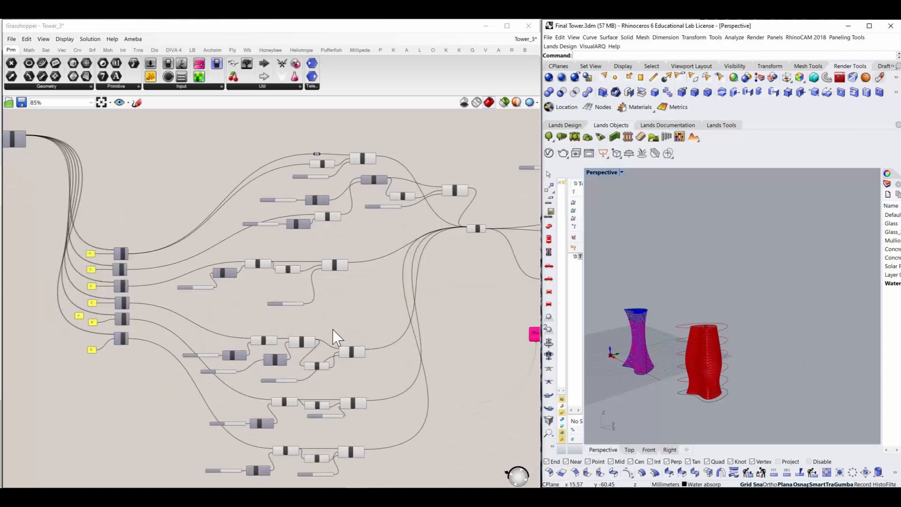
Step: Move the scale-factor Number Slider upward in the index 2 branch, and highlight that branch's Area and Scale components
scroll(328, 331, up, 2)
scroll(287, 295, up, 5)
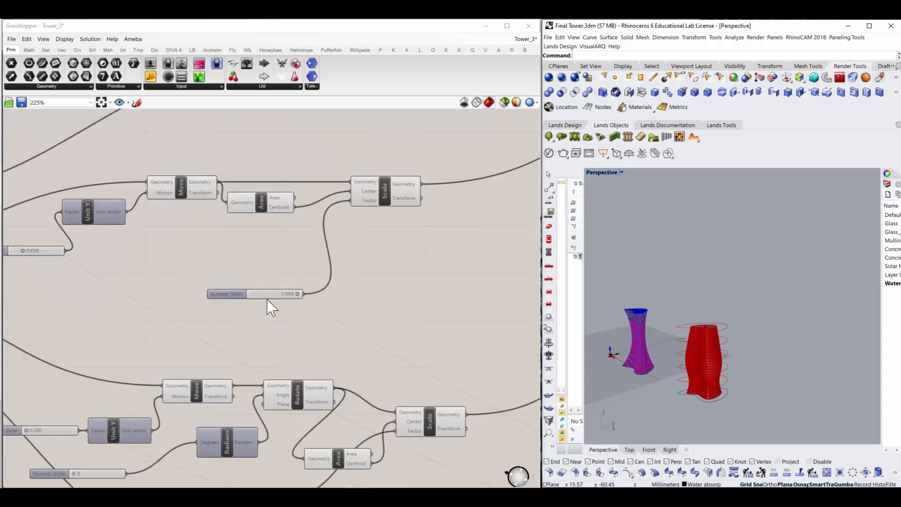
drag(227, 294, 220, 271)
click(271, 208)
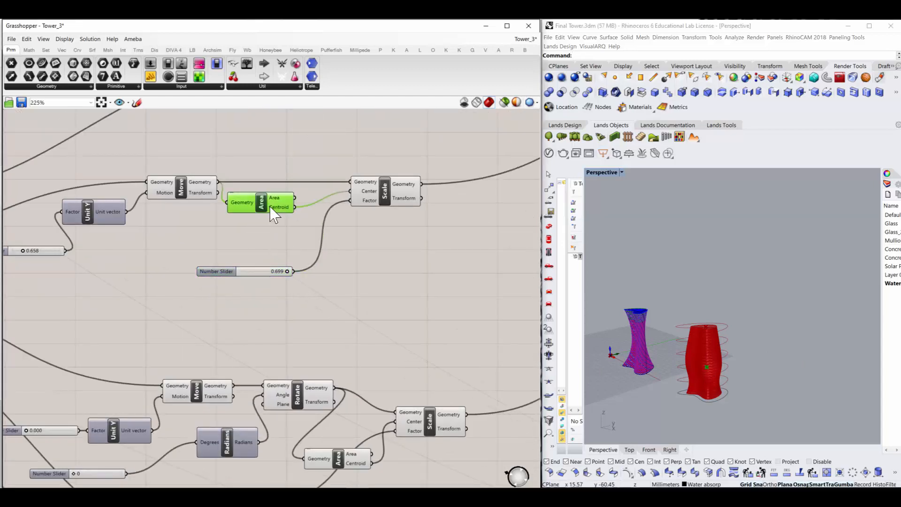
click(366, 206)
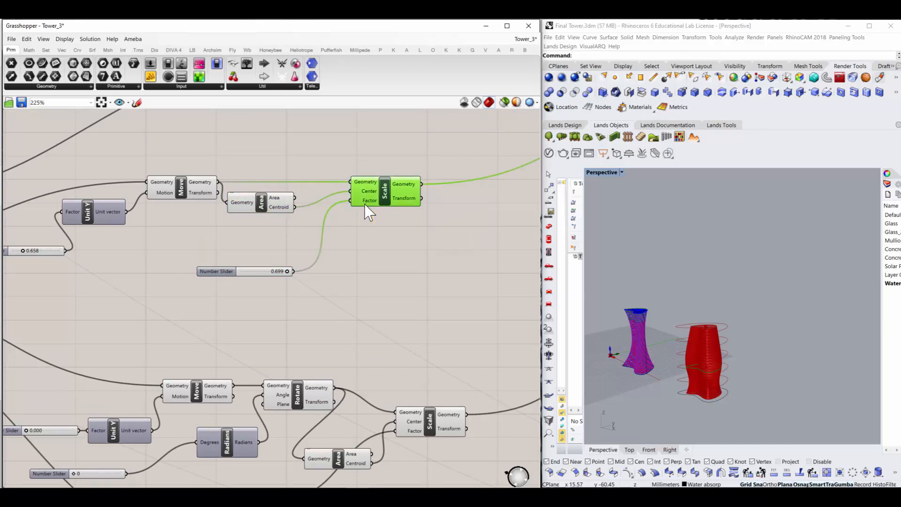
Step: Highlight the Scale component after Rotate in the index 3 branch to locate its floor curve on the tower
scroll(366, 209, down, 3)
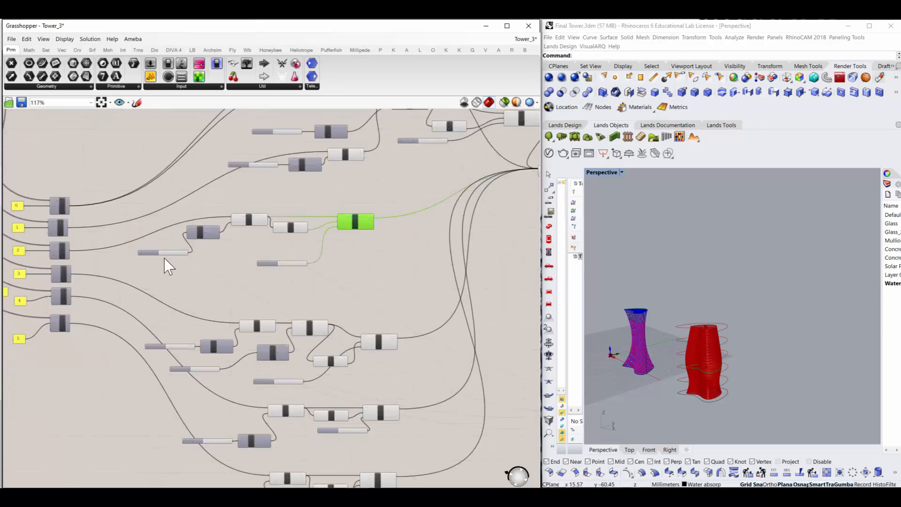
scroll(291, 267, down, 4)
scroll(372, 376, up, 3)
scroll(183, 305, up, 3)
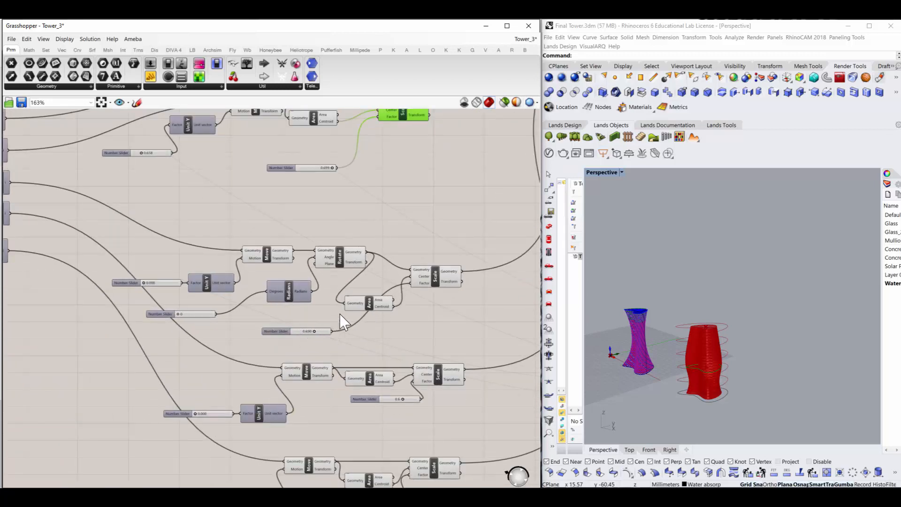
click(424, 284)
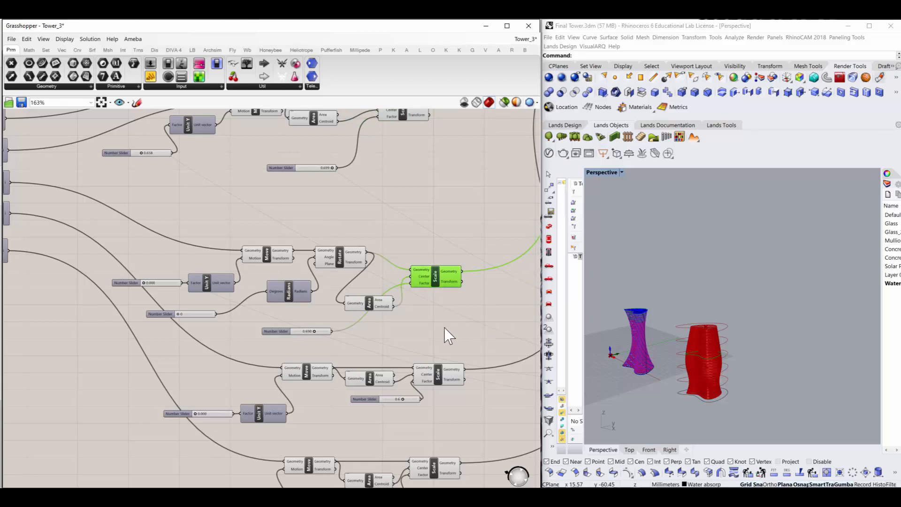
Step: Turn off the preview of the Move component in the List Item branch with index 1, and deselect it
scroll(376, 324, down, 3)
scroll(388, 190, up, 3)
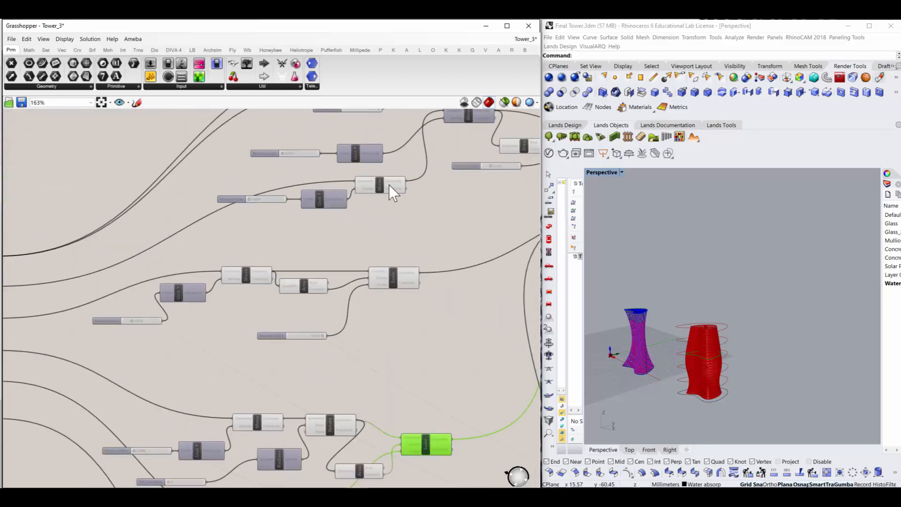
click(392, 184)
right_click(392, 185)
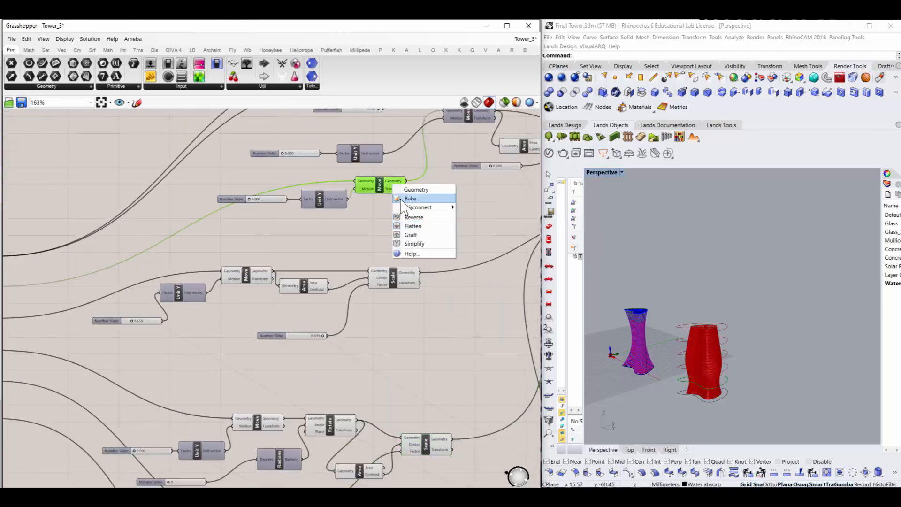
click(379, 186)
middle_click(379, 186)
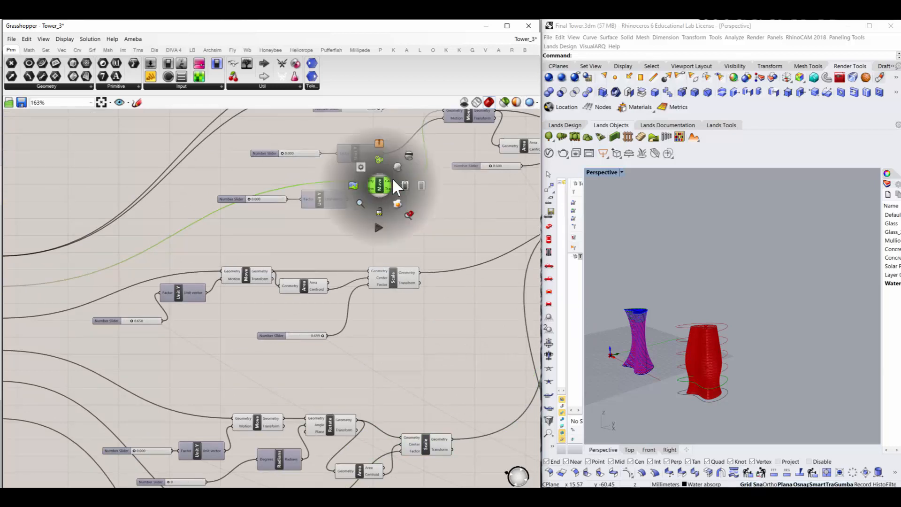
click(407, 157)
click(442, 207)
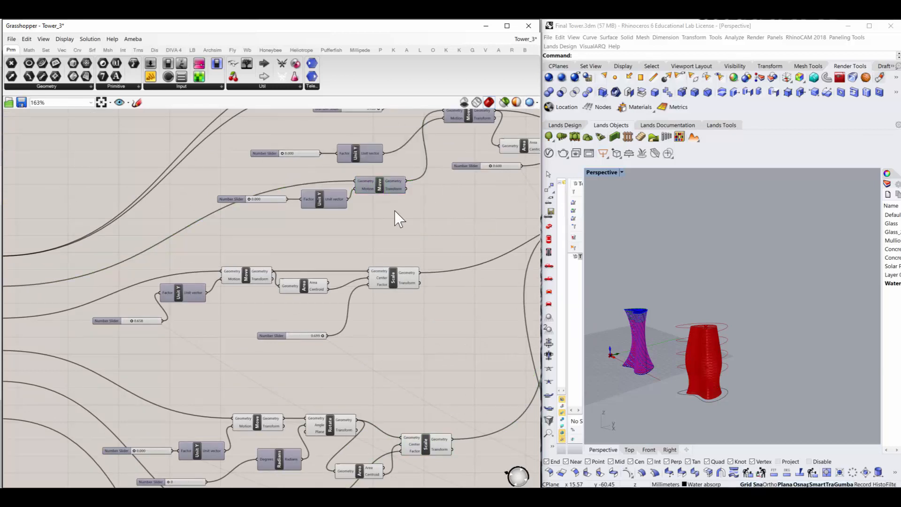
Step: Turn off the preview of the Scale component in the List Item branch with index 4
scroll(390, 216, down, 1)
scroll(384, 263, down, 6)
scroll(379, 347, up, 7)
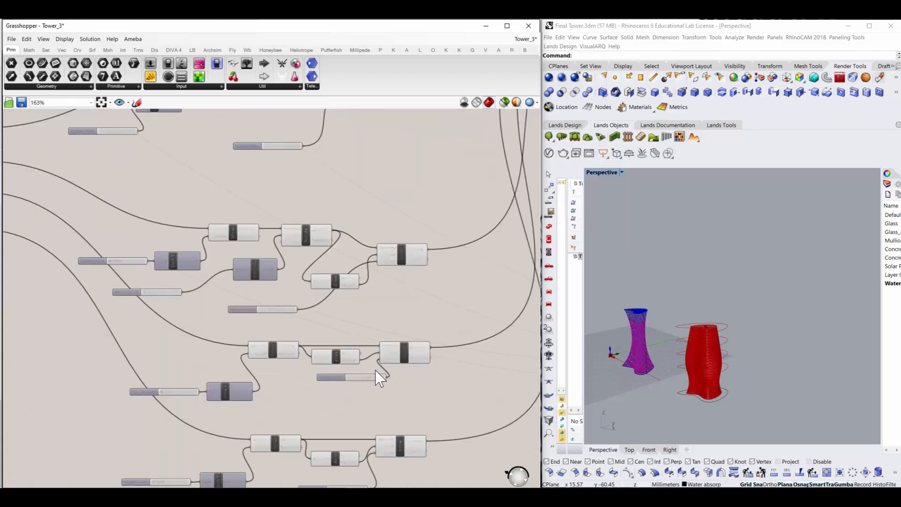
click(402, 357)
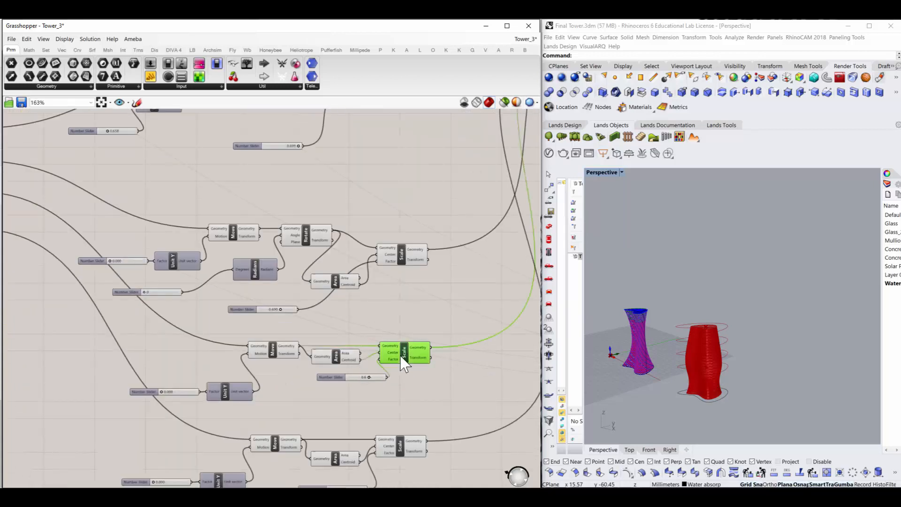
middle_click(398, 355)
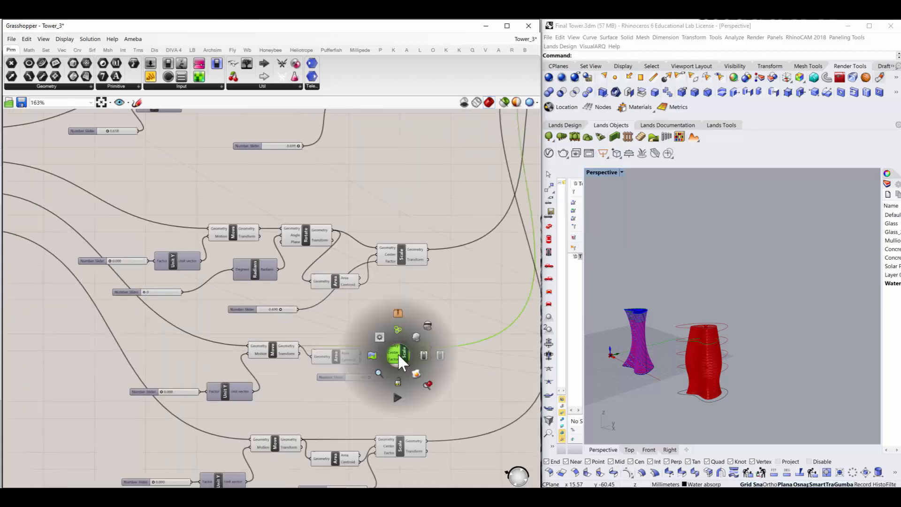
Step: Turn off the preview of the Scale component in the List Item branch with index 5
scroll(423, 327, down, 2)
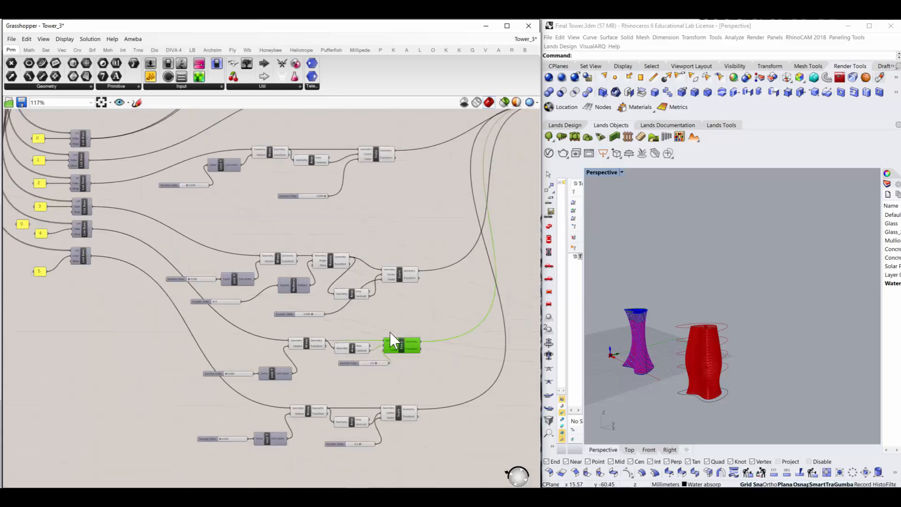
scroll(397, 370, up, 2)
middle_click(402, 420)
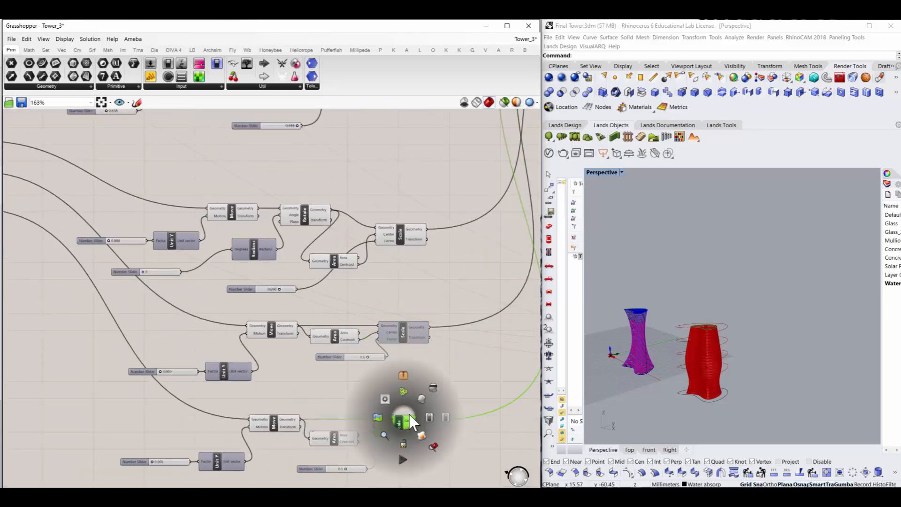
Step: Turn off the previews of the Move components in the index 4 and index 5 branches
click(265, 328)
middle_click(263, 330)
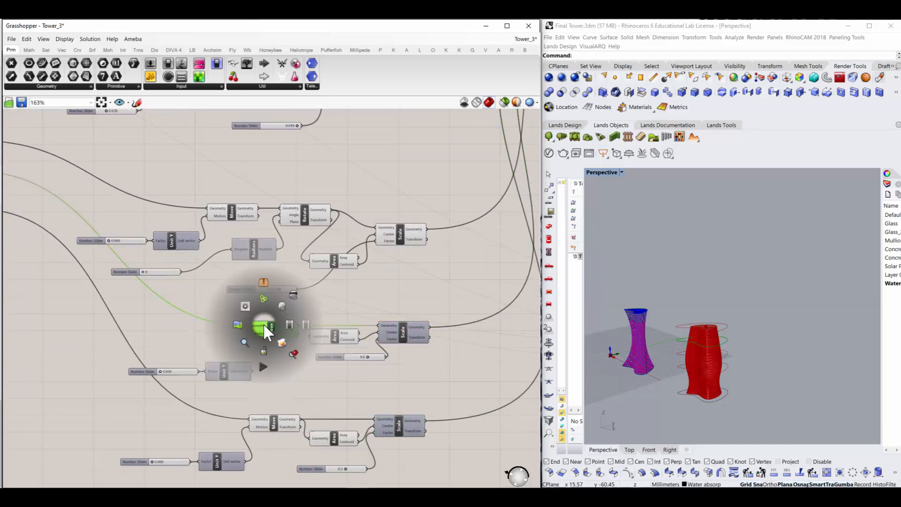
click(294, 294)
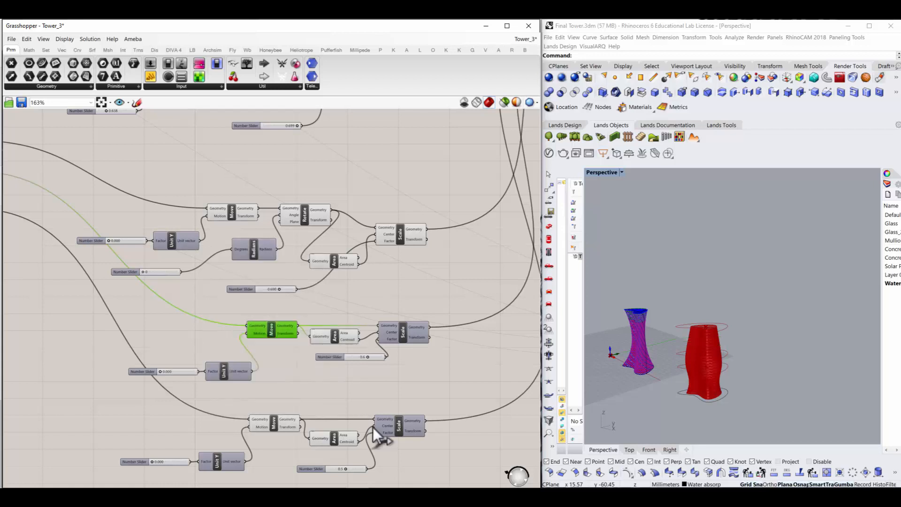
scroll(369, 388, down, 4)
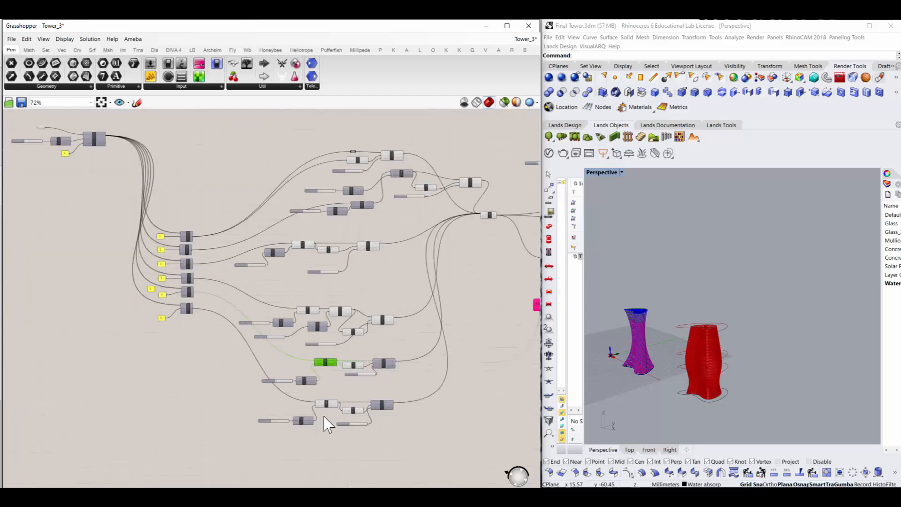
scroll(323, 356, up, 4)
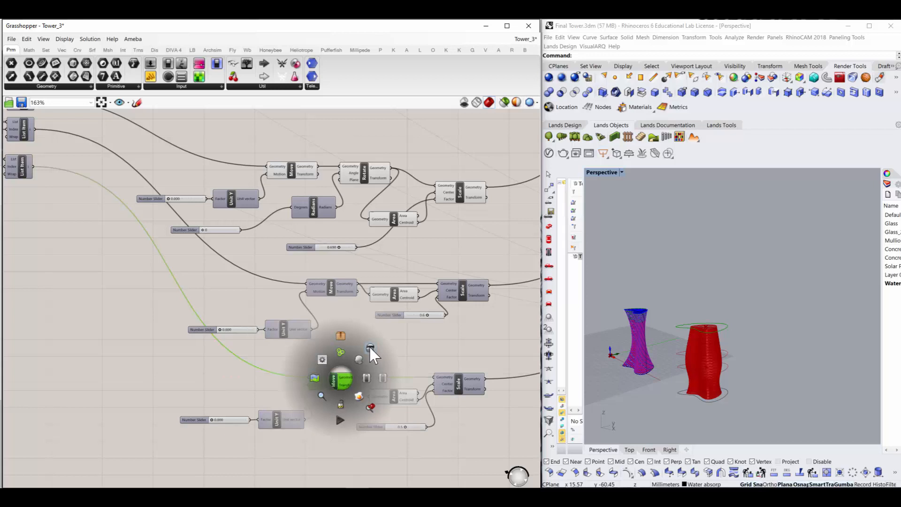
click(370, 346)
Step: Examine the red tower in the Perspective view and compare it with the floor-curve branches of the definition
scroll(675, 363, up, 3)
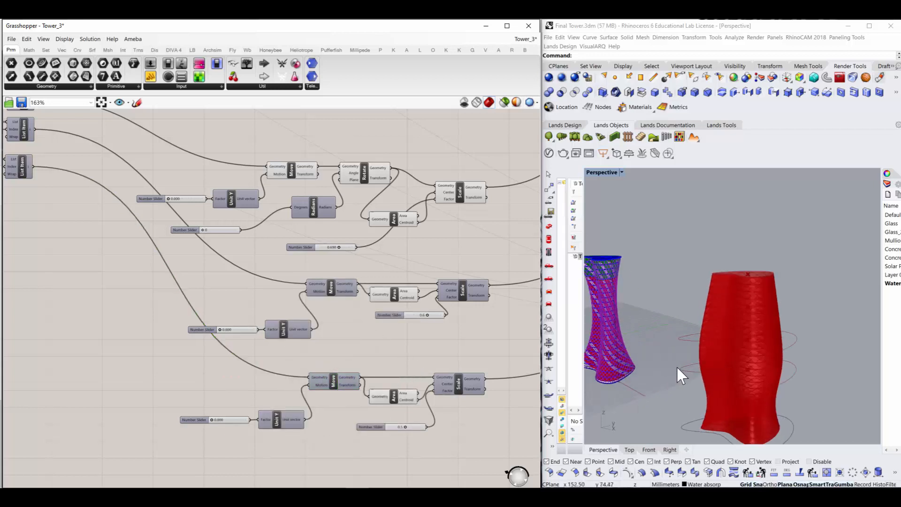
mouse_move(677, 365)
right_down()
mouse_move(666, 349)
mouse_move(669, 357)
right_up()
scroll(335, 337, down, 4)
scroll(405, 313, up, 4)
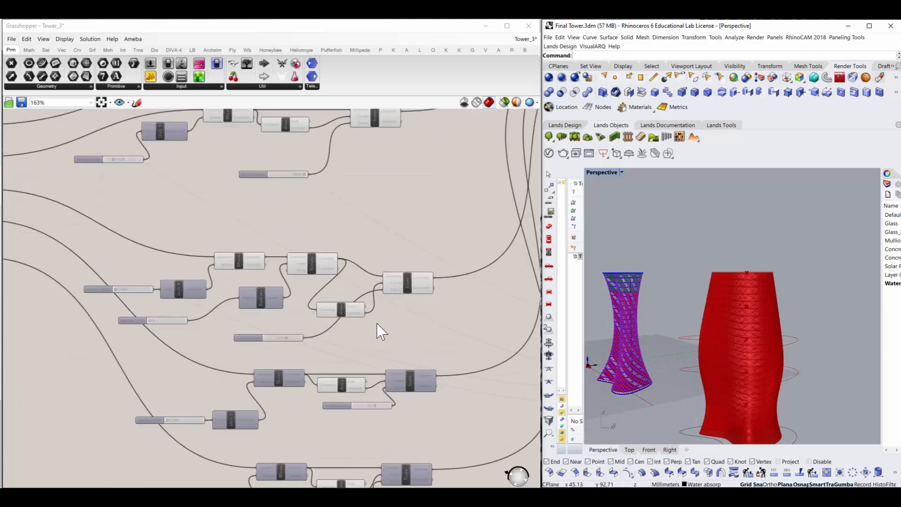
scroll(304, 327, down, 7)
scroll(366, 255, up, 4)
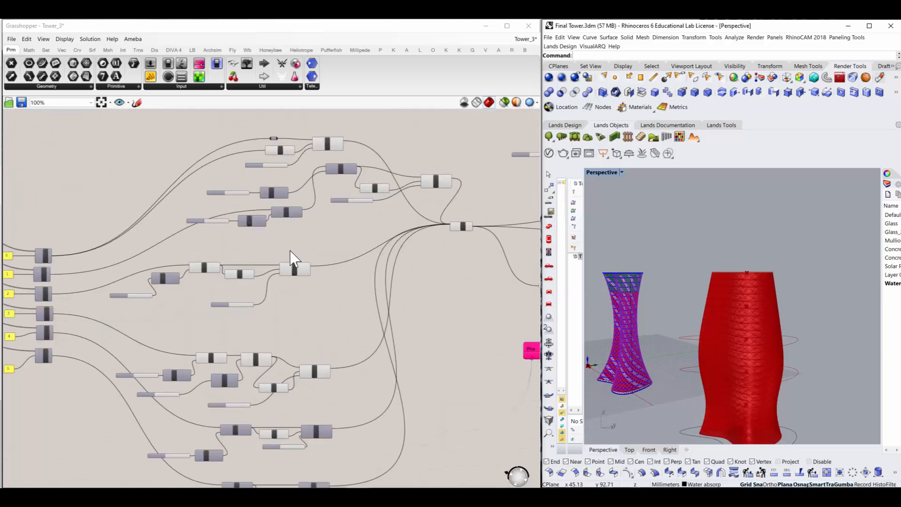
scroll(291, 270, down, 3)
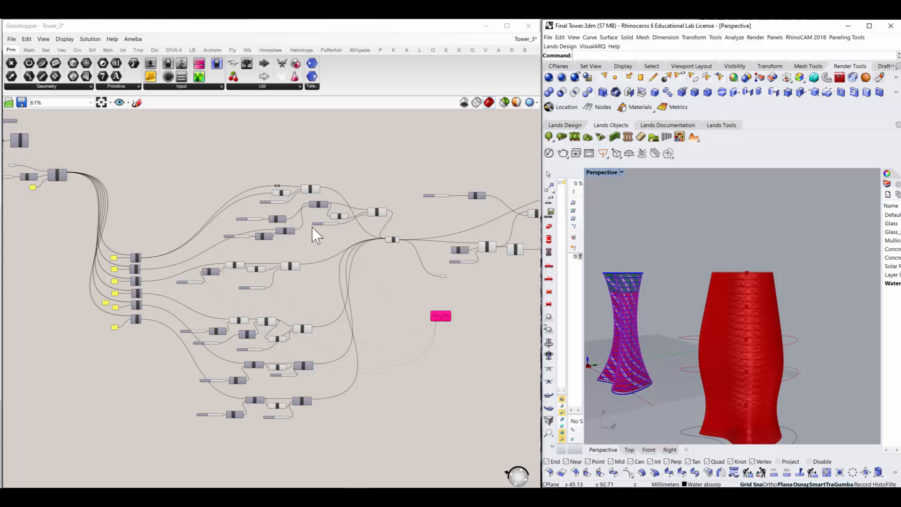
scroll(323, 249, down, 2)
scroll(352, 239, up, 3)
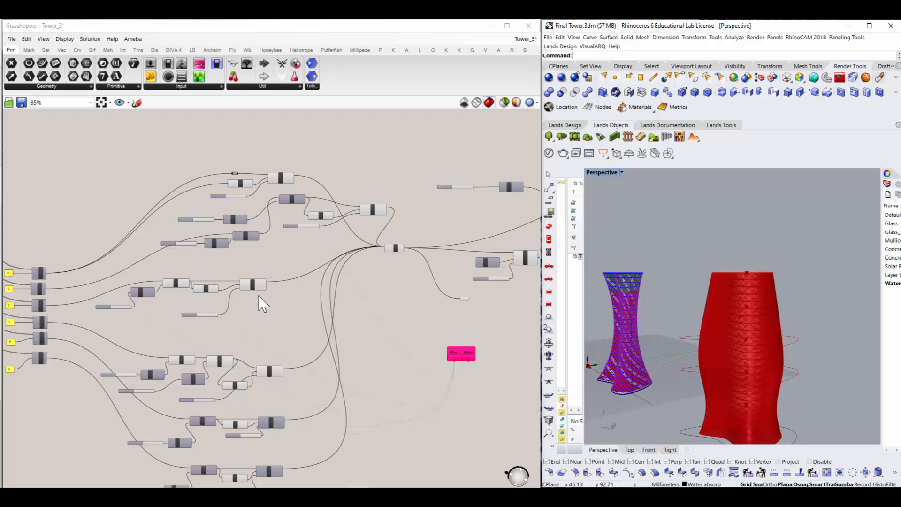
scroll(267, 319, down, 1)
scroll(277, 424, up, 1)
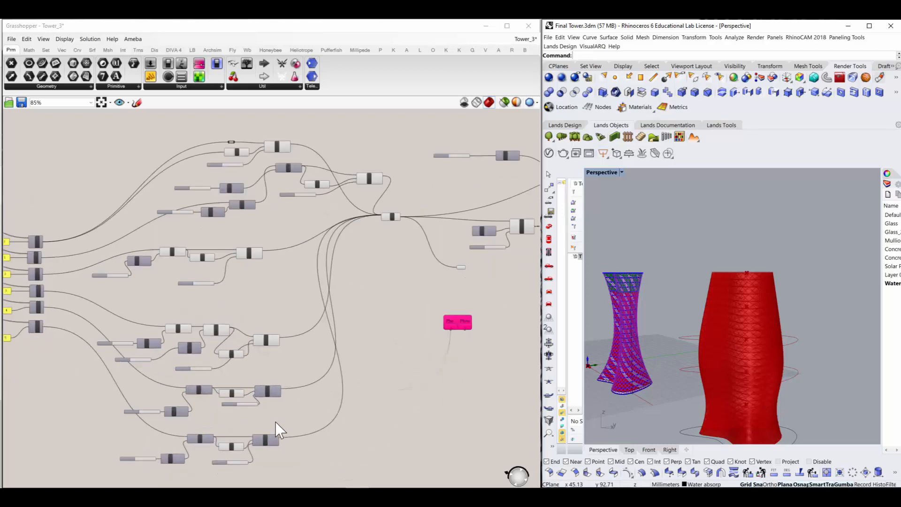
Step: Turn the previews of the Scale components in the index 4 and index 5 branches back on, and deselect them
scroll(257, 412, up, 3)
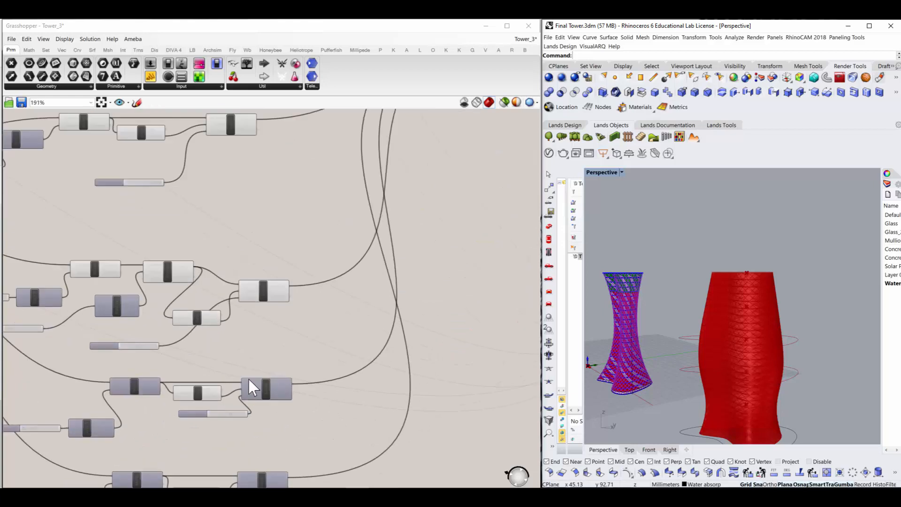
click(277, 393)
middle_click(278, 391)
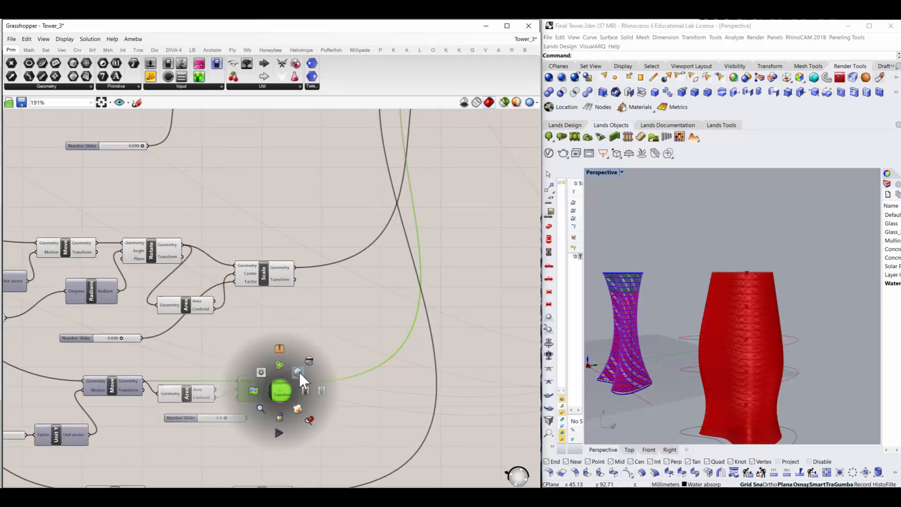
scroll(300, 337, down, 3)
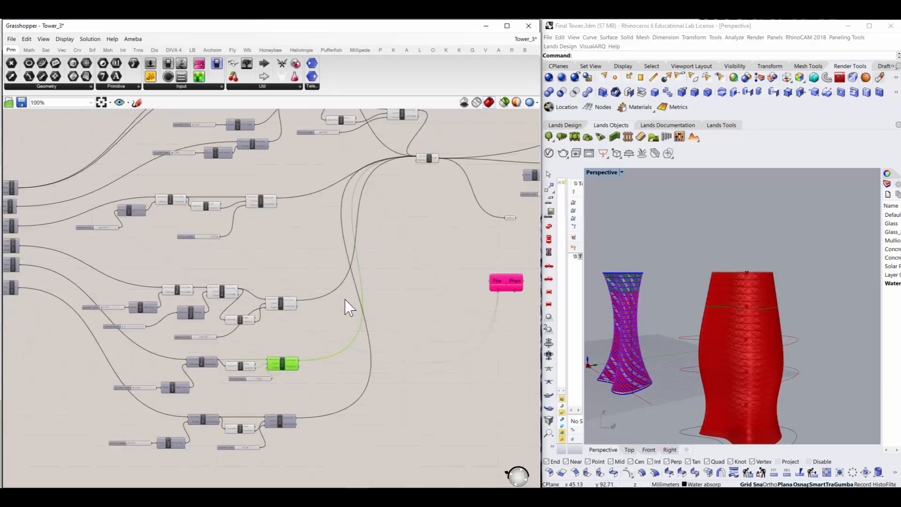
click(339, 303)
scroll(288, 416, up, 3)
click(291, 416)
middle_click(291, 416)
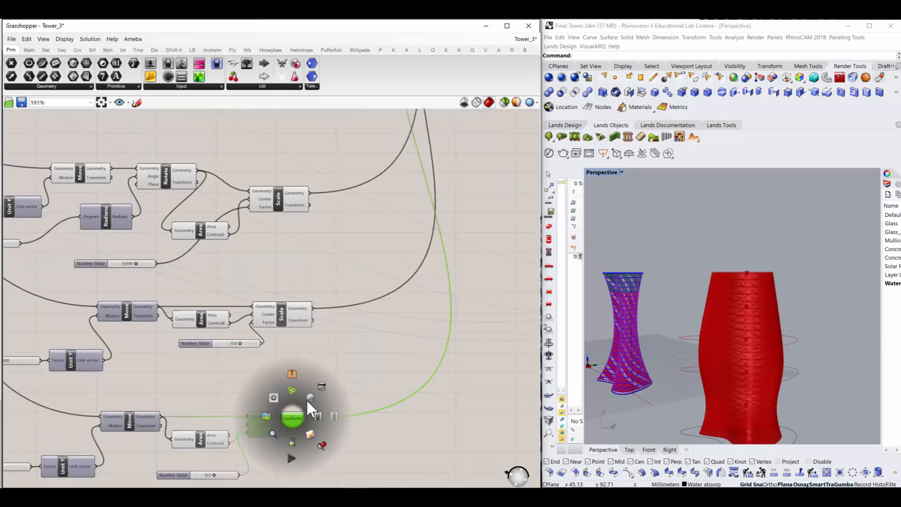
click(312, 395)
click(418, 380)
Step: Highlight the second Move component in the index 1 branch, the one feeding Area and Scale
scroll(254, 378, down, 5)
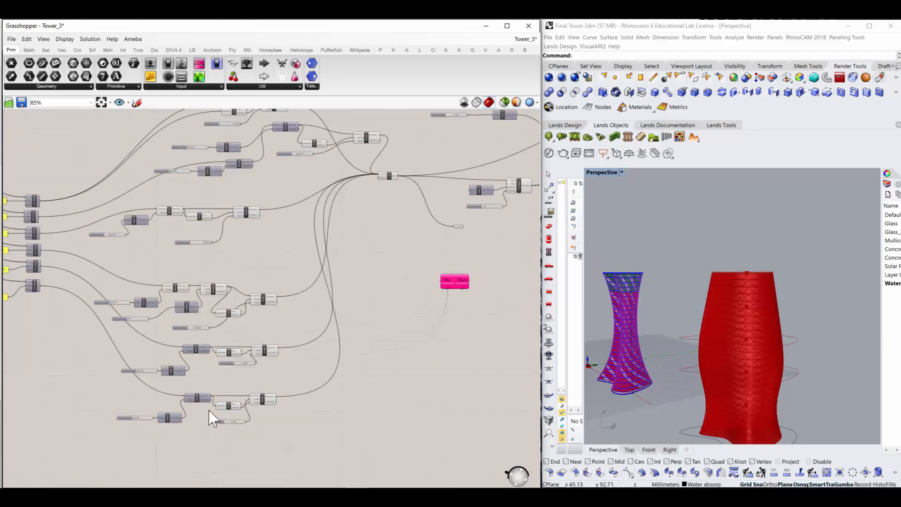
scroll(208, 410, up, 6)
scroll(203, 397, down, 8)
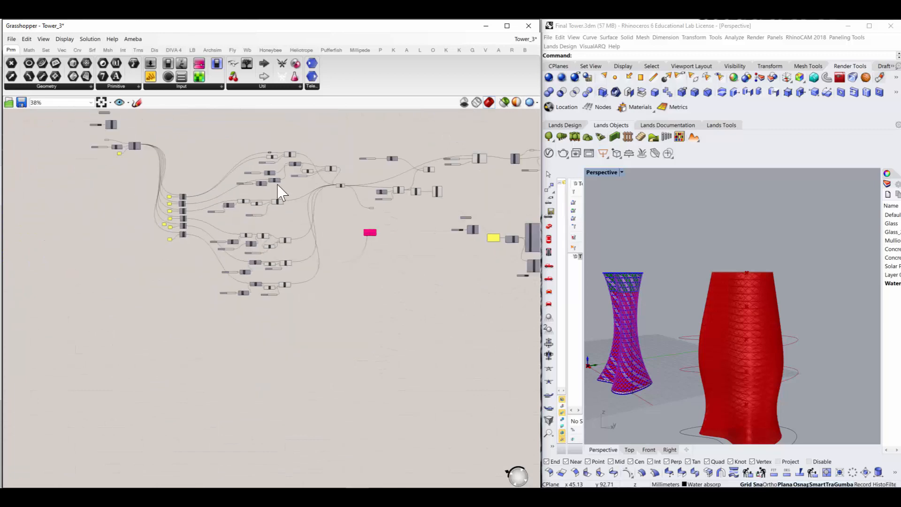
scroll(318, 167, up, 2)
scroll(319, 170, up, 4)
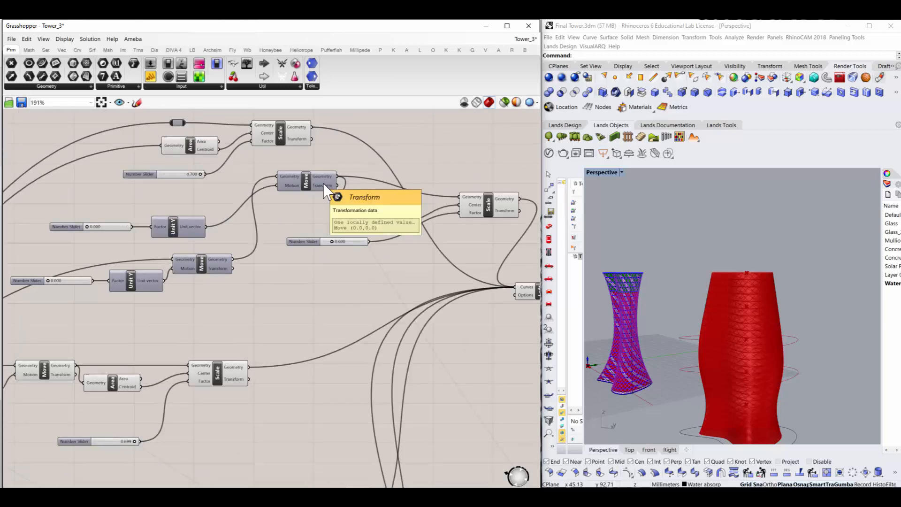
click(324, 184)
middle_click(324, 185)
Step: Highlight the Move component before Rotate in the index 3 branch to locate its curve on the tower
scroll(255, 321, down, 5)
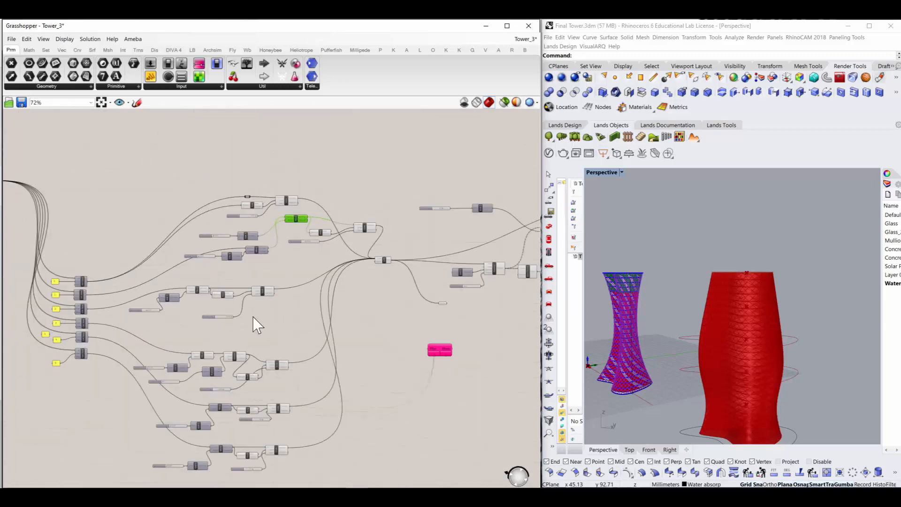
scroll(221, 370, up, 3)
scroll(221, 366, up, 2)
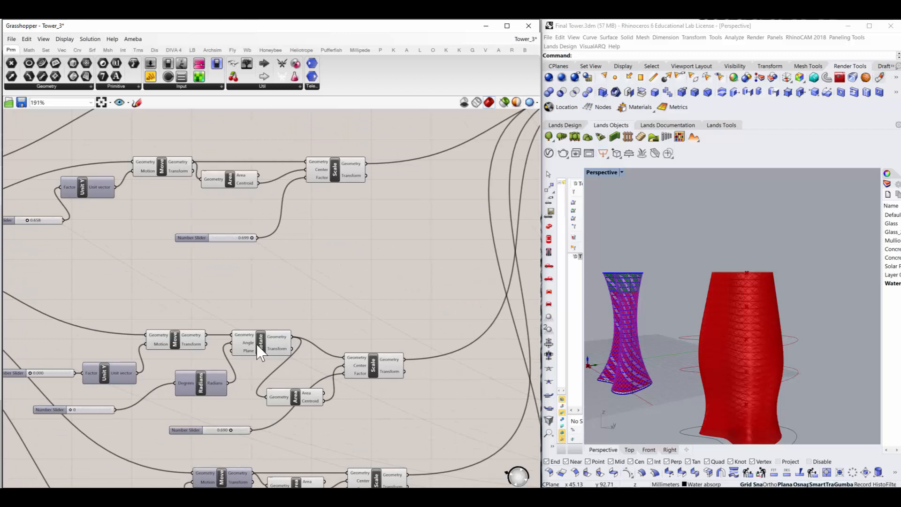
click(191, 345)
middle_click(191, 343)
scroll(368, 323, down, 4)
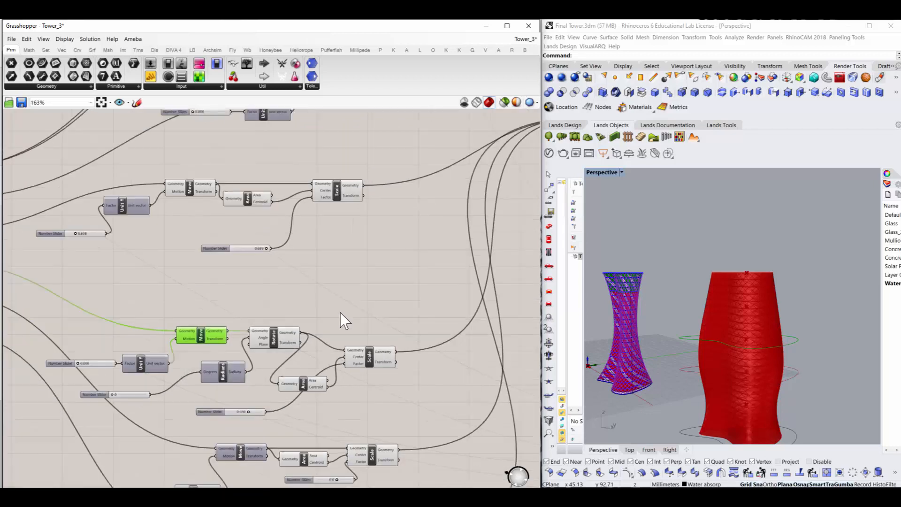
Step: Turn the preview of the Scale component in the index 2 branch off and back on
scroll(379, 260, up, 3)
click(379, 266)
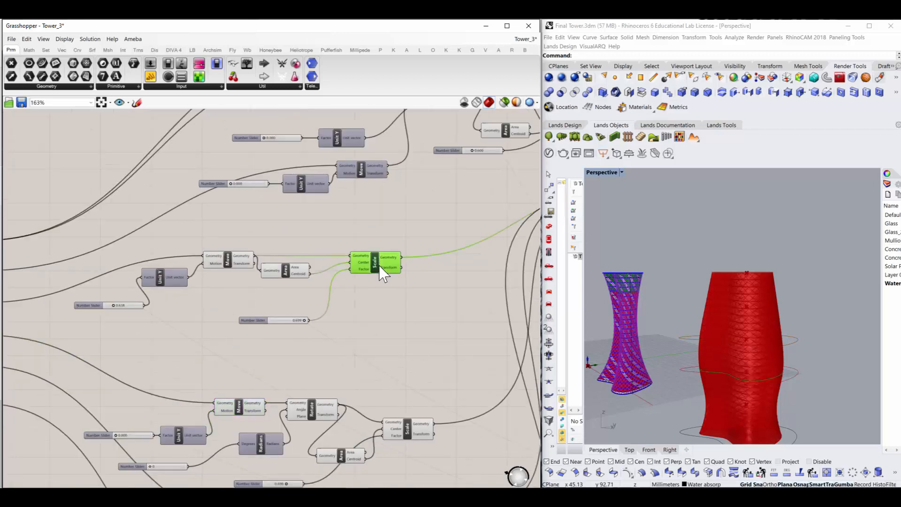
middle_click(379, 266)
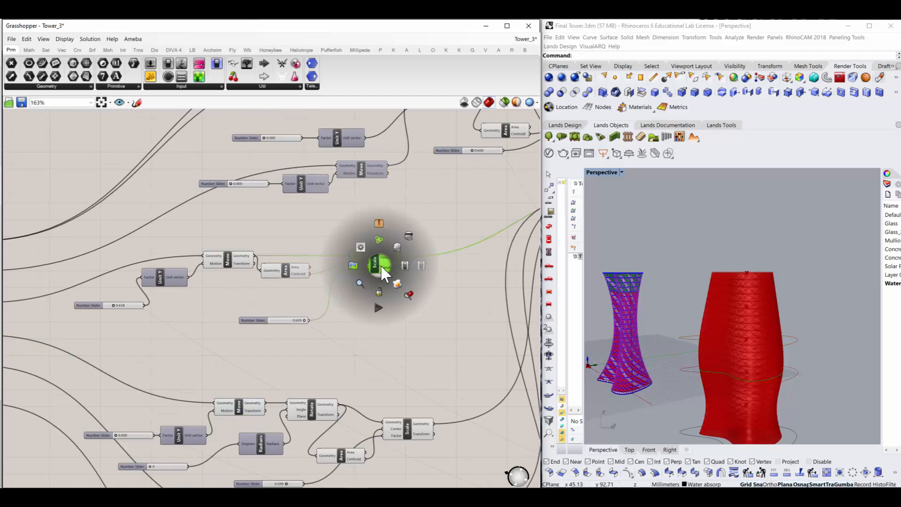
click(407, 237)
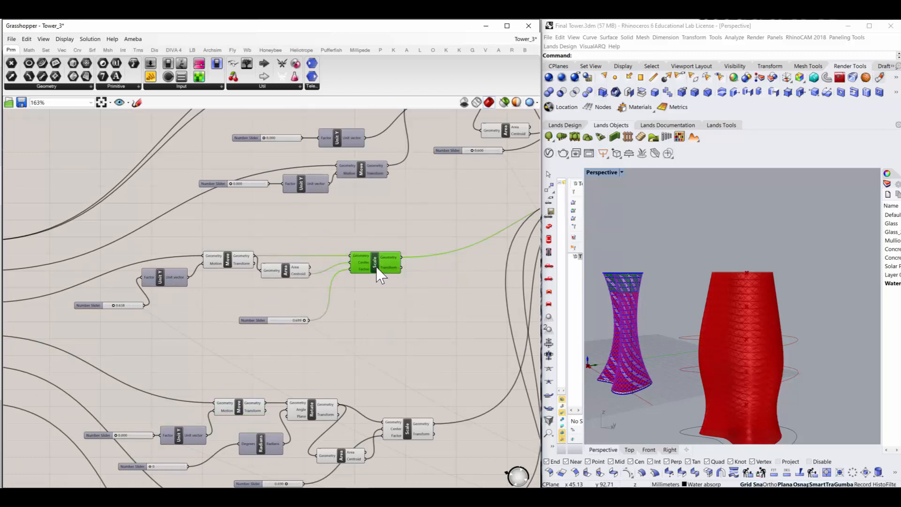
middle_click(381, 274)
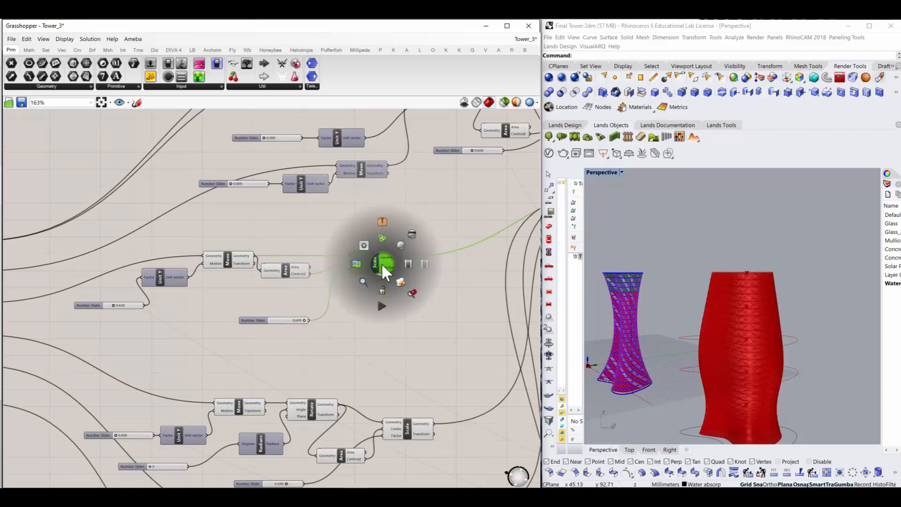
Step: Turn off the preview of the Move component in the index 2 branch, and deselect it
click(247, 261)
middle_click(246, 259)
click(277, 228)
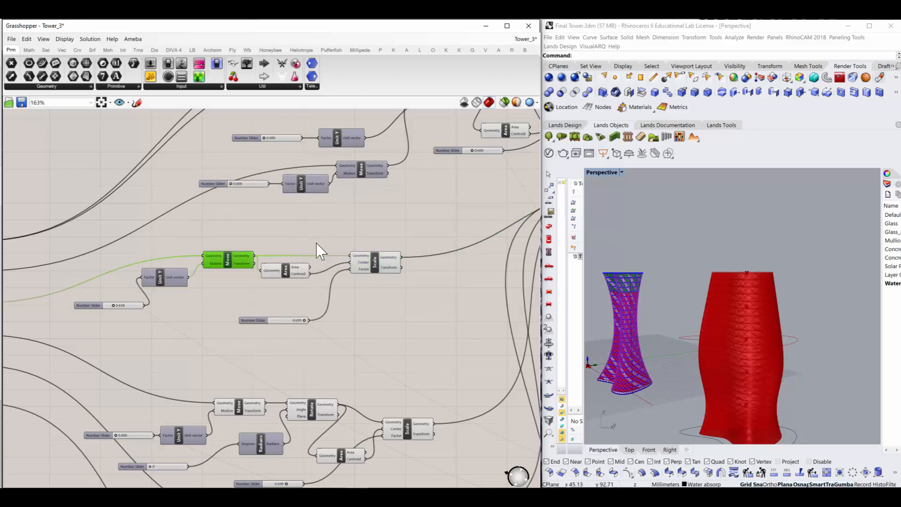
scroll(320, 257, down, 4)
scroll(317, 265, down, 1)
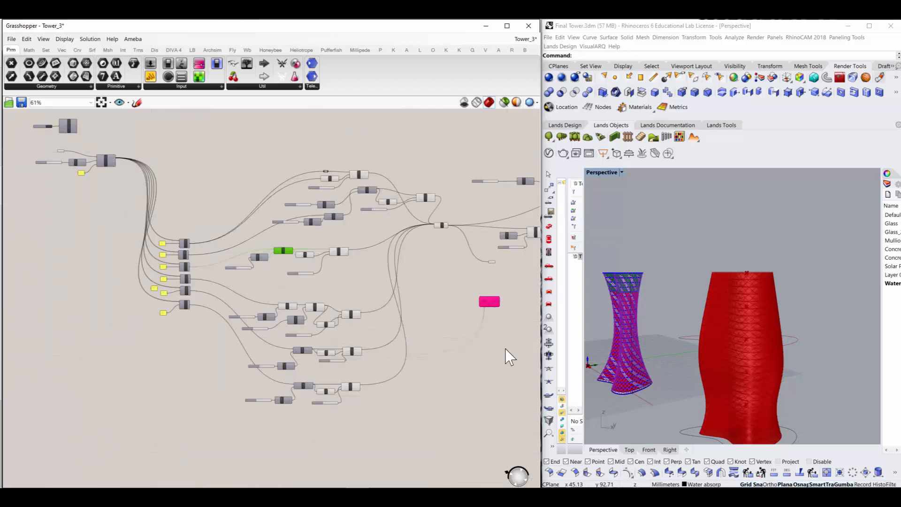
mouse_move(642, 348)
right_down()
mouse_move(641, 336)
mouse_move(640, 348)
right_up()
scroll(280, 288, up, 6)
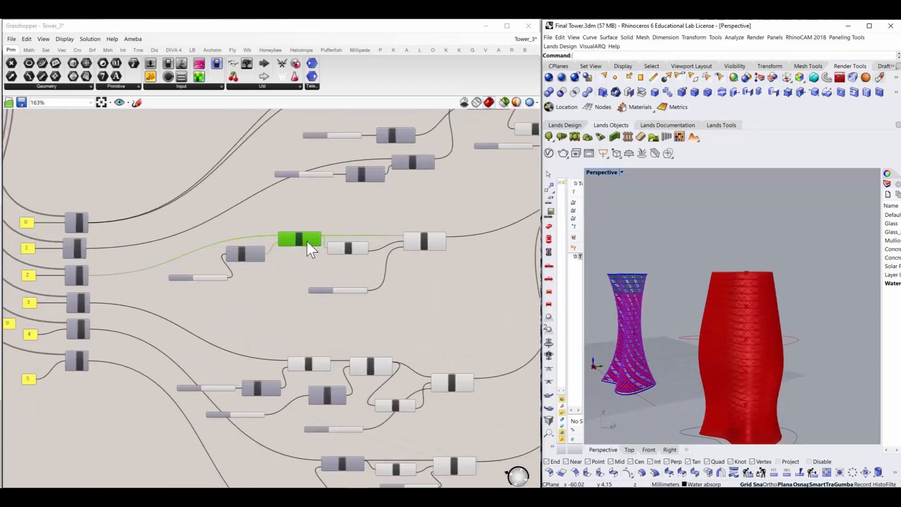
scroll(330, 290, down, 4)
drag(386, 318, 396, 311)
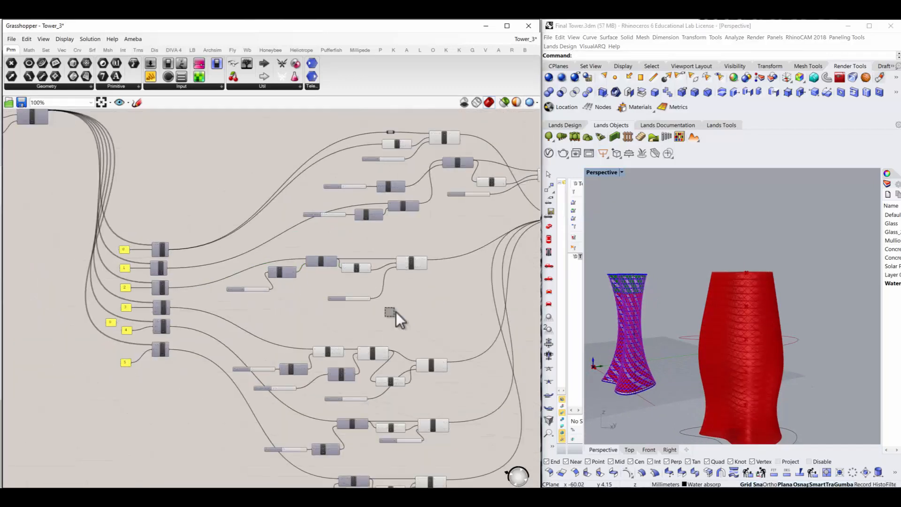
Step: Highlight the Scale component in the index 2 branch to locate its floor curve on the tower
scroll(210, 247, down, 4)
scroll(378, 256, up, 4)
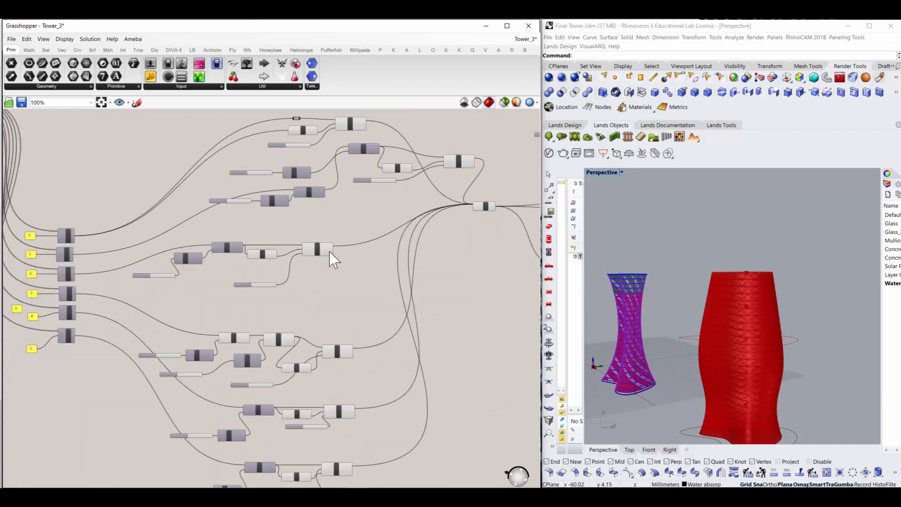
click(326, 253)
scroll(324, 249, up, 3)
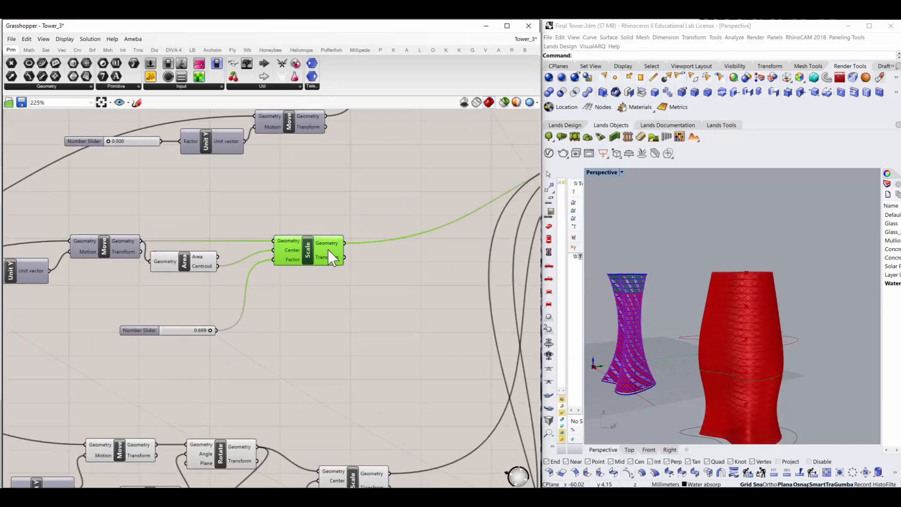
scroll(321, 251, up, 3)
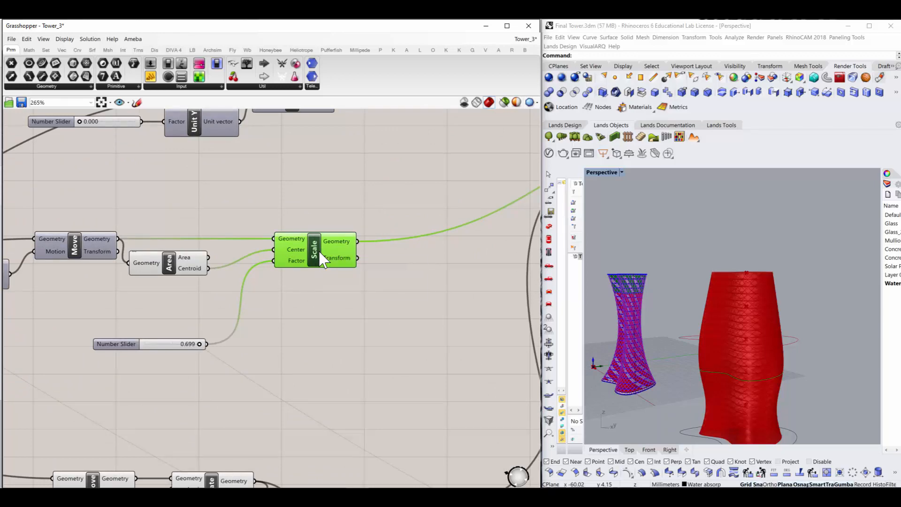
middle_click(309, 243)
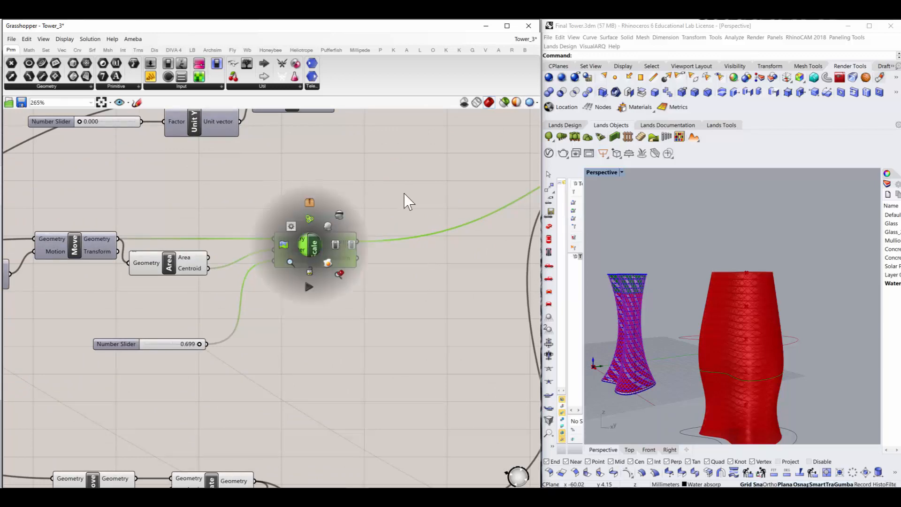
scroll(372, 256, down, 5)
scroll(324, 224, down, 4)
scroll(372, 165, up, 7)
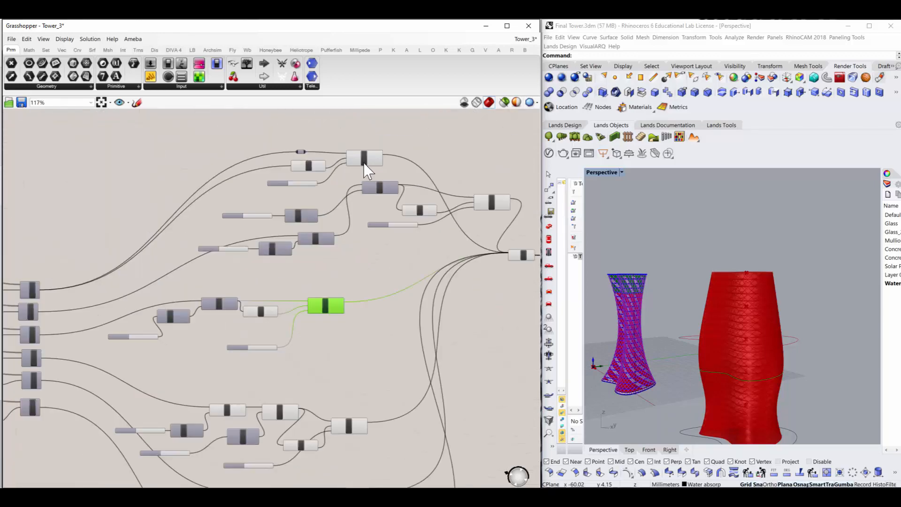
Step: Turn off the preview of the Scale component in the index 0 branch
click(374, 162)
middle_click(376, 168)
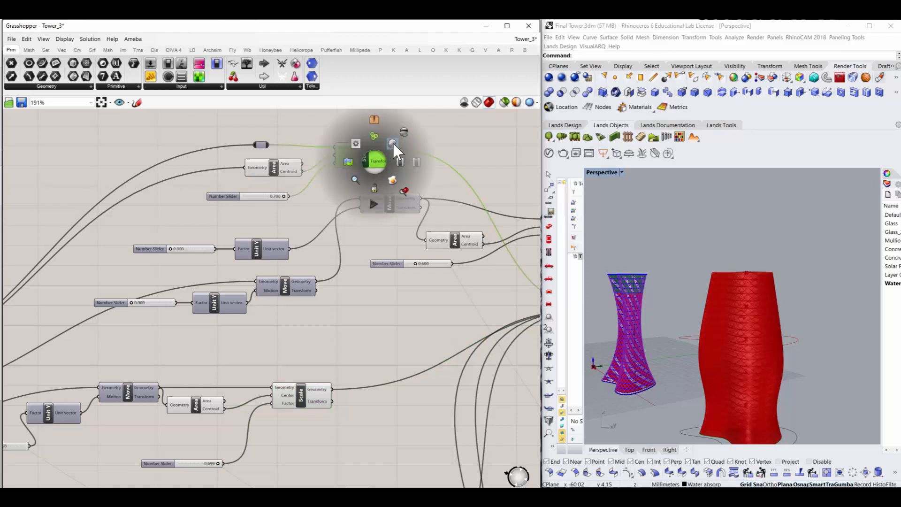
click(404, 132)
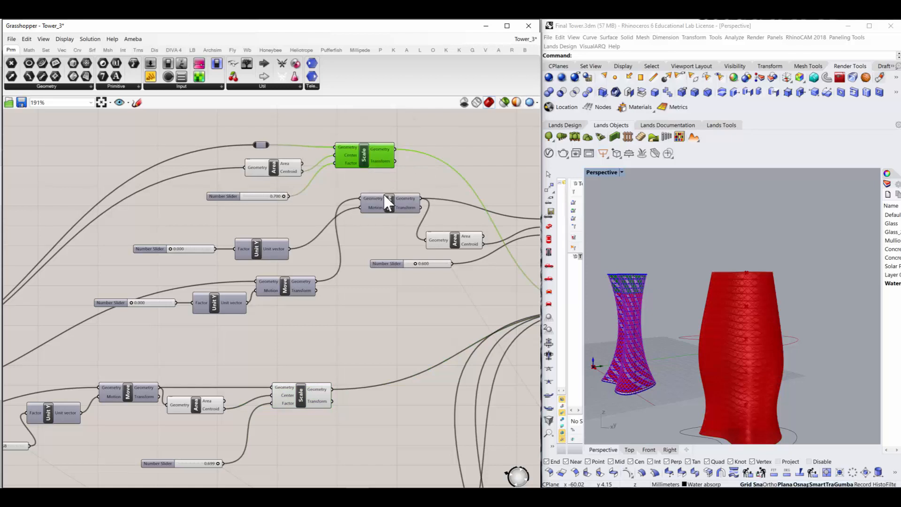
Step: Turn off the previews of the Move and Rotate components in the index 3 branch
scroll(389, 203, down, 4)
scroll(282, 338, up, 4)
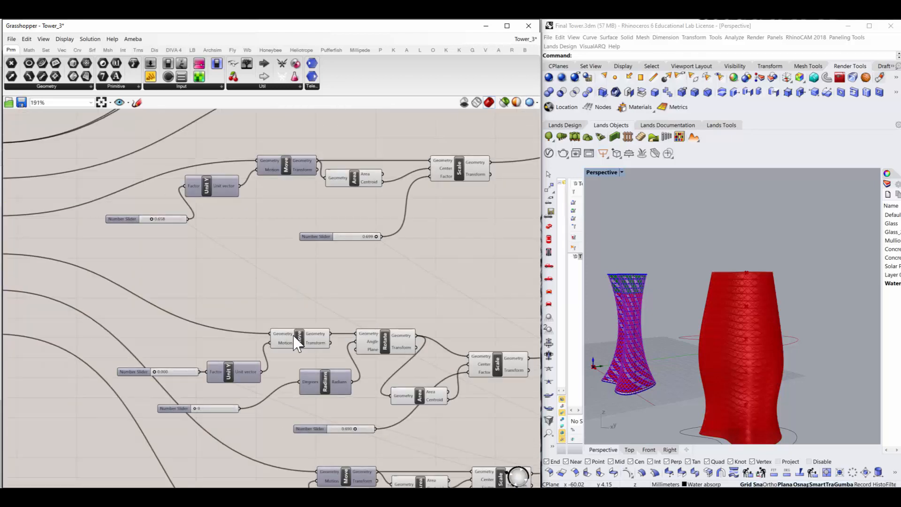
middle_click(297, 341)
click(322, 305)
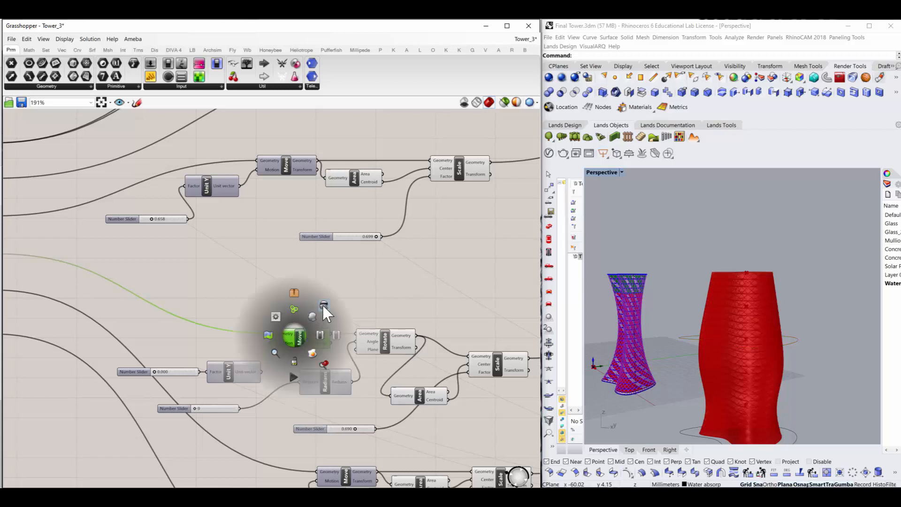
click(398, 338)
middle_click(397, 339)
click(426, 306)
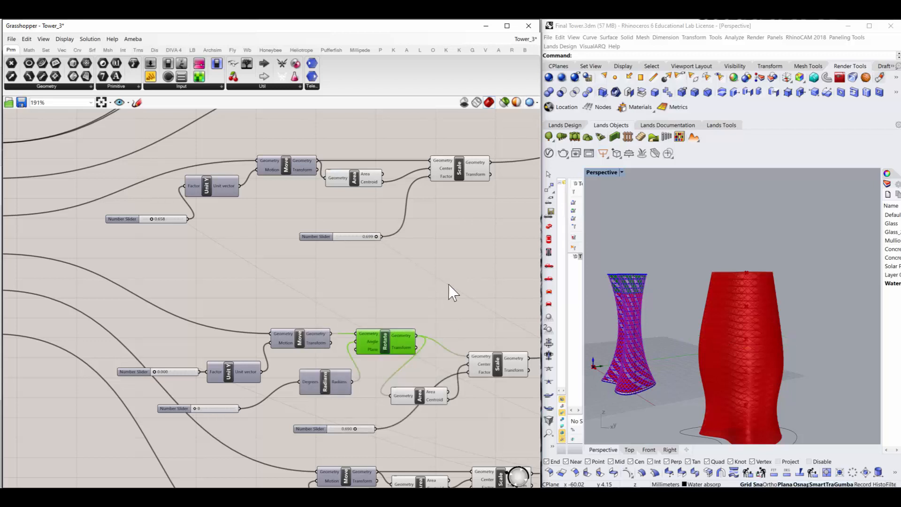
scroll(237, 351, down, 5)
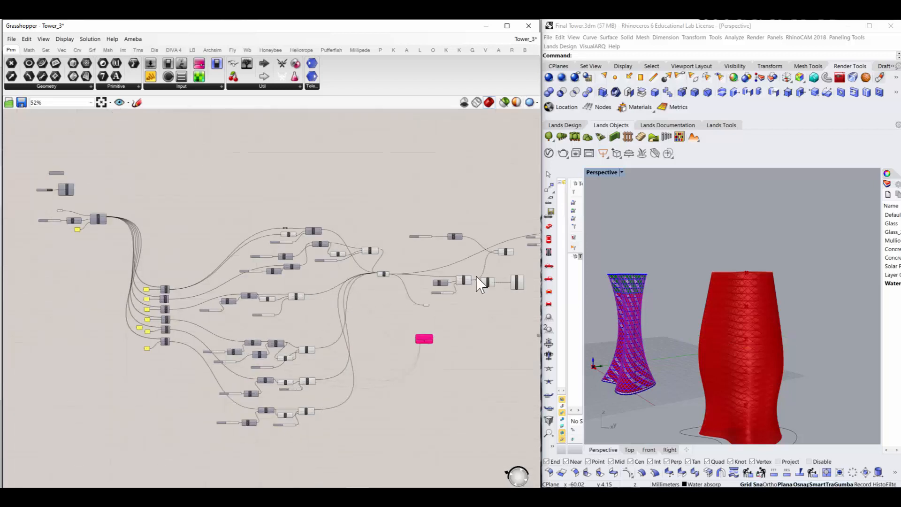
right_drag(658, 307, 665, 364)
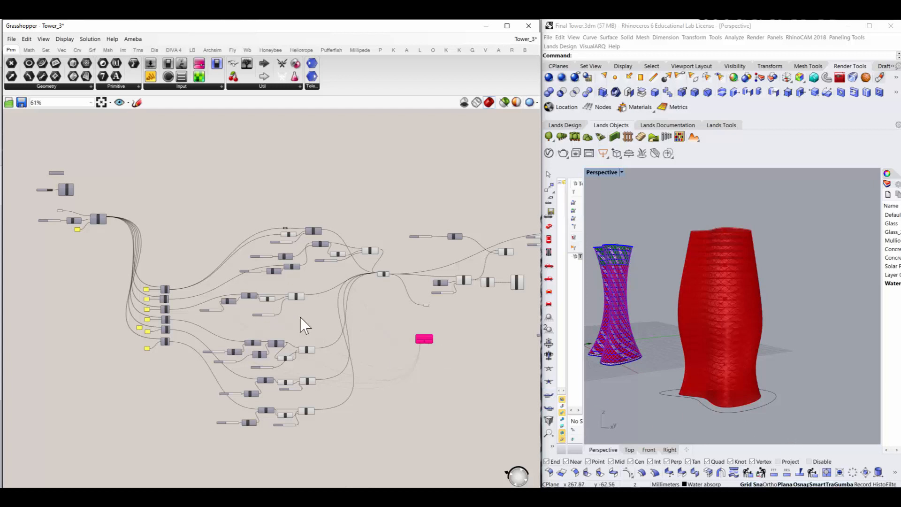
Step: Shift the pink optimization component slightly upward, and nudge the Unit Y component of the index 3 branch closer to its Move component
scroll(301, 318, up, 1)
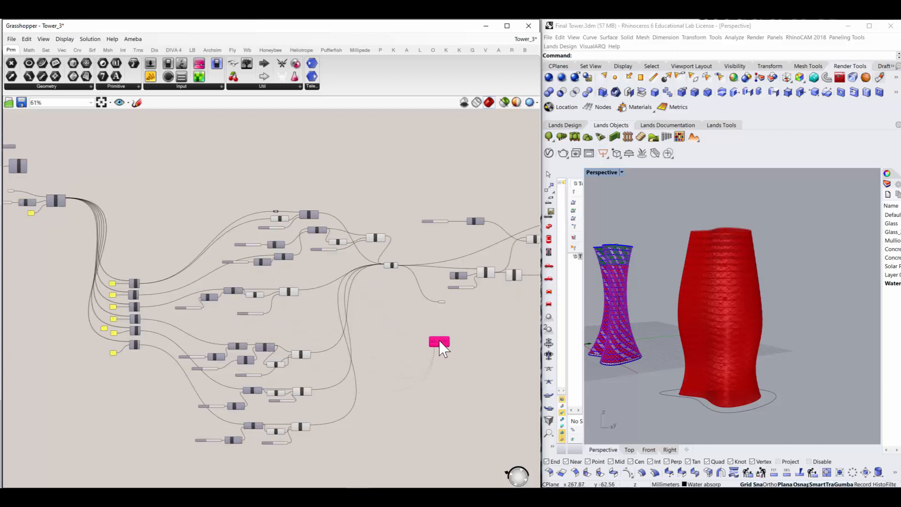
drag(444, 348, 426, 327)
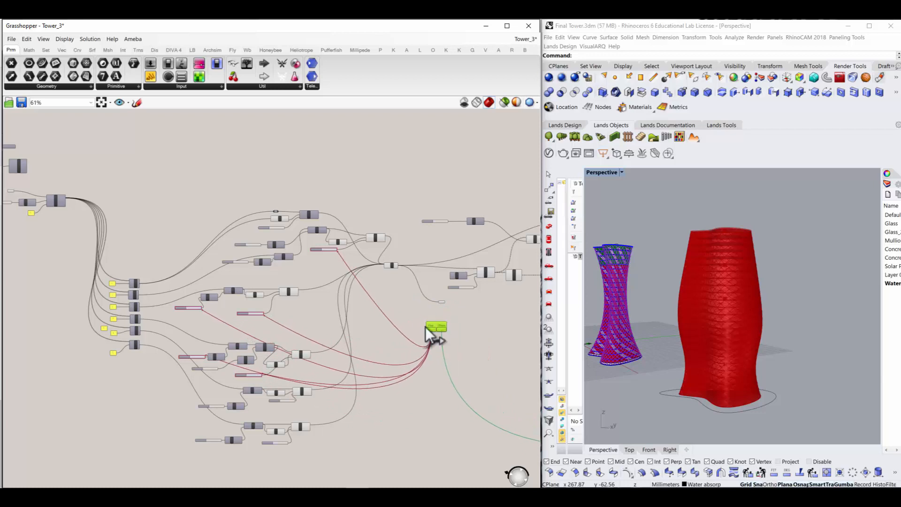
scroll(202, 354, up, 3)
drag(224, 360, 221, 343)
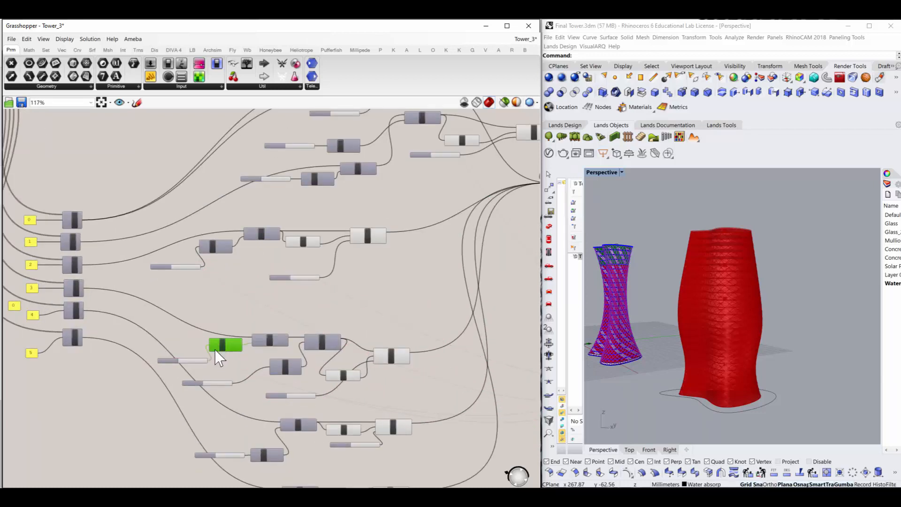
Step: Highlight the pink optimization component and examine which number sliders in the branches are linked to it
scroll(205, 365, down, 4)
click(399, 336)
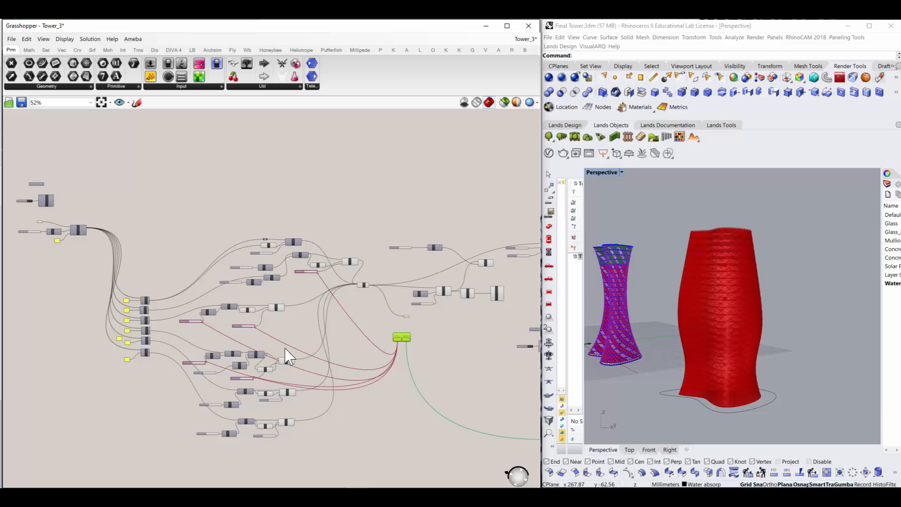
scroll(289, 356, up, 5)
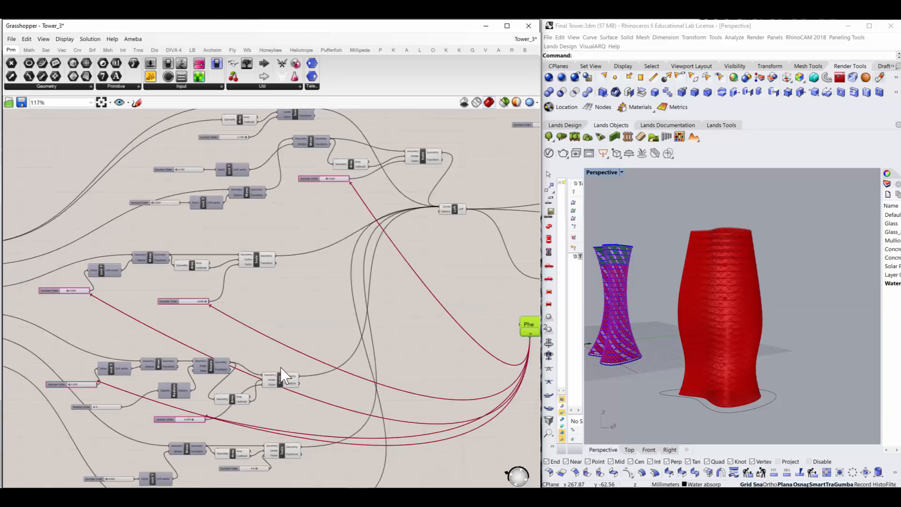
scroll(286, 370, down, 2)
scroll(282, 370, up, 5)
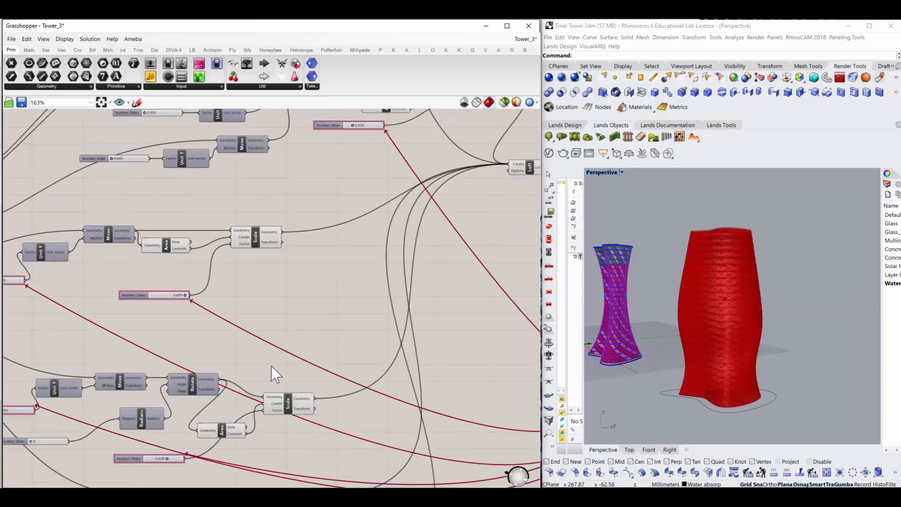
scroll(273, 373, down, 4)
scroll(257, 372, up, 2)
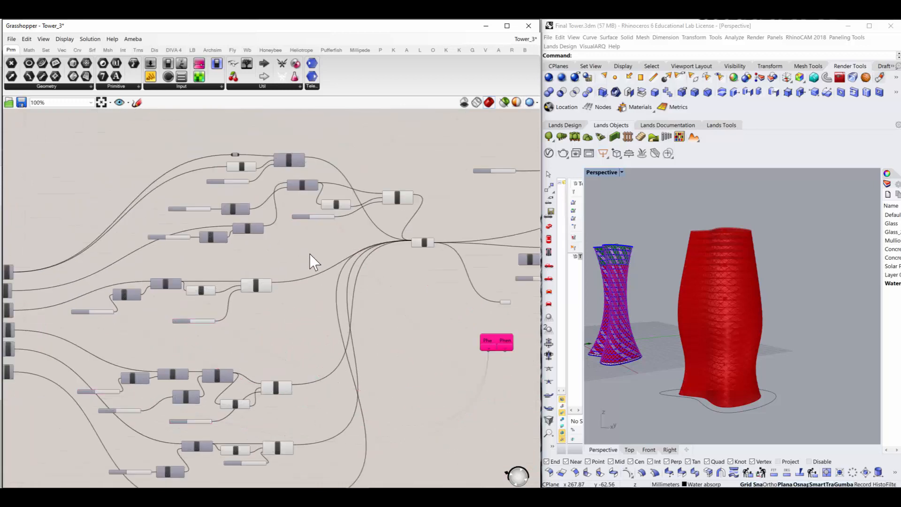
Step: Turn on the preview of the second Move component in the index 1 branch, the one feeding Area and Scale
scroll(304, 211, up, 4)
click(331, 198)
key(space)
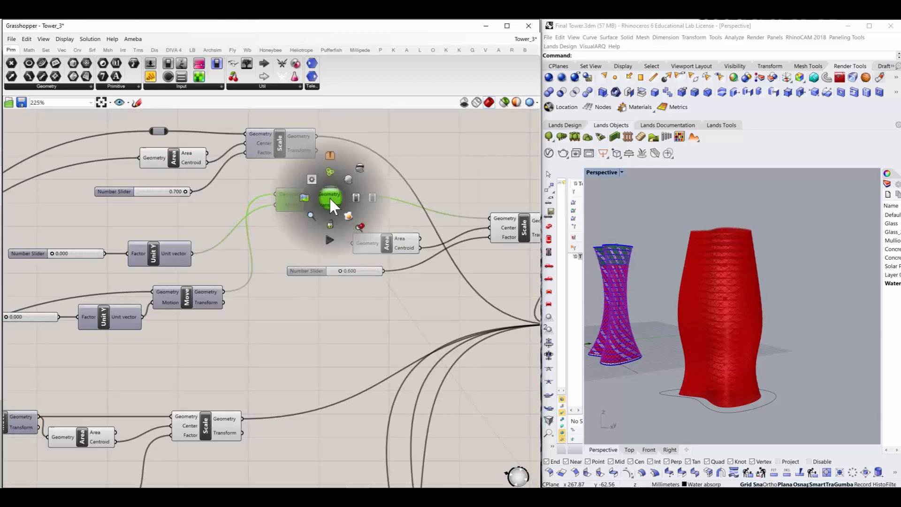
click(350, 178)
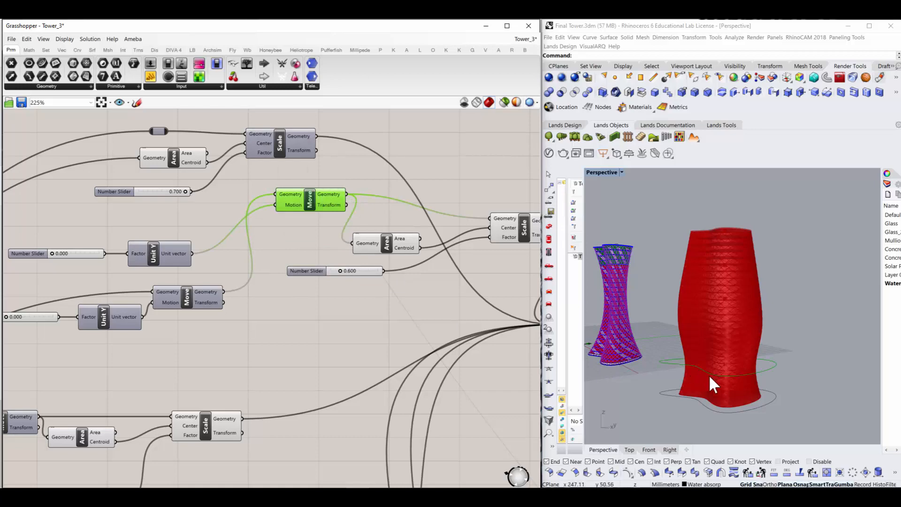
Step: Turn on the preview of the Move component in the index 2 branch
scroll(709, 377, down, 3)
scroll(382, 352, down, 5)
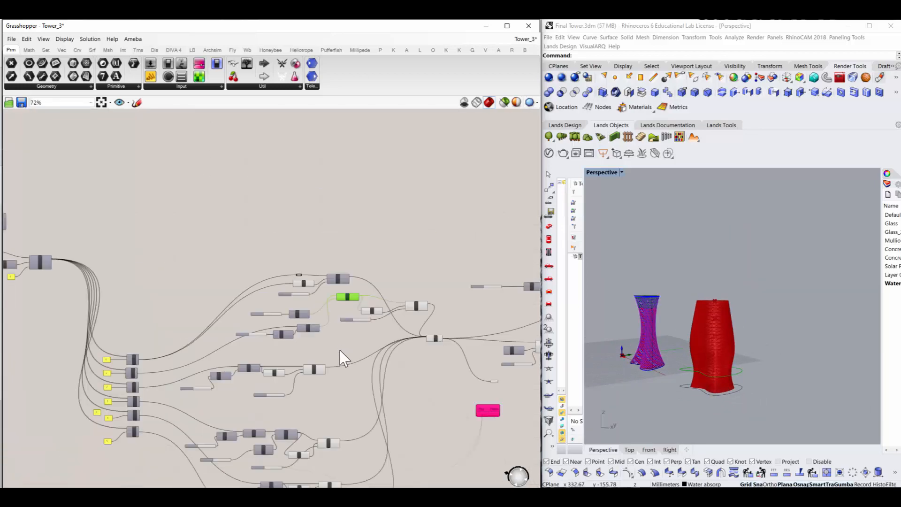
scroll(318, 388, up, 4)
scroll(281, 396, down, 3)
scroll(250, 364, up, 3)
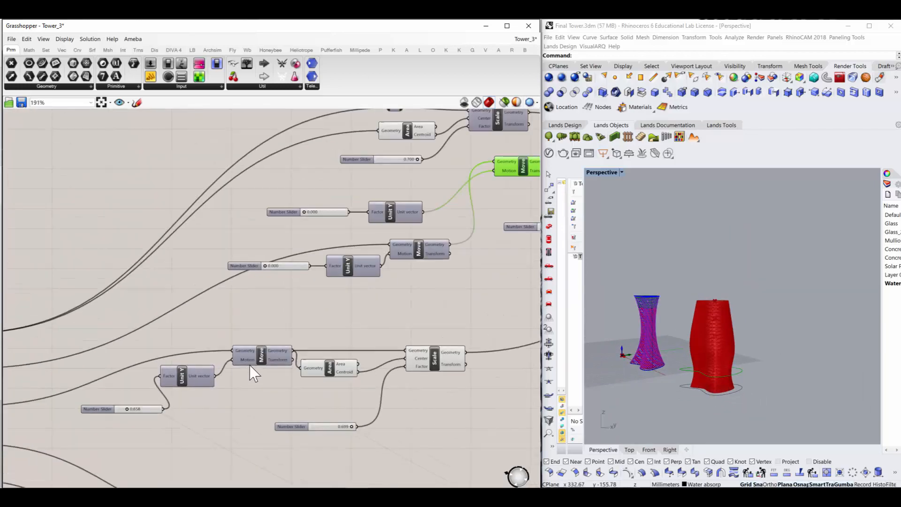
click(252, 362)
key(space)
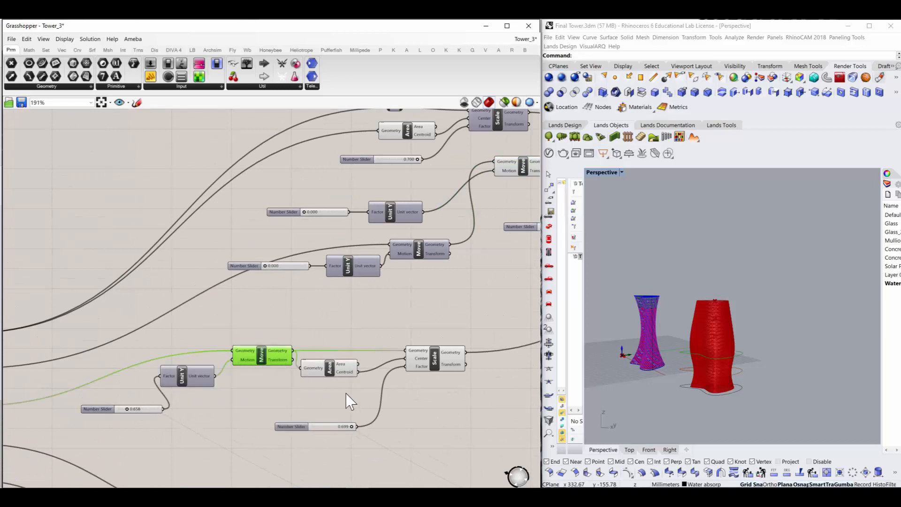
Step: Turn on the preview of the Move component before Rotate in the index 3 branch
scroll(348, 399, down, 4)
scroll(312, 429, up, 5)
click(303, 429)
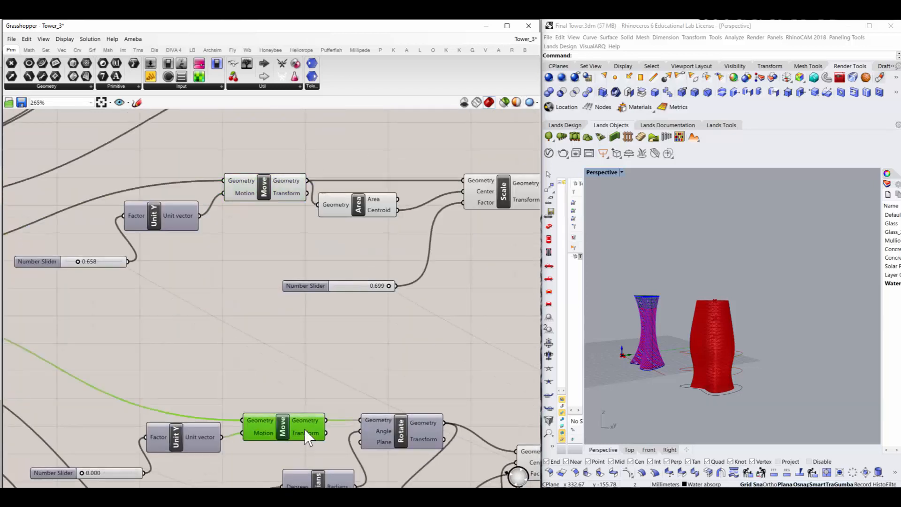
key(space)
click(322, 410)
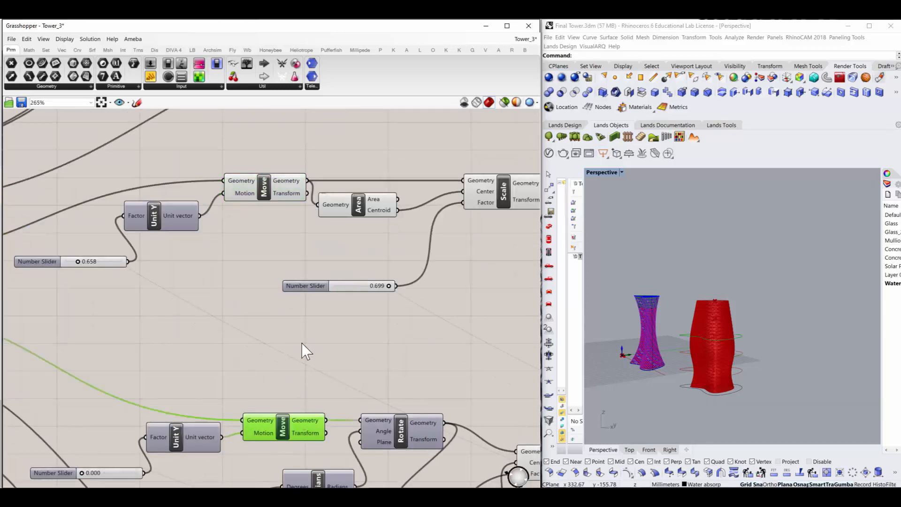
Step: Select the pink optimization component again to trace its links to the Unit Y and Scale sliders
scroll(304, 356, down, 5)
scroll(375, 401, up, 3)
scroll(313, 379, down, 4)
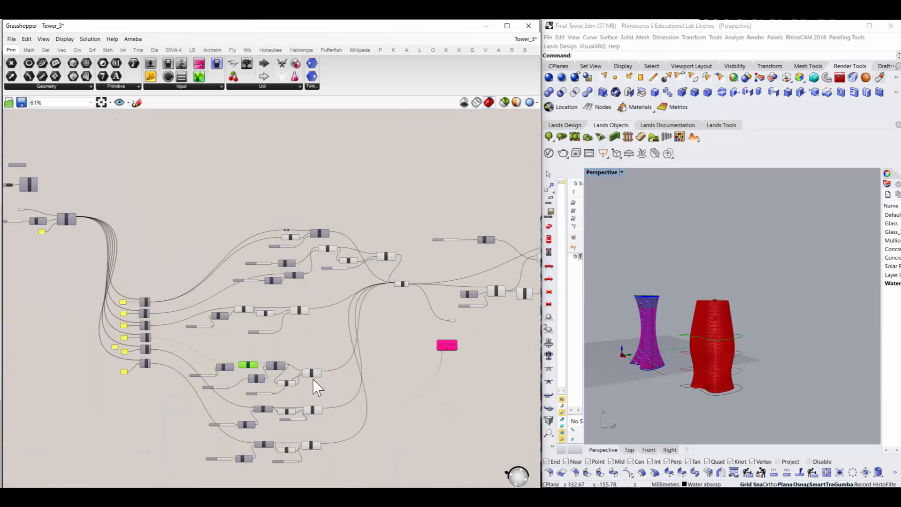
drag(428, 350, 405, 350)
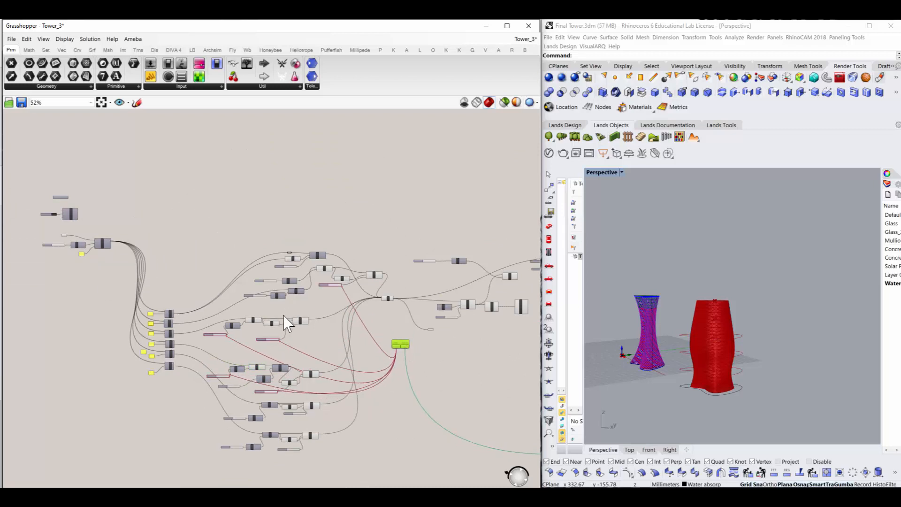
Step: Move the Number Slider and Unit Z component that drive the Linear Array's direction farther away from the array
scroll(431, 359, down, 2)
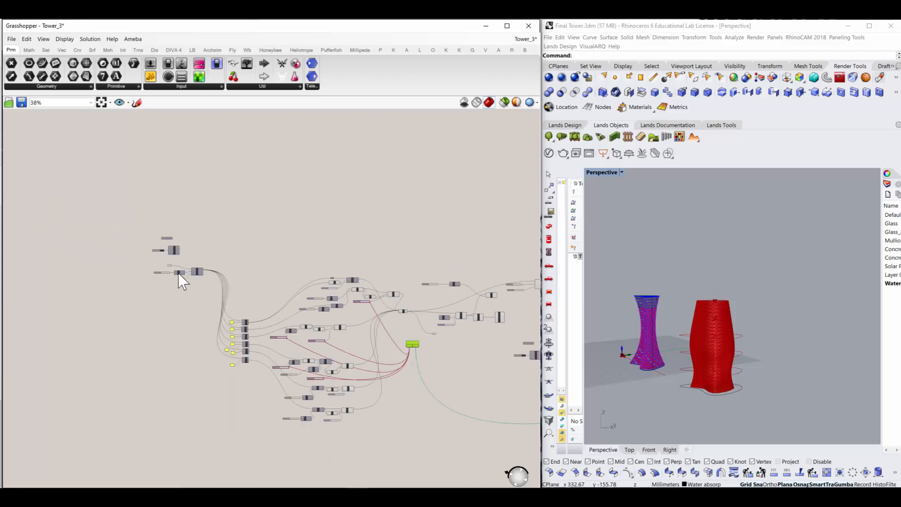
scroll(177, 281, up, 6)
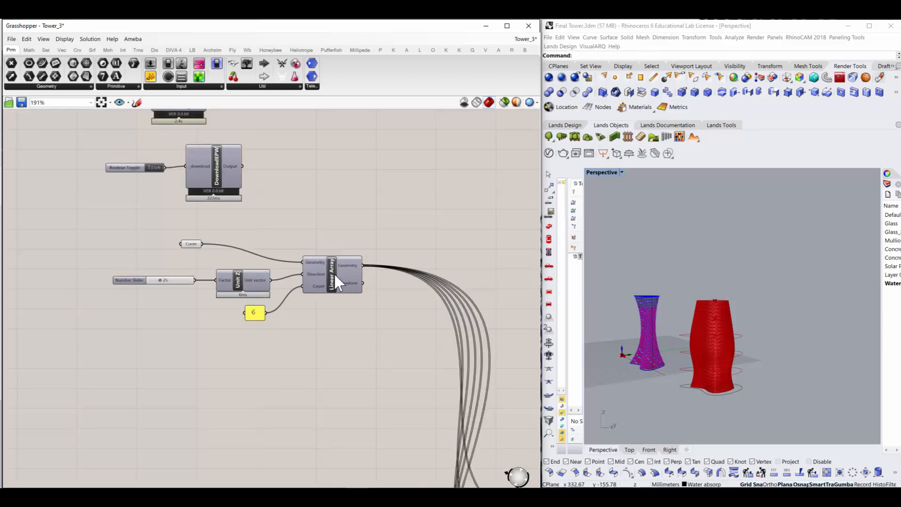
scroll(136, 276, up, 2)
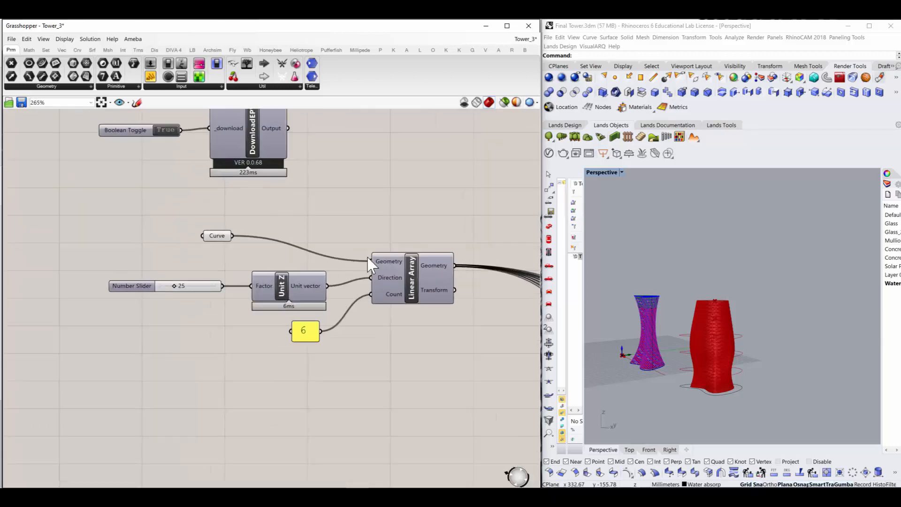
click(406, 285)
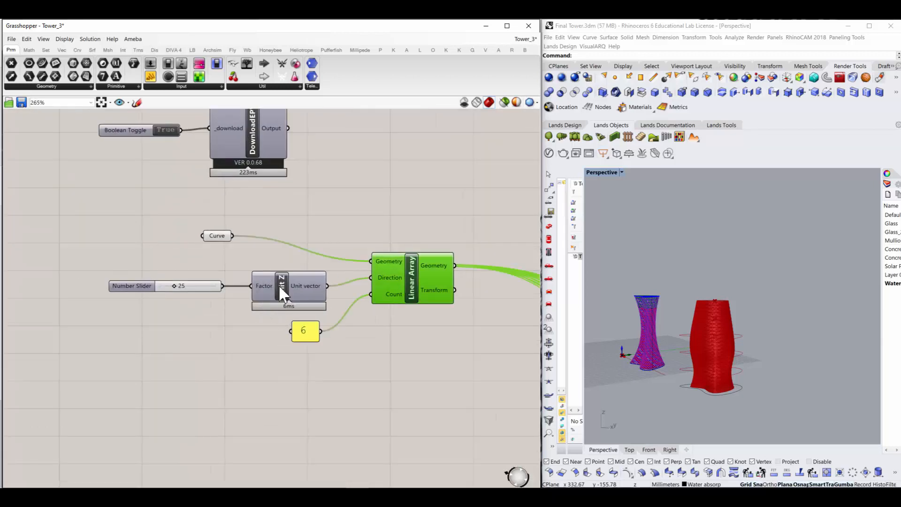
drag(114, 287, 59, 288)
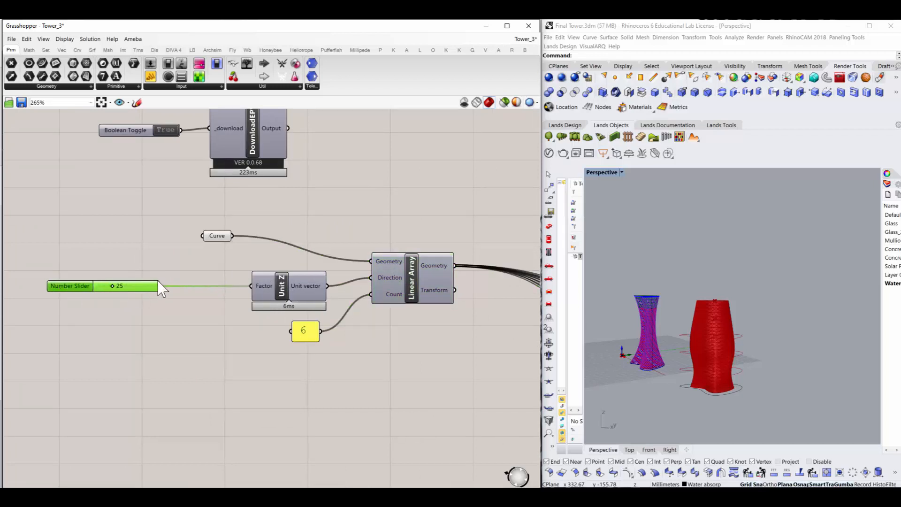
drag(279, 286, 231, 285)
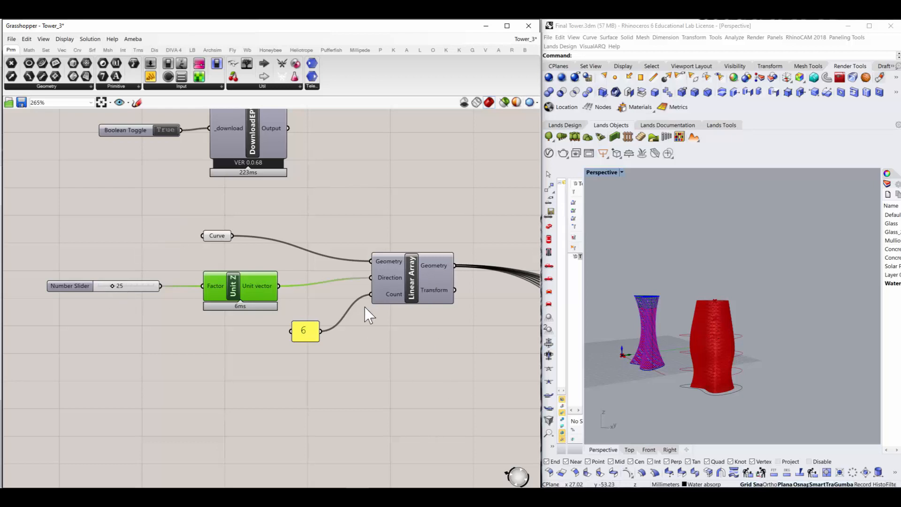
Step: Highlight the Linear Array component and examine its Curve, Unit Z direction and count inputs alongside the tower's floor curves
scroll(309, 338, up, 3)
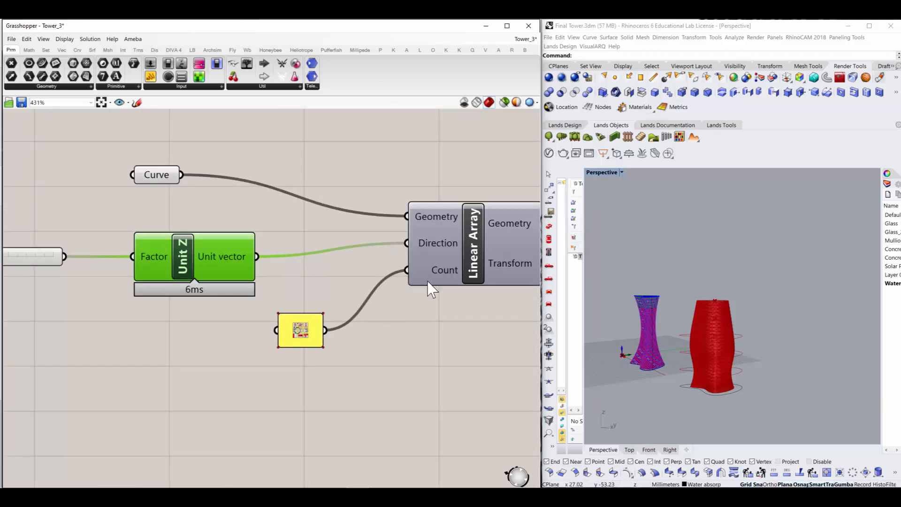
click(429, 282)
scroll(371, 319, down, 3)
scroll(435, 291, up, 1)
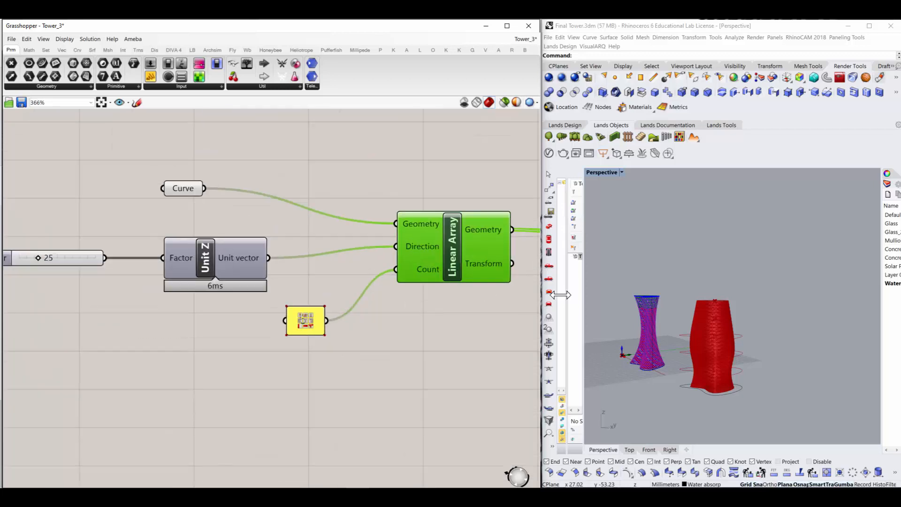
scroll(364, 358, down, 3)
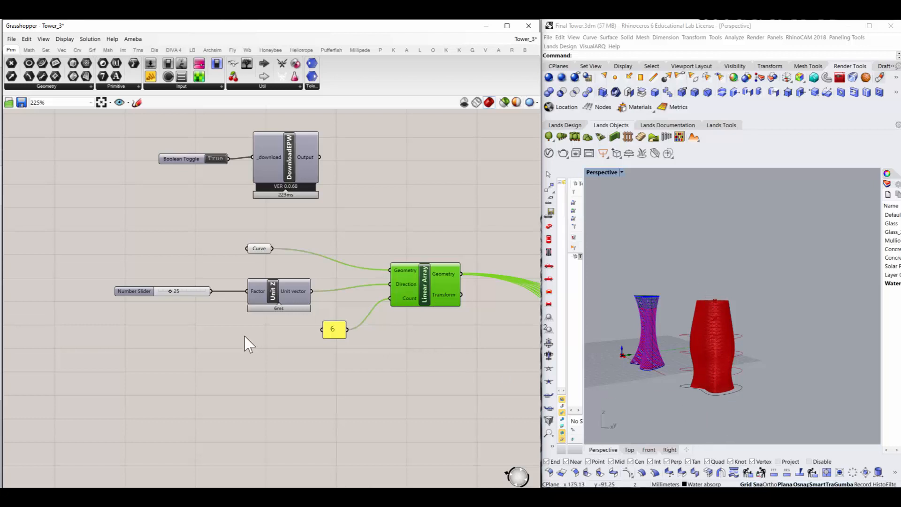
scroll(244, 336, down, 4)
scroll(668, 311, up, 3)
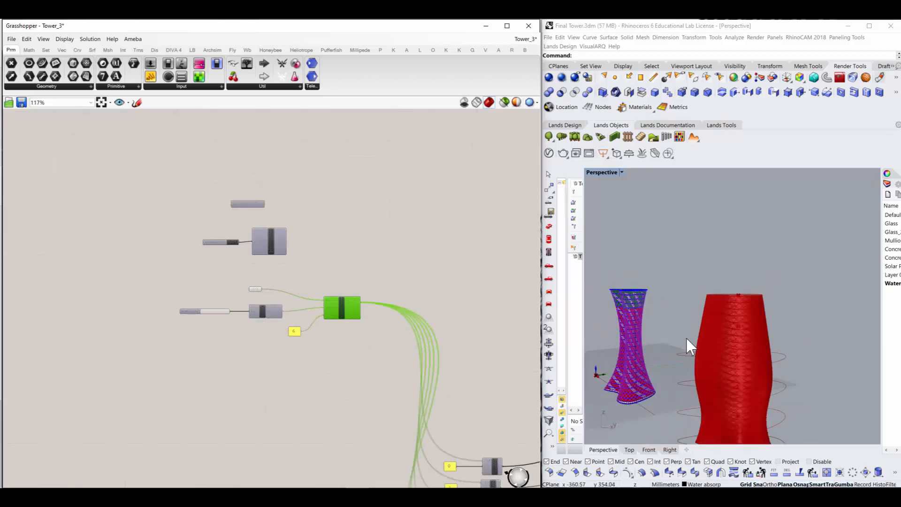
scroll(427, 324, up, 3)
scroll(720, 399, up, 3)
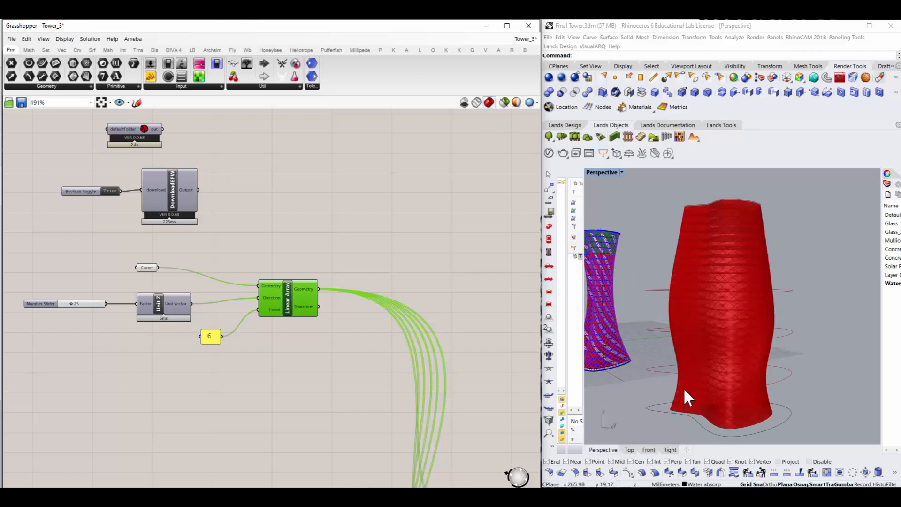
scroll(337, 298, down, 5)
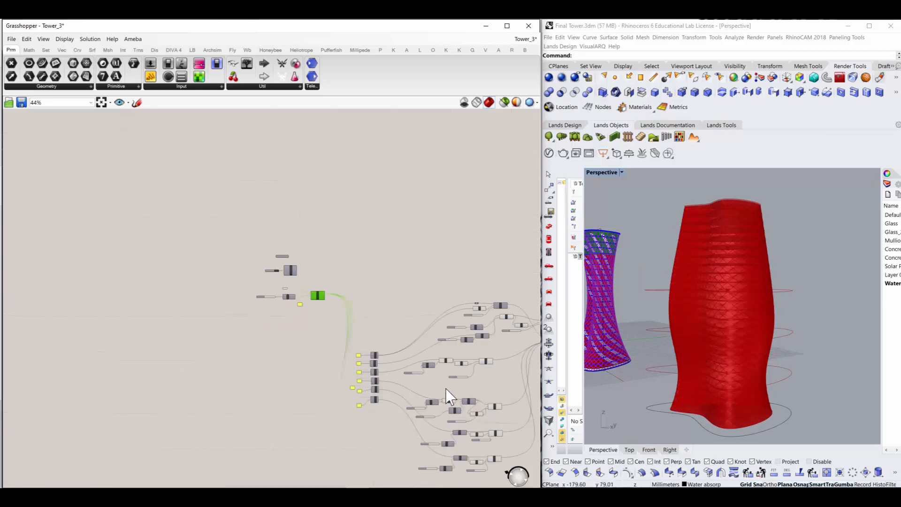
Step: Highlight the index 0 List Item component and trace its wire back to the Linear Array
scroll(349, 331, up, 8)
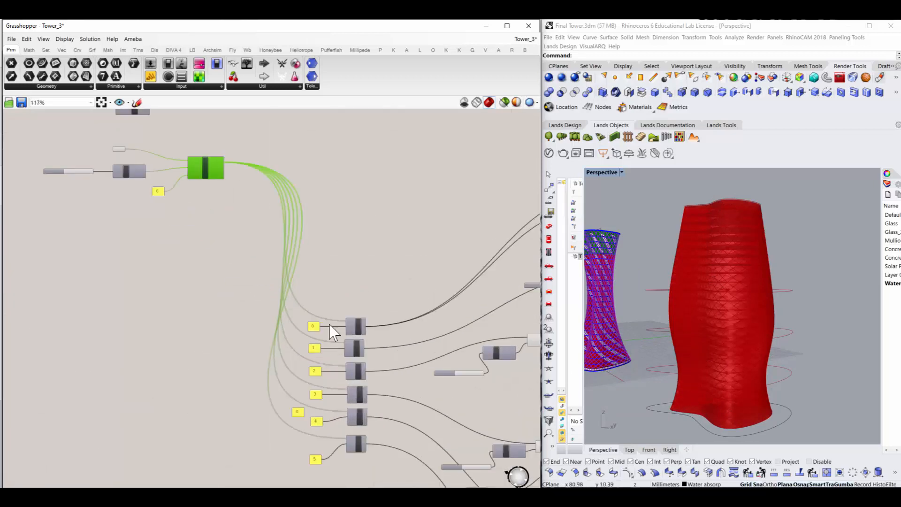
click(355, 328)
scroll(353, 325, down, 6)
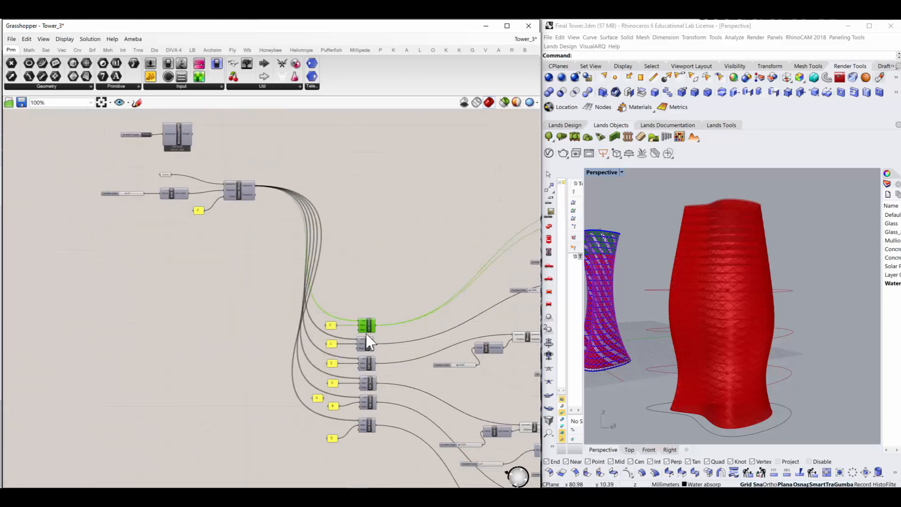
scroll(253, 193, up, 2)
scroll(257, 225, down, 4)
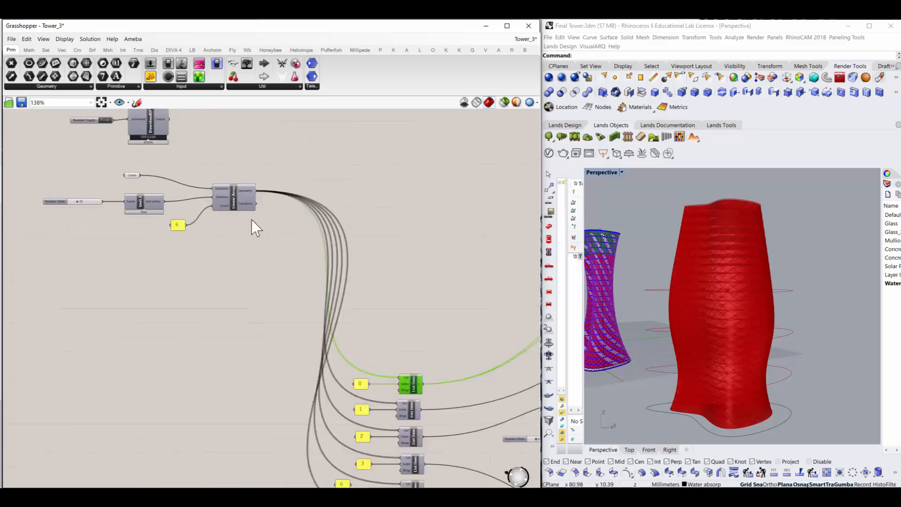
scroll(331, 324, up, 6)
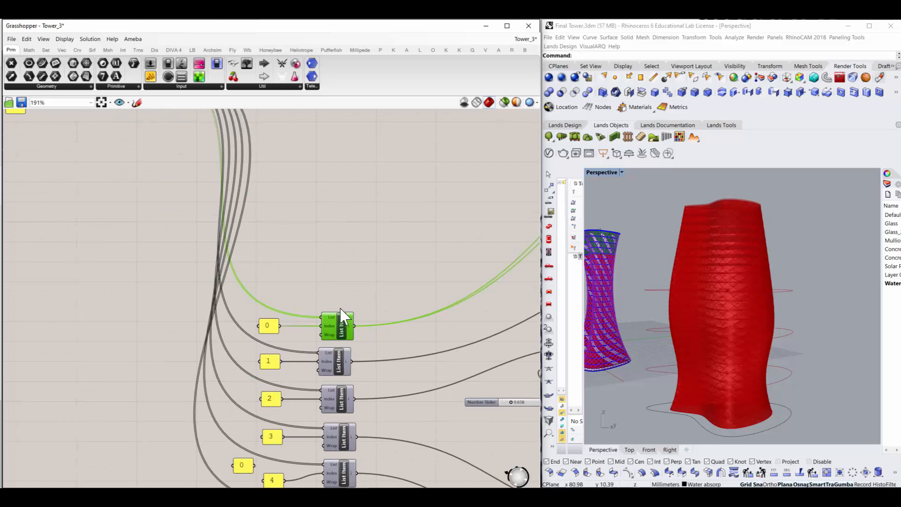
scroll(338, 317, down, 4)
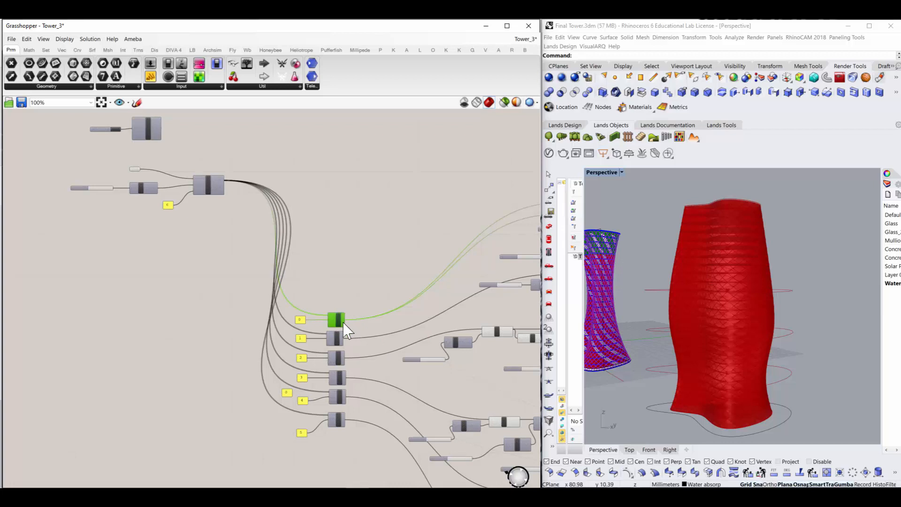
Step: Inspect the list of arrayed curves on the Linear Array's Geometry output
scroll(344, 322, up, 3)
scroll(339, 319, down, 4)
scroll(228, 199, up, 4)
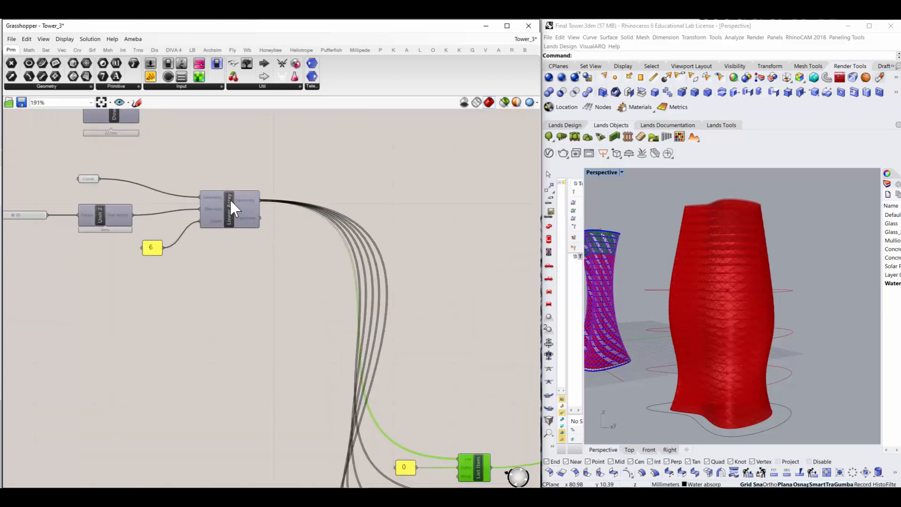
mouse_move(251, 206)
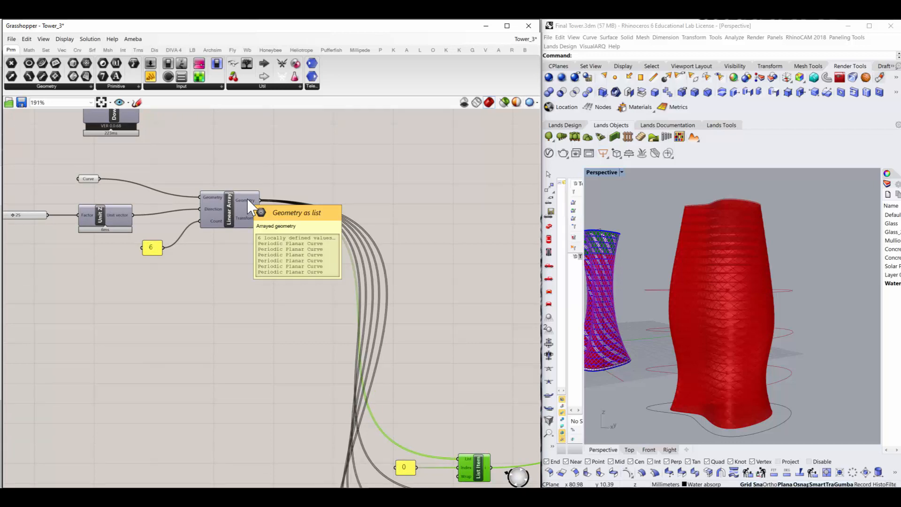
scroll(246, 198, down, 5)
Step: Select the index 0 List Item again and examine the List and Index inputs of the six List Items with their index panels
scroll(354, 302, up, 3)
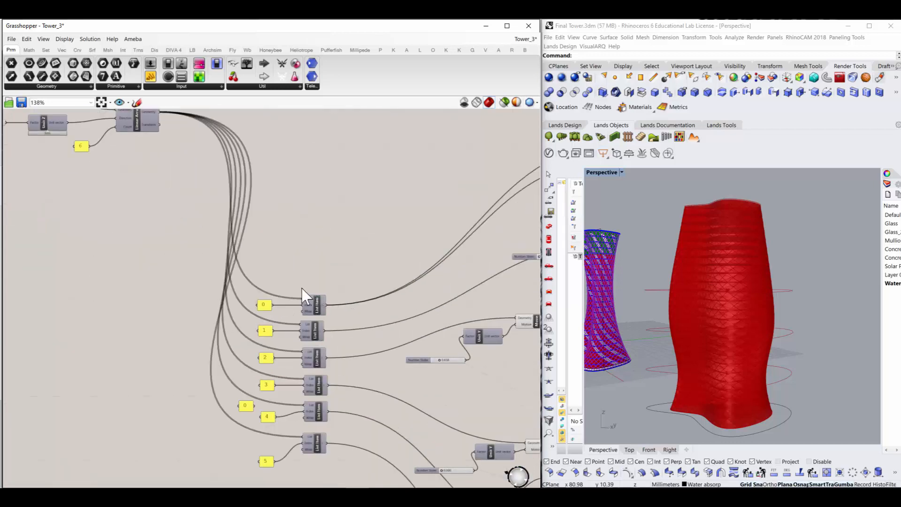
drag(197, 280, 330, 312)
click(315, 305)
scroll(281, 300, down, 2)
scroll(290, 297, up, 3)
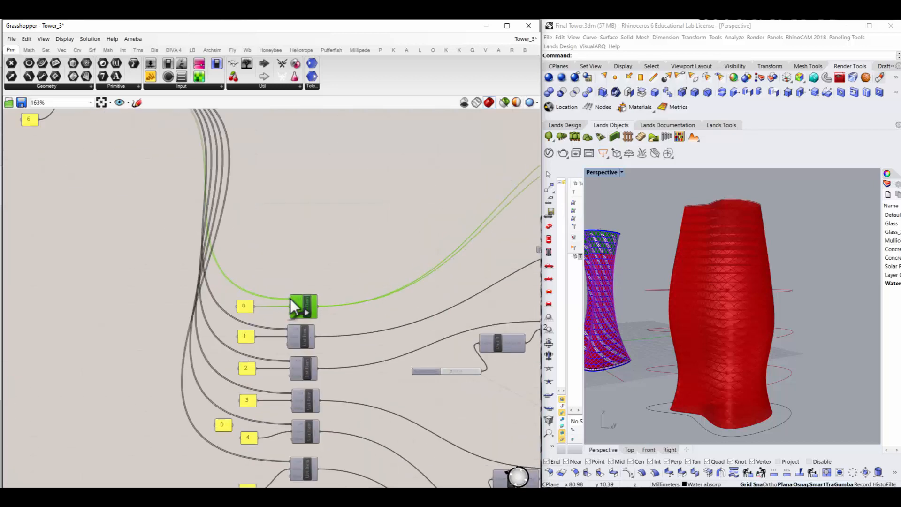
scroll(285, 291, down, 3)
scroll(283, 316, up, 3)
scroll(277, 315, up, 2)
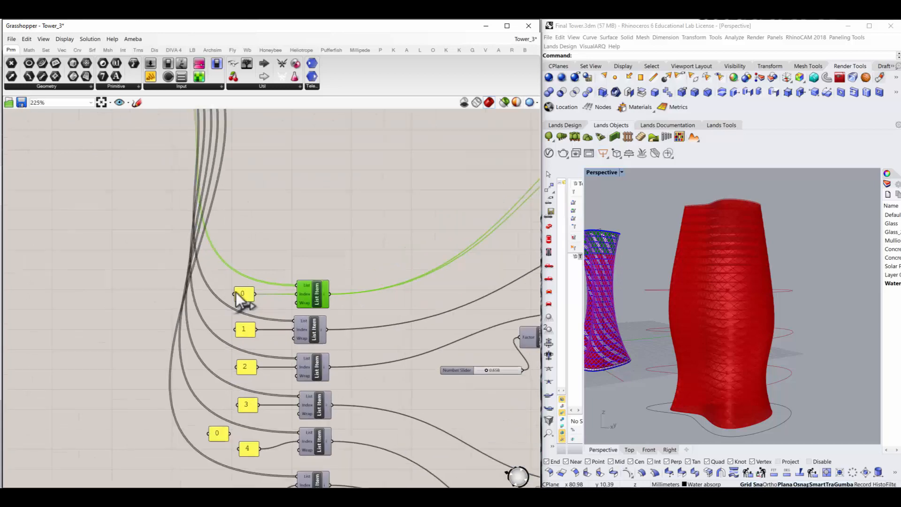
scroll(248, 298, up, 1)
scroll(251, 314, down, 4)
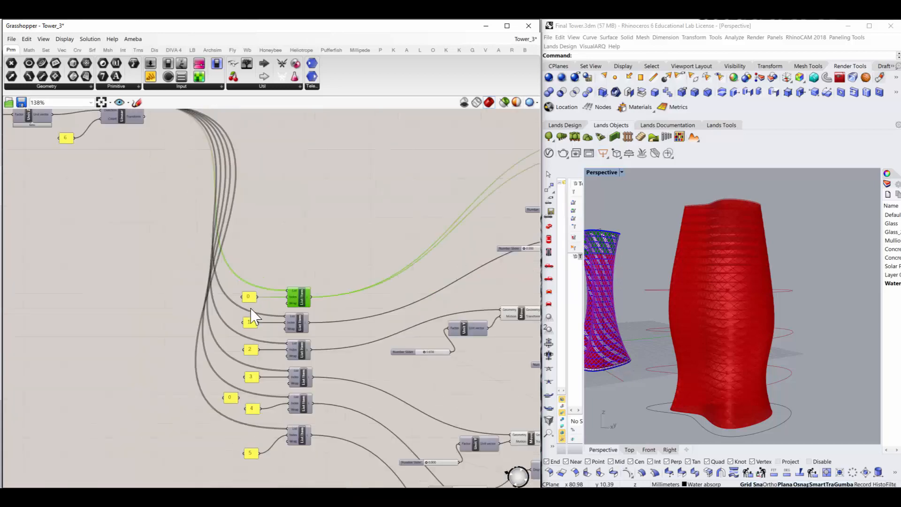
scroll(251, 406, up, 2)
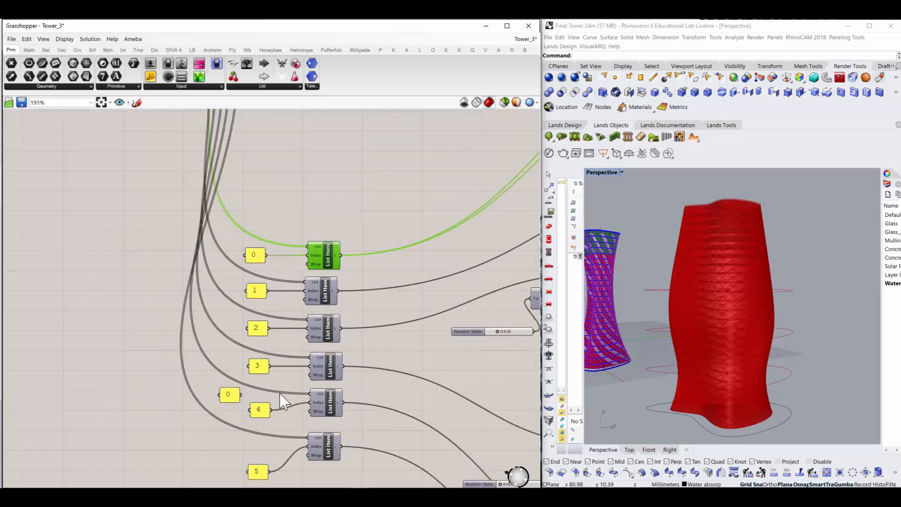
Step: Delete the unconnected 0 panel beside the index 4 panel
scroll(281, 401, down, 3)
scroll(249, 408, up, 2)
drag(211, 380, 257, 404)
key(Delete)
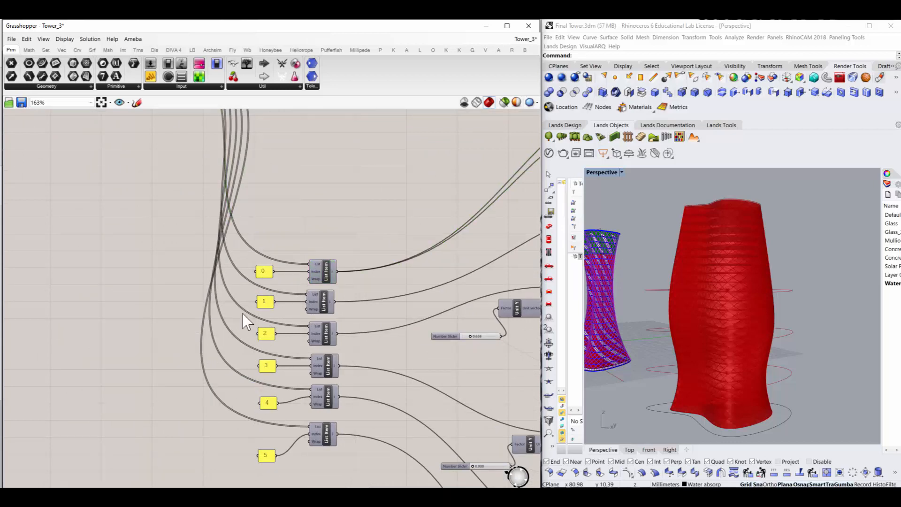
Step: Follow the wires from the List Item components to the Area, Move and Scale components of the floor branches
scroll(265, 281, down, 2)
scroll(276, 284, up, 2)
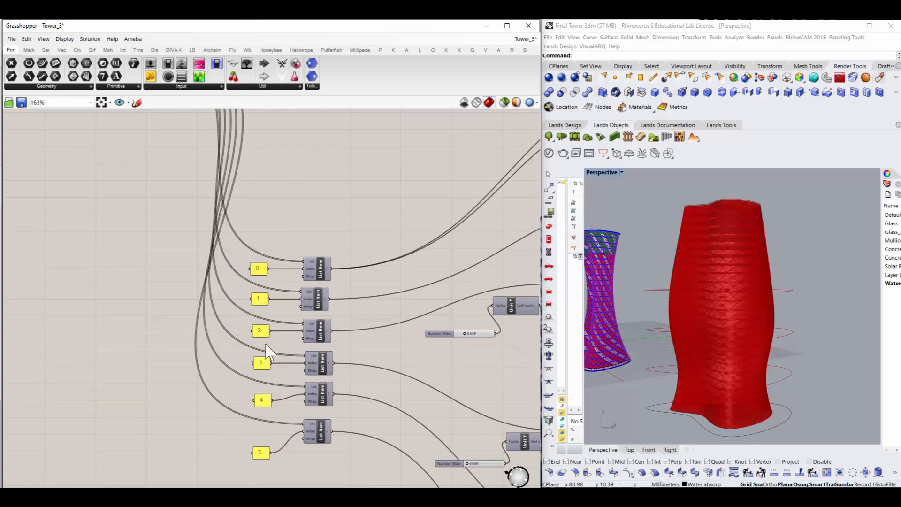
scroll(225, 333, down, 4)
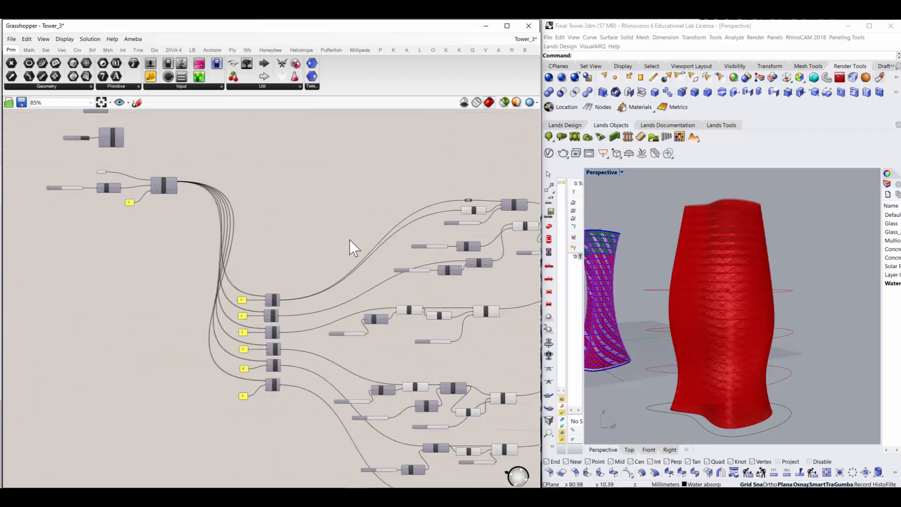
scroll(497, 184, up, 4)
scroll(419, 220, down, 3)
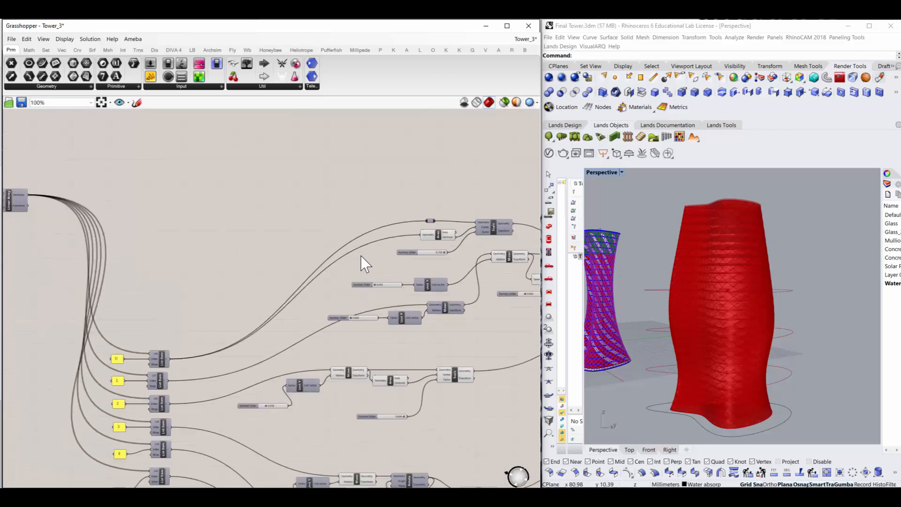
scroll(499, 234, up, 5)
scroll(389, 256, down, 3)
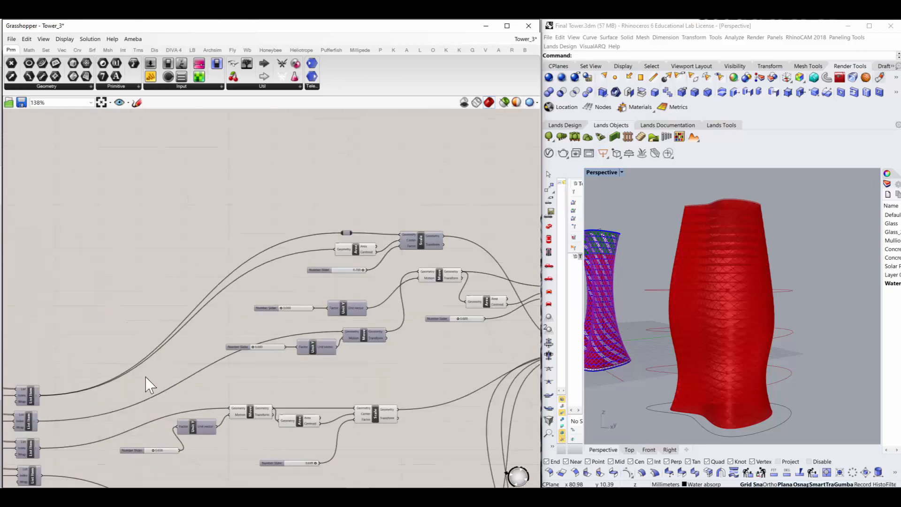
scroll(322, 252, down, 3)
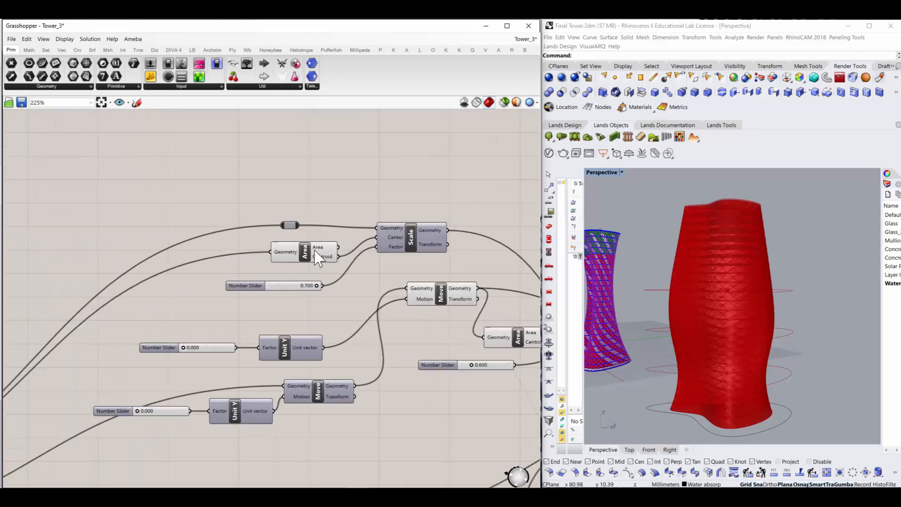
scroll(308, 256, up, 6)
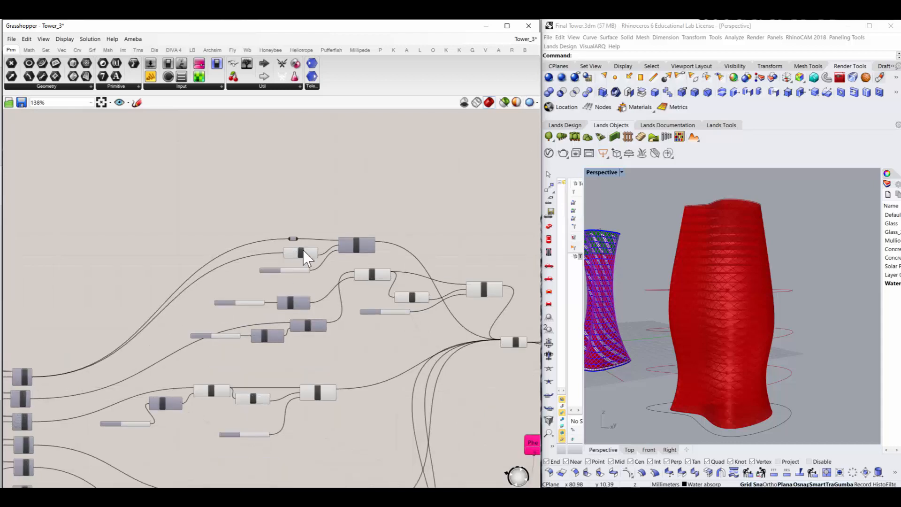
Step: Highlight the Area and Scale components of the index 0 branch in turn and examine how the centroid and factor slider feed the Scale
click(309, 257)
scroll(275, 255, down, 2)
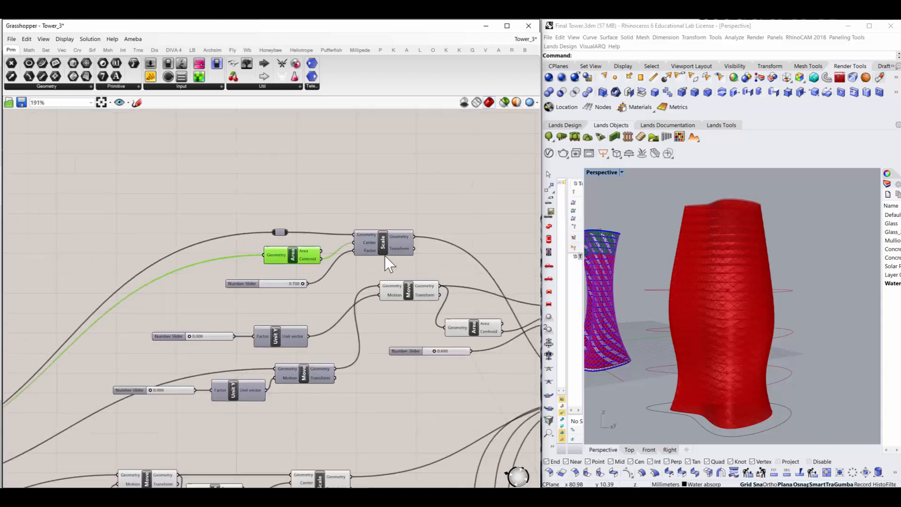
click(384, 240)
scroll(384, 241, down, 2)
scroll(426, 293, up, 2)
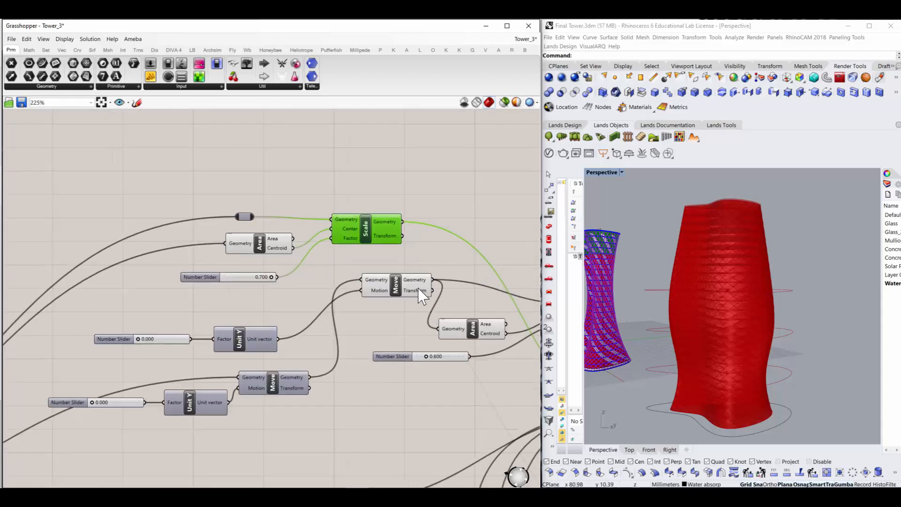
scroll(401, 289, down, 5)
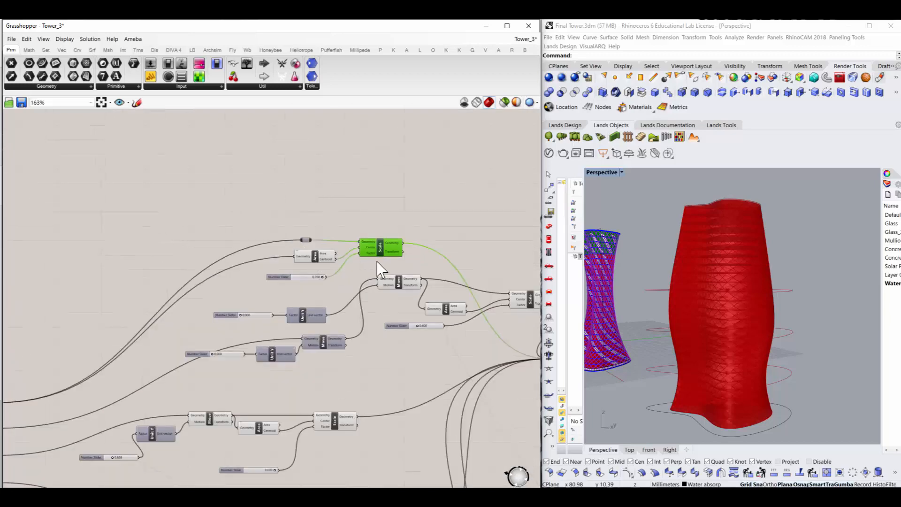
scroll(396, 256, up, 2)
scroll(315, 266, down, 3)
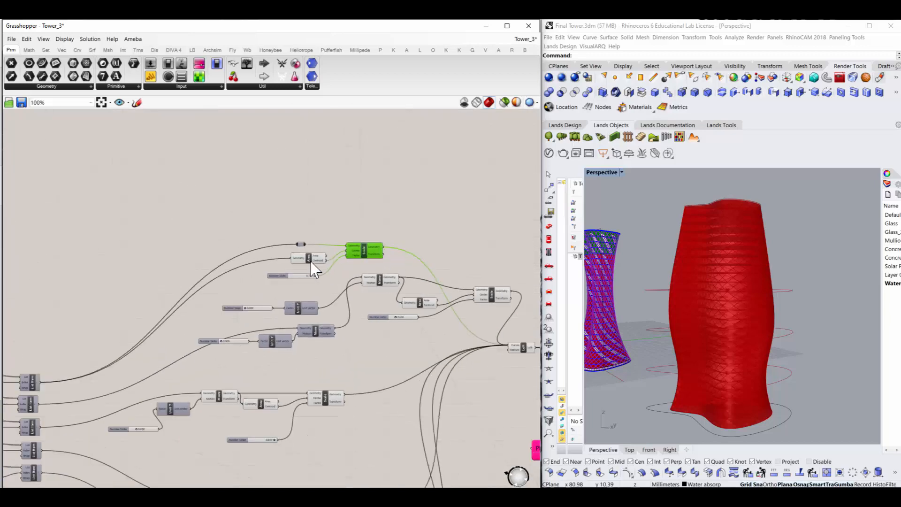
scroll(426, 255, up, 3)
scroll(338, 263, up, 1)
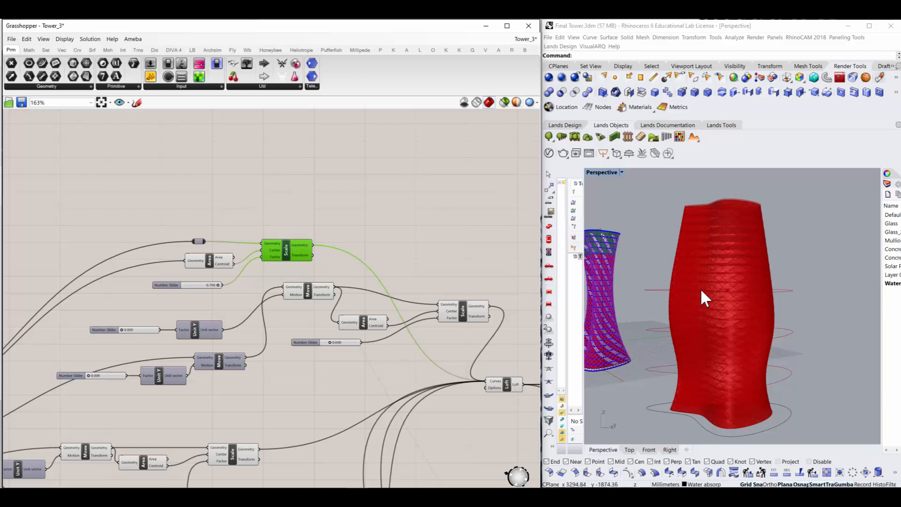
click(213, 264)
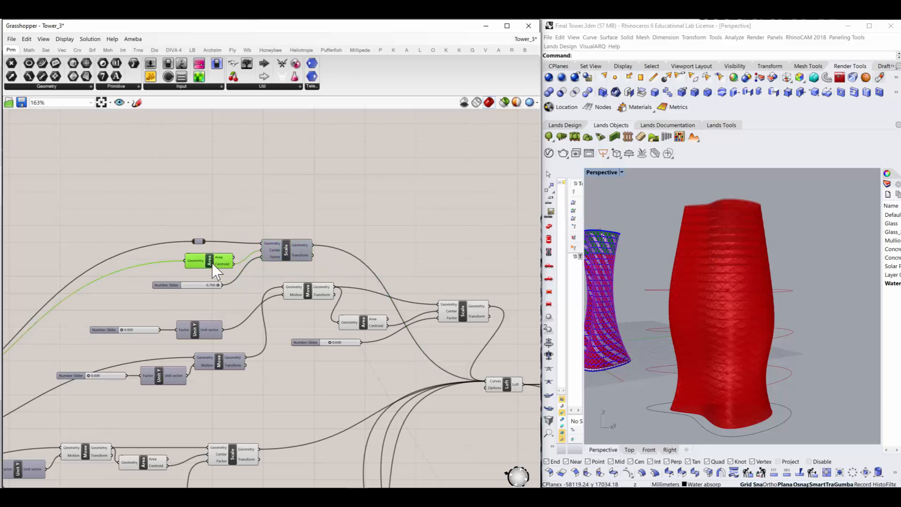
click(288, 255)
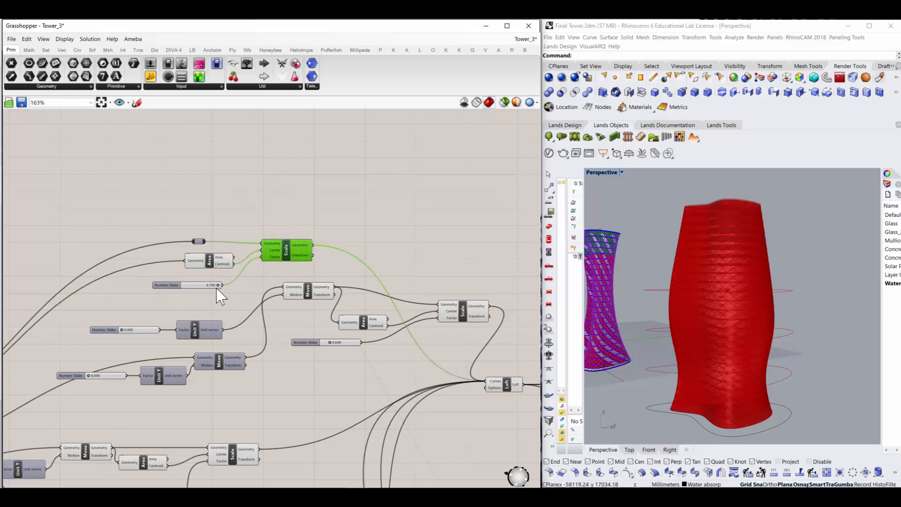
Step: Try different scale factors for the index 0 floor curve and leave its Number Slider at 0.567
mouse_move(218, 285)
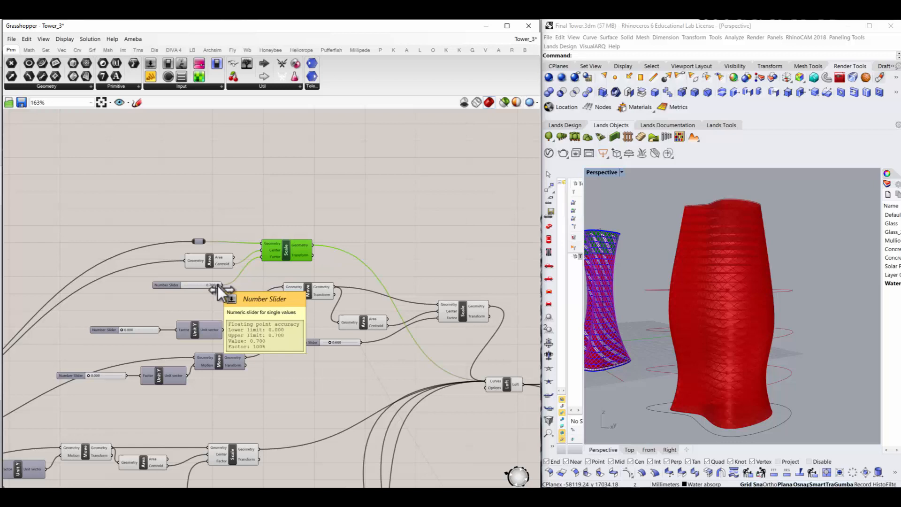
click(295, 277)
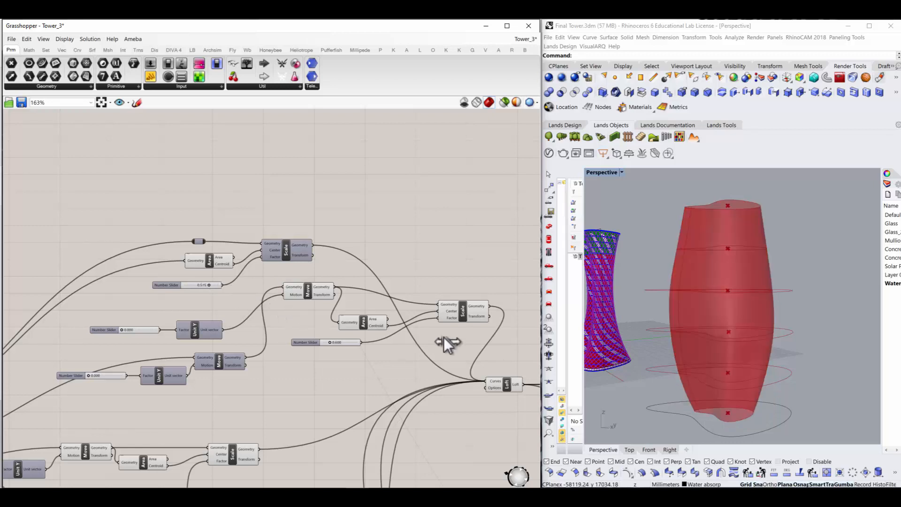
drag(444, 337, 384, 323)
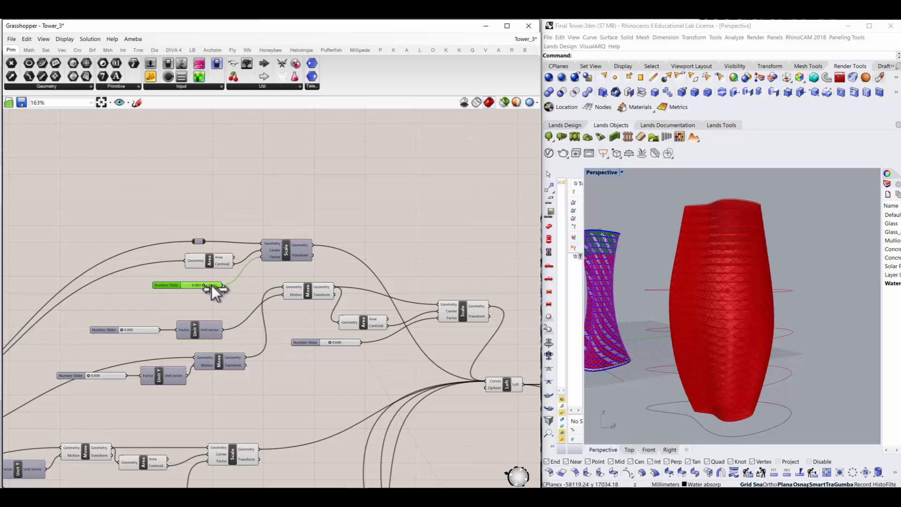
drag(212, 287, 214, 290)
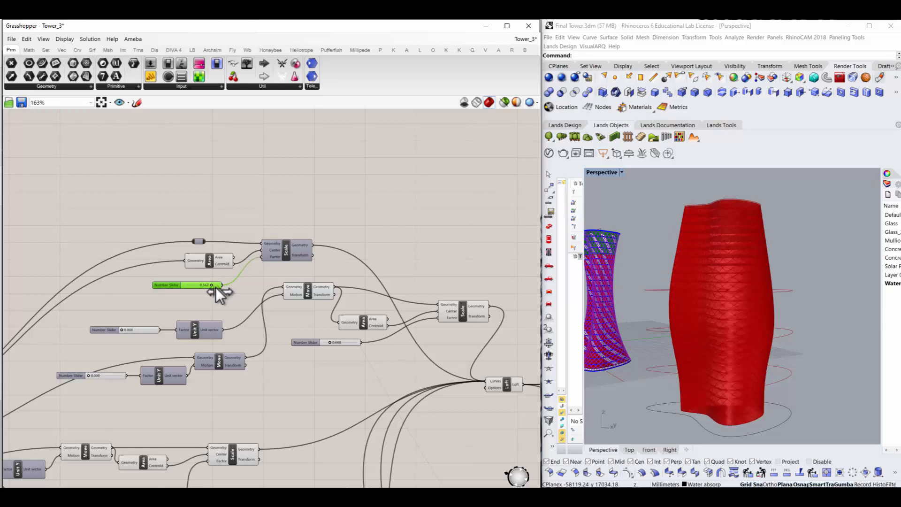
Step: Move the index 0 branch's Scale component closer to its Area component and factor slider
scroll(240, 281, down, 3)
scroll(239, 281, up, 4)
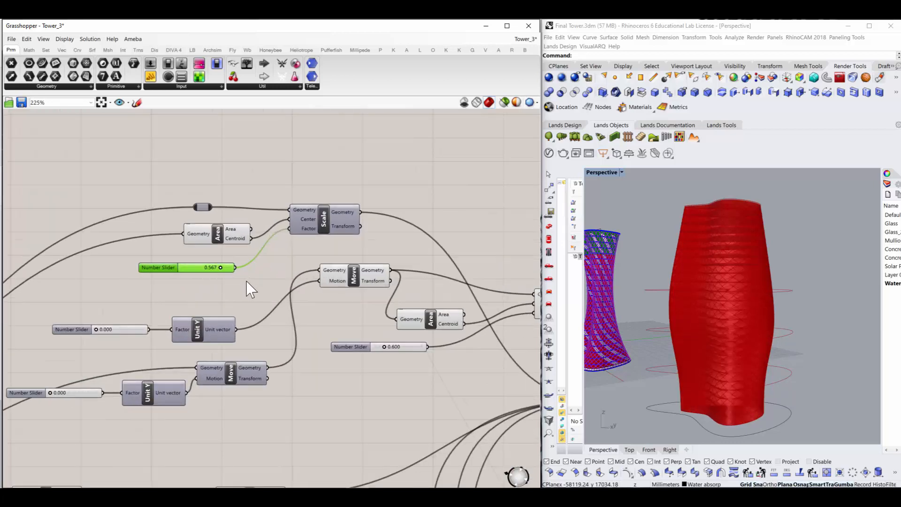
scroll(223, 280, down, 1)
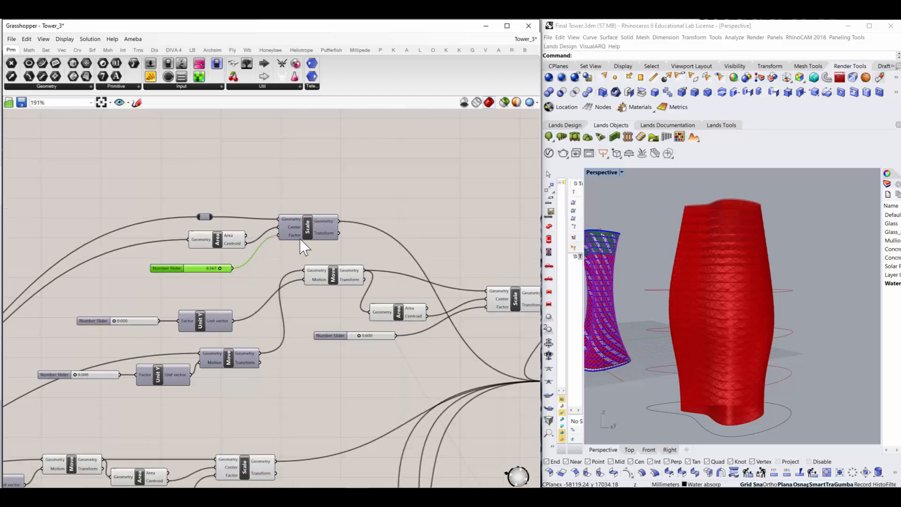
scroll(297, 239, down, 1)
scroll(332, 270, up, 1)
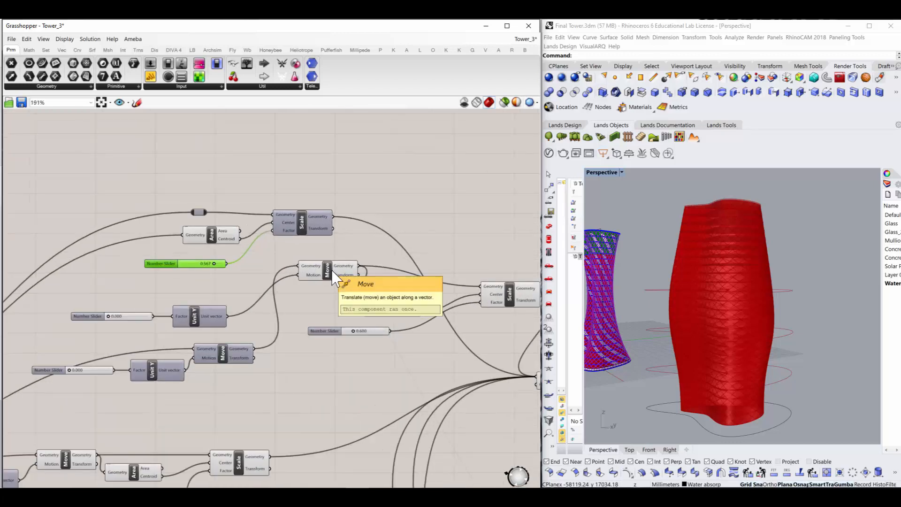
drag(316, 219, 294, 219)
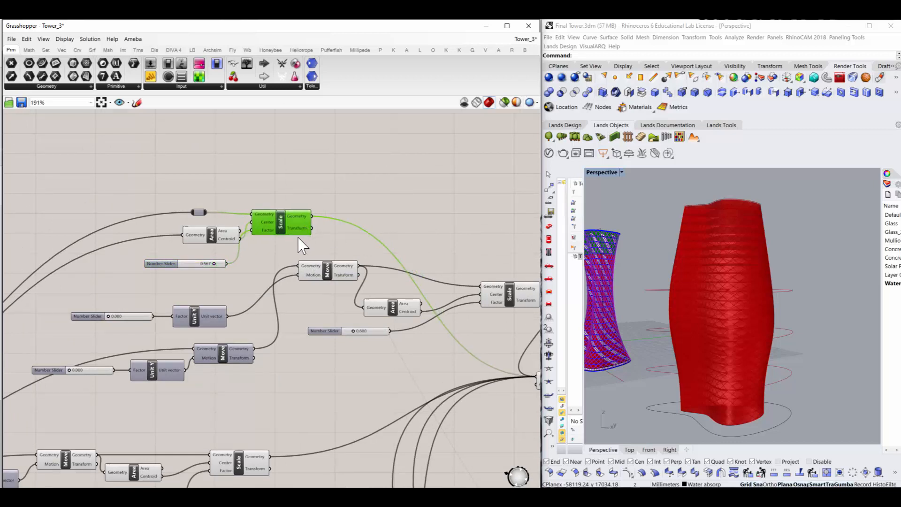
scroll(298, 242, down, 2)
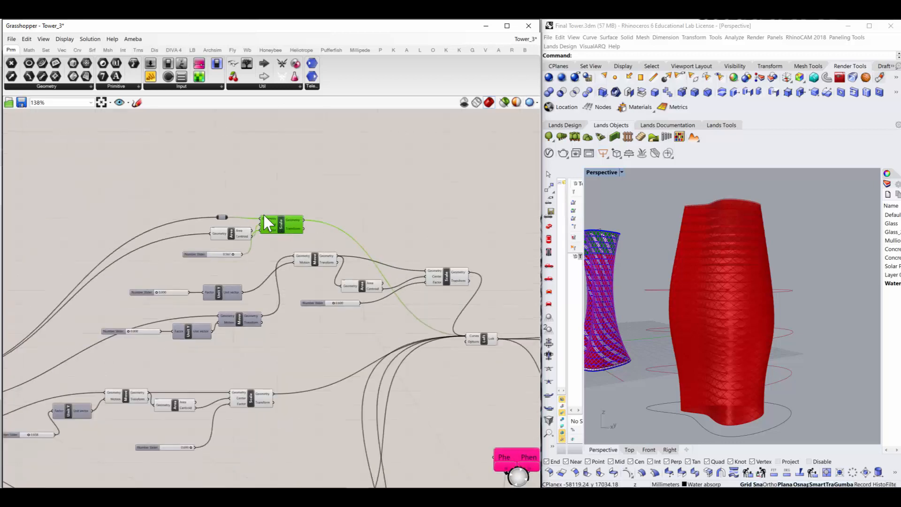
Step: Space out the index 0 branch by shifting its Area component away from the Scale and raising the Scale, and highlight the branch's components together
drag(231, 234, 191, 230)
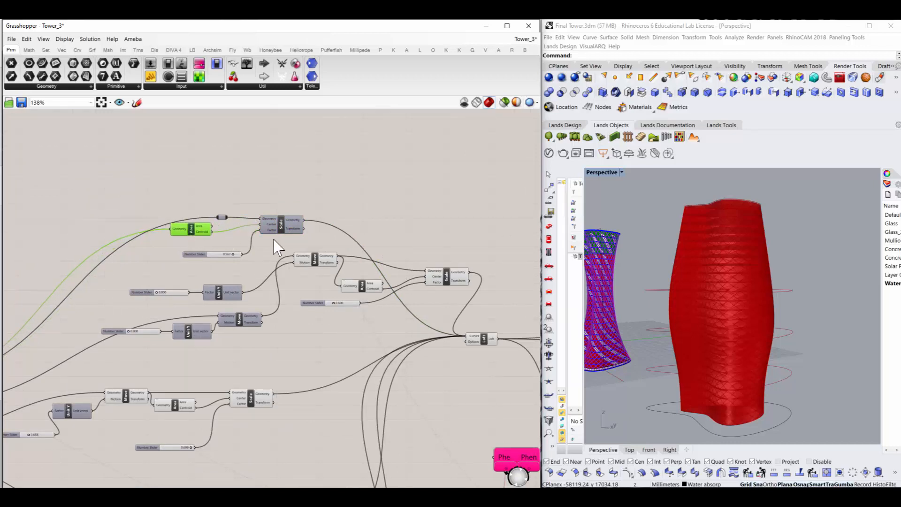
drag(281, 231, 287, 217)
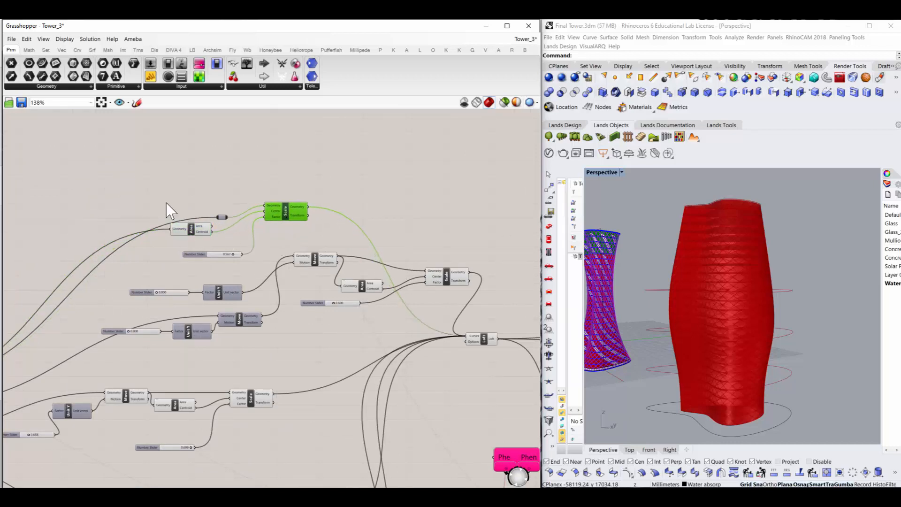
drag(155, 199, 264, 249)
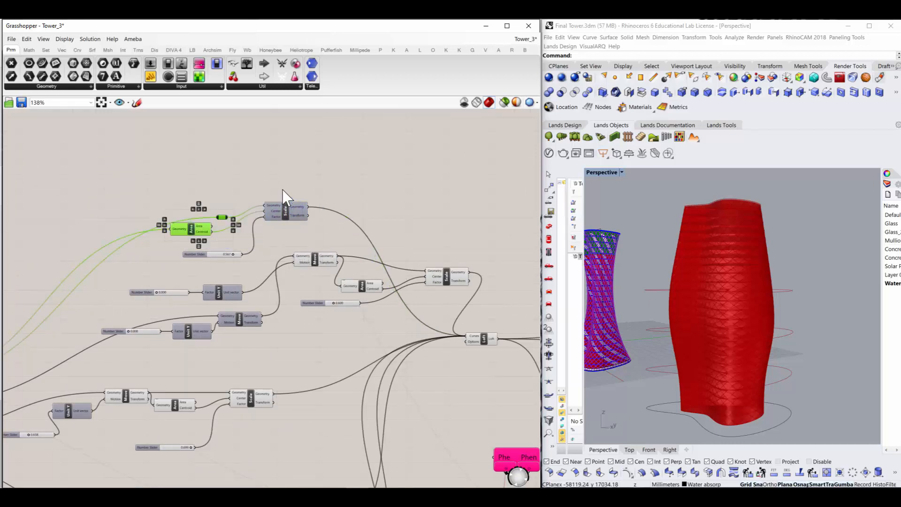
click(284, 212)
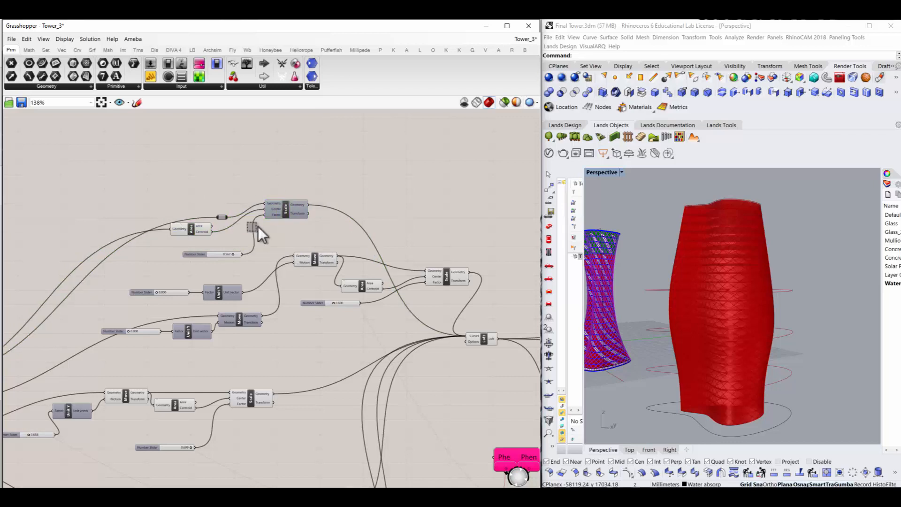
drag(164, 195, 322, 248)
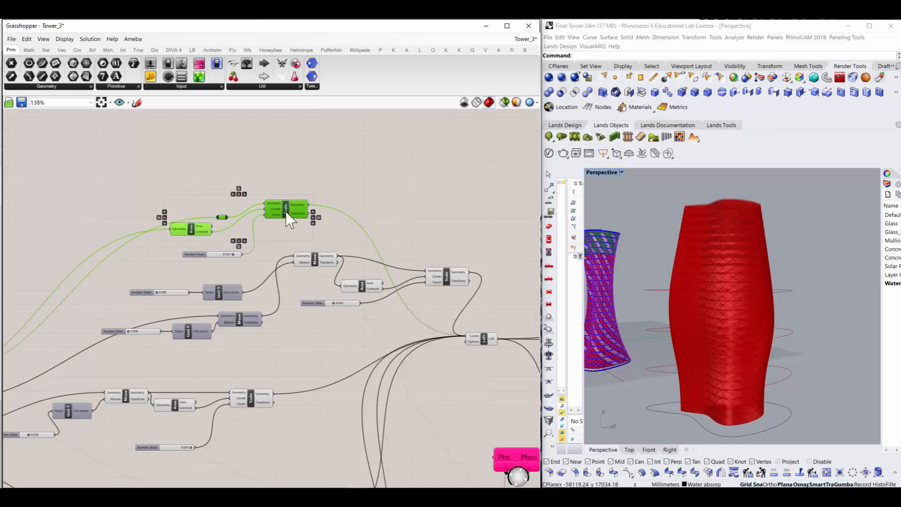
click(403, 234)
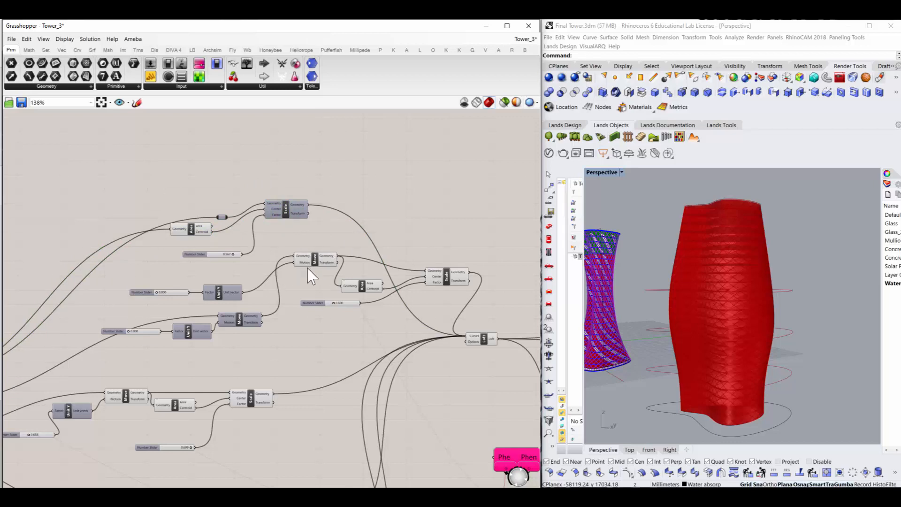
Step: Shift the Move component of the branch directly below slightly down and closer to its unit vector component
click(319, 265)
drag(319, 270, 311, 270)
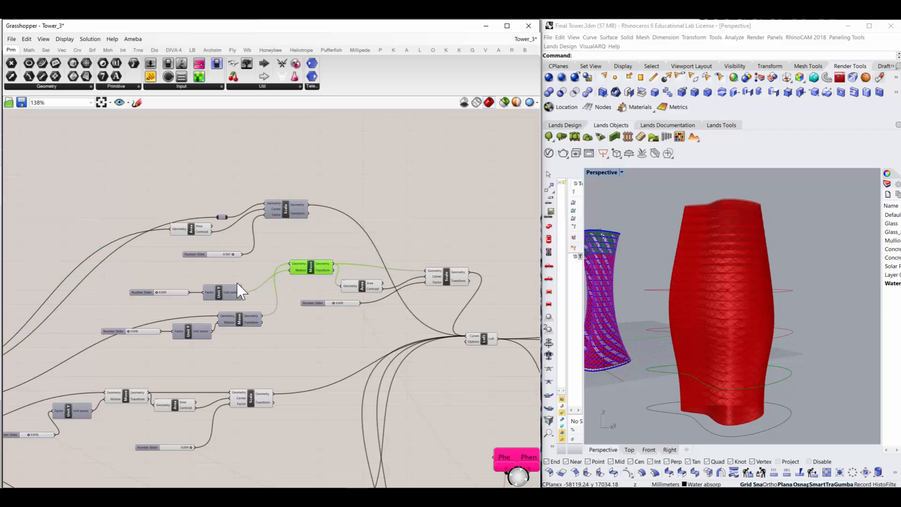
click(305, 282)
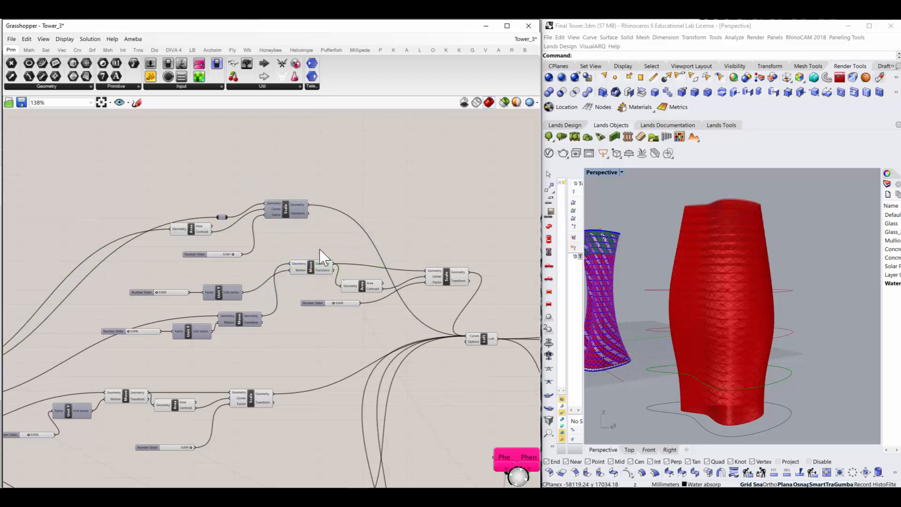
Step: Delete the extra Move component with its Unit Y vector and number slider feeding the second curve's remaining Move
click(308, 270)
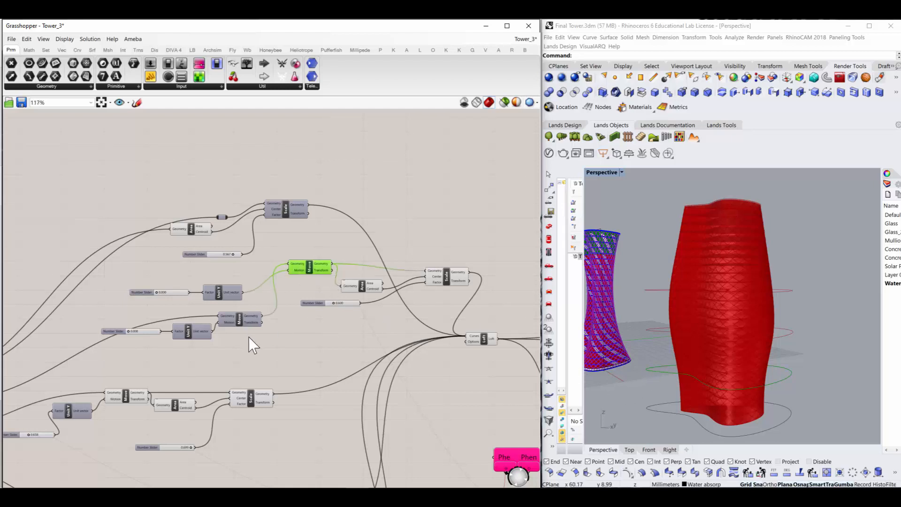
scroll(207, 284, up, 1)
scroll(207, 283, up, 1)
drag(90, 297, 256, 292)
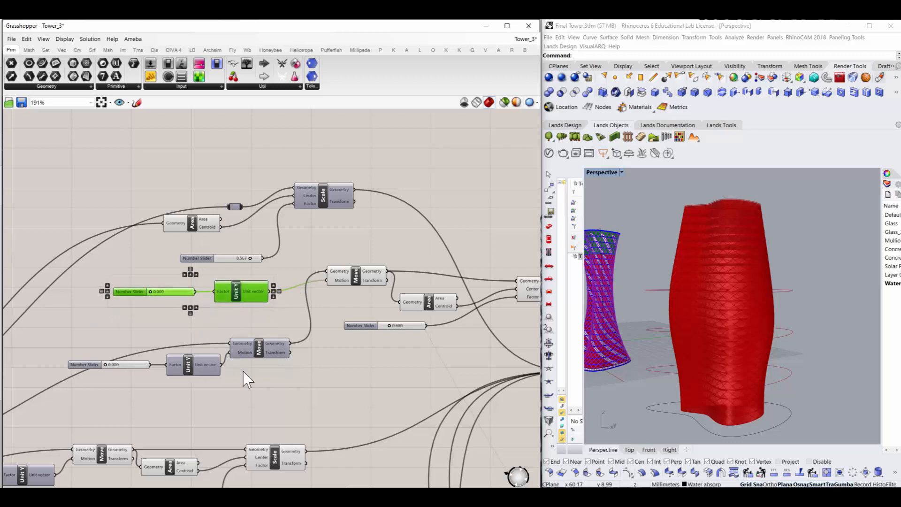
scroll(319, 378, down, 2)
drag(136, 323, 319, 367)
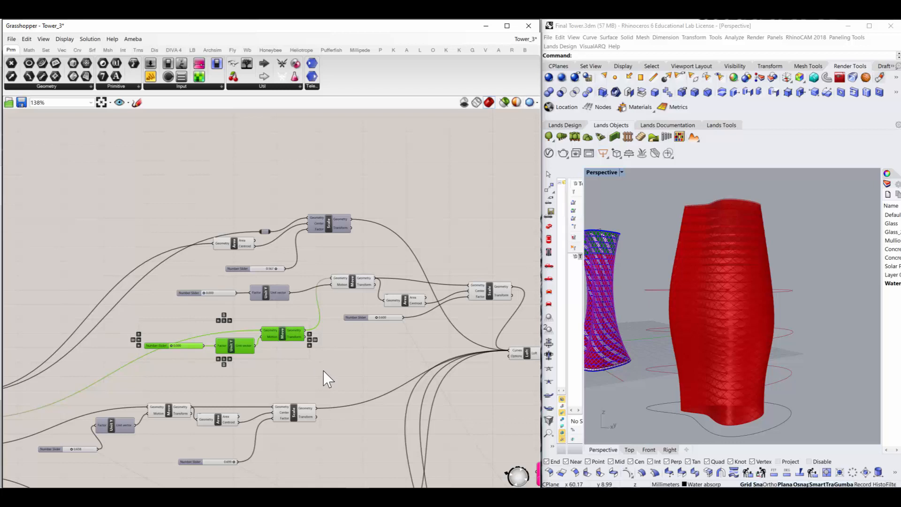
scroll(323, 371, down, 4)
key(Delete)
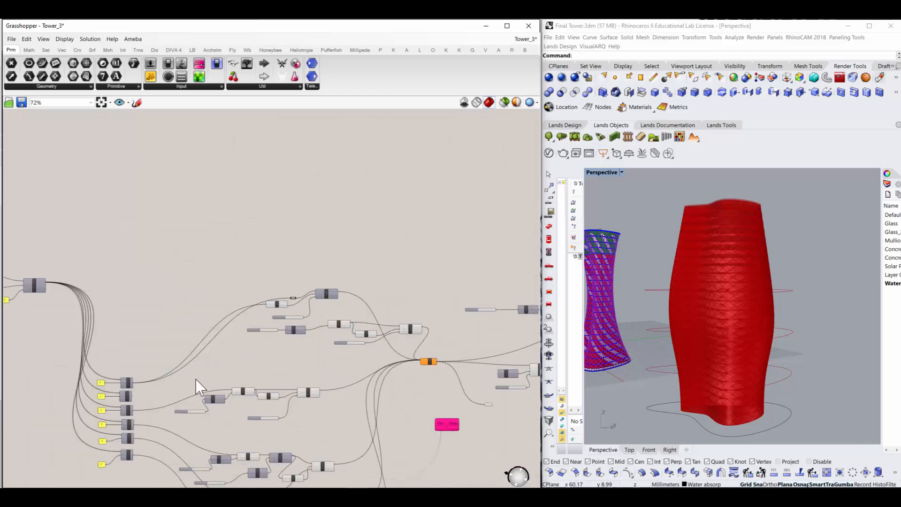
Step: Connect the output of the List Item with index 1 to the remaining Move component's Geometry input
scroll(131, 384, up, 5)
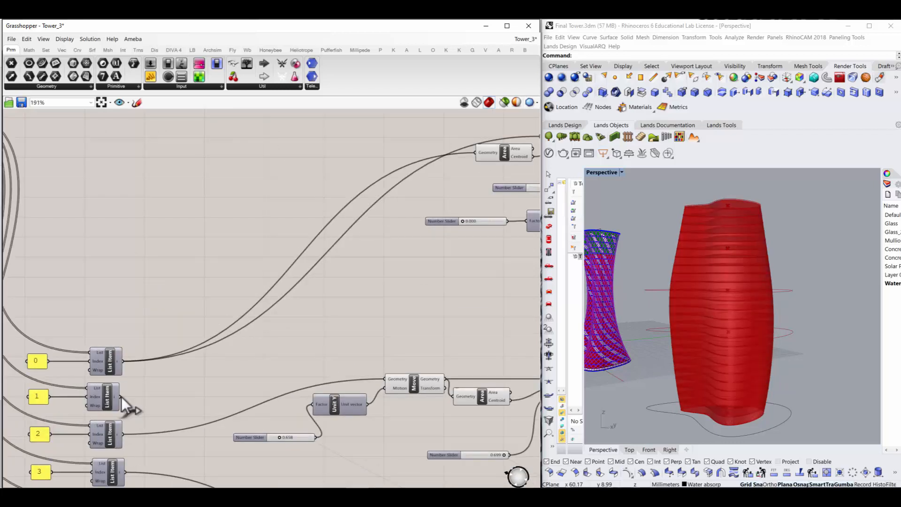
drag(121, 396, 347, 334)
scroll(212, 393, down, 6)
scroll(333, 329, up, 6)
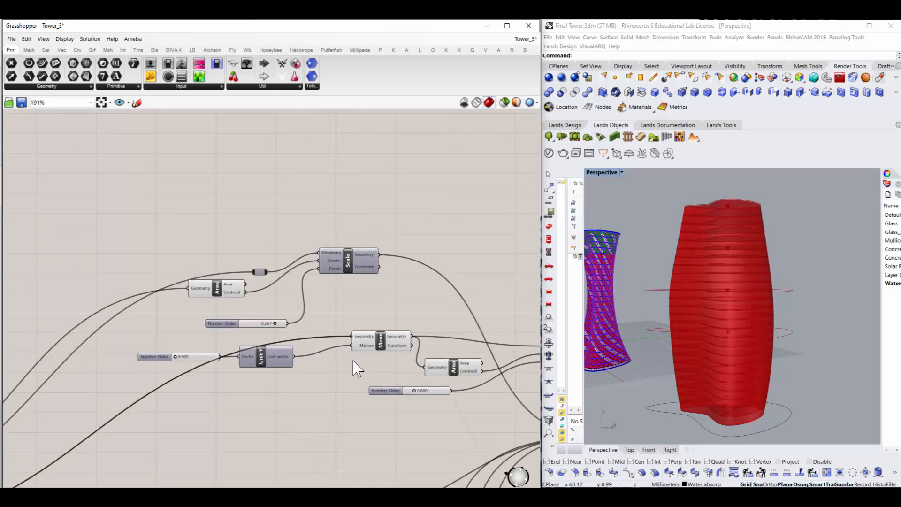
scroll(341, 369, down, 2)
scroll(368, 348, up, 1)
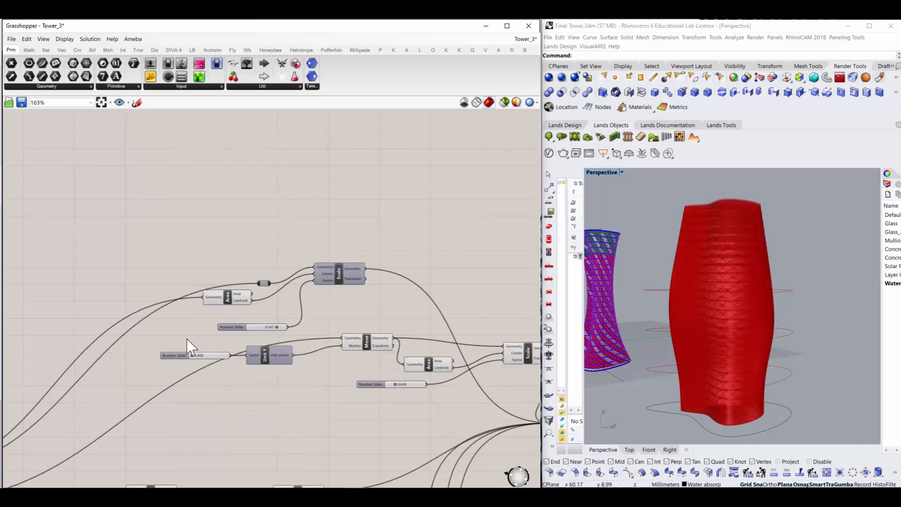
Step: Rearrange the second curve's branch with the Unit Y, Area and both sliders lower, and Move closer to Unit Y
drag(159, 335, 461, 401)
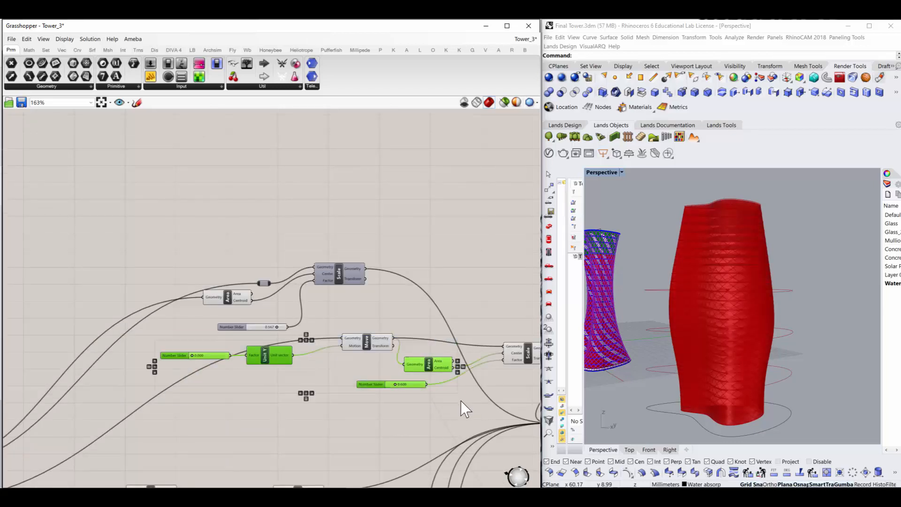
drag(426, 372, 416, 404)
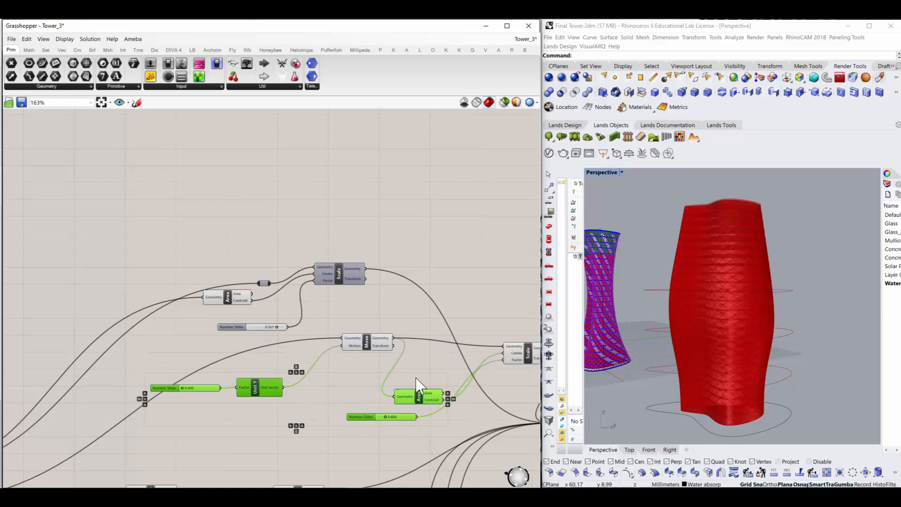
click(427, 360)
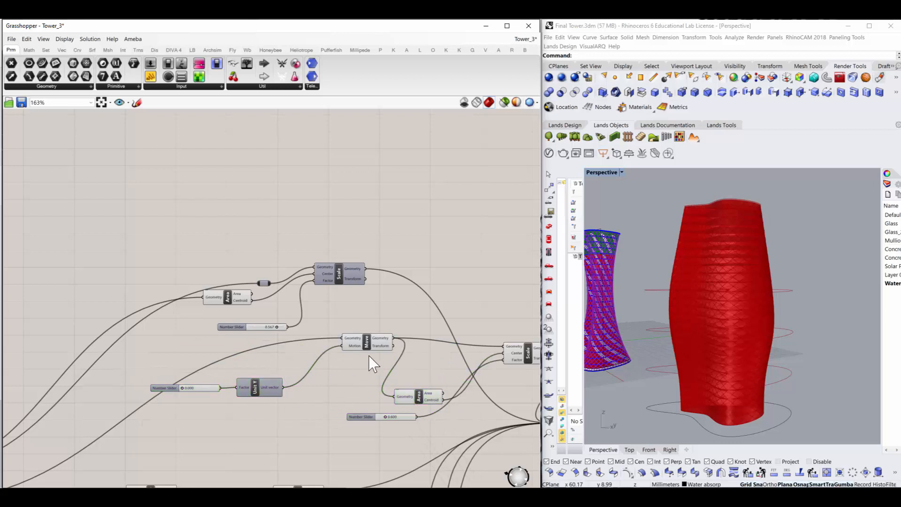
drag(377, 346, 338, 357)
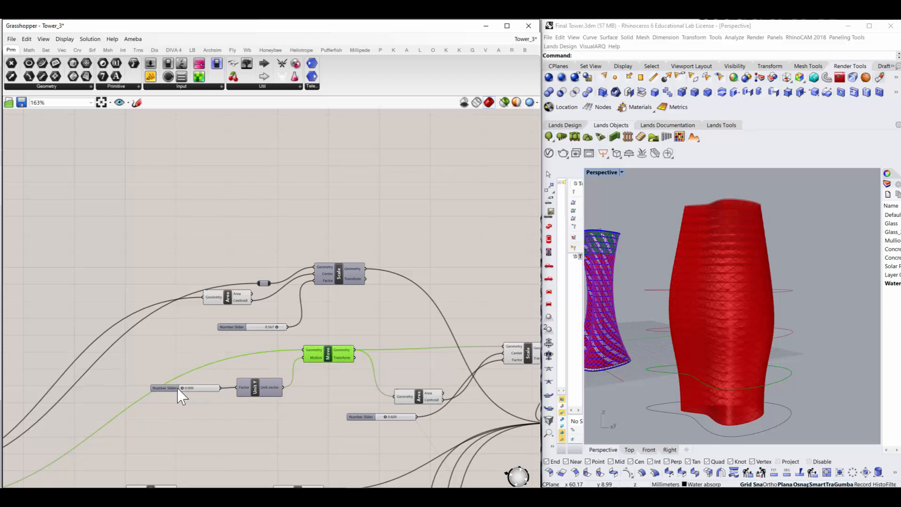
Step: Examine the second curve's Move branch and its Unit Y slider against the tower preview in the Rhino viewport
scroll(257, 388, down, 3)
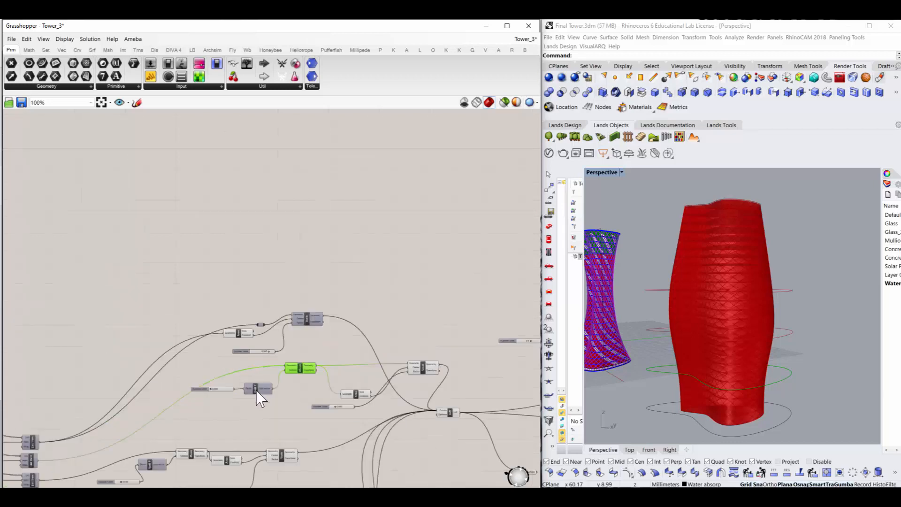
scroll(257, 394, up, 3)
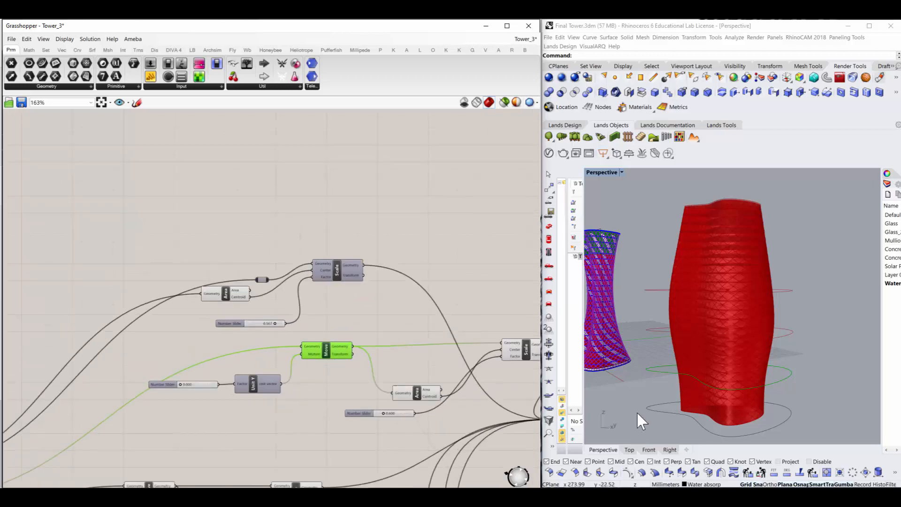
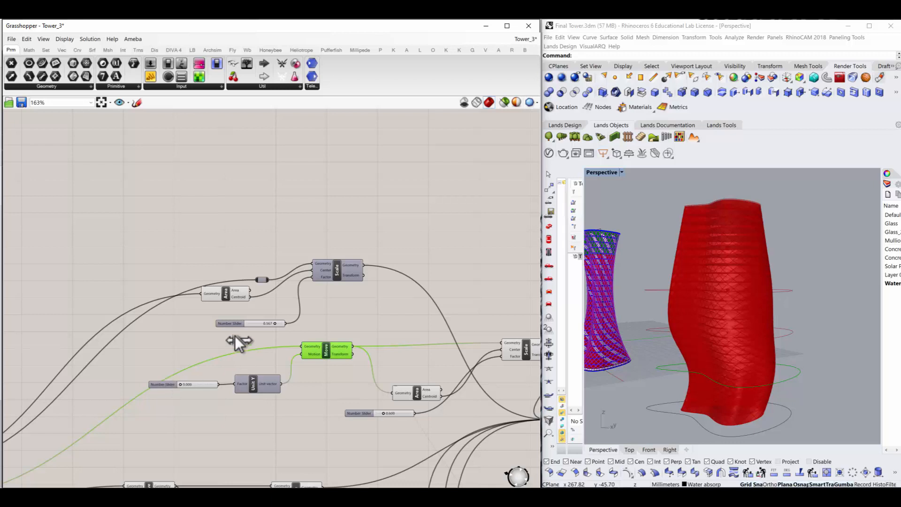
scroll(261, 384, down, 6)
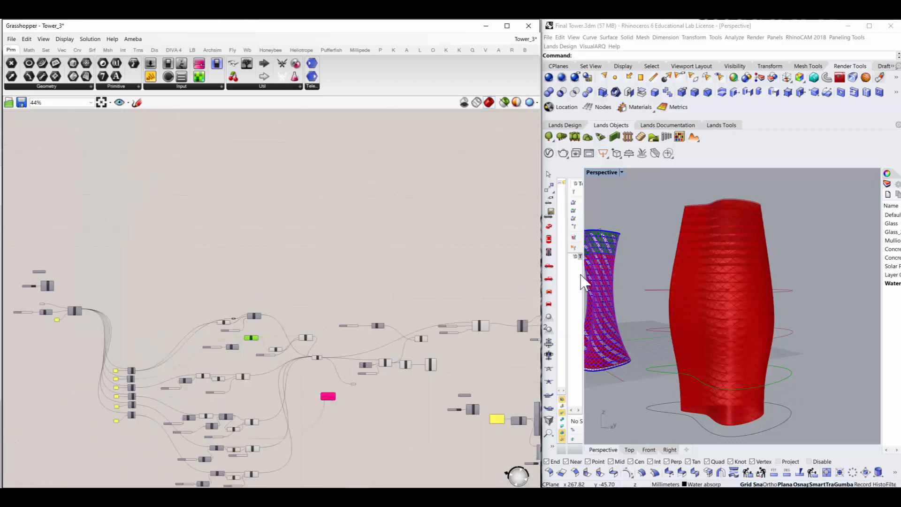
scroll(656, 374, down, 2)
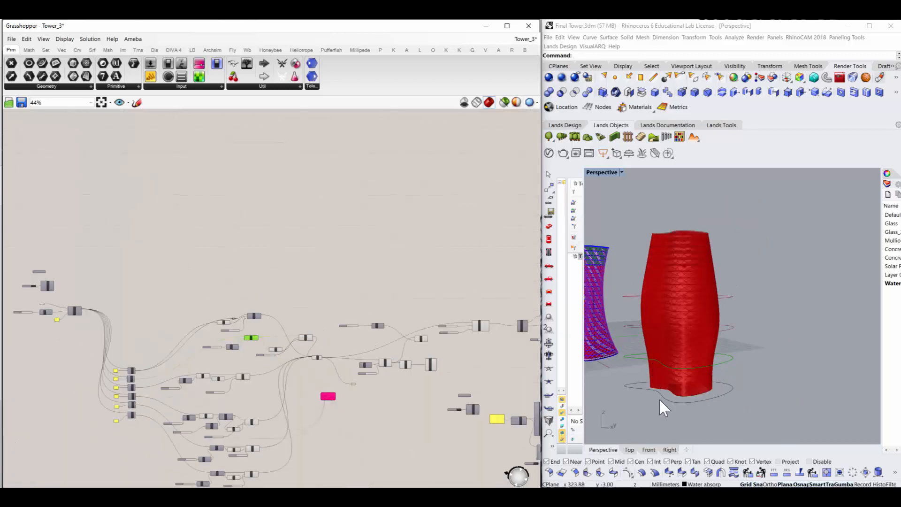
scroll(295, 361, up, 7)
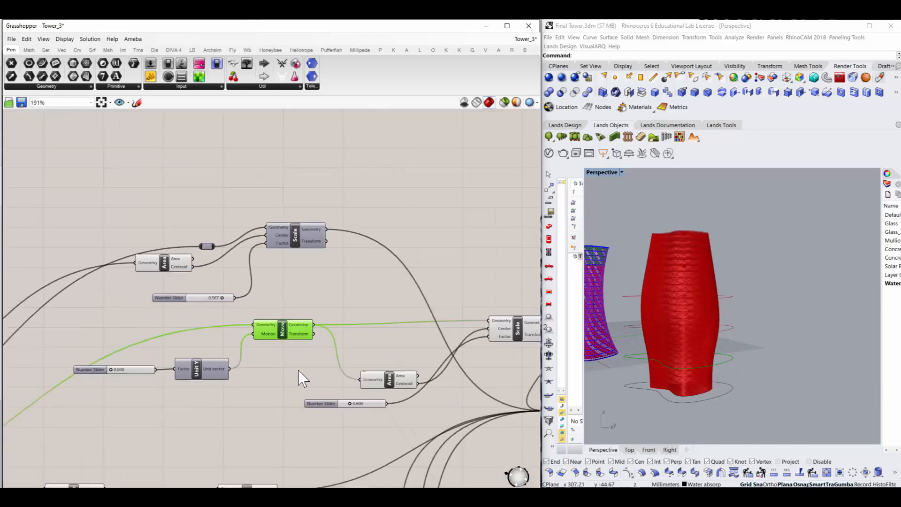
Step: Reposition the second curve's Area component closer to Move, above the Scale factor slider
scroll(275, 357, down, 2)
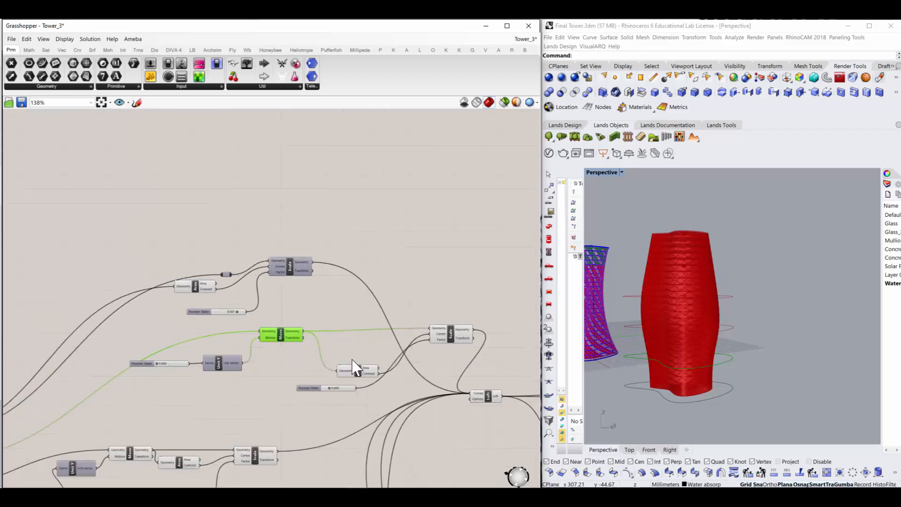
click(352, 360)
scroll(365, 377, up, 2)
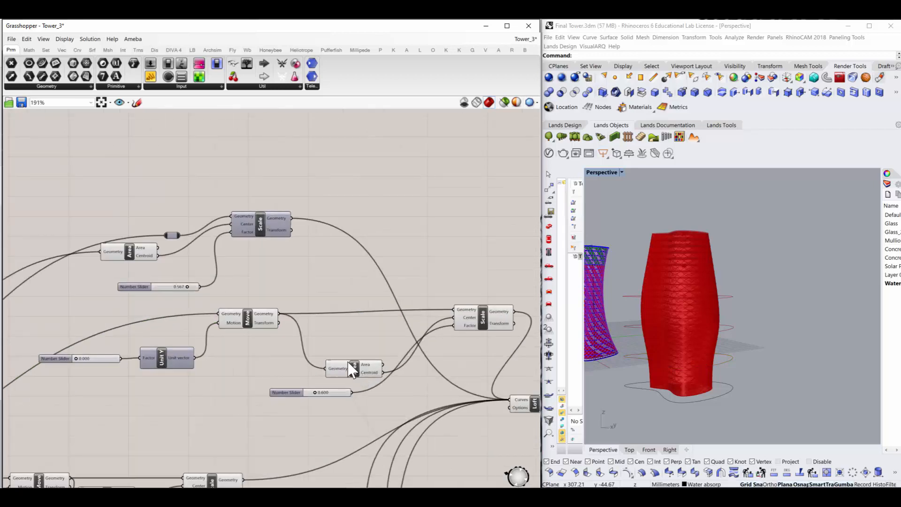
drag(361, 365, 340, 340)
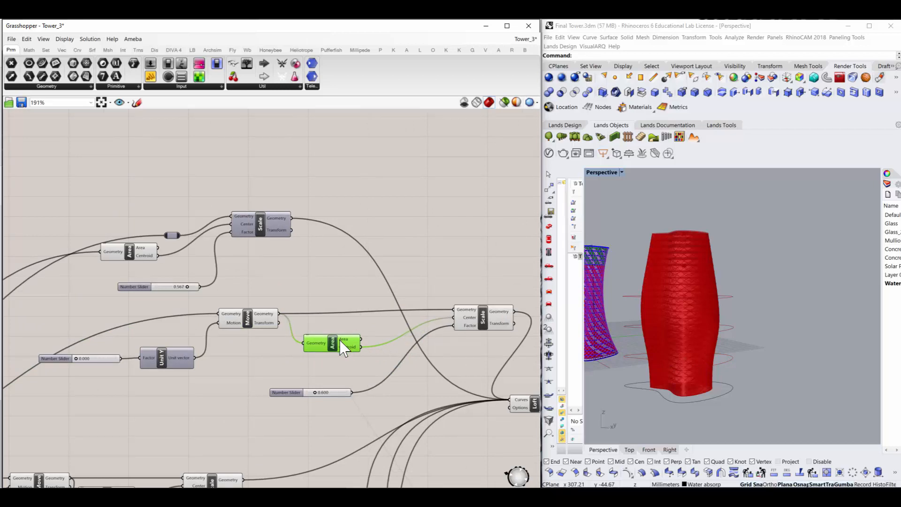
scroll(334, 353, down, 2)
scroll(297, 315, up, 3)
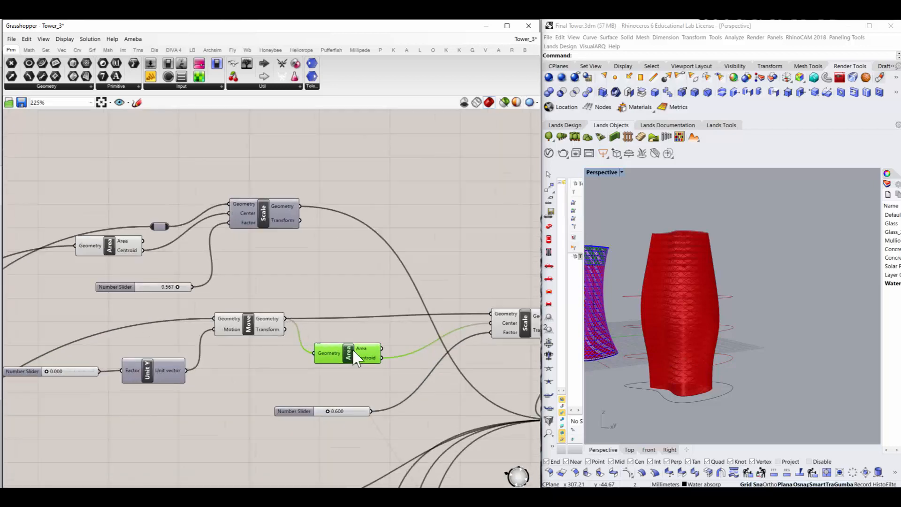
click(378, 352)
scroll(450, 335, down, 2)
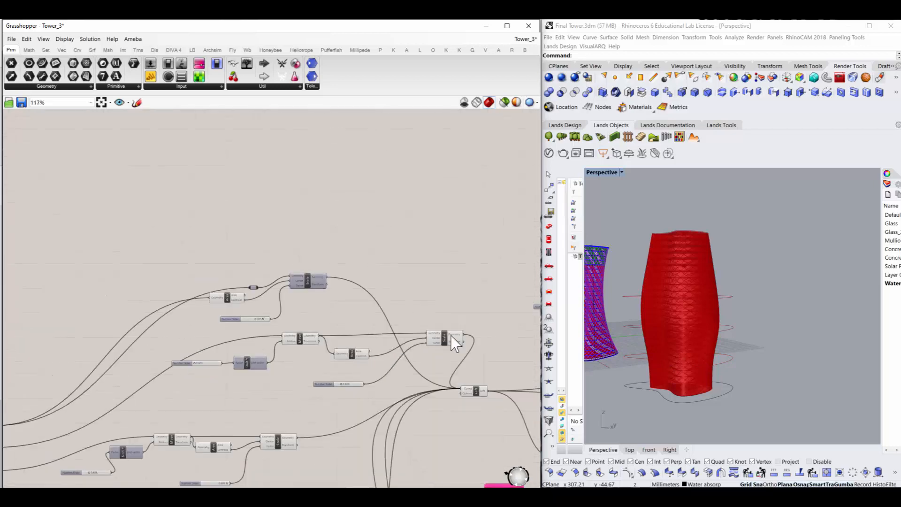
Step: Shift the second curve's Area and Scale components slightly lower on the canvas
click(451, 340)
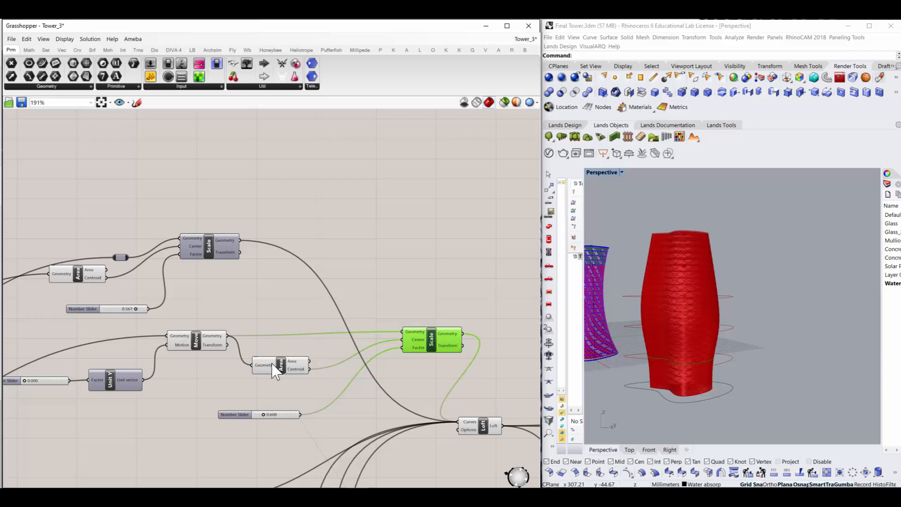
click(283, 368)
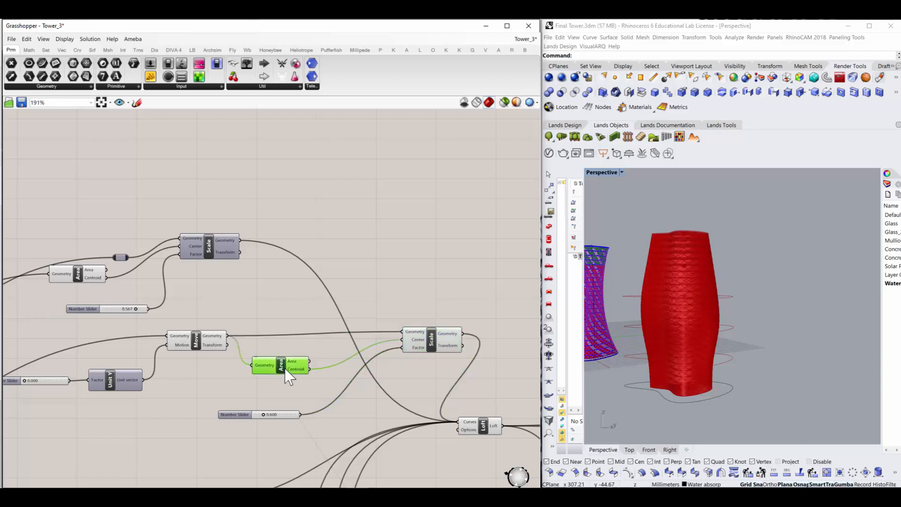
drag(286, 371, 251, 381)
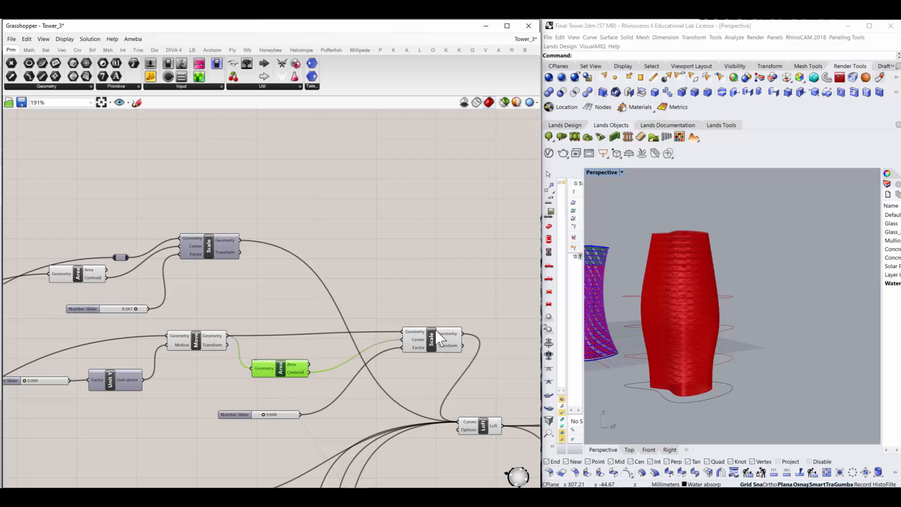
drag(429, 326, 440, 331)
drag(443, 330, 442, 342)
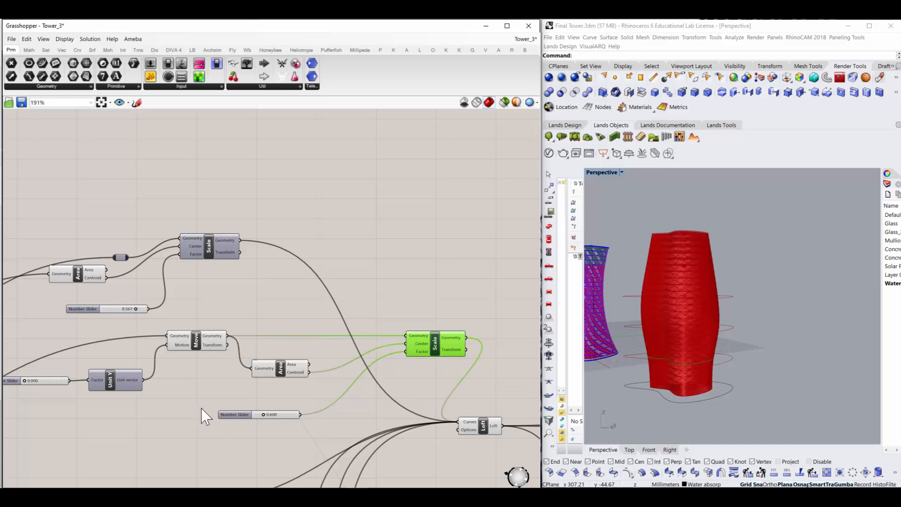
Step: Examine the number slider driving the second curve's Scale factor, its limits, and the branch's connection to Loft
drag(197, 405, 314, 423)
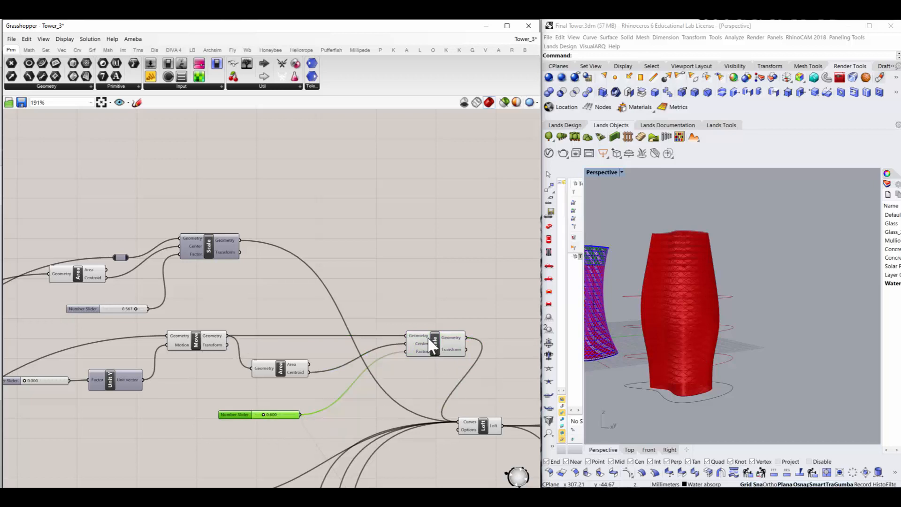
scroll(425, 348, down, 2)
scroll(306, 400, up, 2)
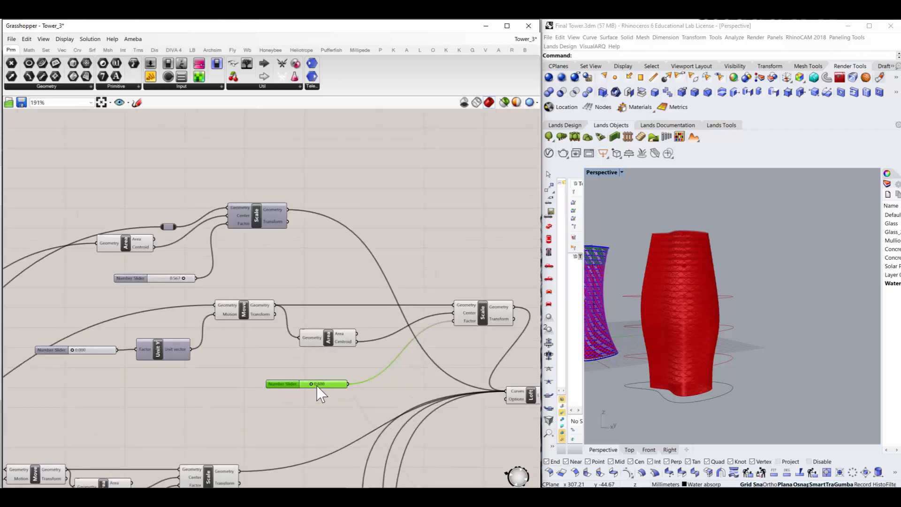
scroll(243, 378, down, 2)
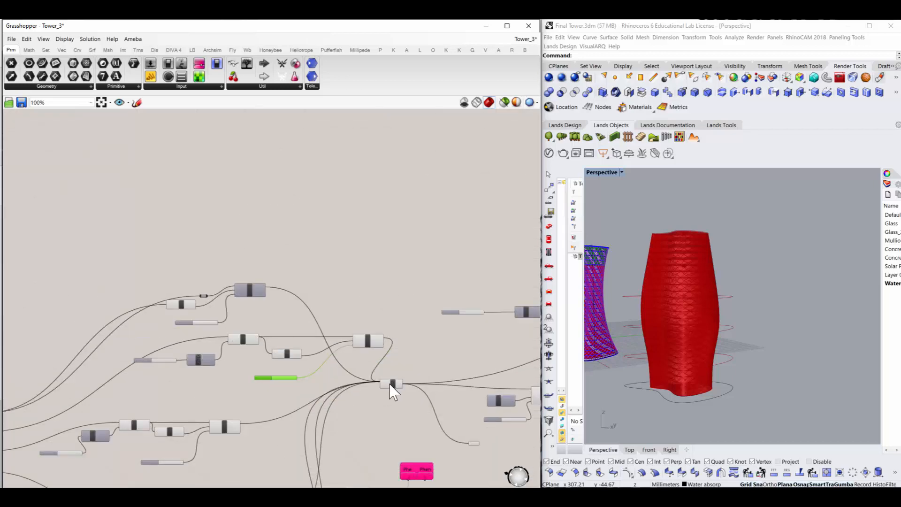
scroll(338, 368, up, 1)
scroll(231, 376, up, 4)
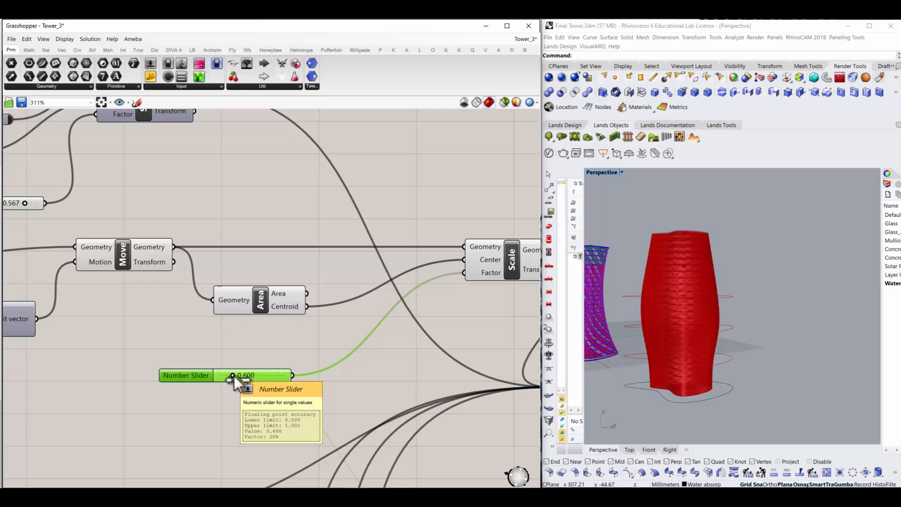
scroll(262, 379, down, 4)
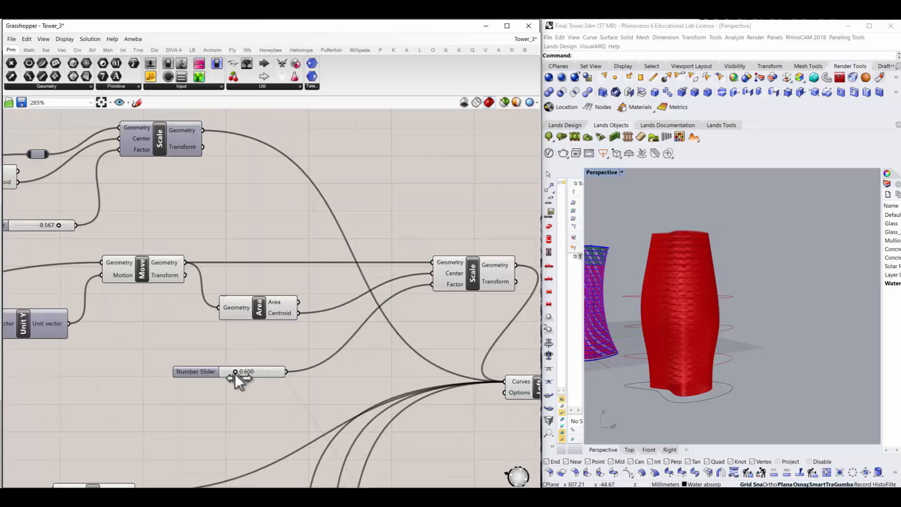
scroll(249, 378, up, 4)
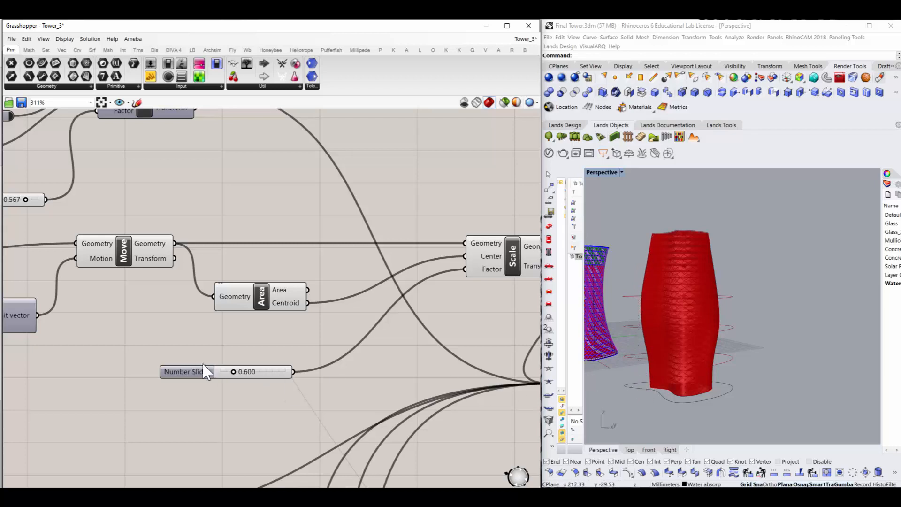
scroll(201, 364, down, 2)
scroll(244, 377, up, 2)
scroll(201, 370, down, 2)
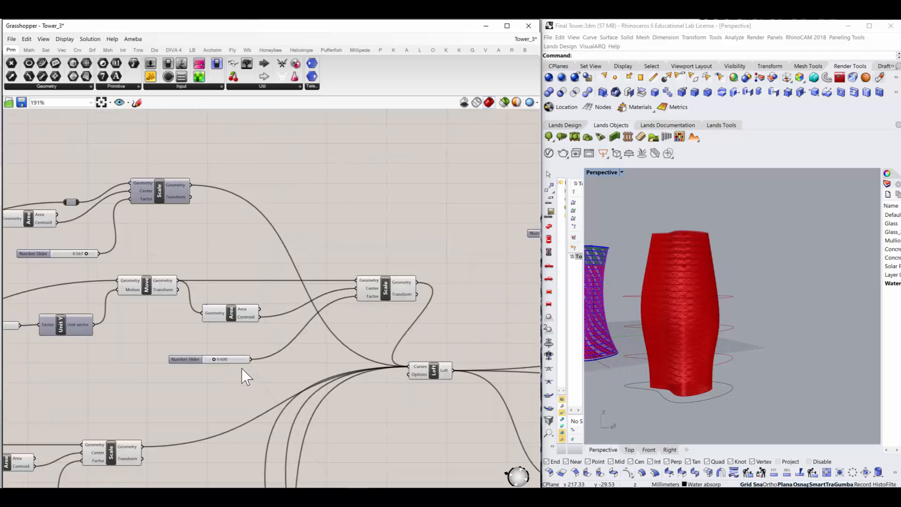
scroll(227, 367, up, 3)
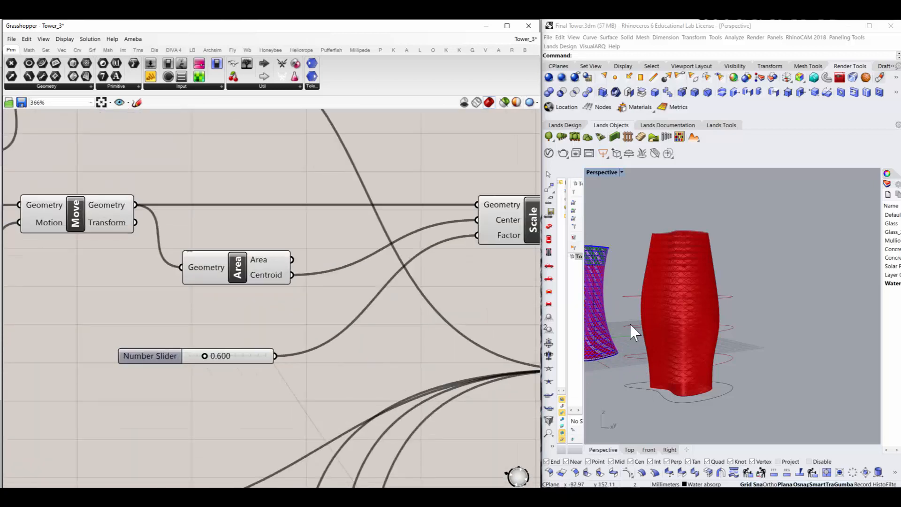
scroll(241, 373, down, 2)
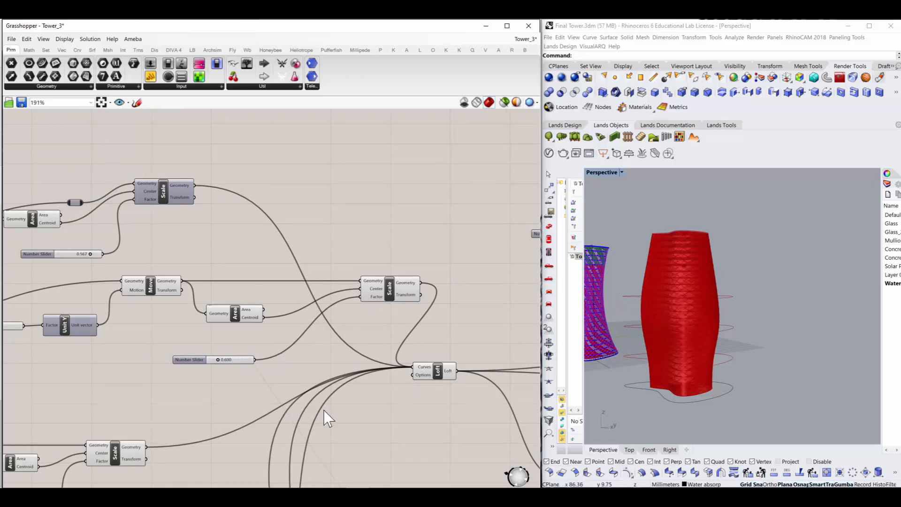
Step: Shift the second curve's Scale component slightly closer to its Area component on the canvas
scroll(281, 329, down, 3)
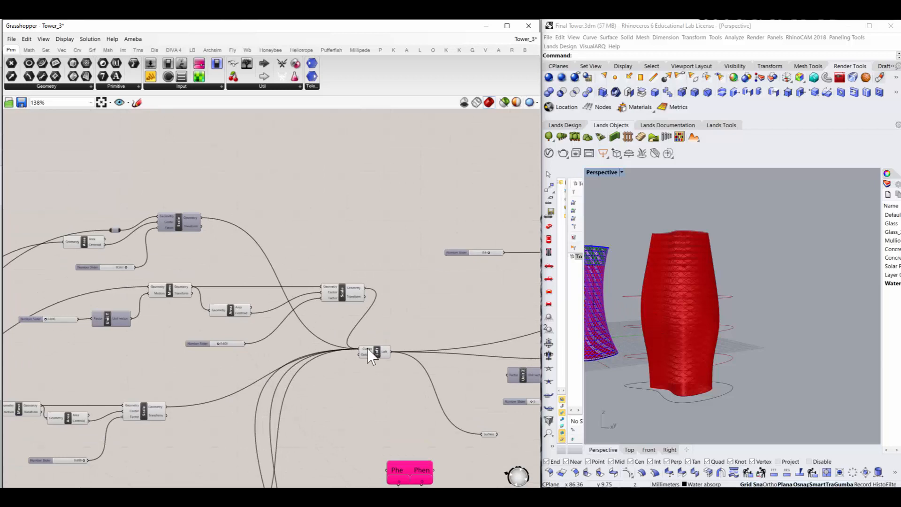
drag(351, 293, 340, 297)
scroll(300, 322, down, 5)
scroll(181, 327, up, 2)
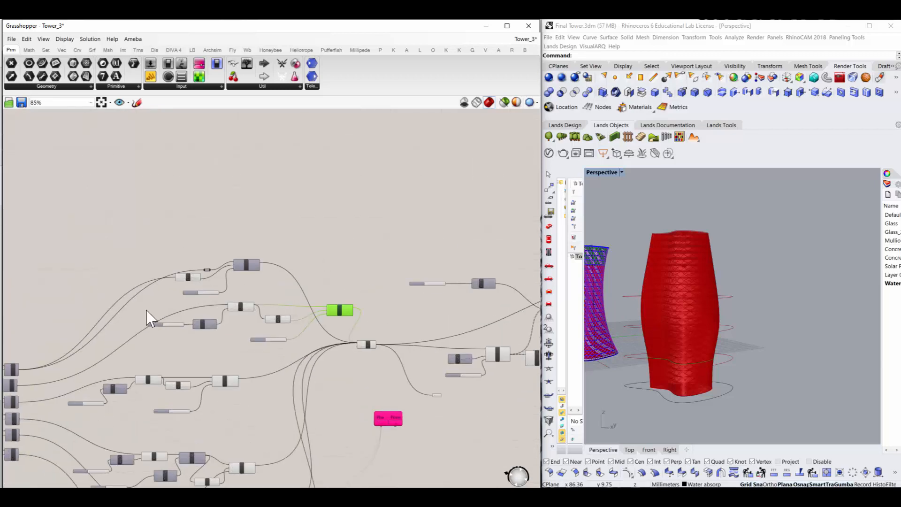
Step: Select the second curve's whole branch, from the Unit Y slider to Scale, and examine how it connects to Loft
drag(143, 307, 338, 334)
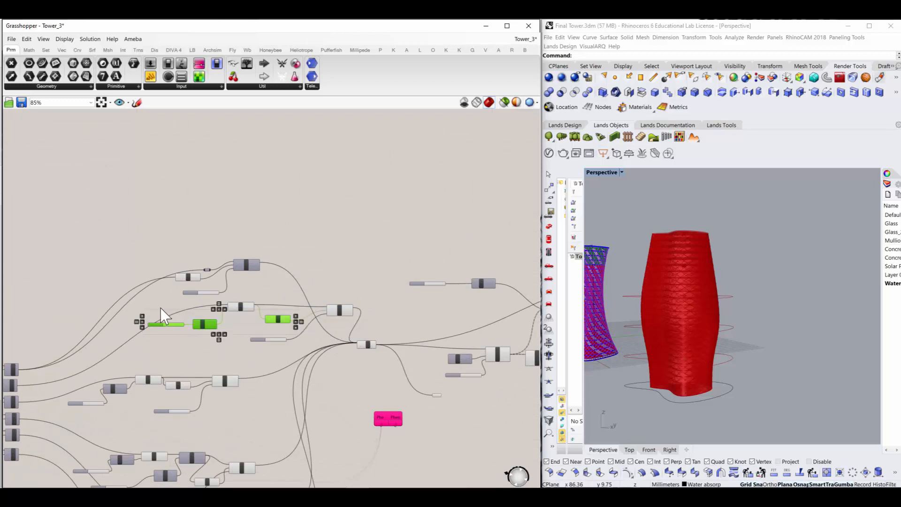
click(168, 329)
drag(138, 297, 366, 347)
scroll(352, 346, up, 4)
scroll(351, 316, down, 5)
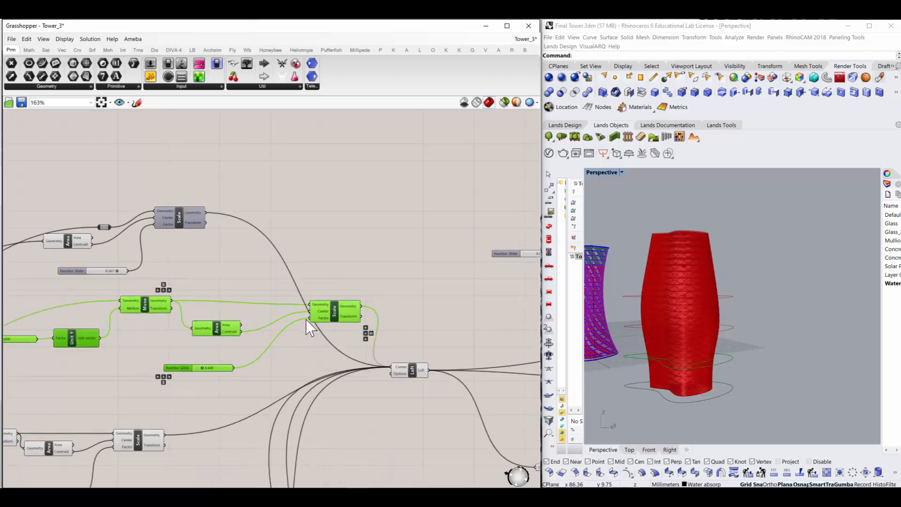
scroll(223, 375, up, 2)
click(322, 382)
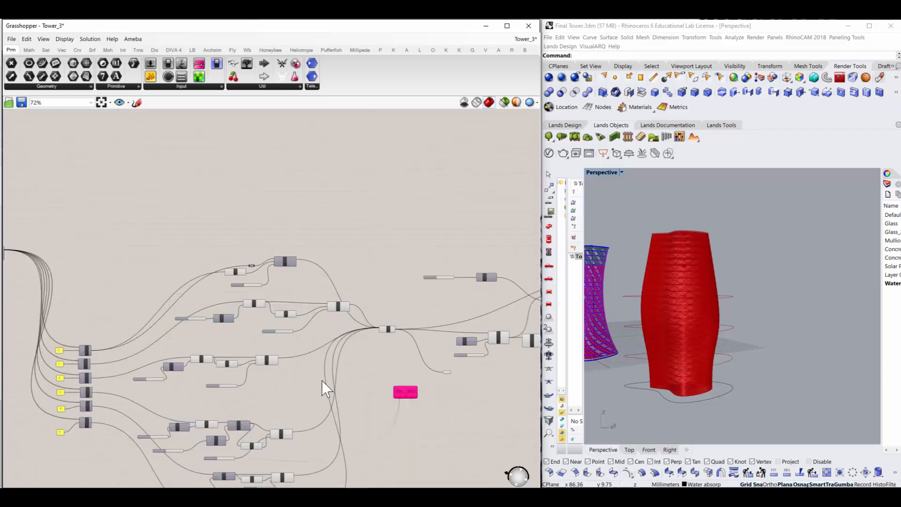
Step: Select the third curve's branch and examine its Unit Y, Move, Area and Scale components and their sliders
scroll(105, 378, up, 3)
drag(128, 341, 407, 404)
scroll(336, 347, up, 4)
scroll(361, 355, down, 3)
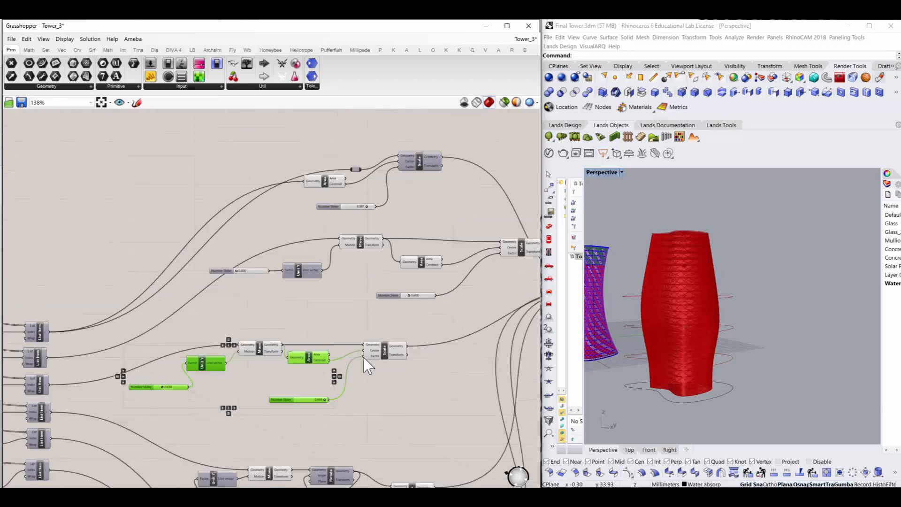
key(ctrl+g)
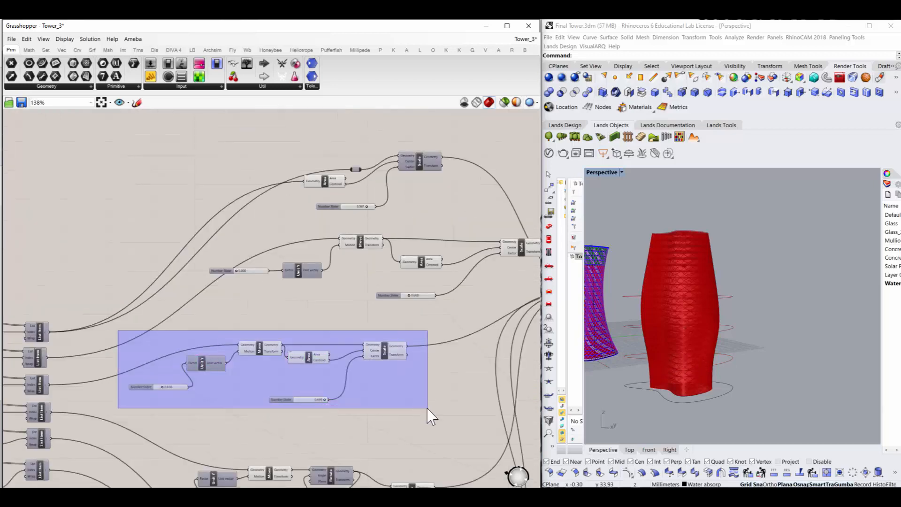
key(ctrl+z)
click(329, 418)
scroll(292, 357, up, 1)
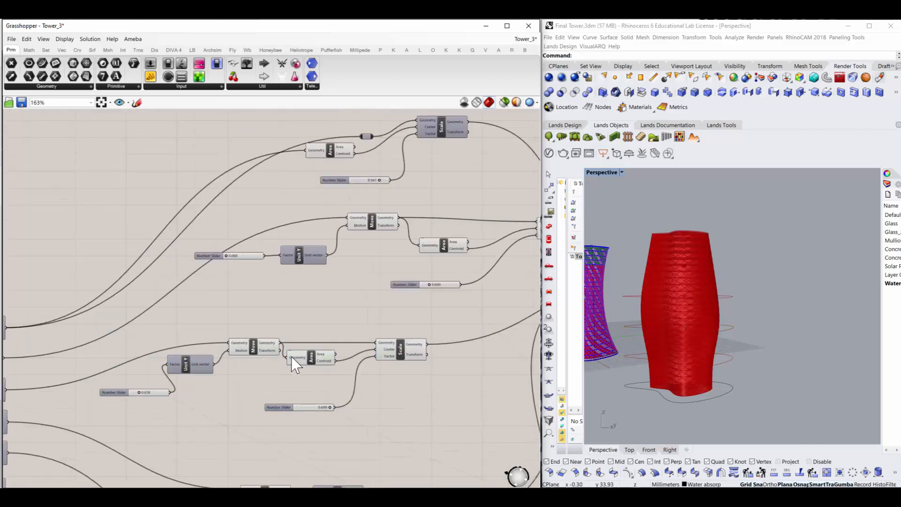
scroll(295, 357, down, 1)
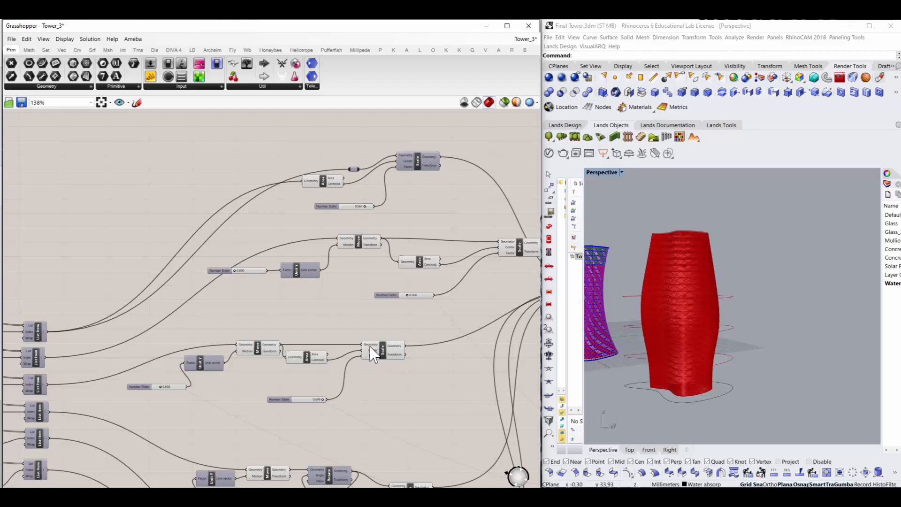
Step: Examine the fourth, fifth and sixth curve branches, including the fourth's Rotate and Radians components and the Unit Y and Scale sliders
scroll(379, 360, down, 4)
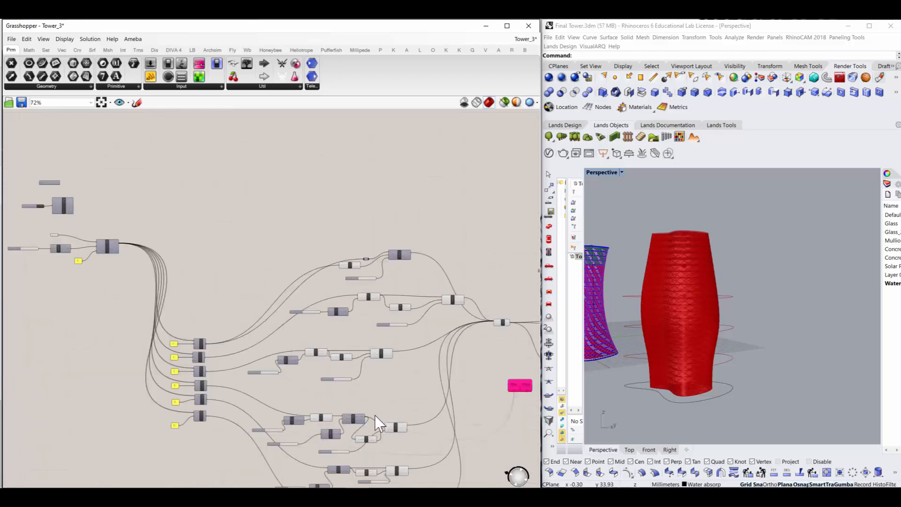
scroll(373, 416, up, 6)
scroll(252, 311, down, 3)
scroll(311, 424, up, 2)
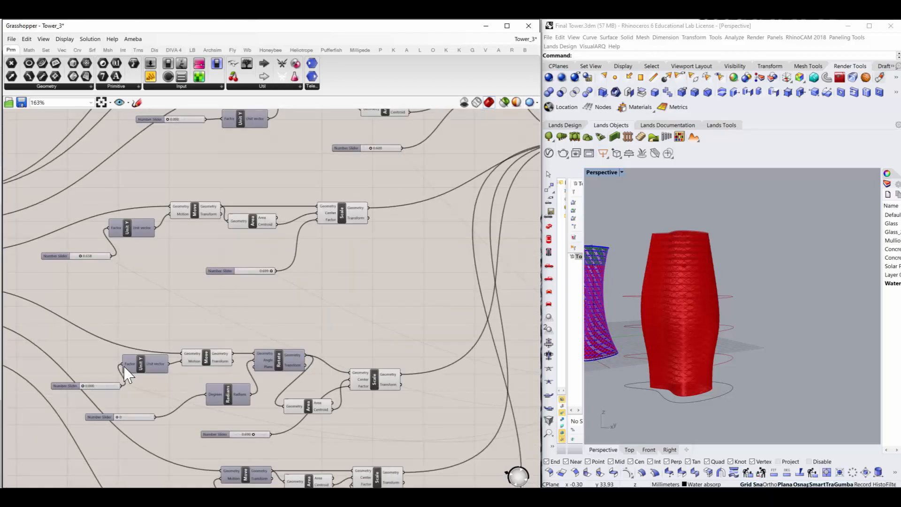
scroll(317, 350, down, 2)
scroll(306, 446, up, 2)
scroll(336, 407, down, 4)
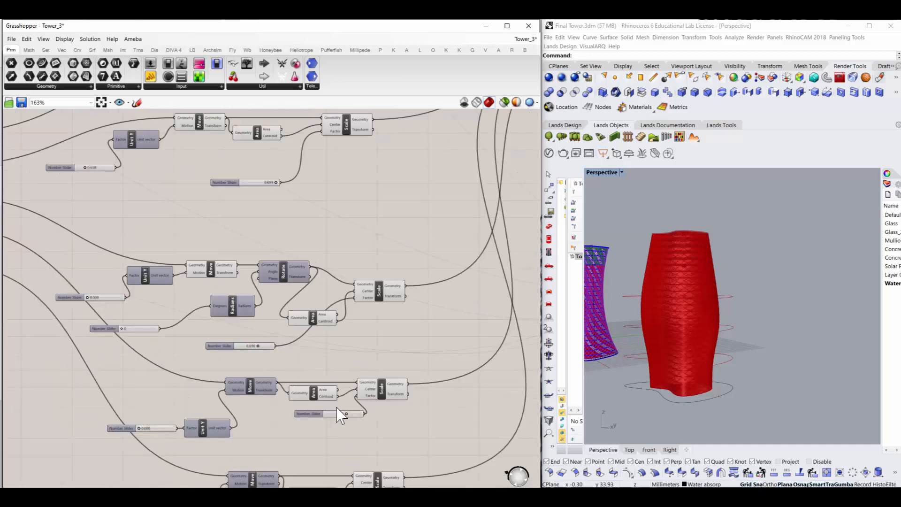
scroll(338, 403, up, 4)
scroll(340, 403, down, 3)
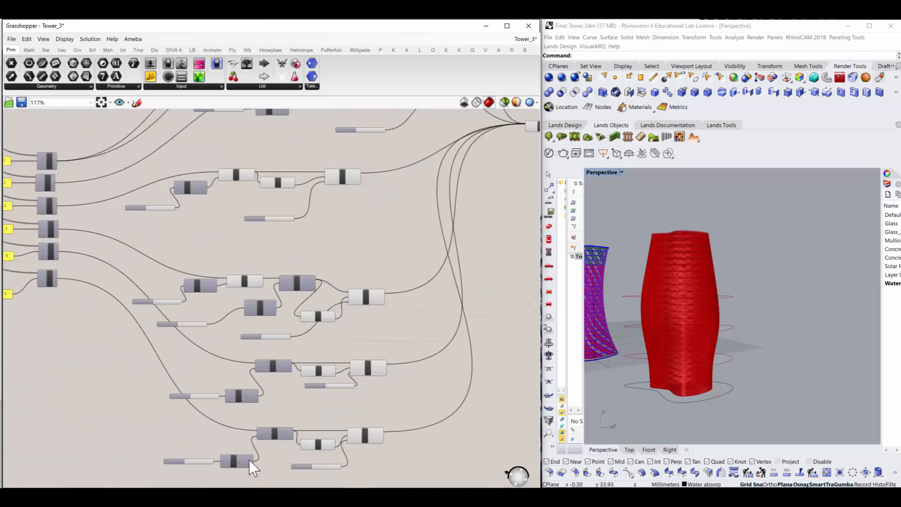
scroll(251, 463, up, 3)
scroll(281, 428, down, 2)
scroll(295, 281, down, 4)
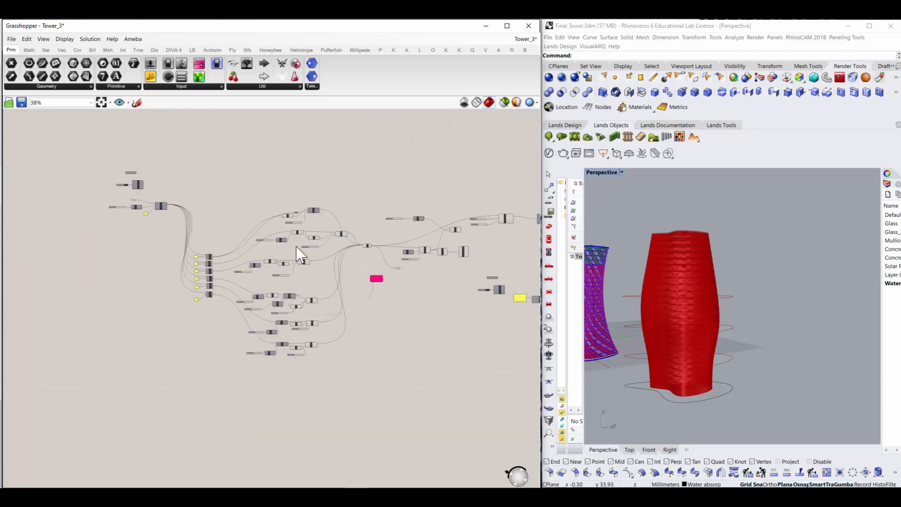
Step: Compare the first curve's Scale-only branch with the Move-and-Scale branches running from the List Item components to Loft
scroll(288, 215, up, 6)
scroll(311, 300, down, 3)
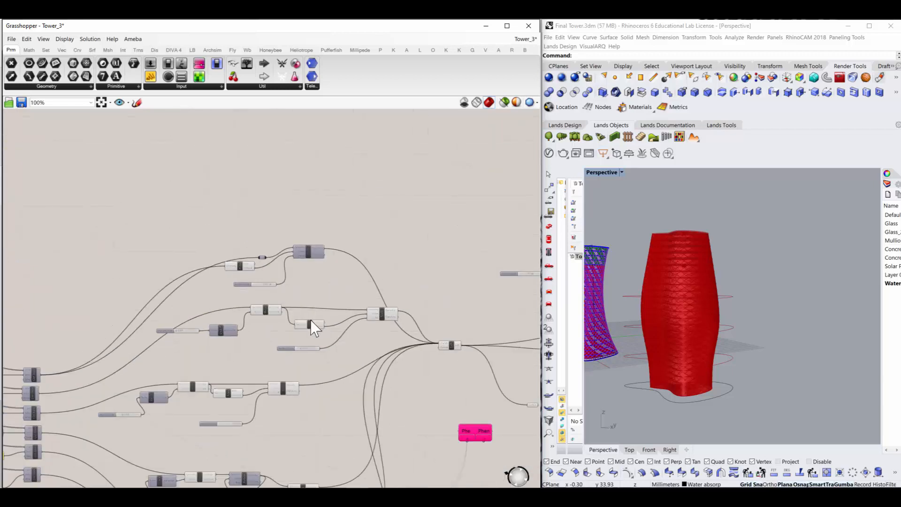
scroll(315, 324, up, 3)
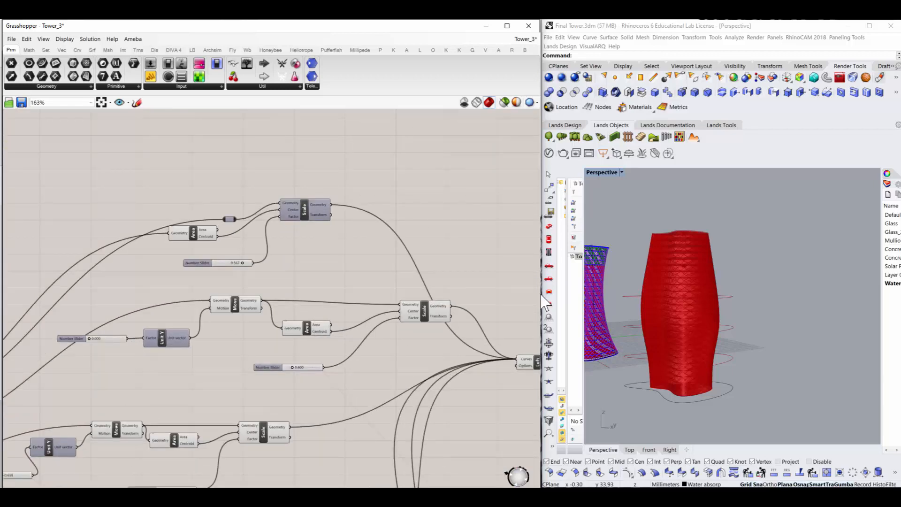
scroll(311, 307, down, 5)
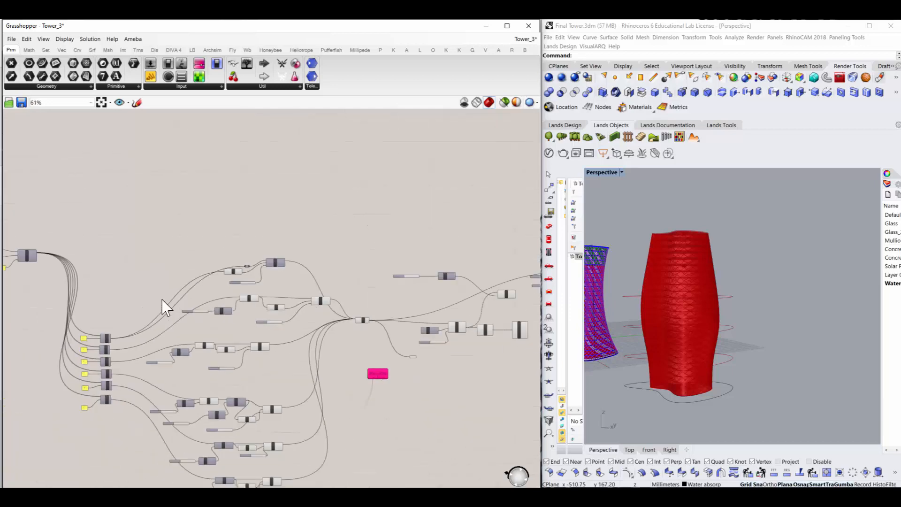
scroll(286, 330, down, 1)
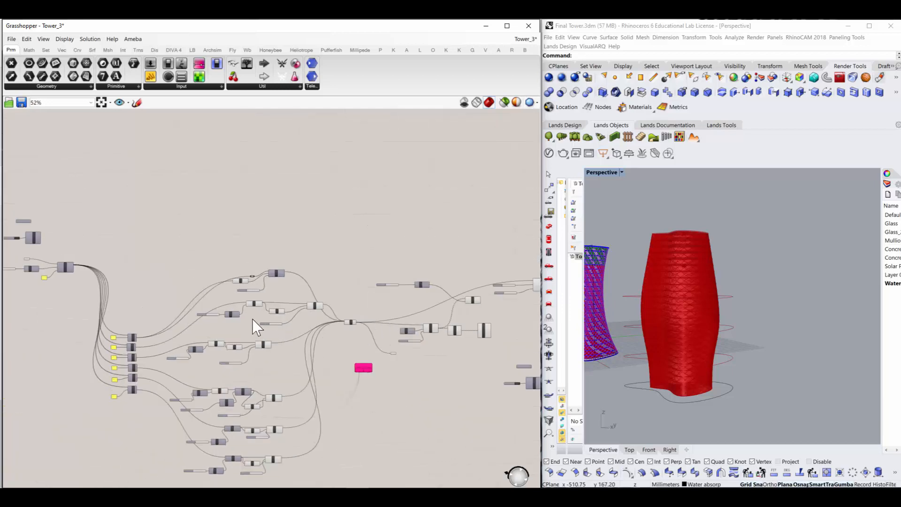
scroll(312, 341, up, 2)
scroll(295, 338, down, 2)
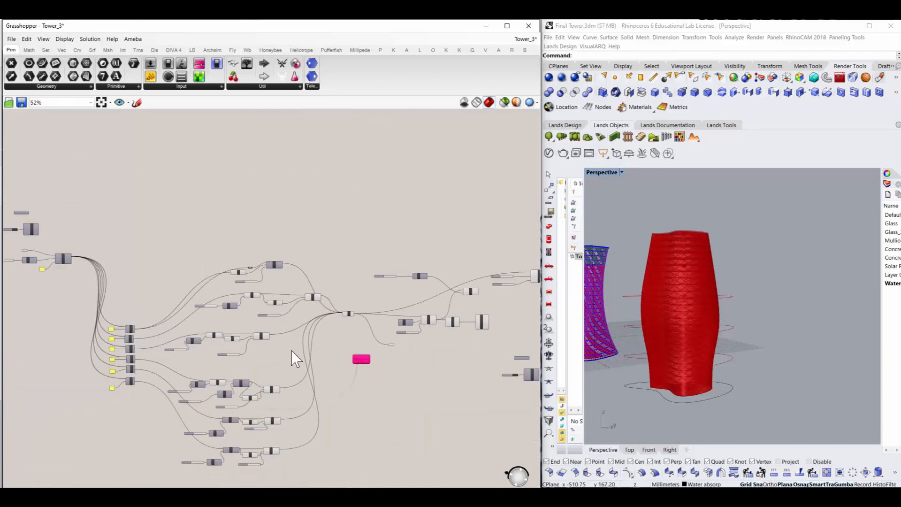
scroll(288, 388, up, 2)
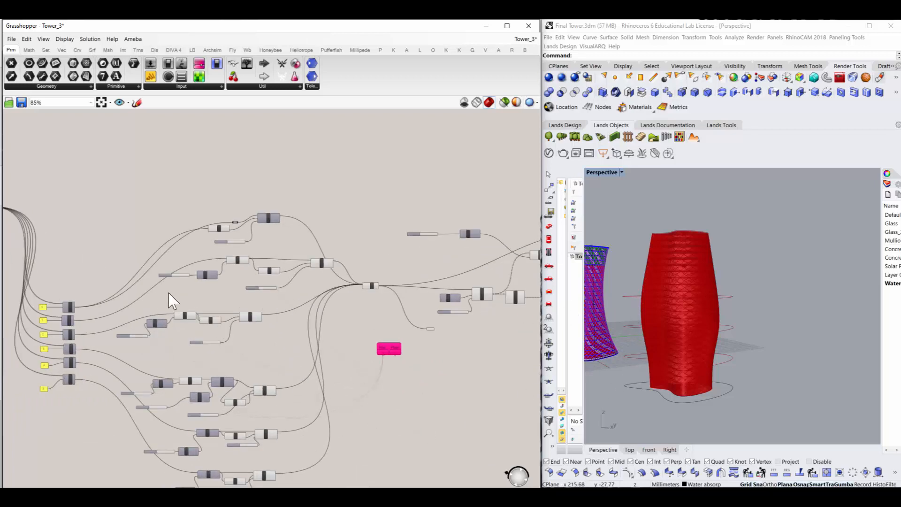
scroll(170, 300, up, 1)
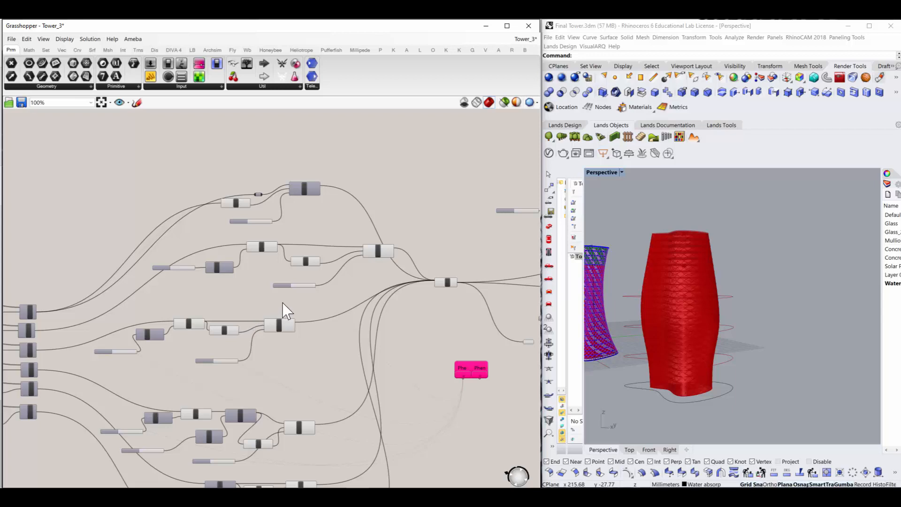
scroll(286, 311, down, 3)
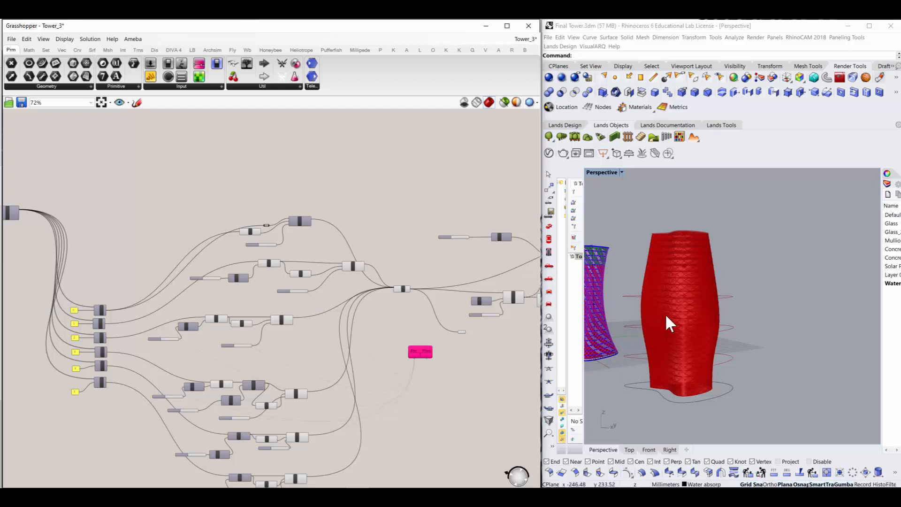
Step: Inspect the tower from another angle and compare its profile with the floor curve branches in the definition
mouse_move(665, 313)
right_down()
mouse_move(702, 317)
mouse_move(706, 328)
mouse_move(674, 307)
right_up()
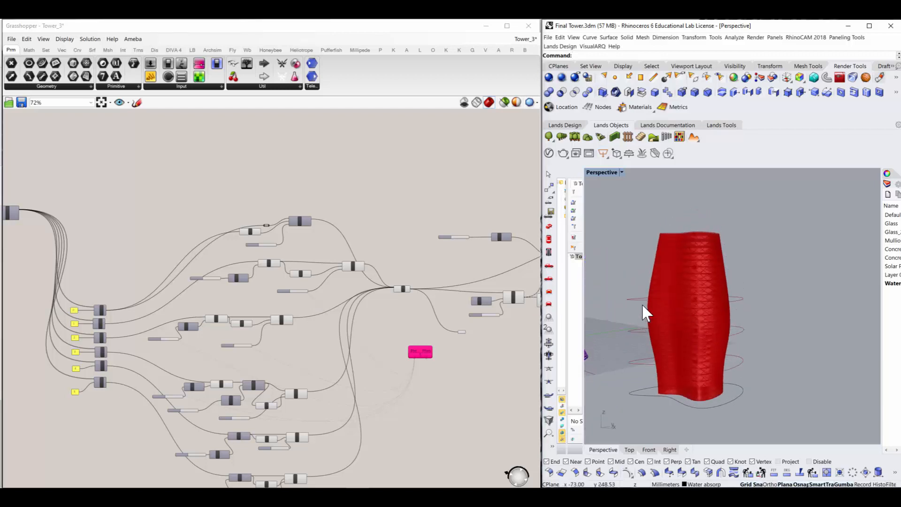
scroll(259, 366, up, 3)
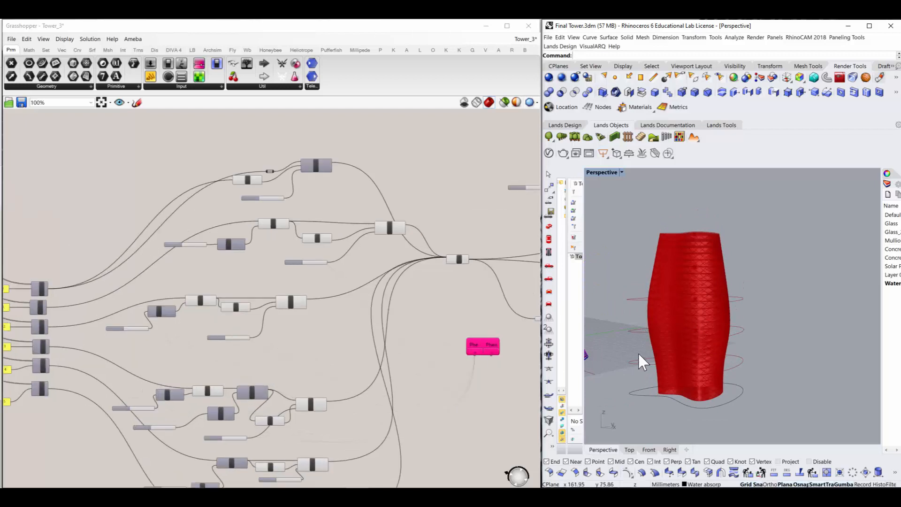
scroll(249, 359, up, 1)
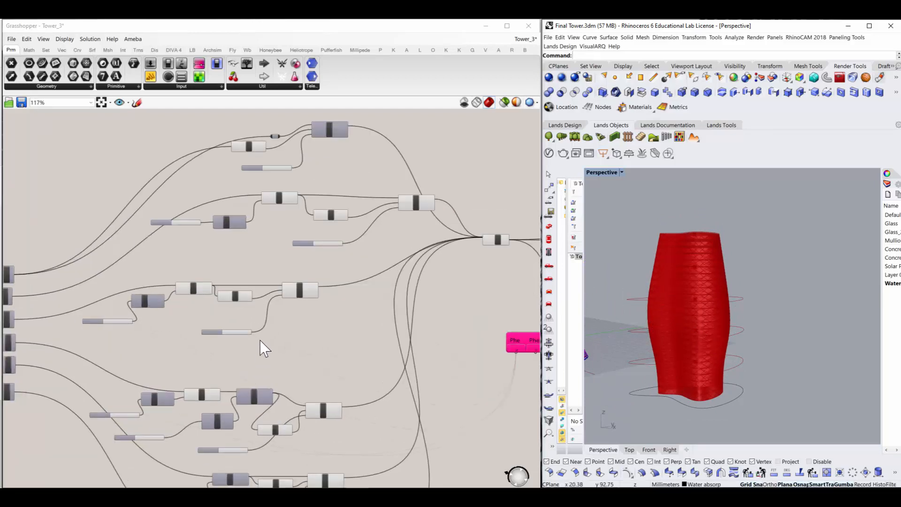
scroll(259, 340, down, 3)
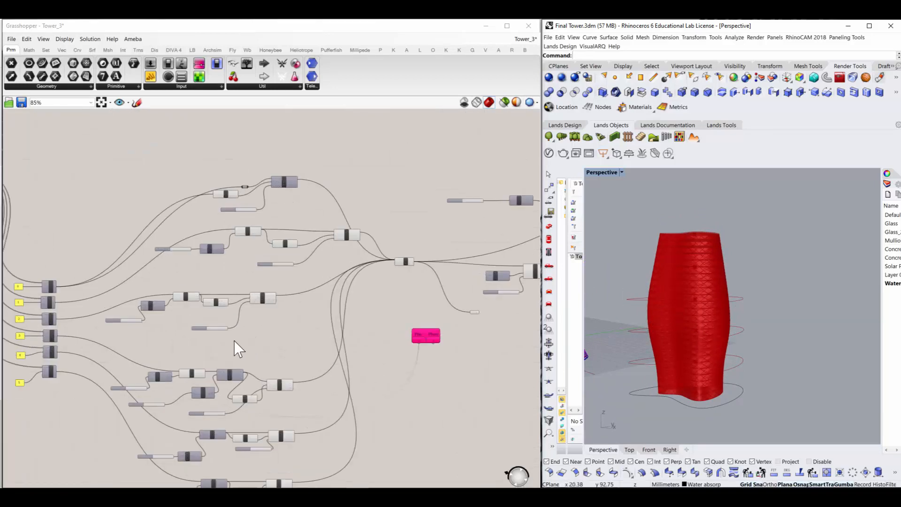
scroll(417, 336, up, 3)
scroll(417, 328, down, 3)
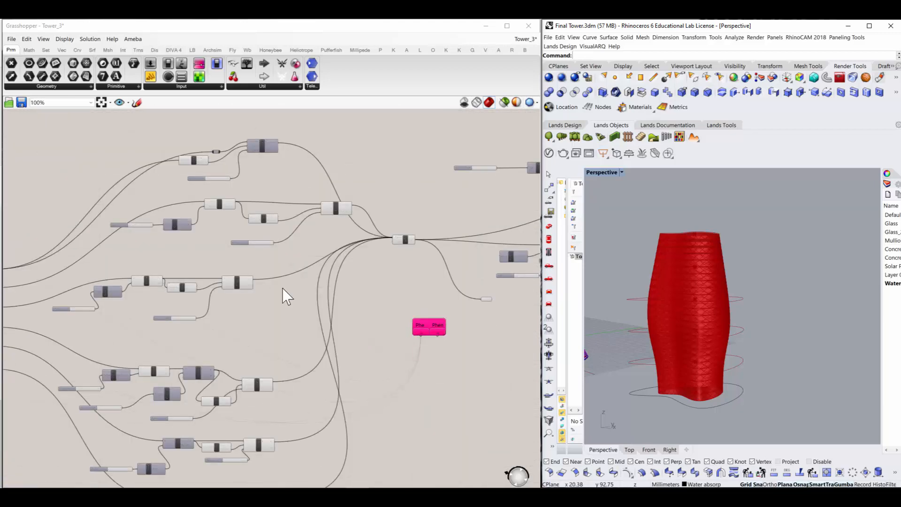
scroll(148, 312, up, 3)
scroll(177, 315, down, 2)
scroll(176, 315, down, 3)
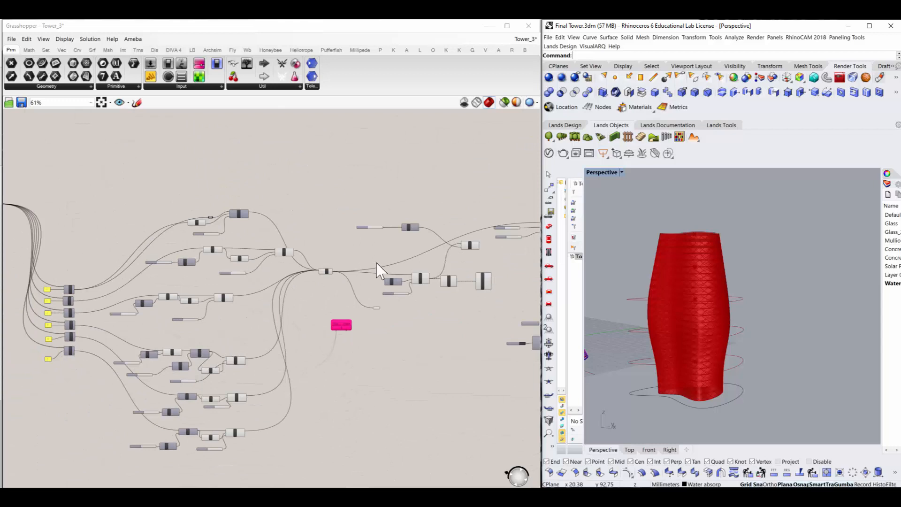
Step: Trace the scaled curves into Loft and onward to the downstream components, checking them against the tower preview
scroll(347, 329, up, 1)
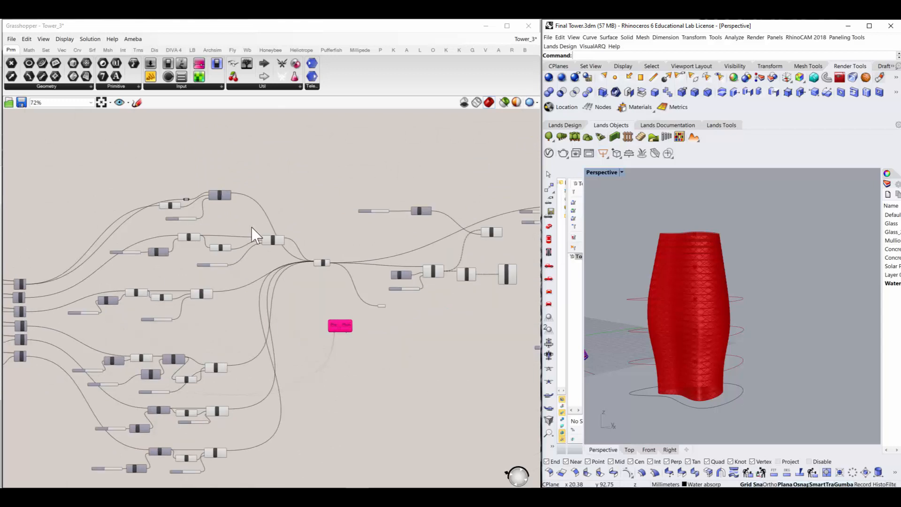
scroll(254, 225, up, 2)
scroll(290, 237, down, 3)
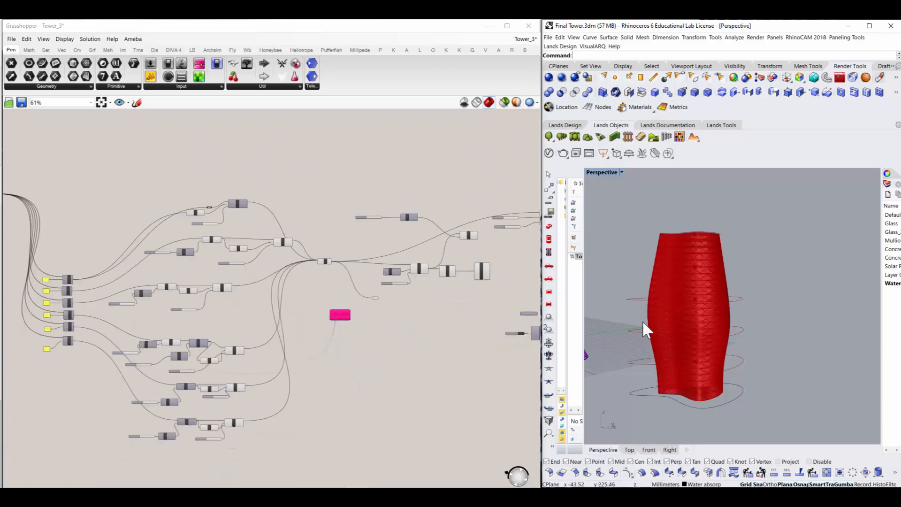
scroll(247, 263, up, 3)
scroll(255, 238, down, 3)
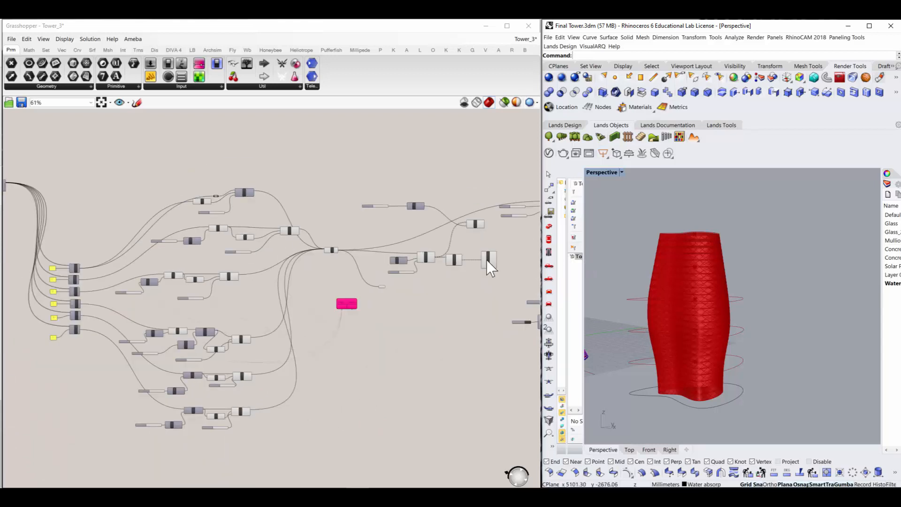
Step: Select the second and third curves' Scale components together to highlight their scaled curves on the tower
scroll(265, 246, up, 2)
scroll(324, 226, up, 2)
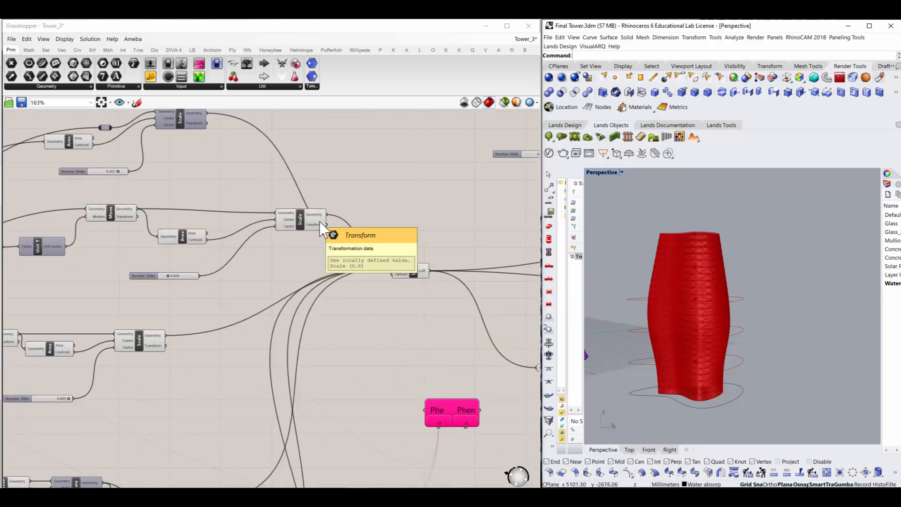
click(319, 224)
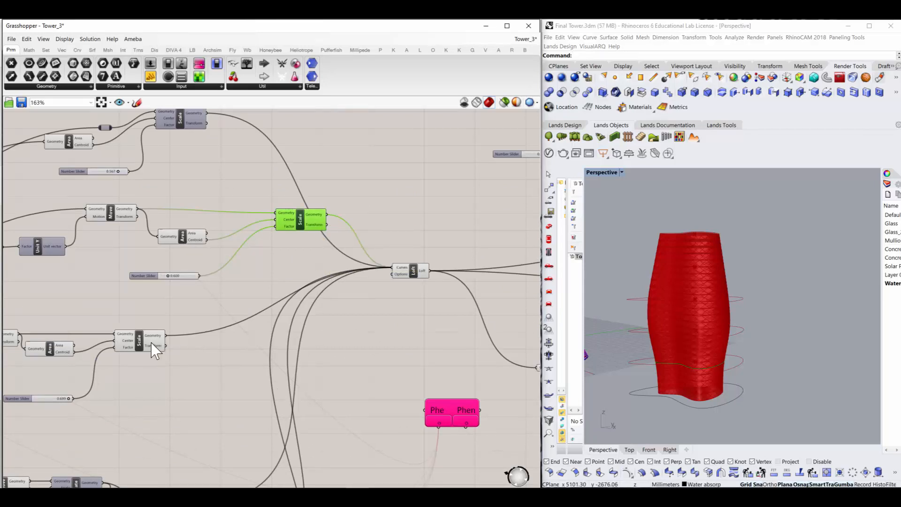
mouse_move(152, 343)
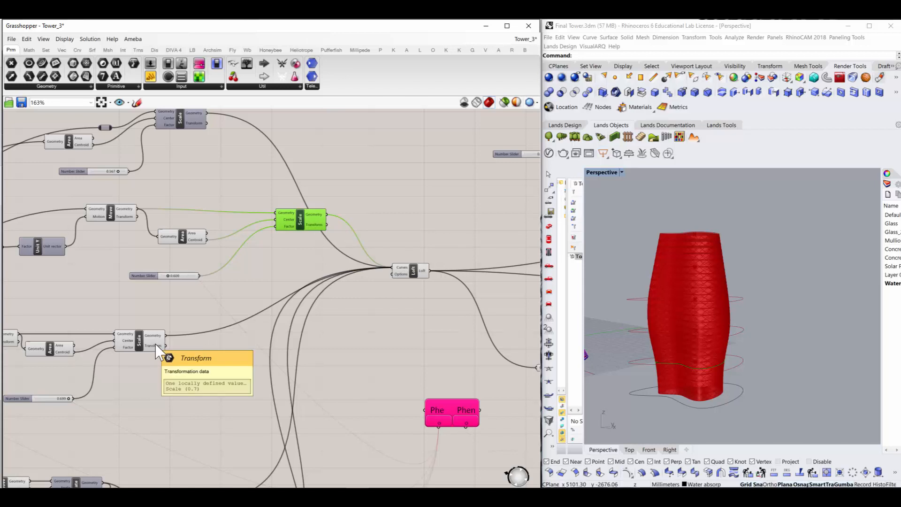
shift+click(157, 351)
scroll(362, 328, down, 3)
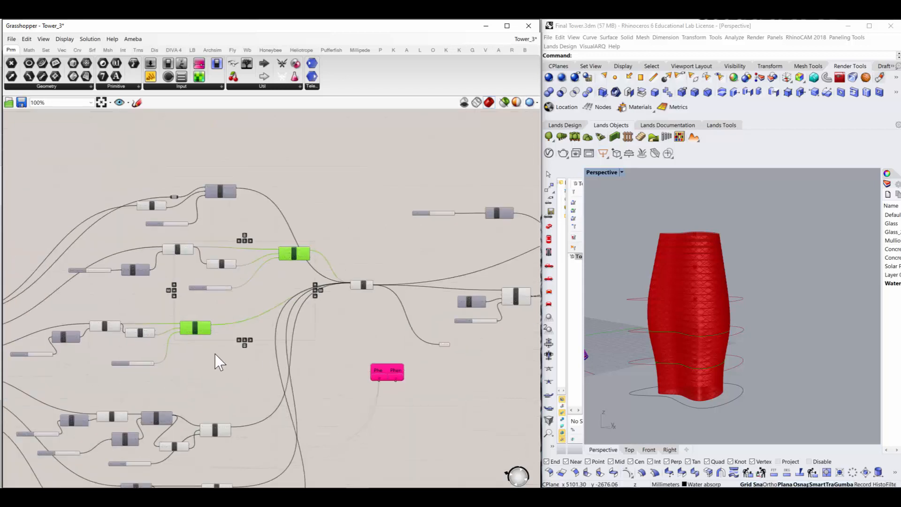
Step: Add the remaining lower branches' Scale components to the selection and inspect all the highlighted floor curves on the tower
scroll(215, 362, down, 2)
scroll(215, 412, up, 3)
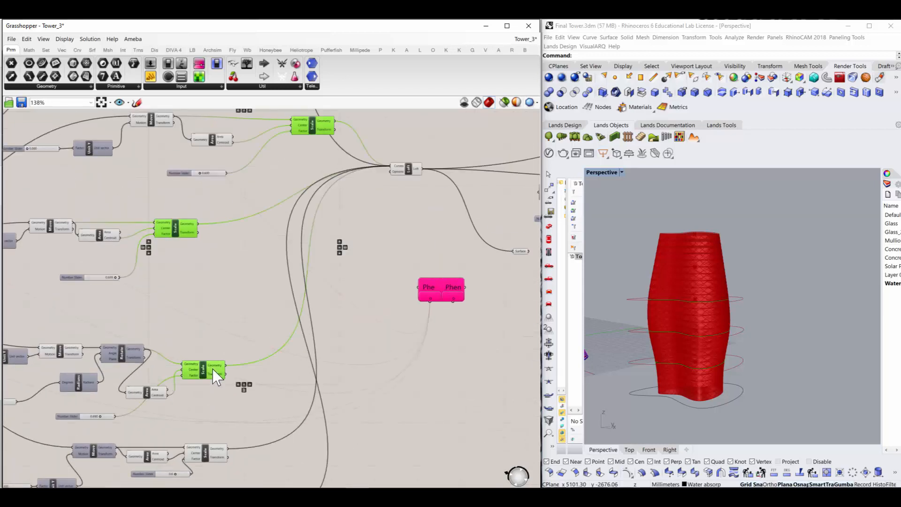
scroll(235, 423, down, 3)
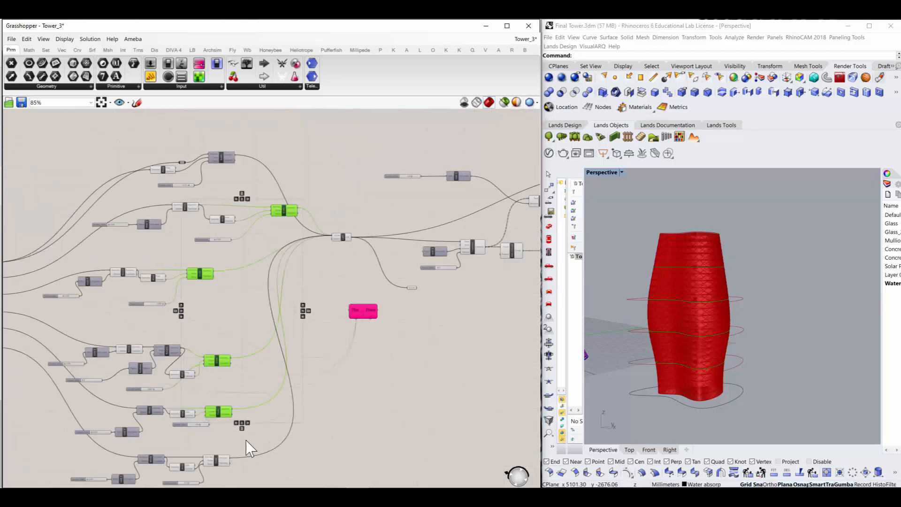
scroll(246, 440, up, 1)
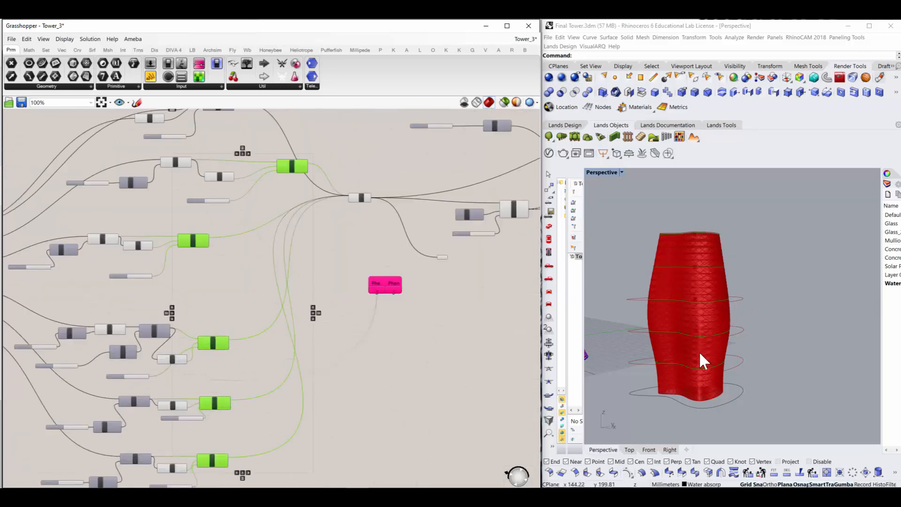
scroll(690, 356, up, 2)
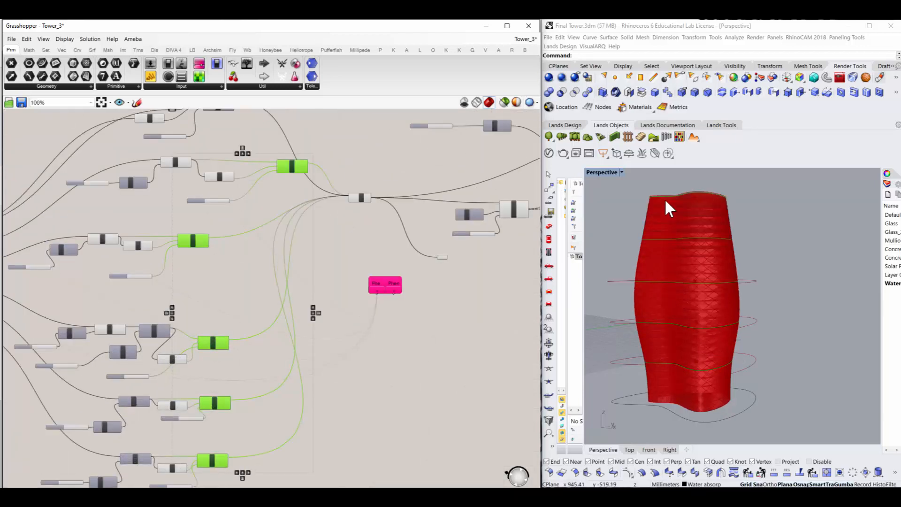
right_drag(667, 202, 665, 235)
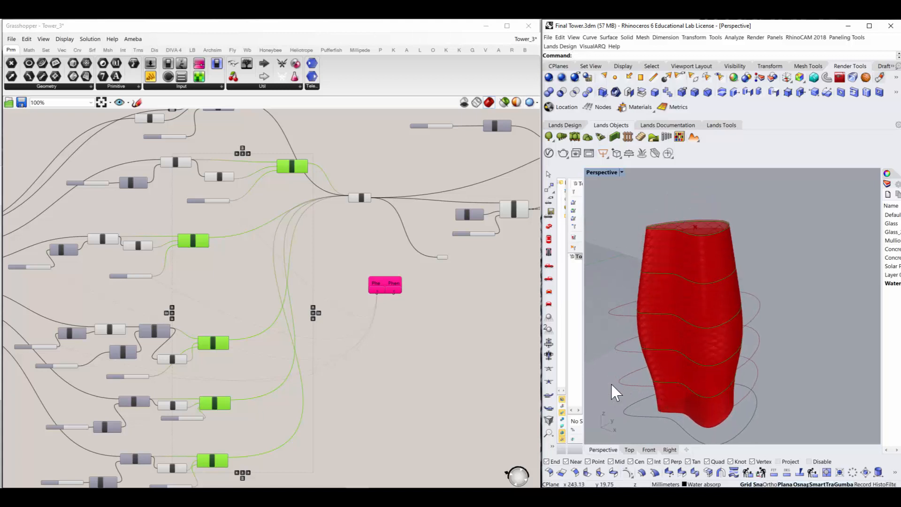
Step: Select the Loft component to highlight the lofted tower surface and examine its incoming curve wires
scroll(327, 167, up, 4)
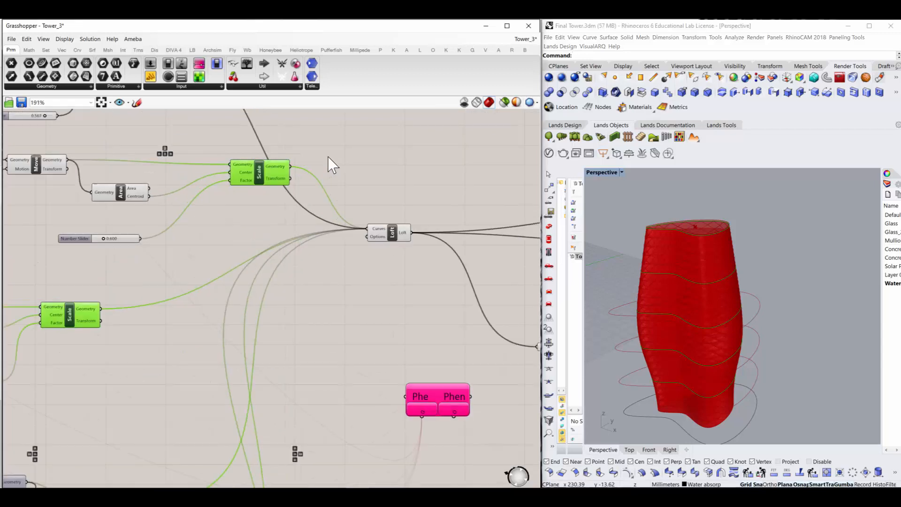
scroll(342, 197, up, 5)
click(339, 224)
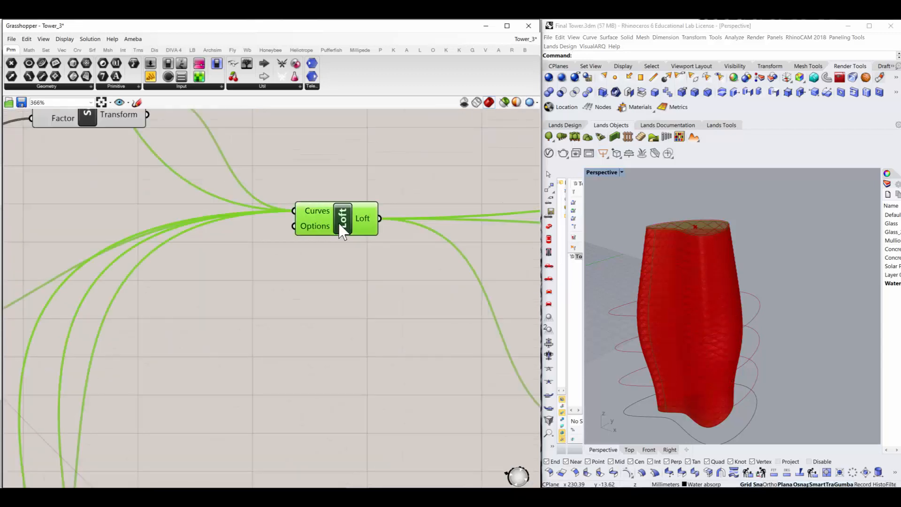
scroll(338, 234, down, 4)
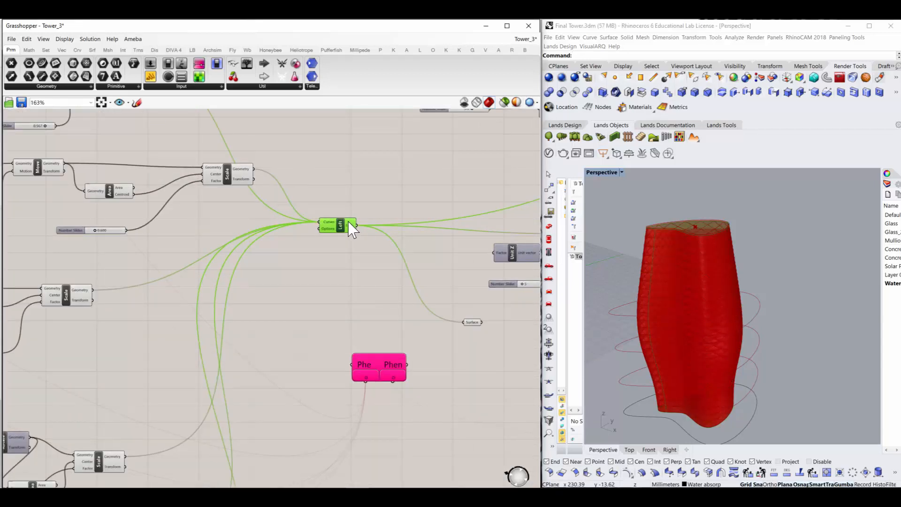
scroll(352, 225, up, 2)
scroll(312, 263, down, 3)
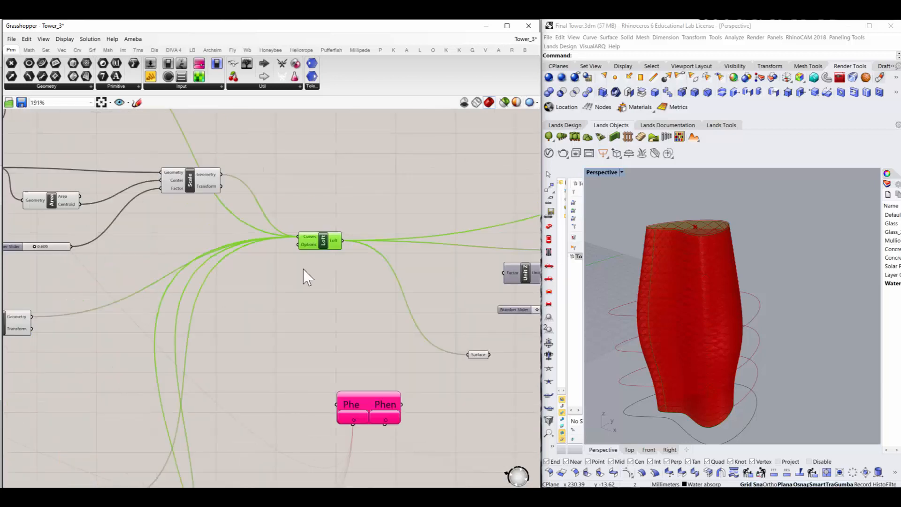
Step: Select the Surface parameter fed by Loft to highlight its geometry on the tower
scroll(367, 295, down, 2)
scroll(390, 311, up, 7)
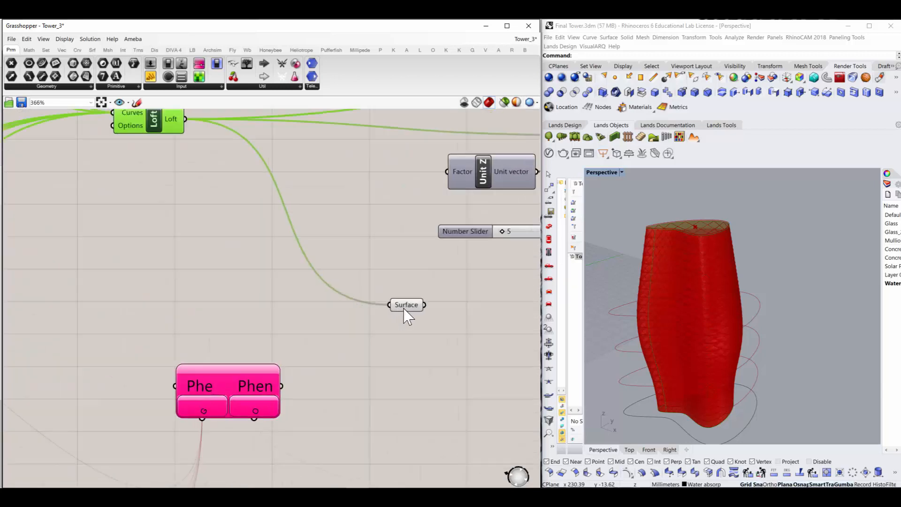
click(408, 305)
scroll(402, 312, down, 7)
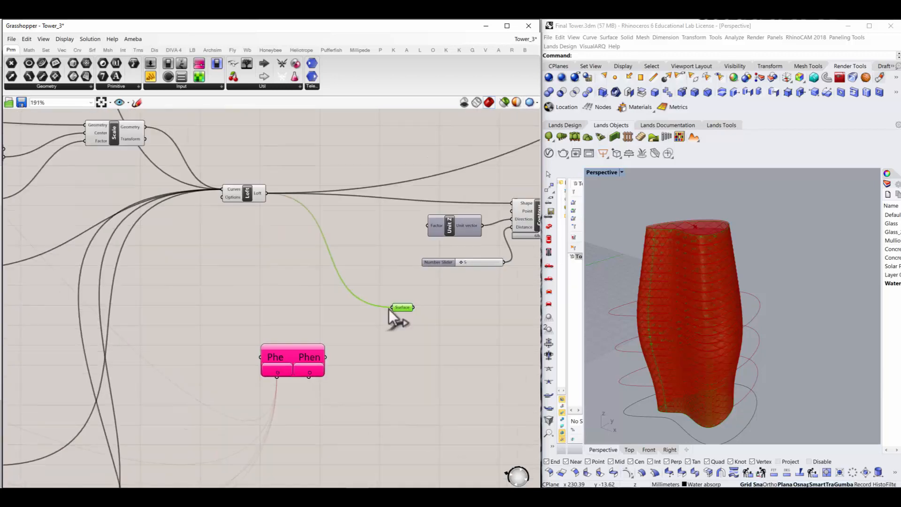
scroll(393, 310, up, 6)
scroll(399, 310, down, 3)
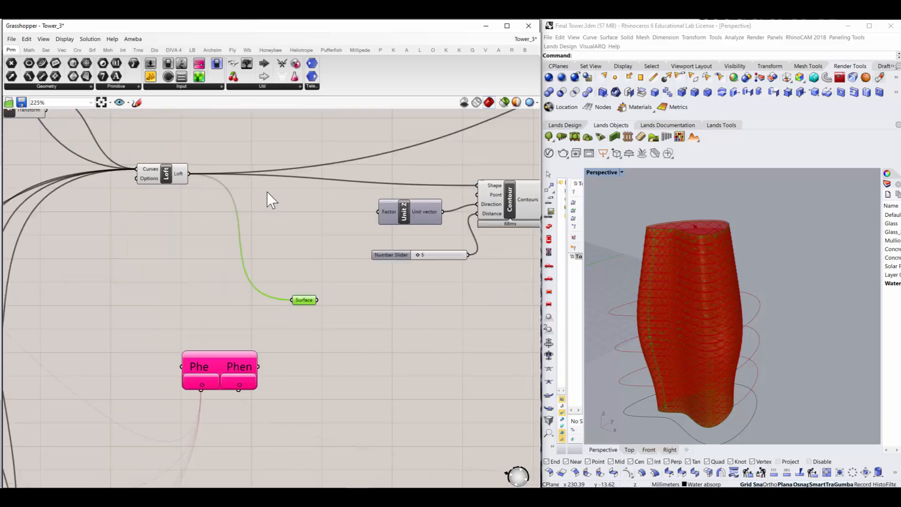
Step: Trace the Loft output to the Contour component and move the Surface parameter closer to Loft
scroll(281, 220, down, 2)
scroll(338, 221, up, 3)
scroll(242, 267, down, 4)
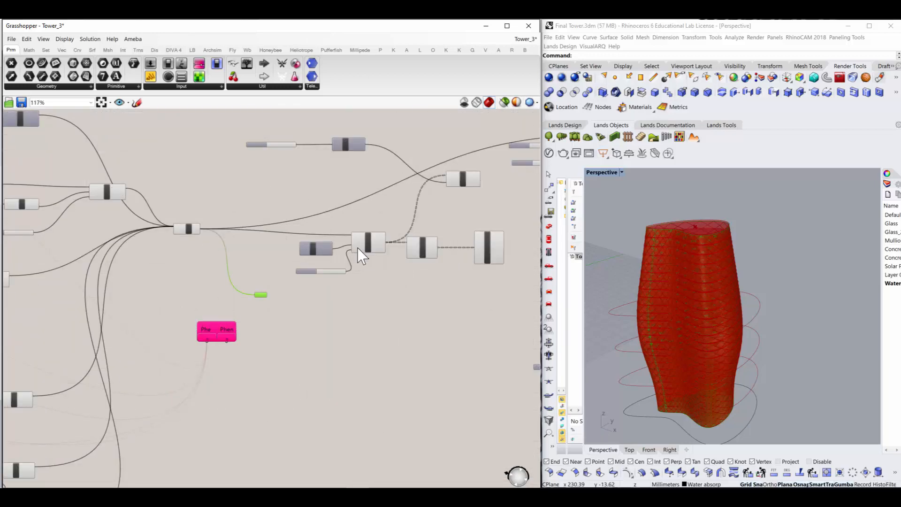
scroll(361, 236, up, 4)
scroll(336, 239, down, 1)
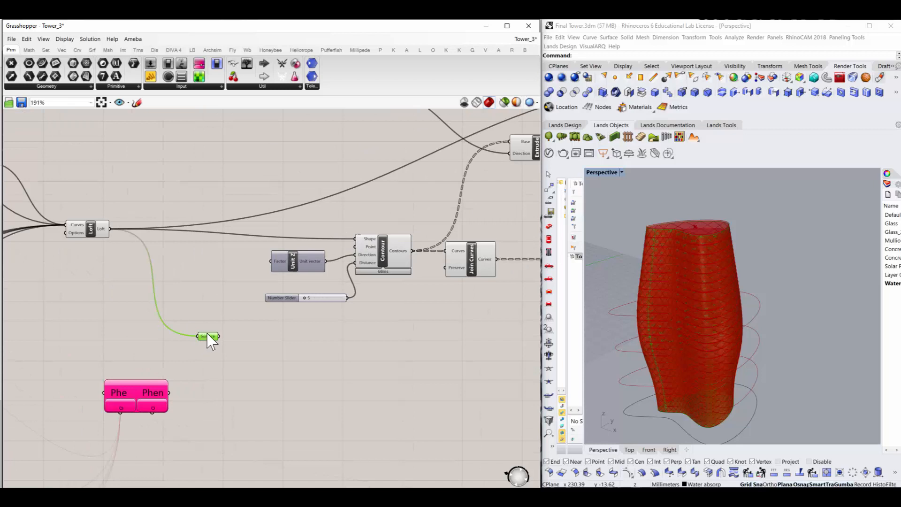
drag(207, 337, 157, 325)
scroll(156, 325, down, 4)
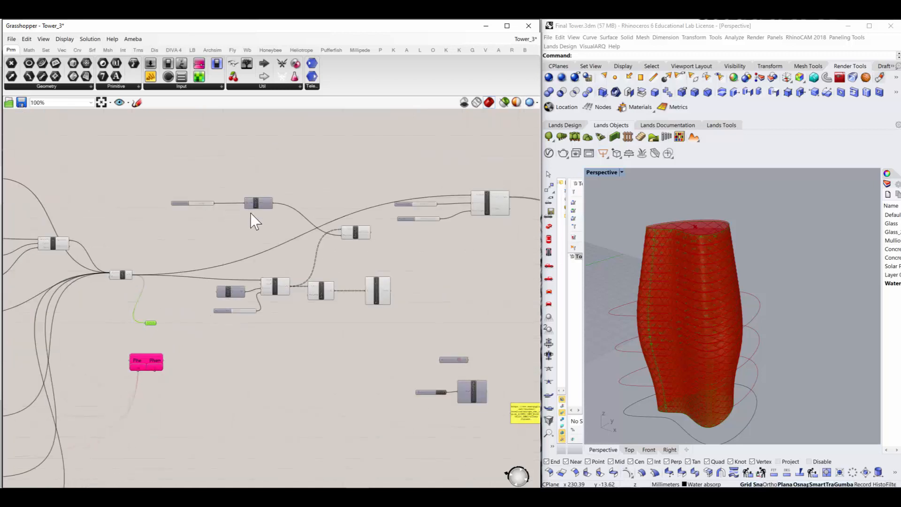
Step: Select the Contour component to highlight the horizontal floor contours on the tower
scroll(252, 217, up, 3)
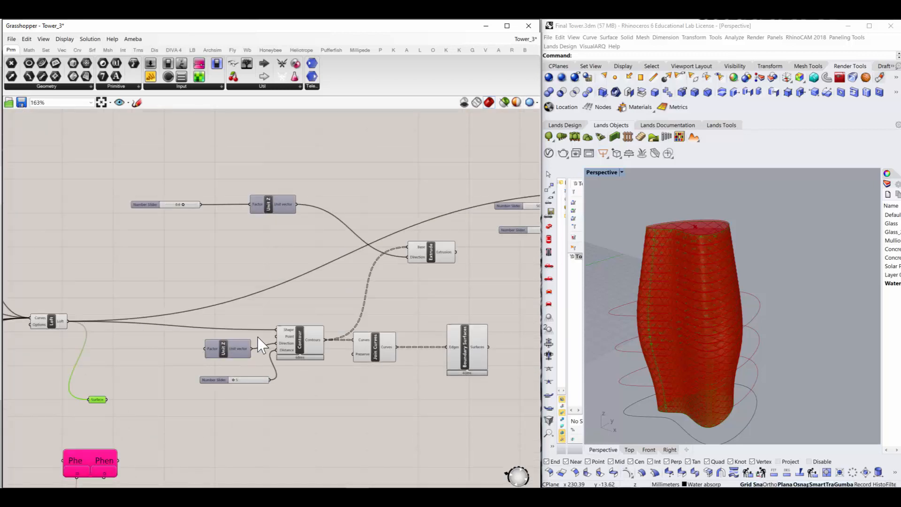
click(305, 337)
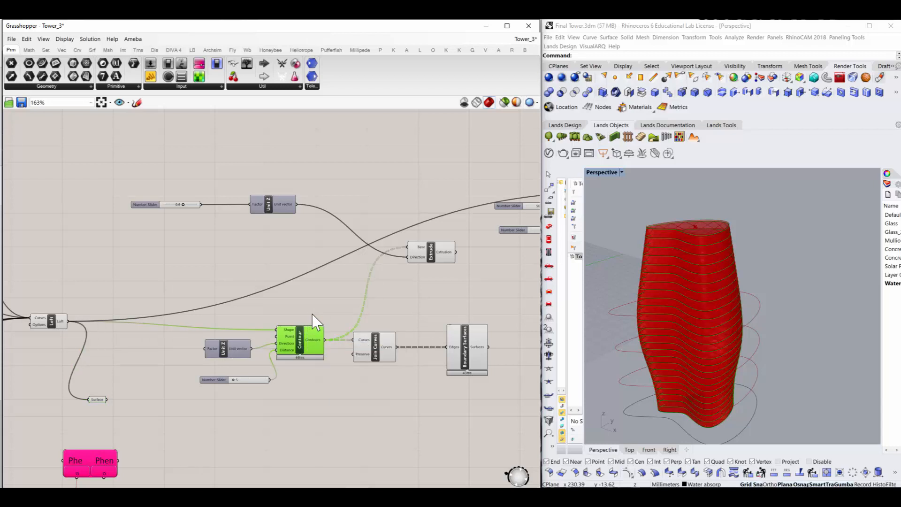
right_drag(313, 314, 309, 314)
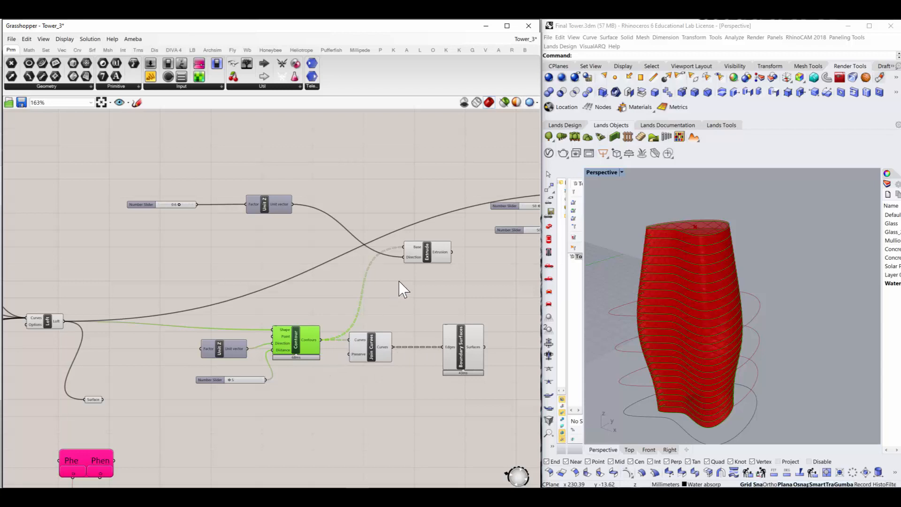
Step: Select the Extrude component with its Unit Z and Number Slider, and examine how contours and vertical direction feed the extrusion
click(425, 260)
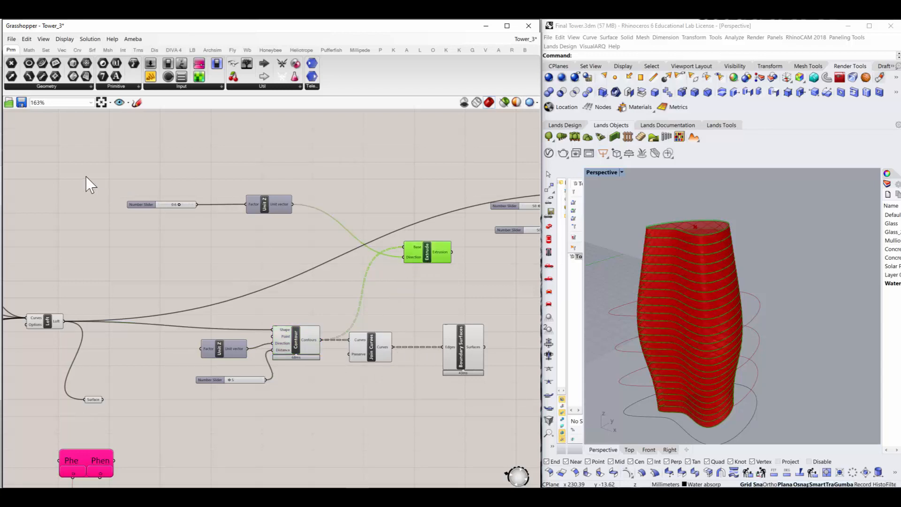
drag(86, 177, 458, 288)
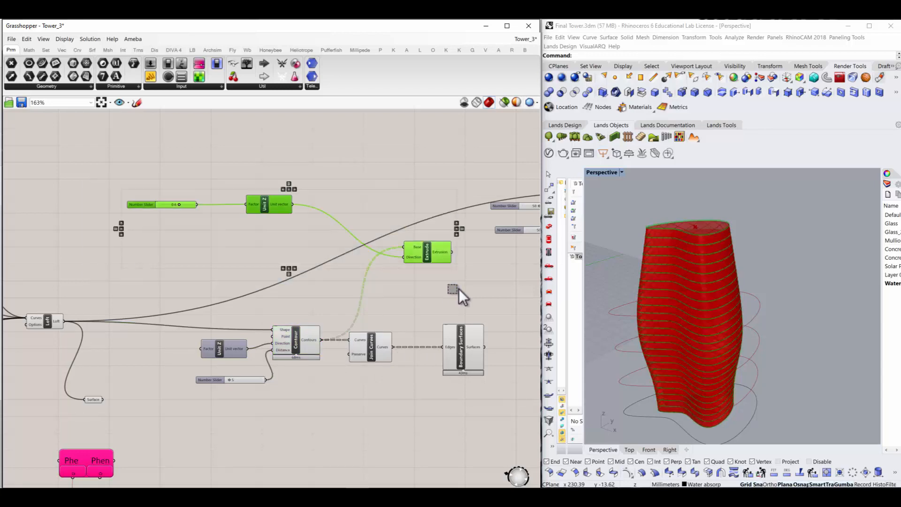
scroll(425, 258, up, 3)
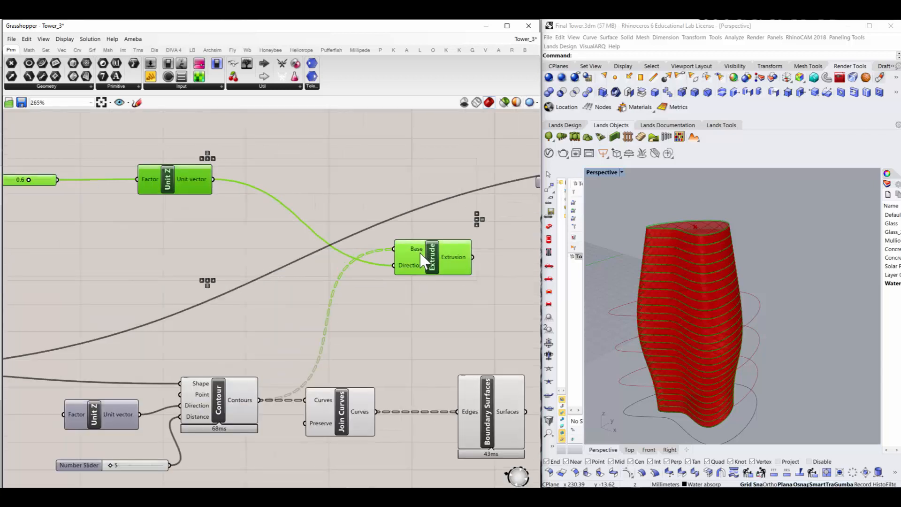
scroll(424, 258, down, 3)
scroll(154, 211, up, 5)
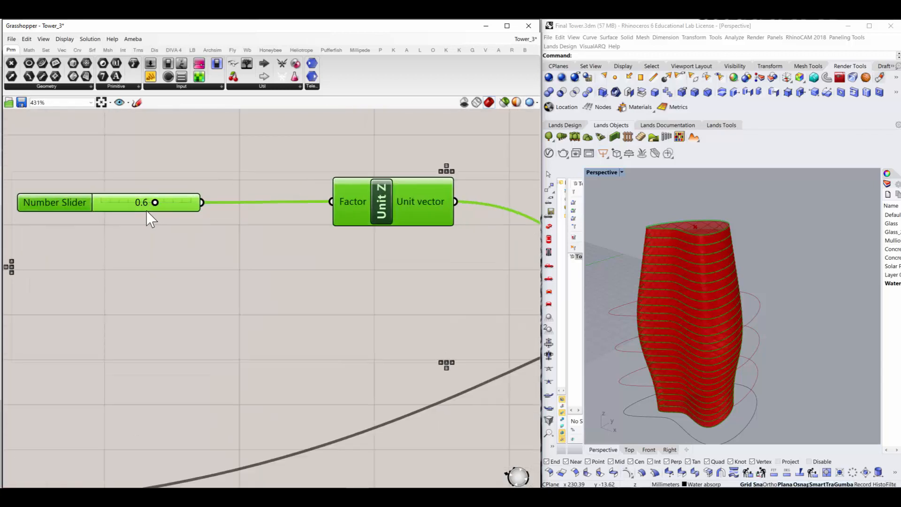
scroll(159, 230, down, 3)
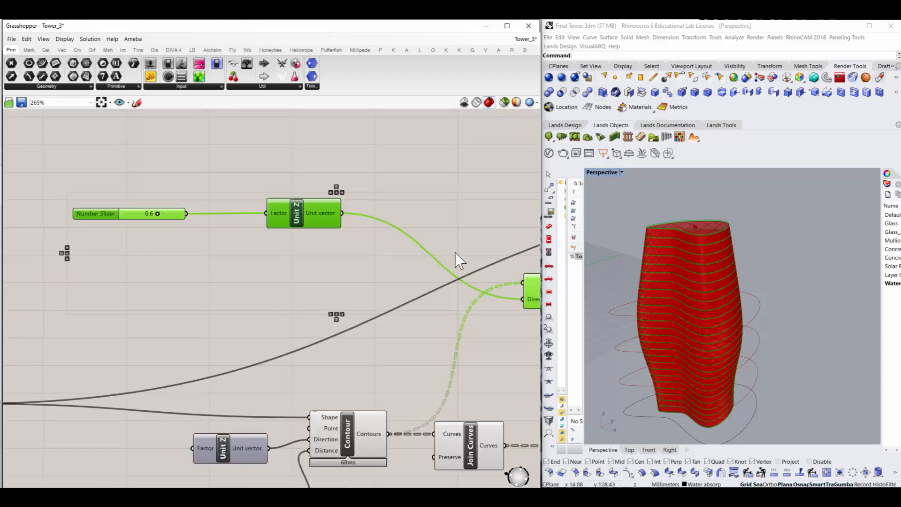
scroll(307, 262, down, 4)
scroll(453, 282, up, 5)
scroll(441, 294, down, 3)
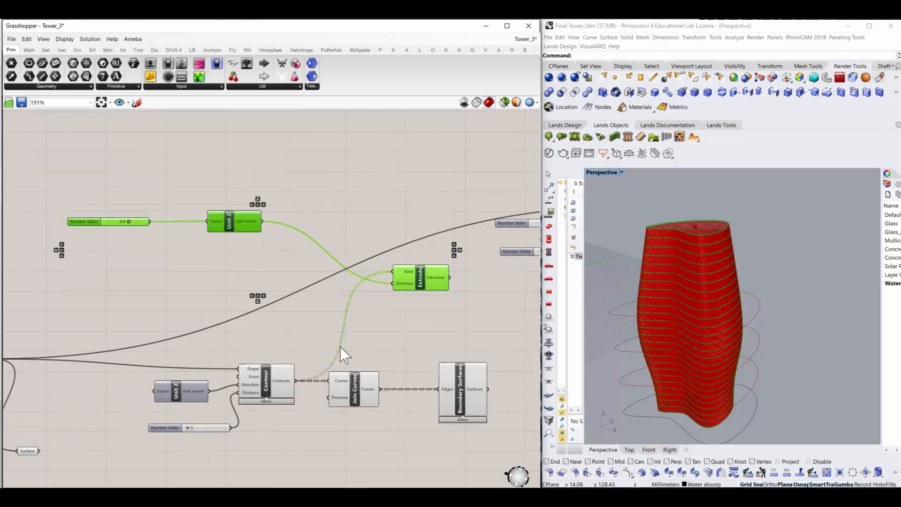
scroll(369, 303, up, 2)
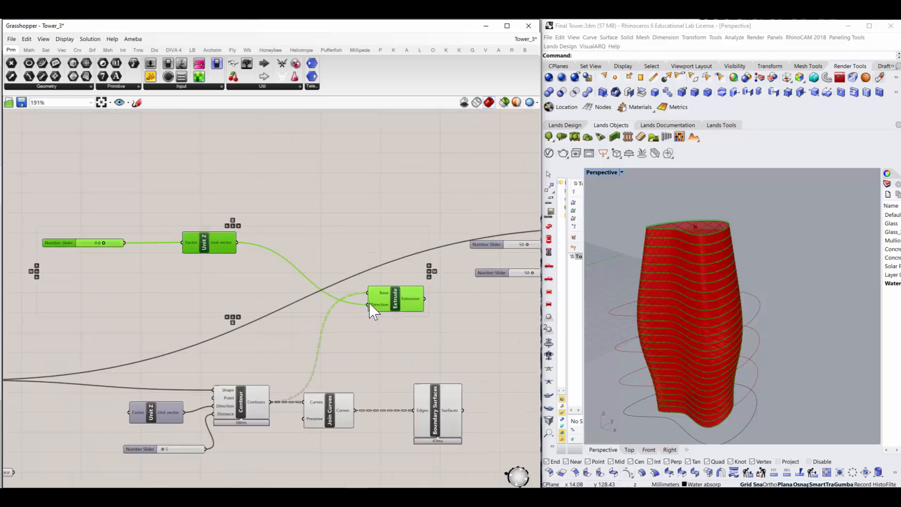
click(257, 356)
Step: Test a Contour distance of 16 on the tower, and reset the distance to 5
scroll(249, 373, down, 2)
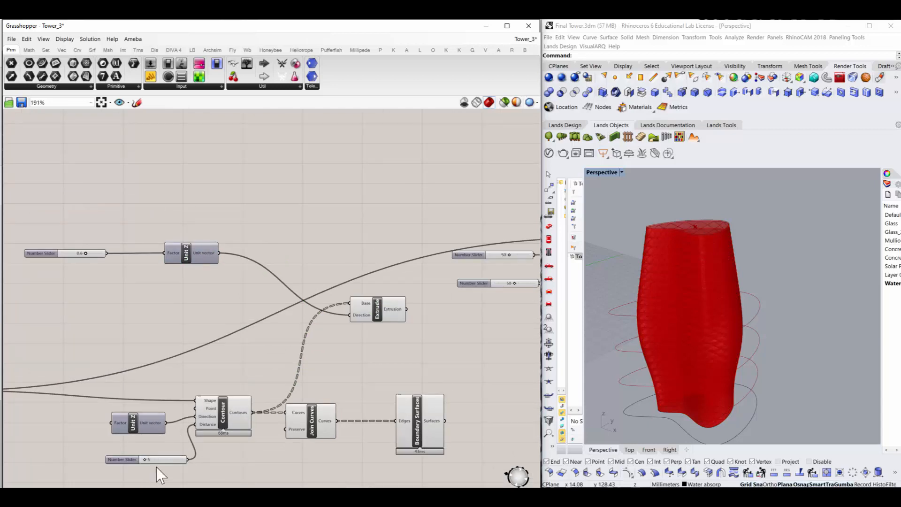
scroll(156, 459, up, 3)
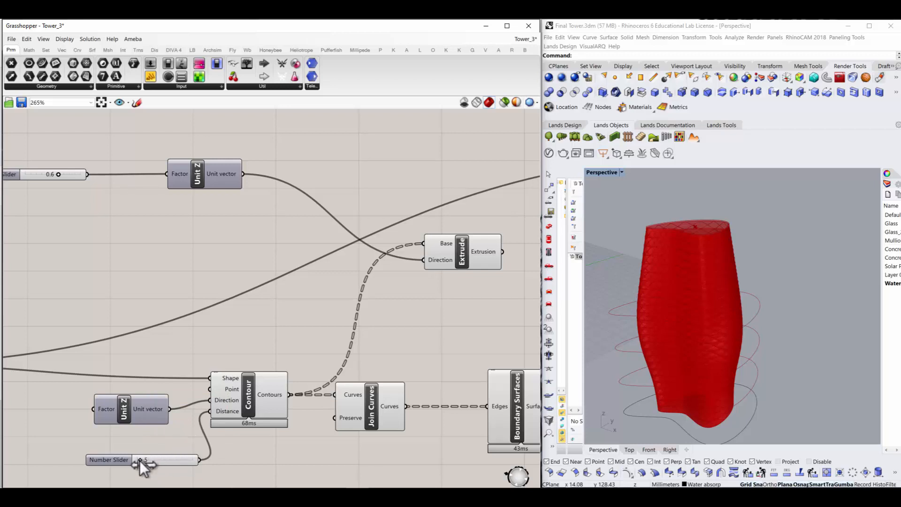
drag(143, 459, 146, 459)
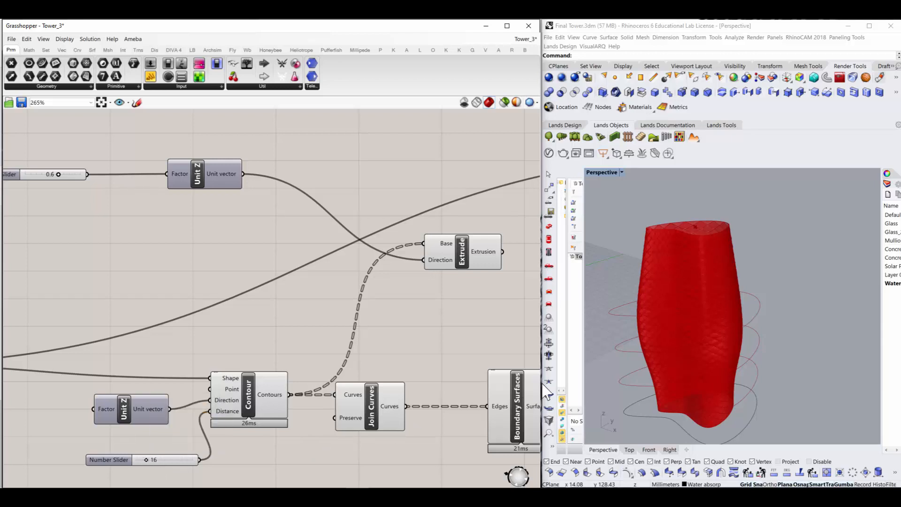
right_drag(615, 348, 616, 336)
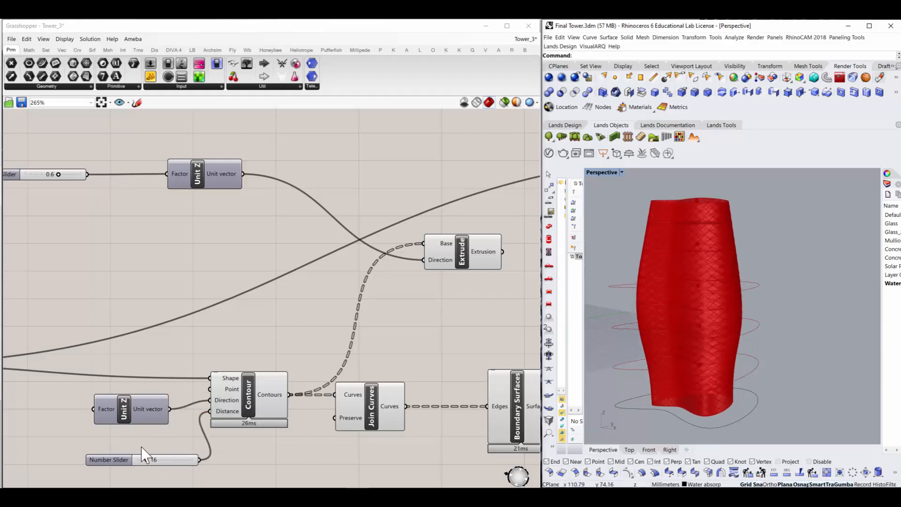
mouse_move(142, 458)
mouse_down()
mouse_move(123, 459)
mouse_move(139, 459)
mouse_up()
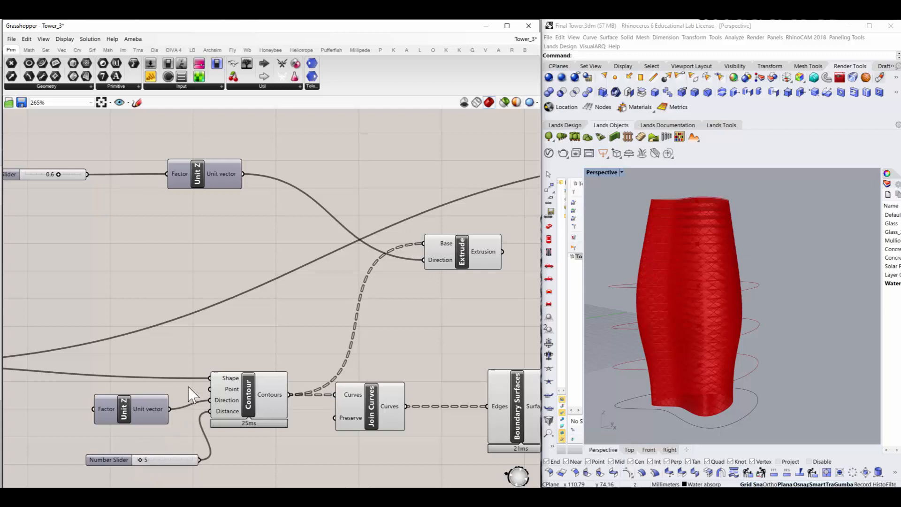
Step: View the tower from another angle and highlight its floor contours by selecting the Contour component again
scroll(188, 392, down, 4)
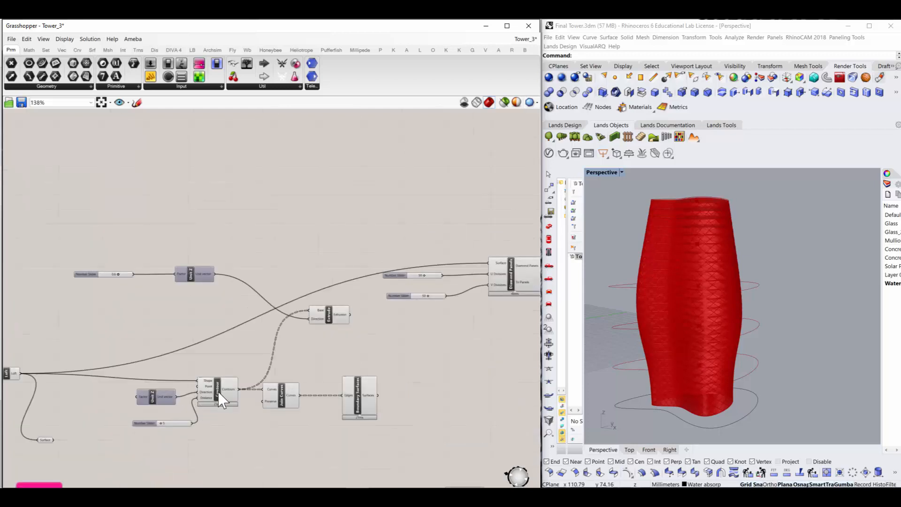
scroll(164, 445, up, 4)
mouse_move(750, 329)
right_down()
mouse_move(753, 338)
mouse_move(739, 340)
right_up()
scroll(217, 342, down, 3)
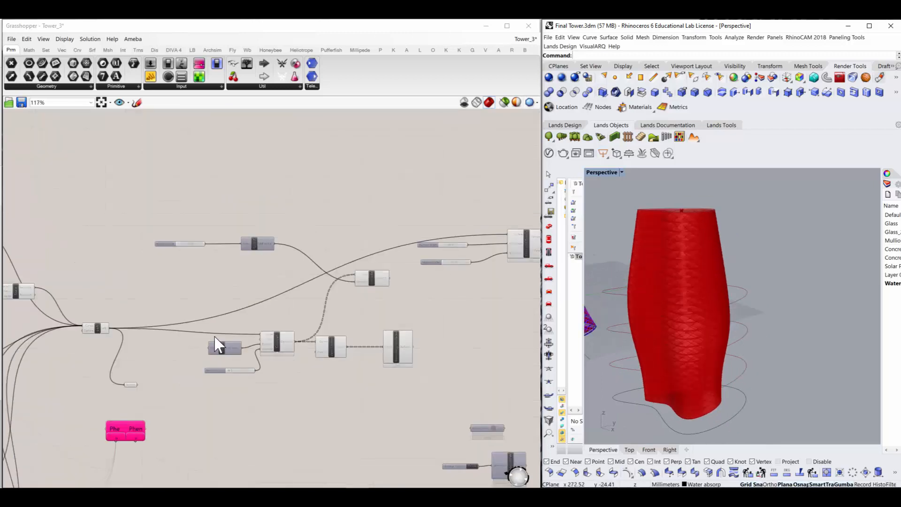
scroll(291, 351, up, 3)
click(323, 349)
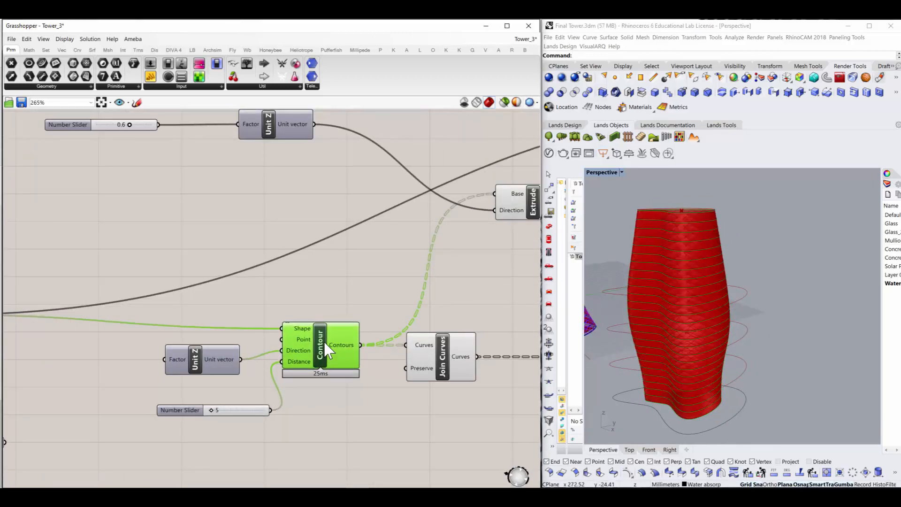
Step: Select the Loft component again to compare the lofted surface with the contours derived from it
scroll(328, 361, down, 5)
scroll(124, 358, up, 3)
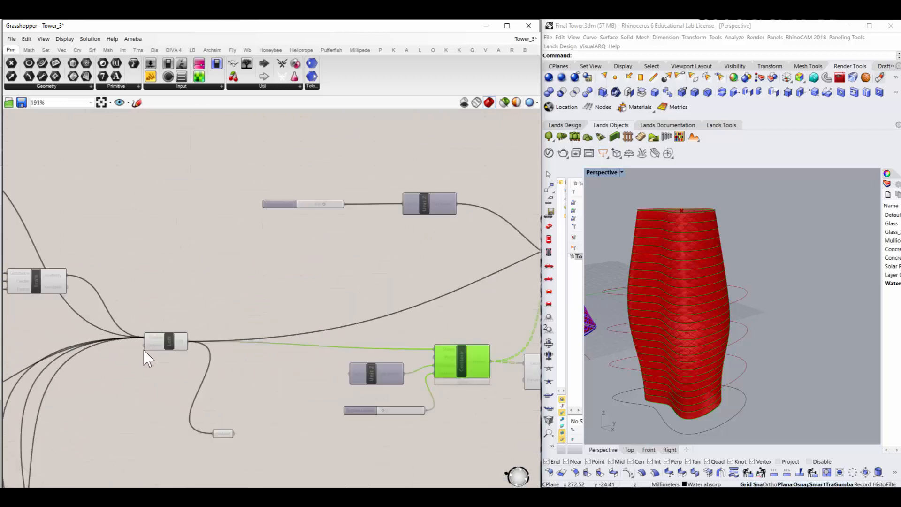
click(175, 342)
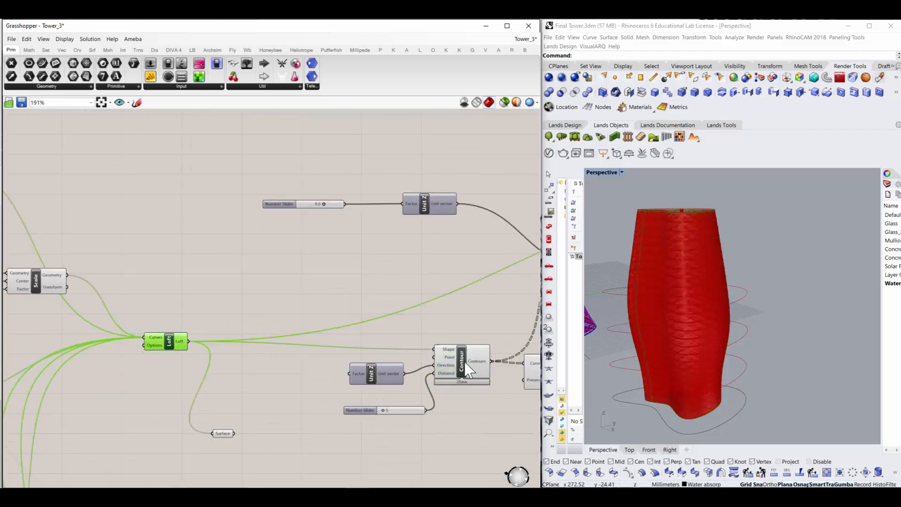
Step: Move the Extrude component, its Unit Z and the 0.6 Number Slider into a compact row above the Contour component
scroll(464, 362, up, 4)
scroll(312, 431, down, 3)
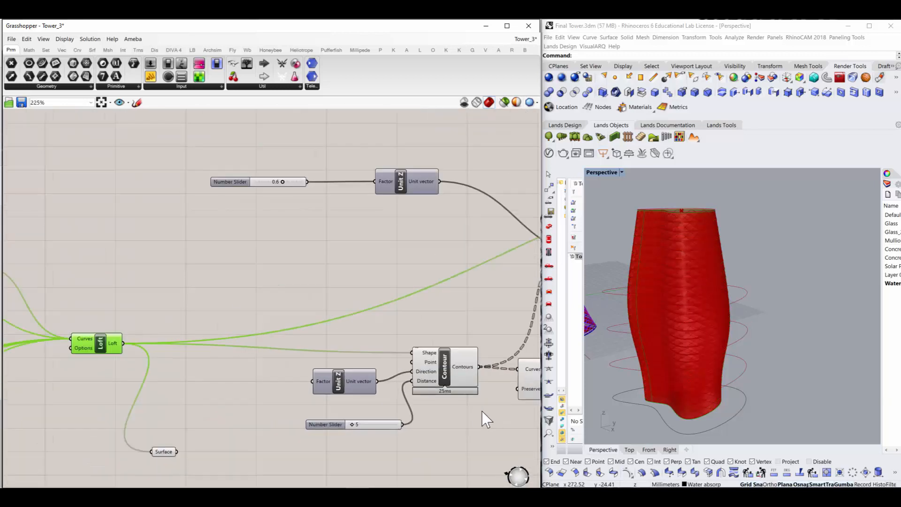
scroll(487, 413, up, 2)
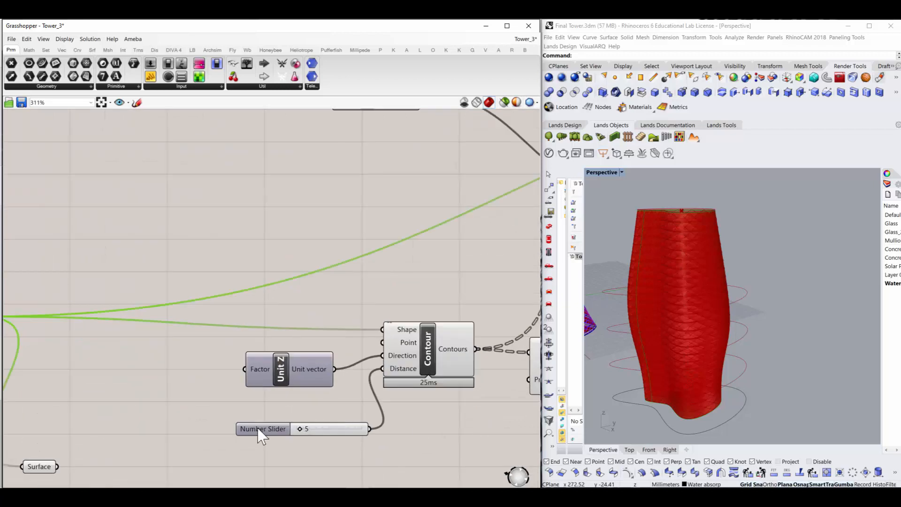
scroll(302, 430, down, 4)
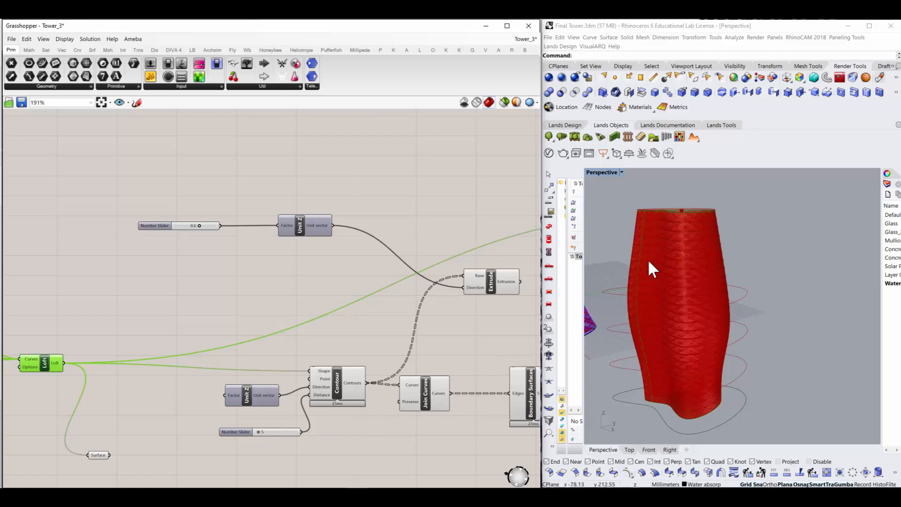
drag(475, 288, 419, 302)
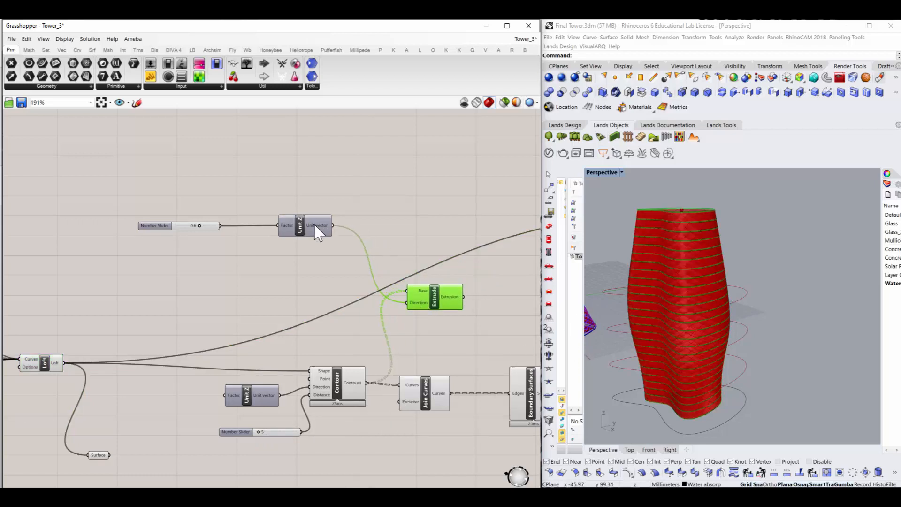
drag(317, 230, 313, 294)
drag(162, 225, 123, 291)
drag(416, 301, 366, 289)
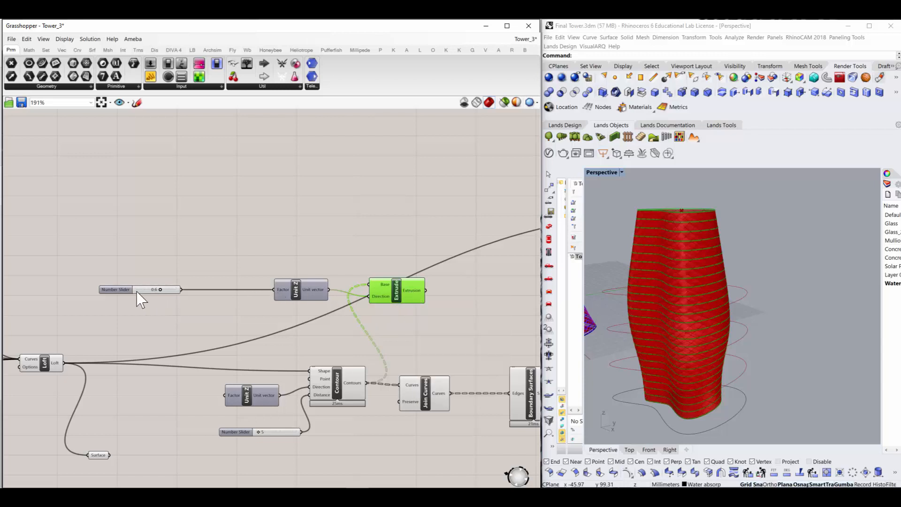
drag(116, 292, 138, 287)
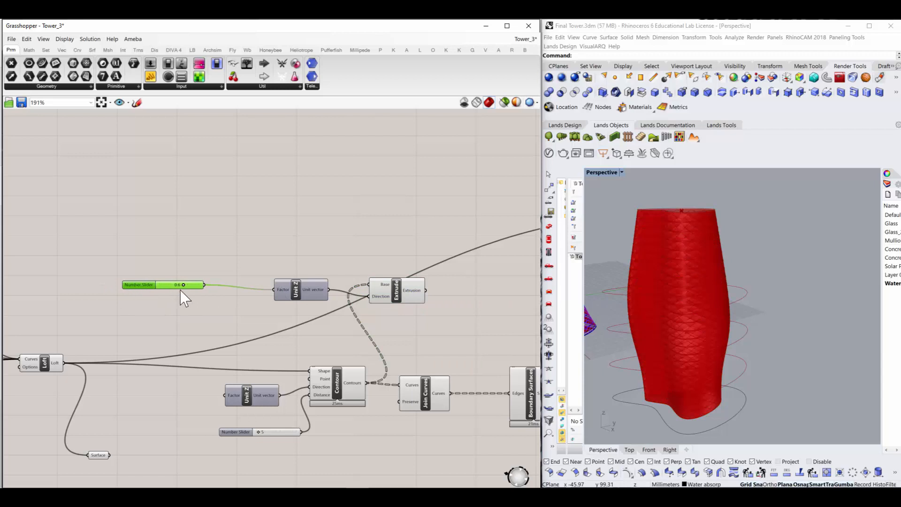
Step: Select the Extrude component to highlight the extruded floor bands on the tower and follow the definition on to Boundary Surfaces
scroll(413, 305, up, 3)
click(403, 296)
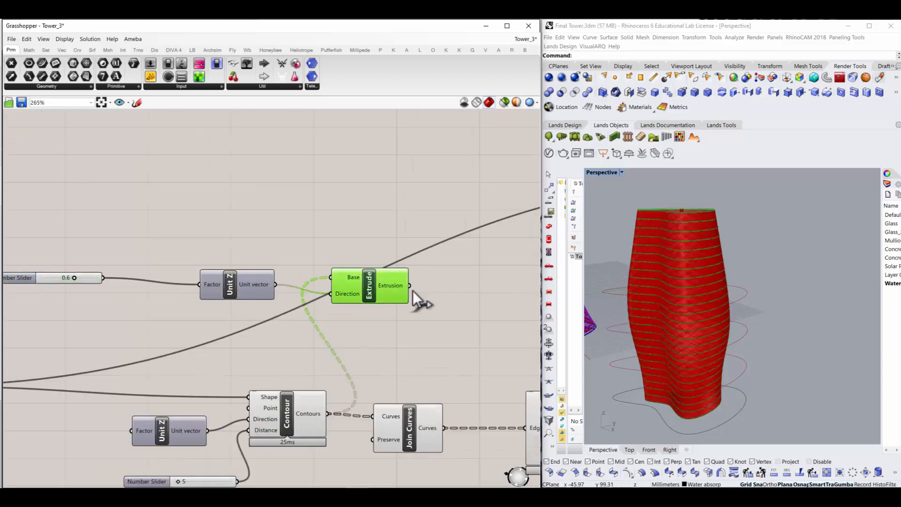
scroll(303, 335, down, 4)
scroll(381, 359, up, 2)
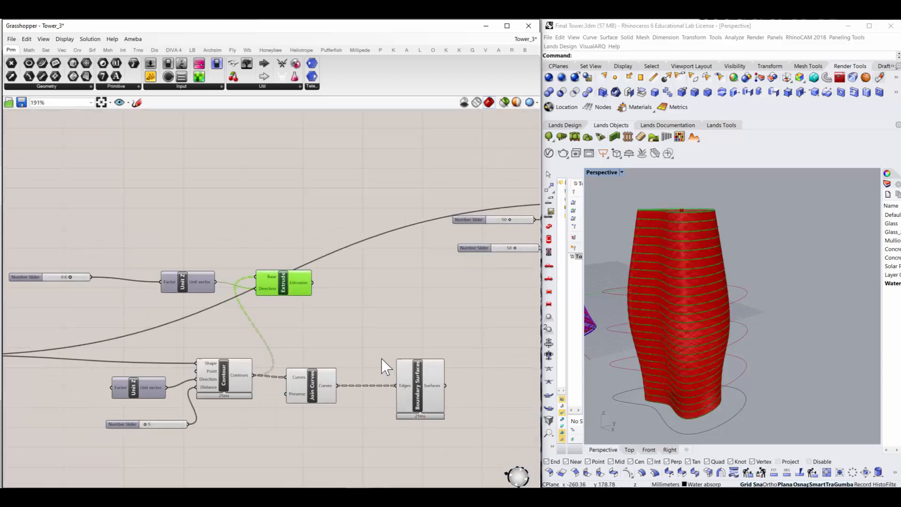
scroll(381, 358, down, 4)
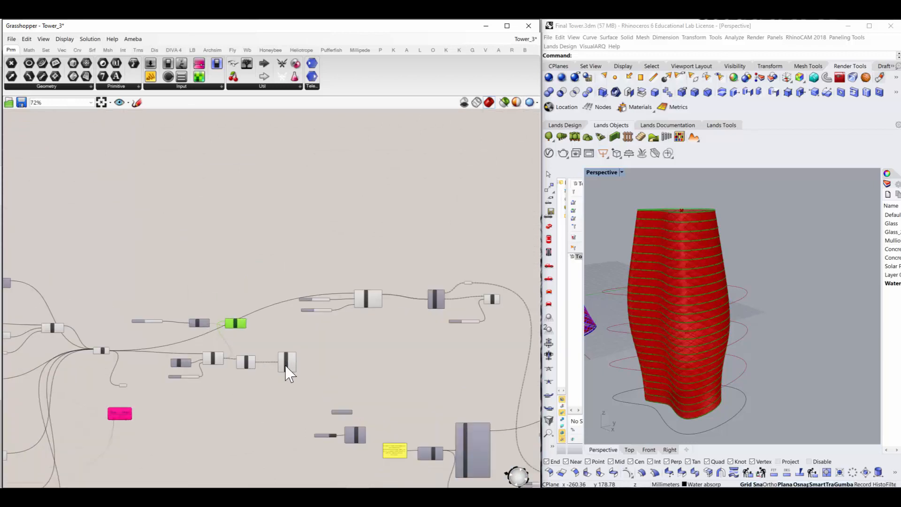
scroll(286, 367, up, 4)
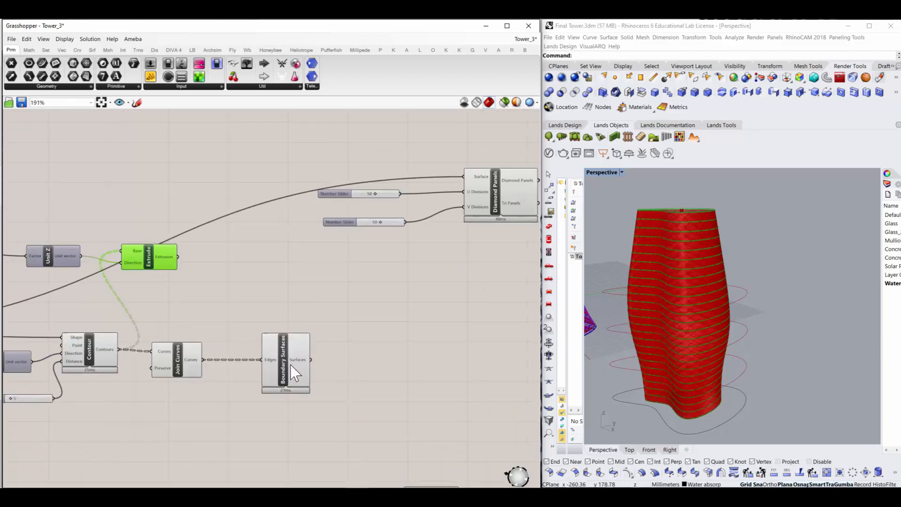
Step: Select Join Curves and Boundary Surfaces in turn to highlight the joined contours and the floor surfaces, and clear the selection
click(160, 365)
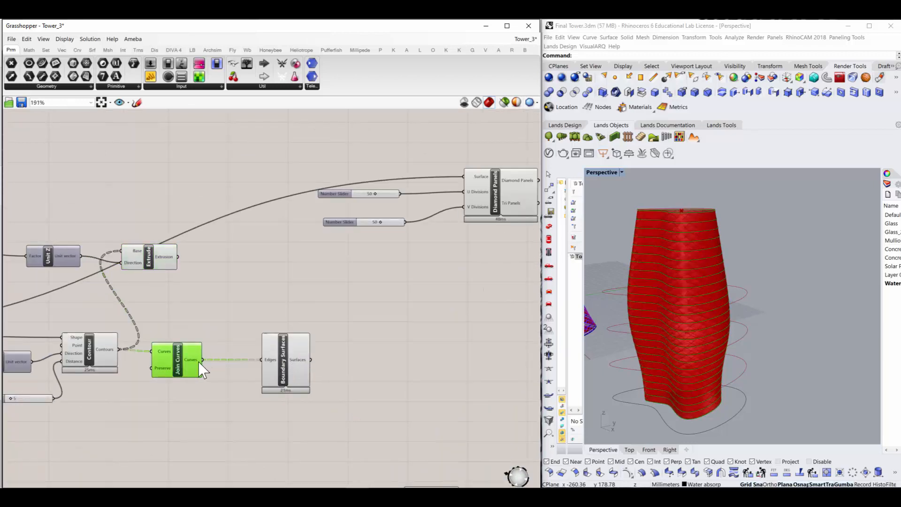
click(301, 370)
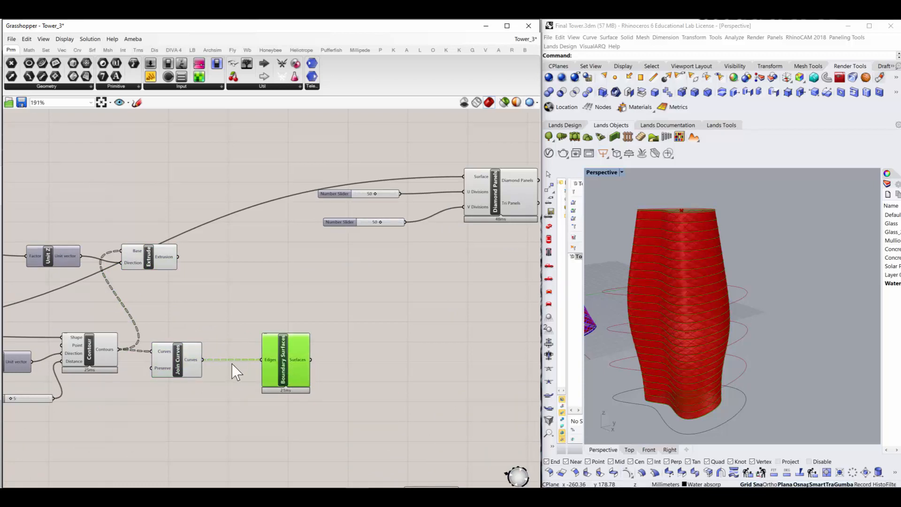
scroll(233, 364, down, 4)
scroll(179, 365, up, 4)
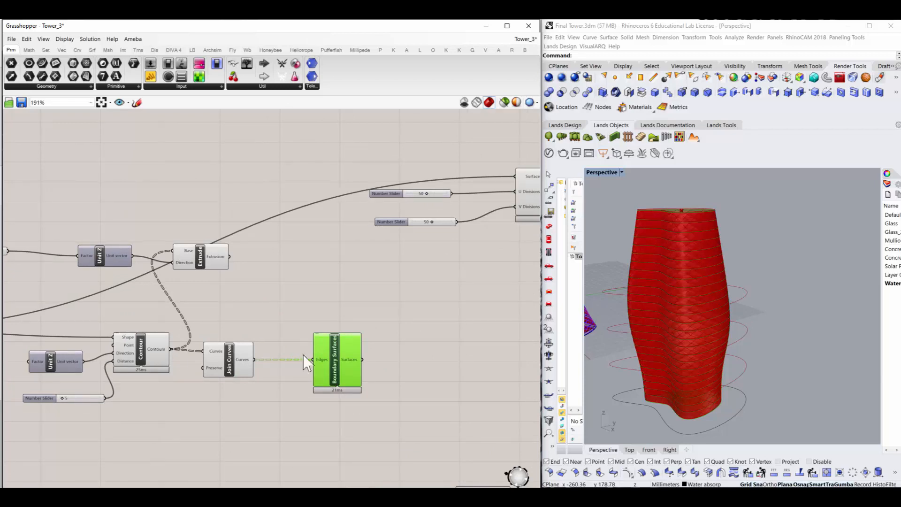
scroll(300, 365, down, 4)
scroll(329, 367, up, 3)
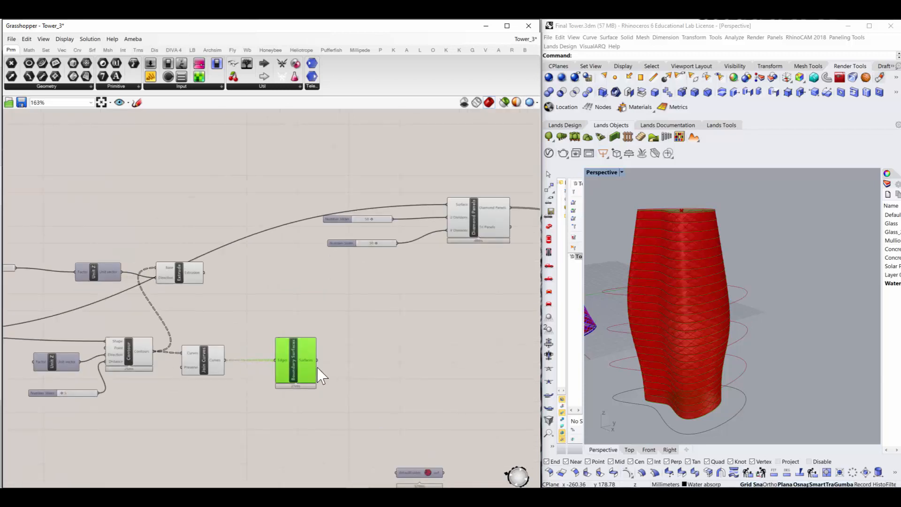
drag(306, 369, 305, 369)
click(373, 363)
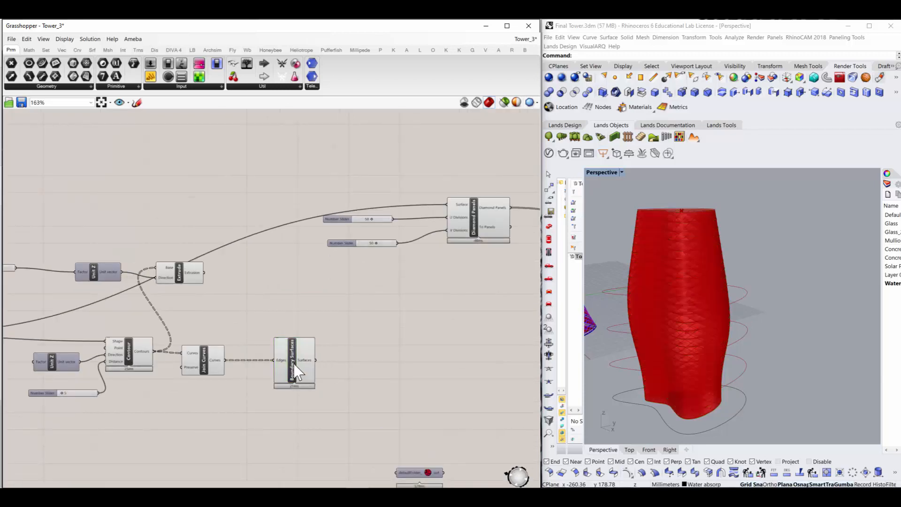
Step: Examine the Diamond Panels component with its U and V Divisions sliders, and compare it with the panelled tower surface
scroll(295, 365, down, 4)
scroll(392, 291, up, 3)
scroll(287, 286, down, 1)
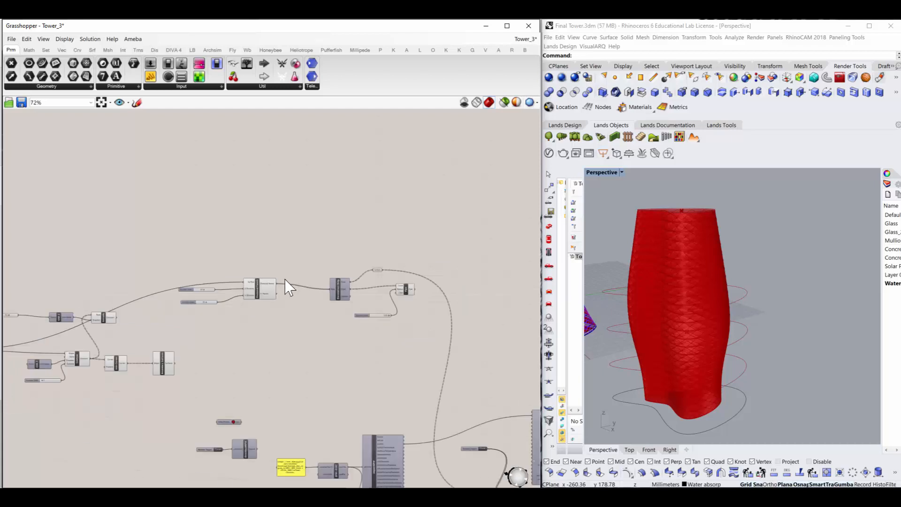
scroll(287, 287, down, 1)
scroll(231, 298, down, 1)
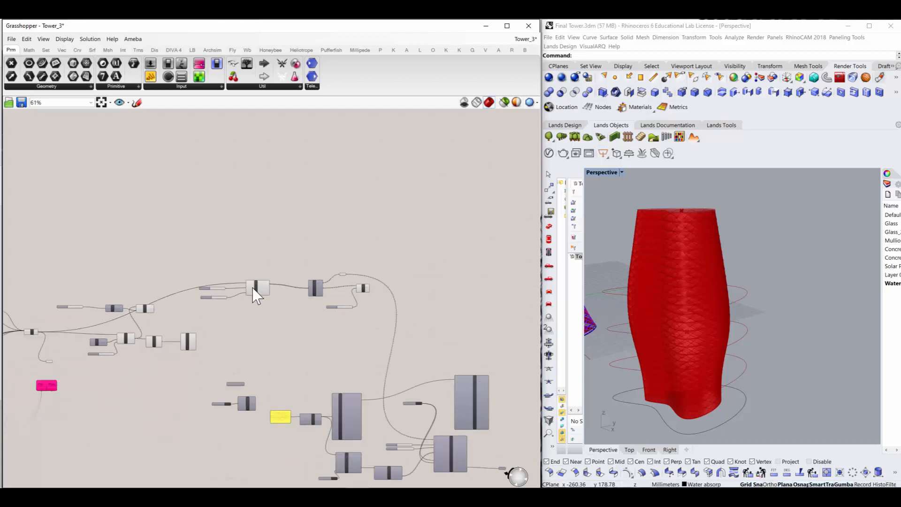
scroll(256, 295, up, 4)
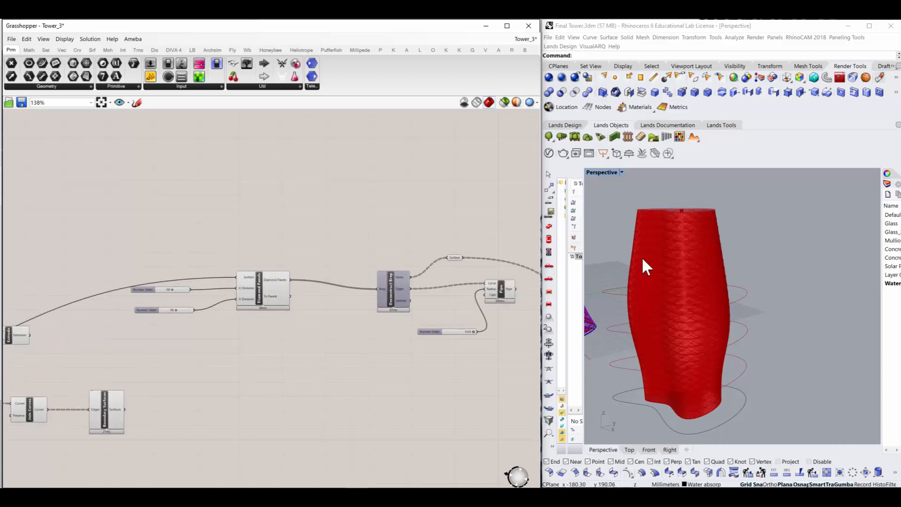
scroll(640, 257, up, 5)
scroll(641, 221, down, 3)
scroll(679, 230, down, 4)
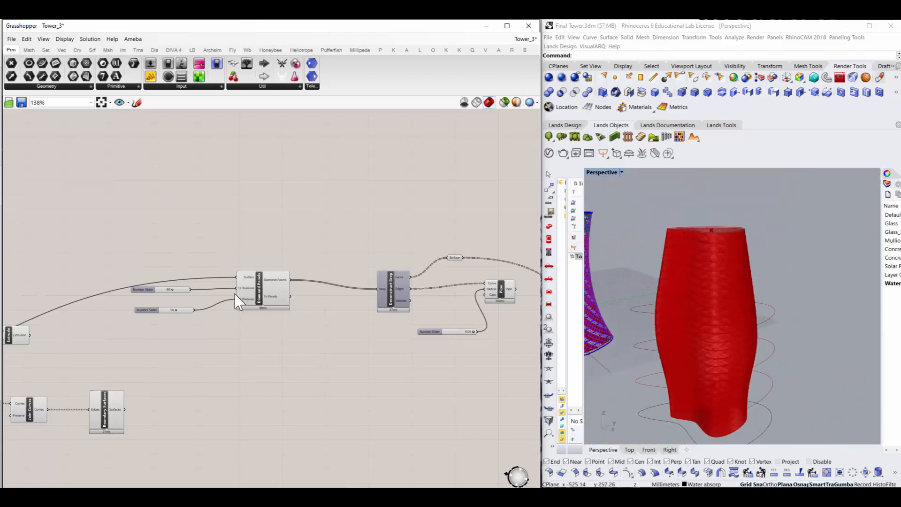
click(258, 290)
scroll(256, 291, up, 2)
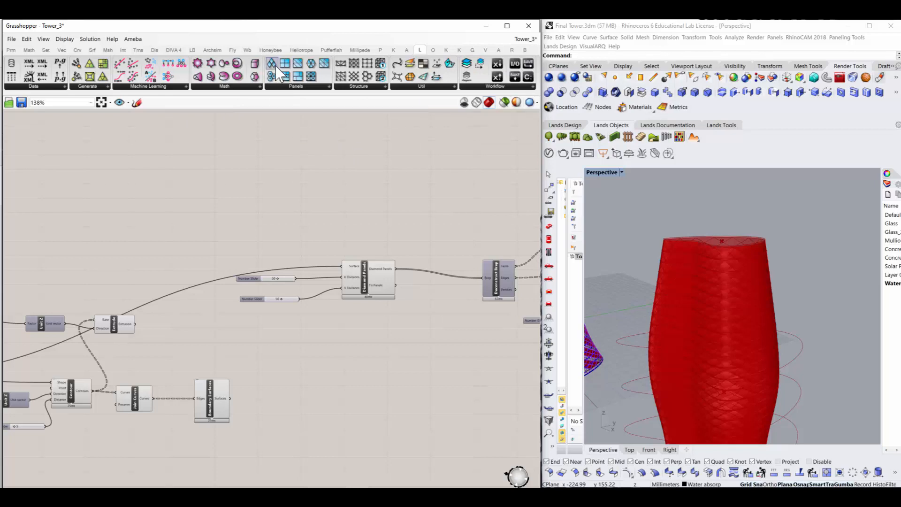
Step: Place a spare Diamond Panels component on the empty canvas above the definition, and delete it again
drag(276, 66, 308, 178)
click(318, 187)
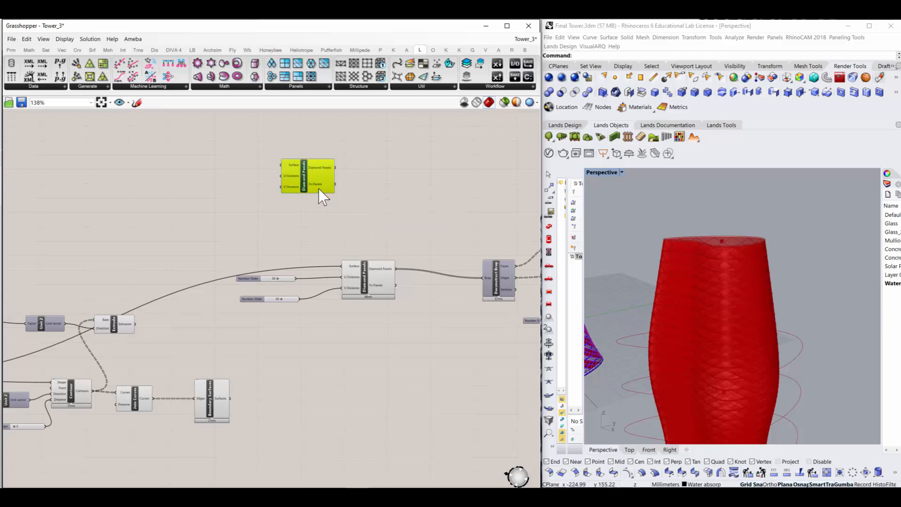
key(Delete)
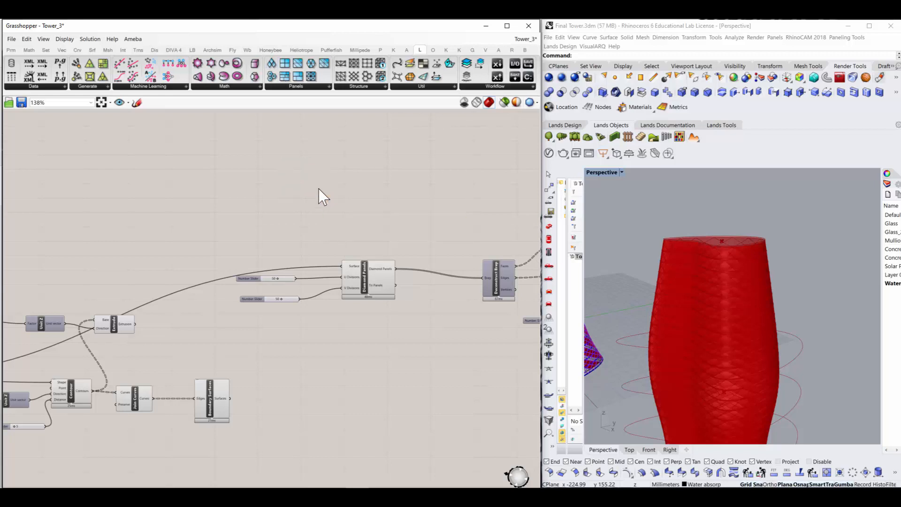
Step: Select the existing Diamond Panels component and inspect its highlighted panels on the tower from above
scroll(342, 260, up, 3)
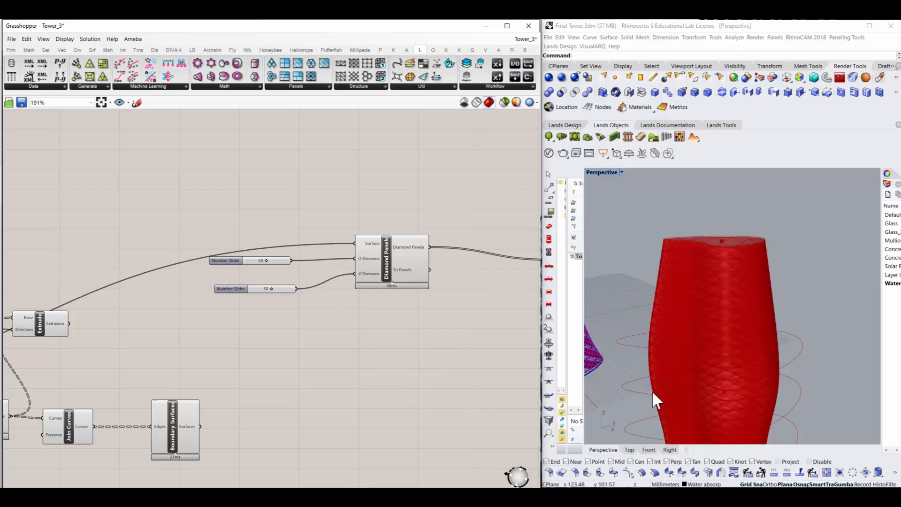
scroll(272, 321, up, 1)
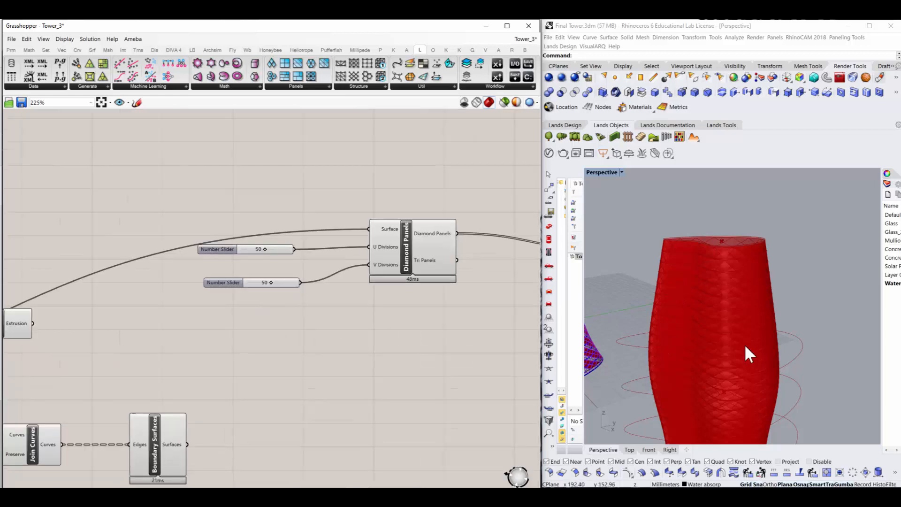
scroll(268, 369, down, 6)
scroll(436, 324, up, 3)
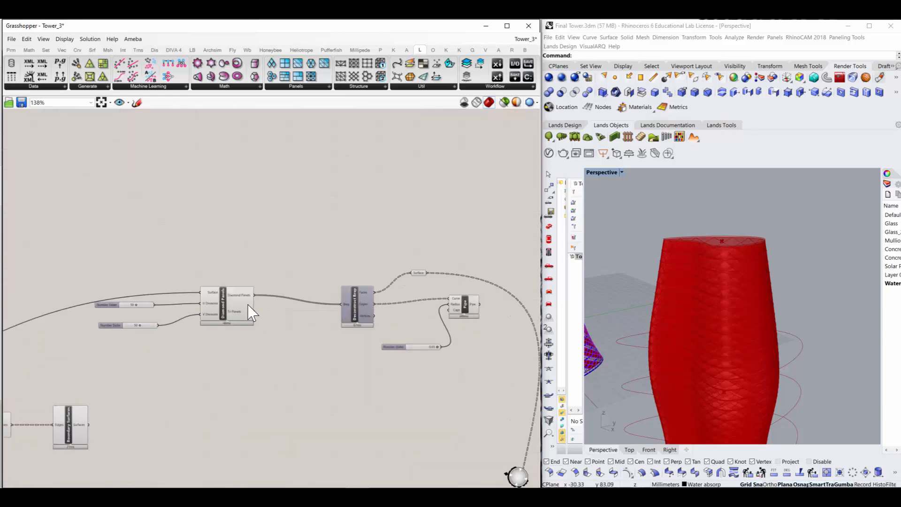
click(230, 305)
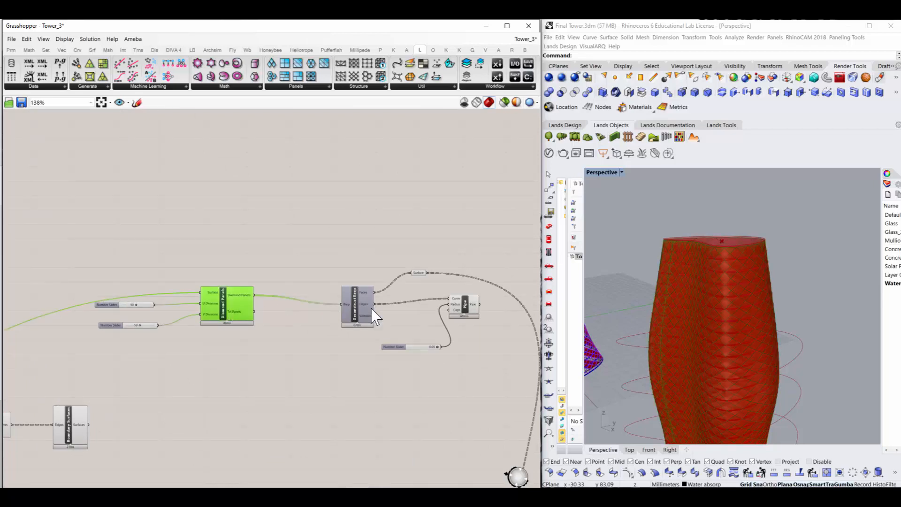
right_drag(752, 260, 711, 308)
scroll(708, 307, up, 5)
scroll(704, 303, down, 3)
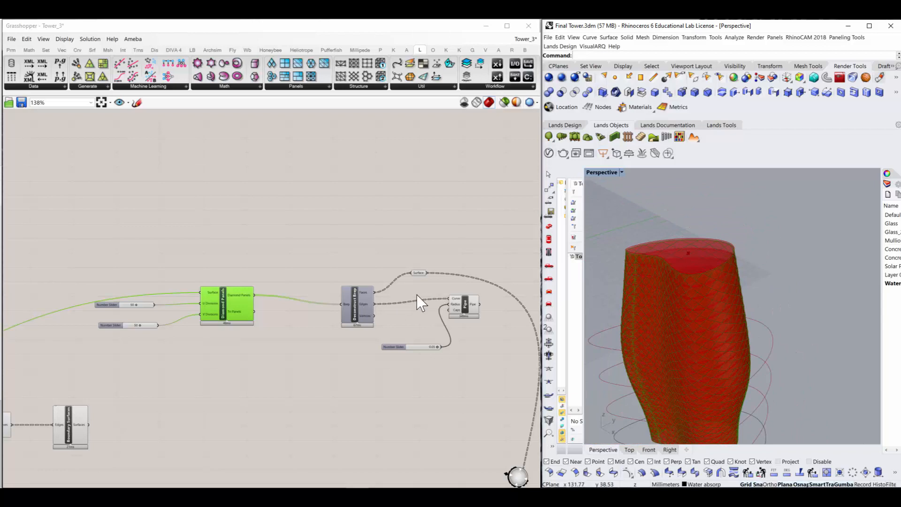
Step: Select the Deconstruct Brep component and examine how its faces and edges feed the Surface and Pipe components
scroll(362, 287, up, 2)
click(364, 300)
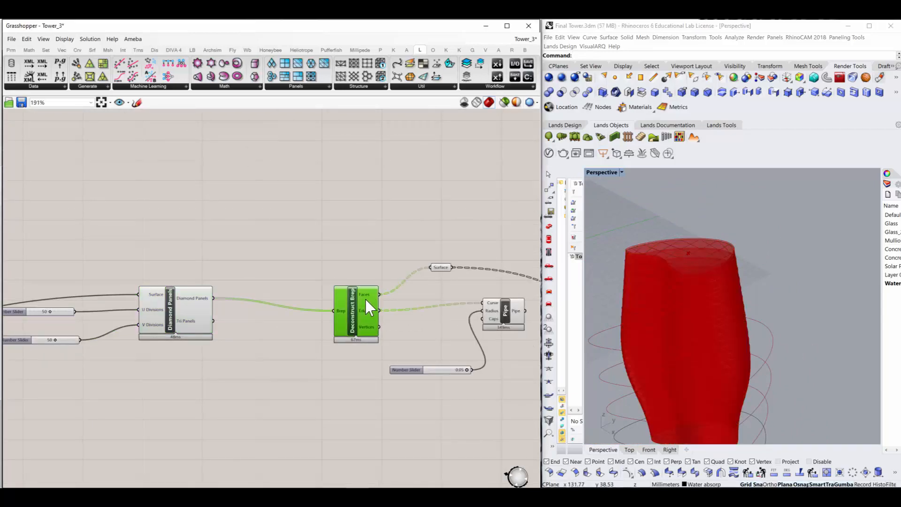
scroll(343, 290, down, 4)
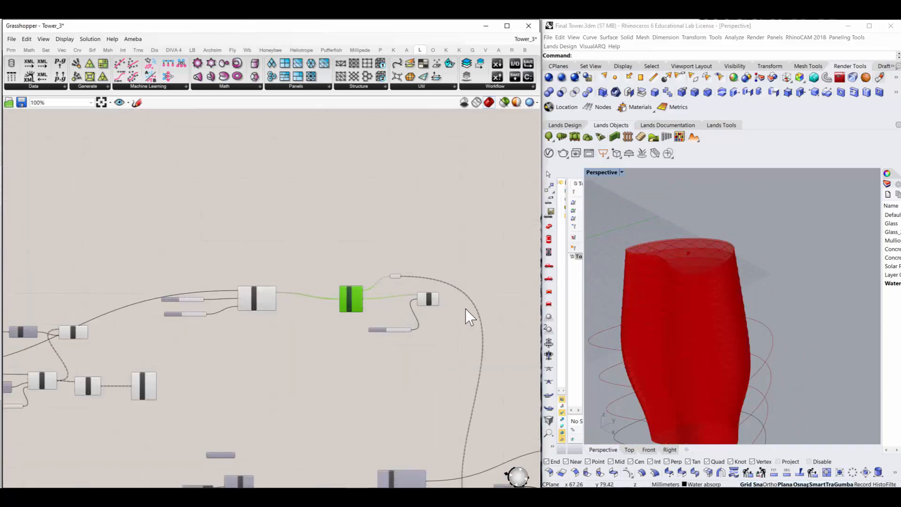
scroll(466, 317, up, 2)
scroll(648, 268, up, 4)
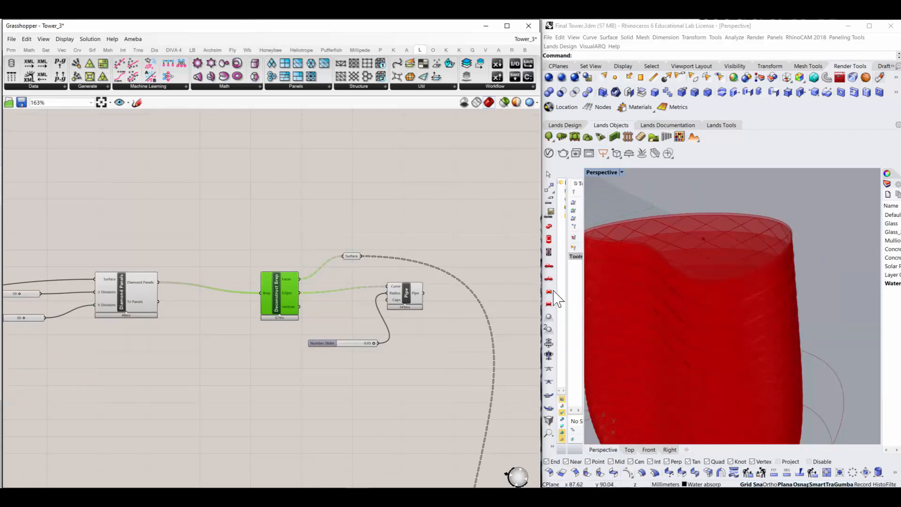
scroll(443, 341, down, 3)
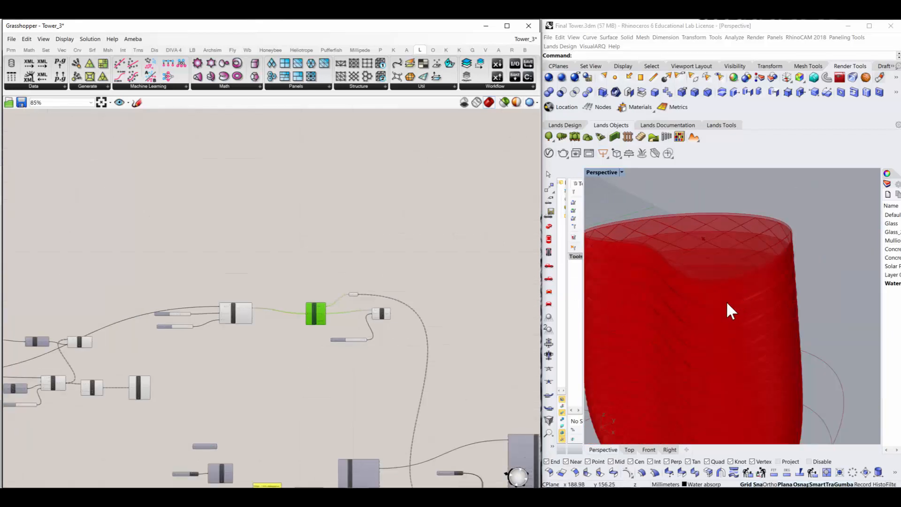
scroll(689, 320, down, 5)
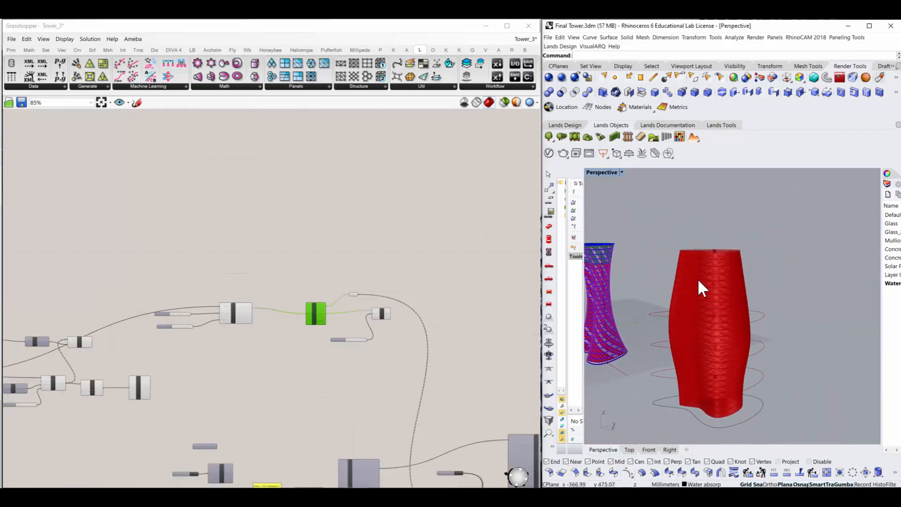
Step: Inspect the diamond pattern on the red tower's facade up close, and compare it with the neighbouring patterned tower
scroll(681, 262, up, 2)
scroll(659, 244, up, 3)
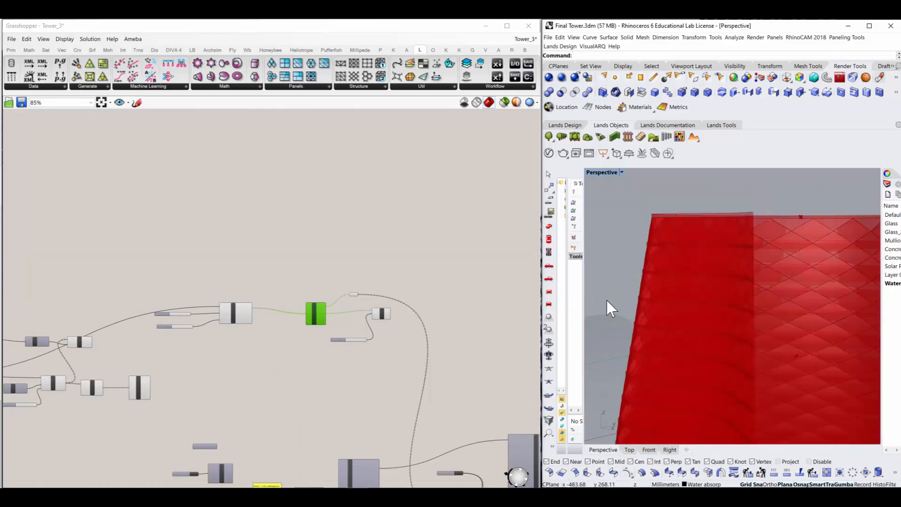
scroll(679, 296, down, 3)
scroll(716, 351, down, 3)
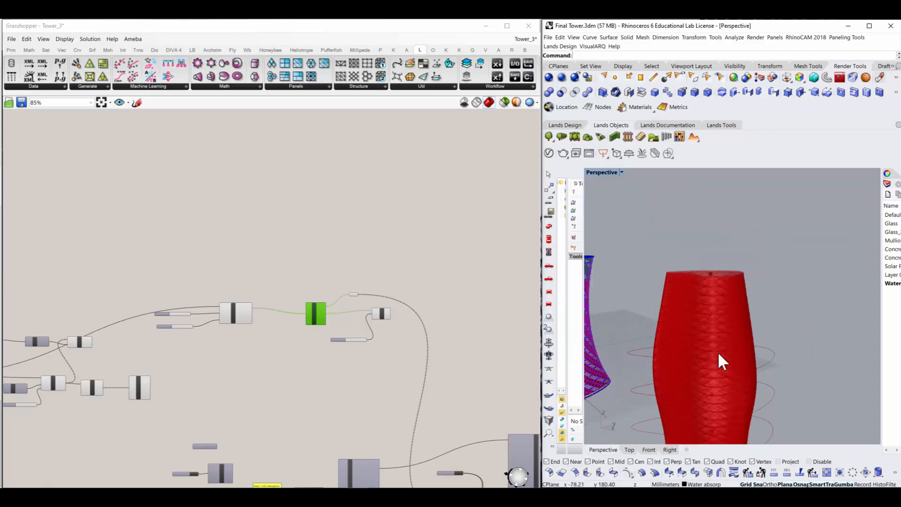
scroll(623, 316, up, 4)
scroll(620, 287, up, 2)
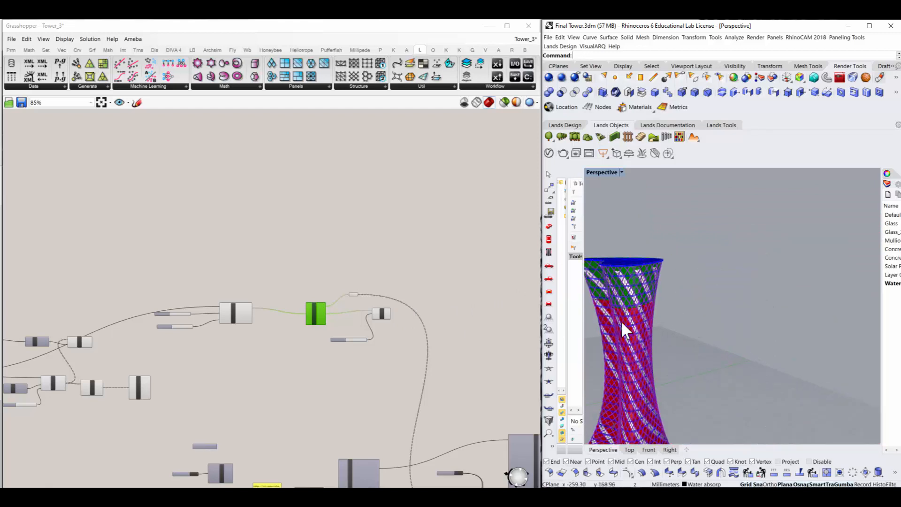
Step: Examine the striped facade pattern on the purple and green tower, and return to the plain red tower for comparison
scroll(621, 323, up, 3)
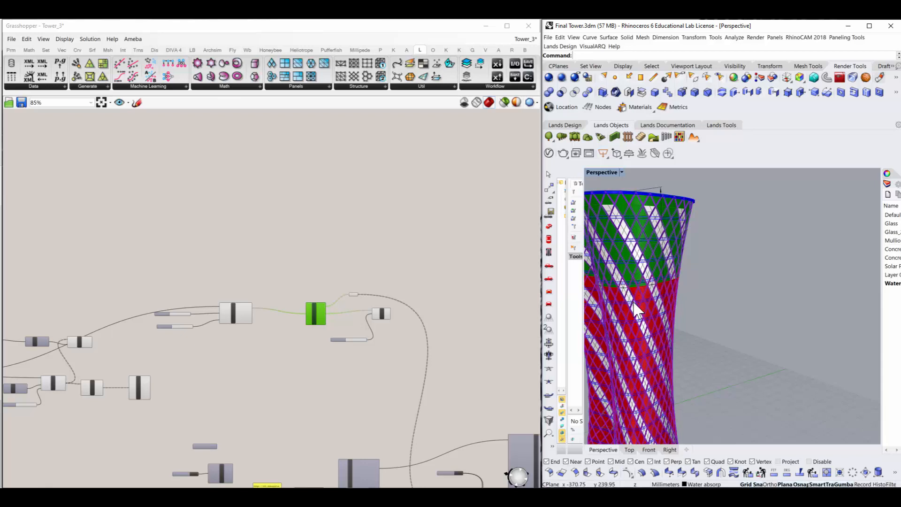
scroll(636, 312, down, 2)
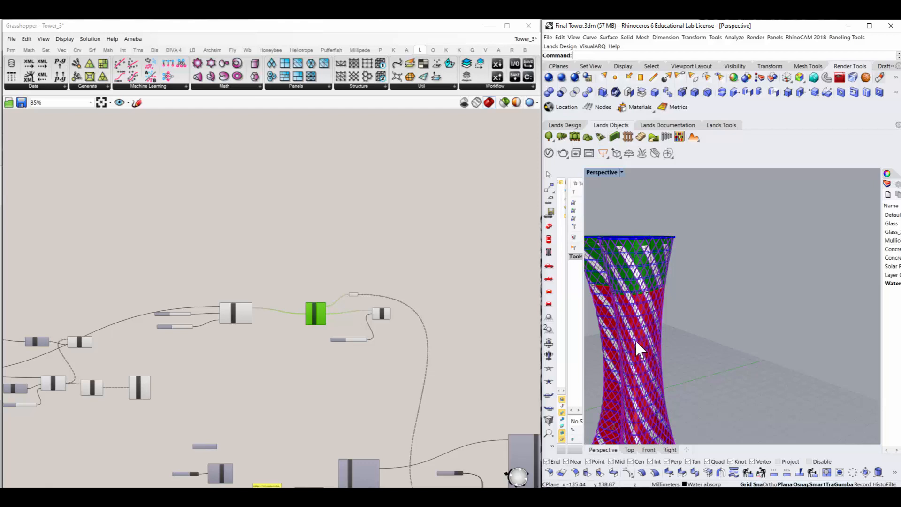
scroll(642, 317, down, 3)
scroll(781, 361, down, 2)
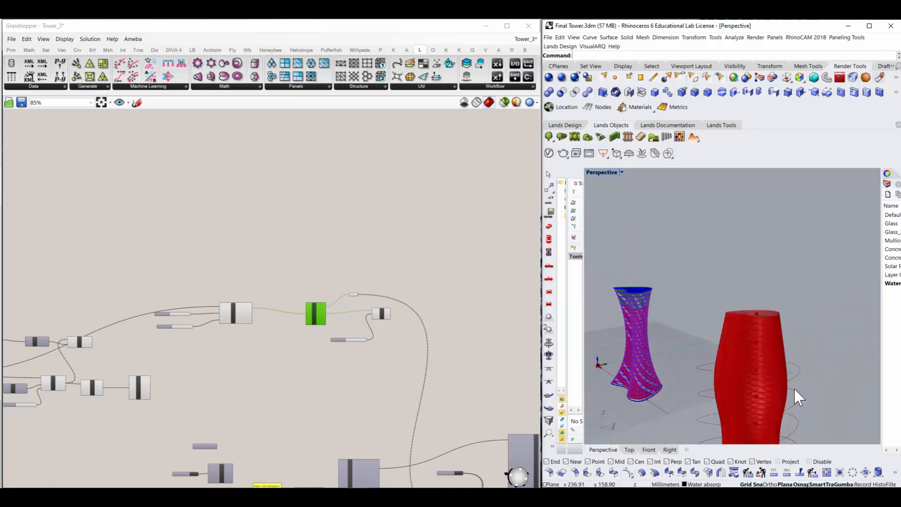
scroll(793, 387, up, 5)
scroll(350, 308, up, 5)
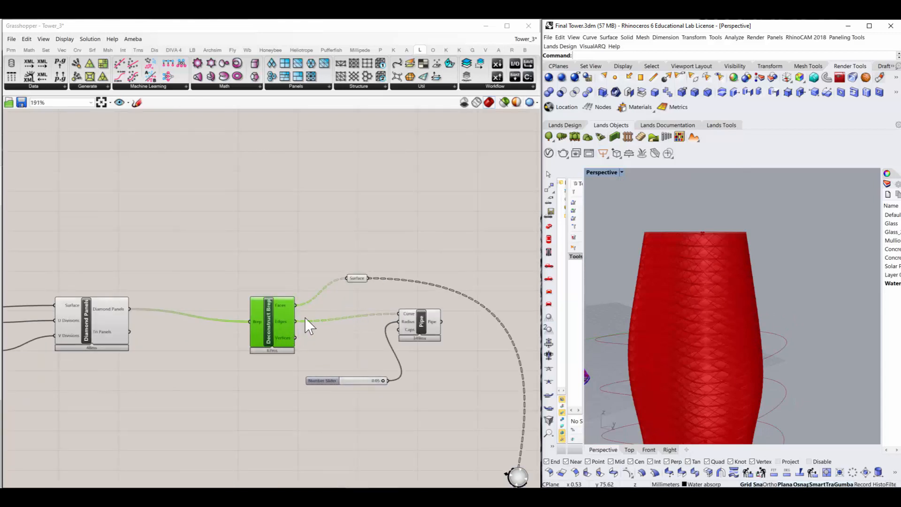
Step: Select the Surface parameter fed by the Deconstruct Brep faces, inspect its highlighted panels on the tower, and clear the selection
click(398, 309)
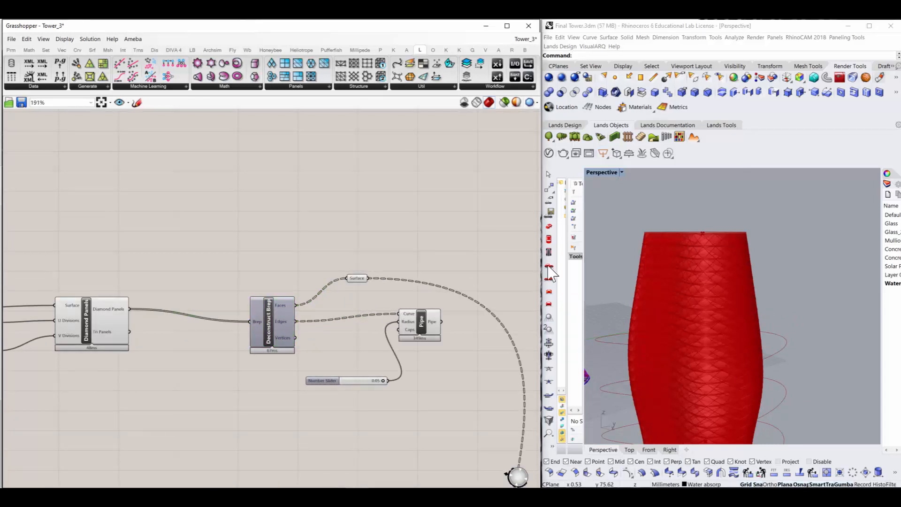
scroll(410, 297, down, 3)
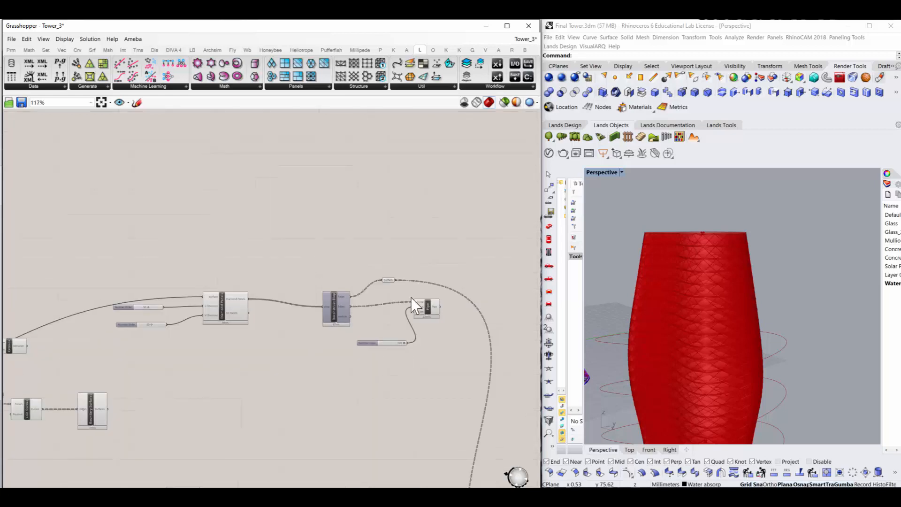
scroll(400, 281, up, 3)
click(395, 260)
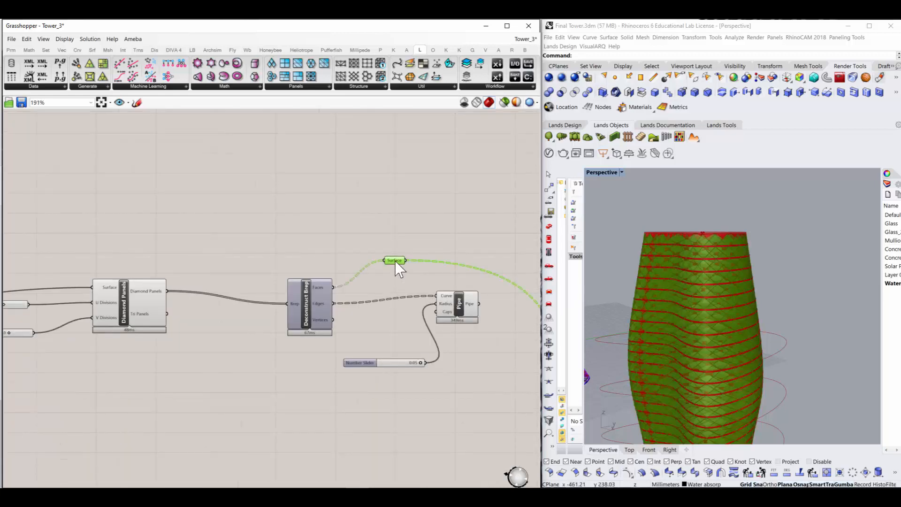
scroll(700, 243, up, 5)
scroll(693, 254, down, 5)
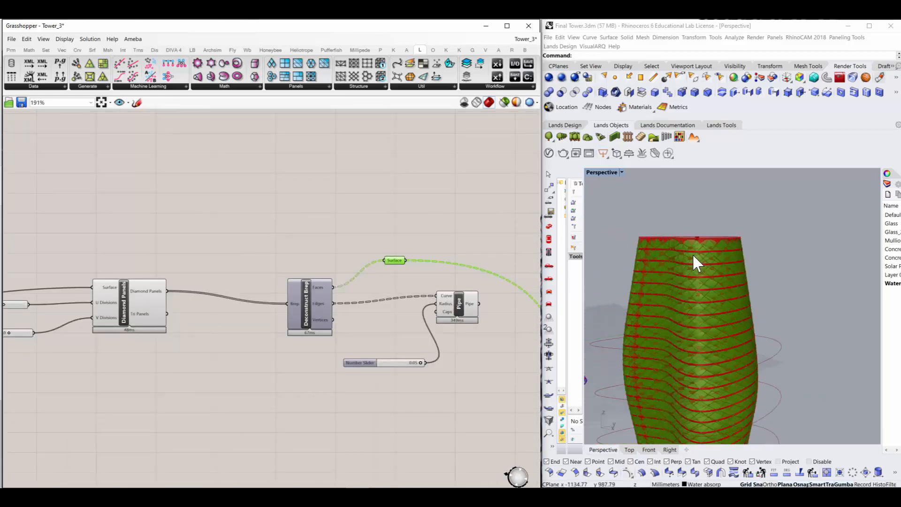
scroll(415, 258, down, 3)
scroll(381, 267, up, 2)
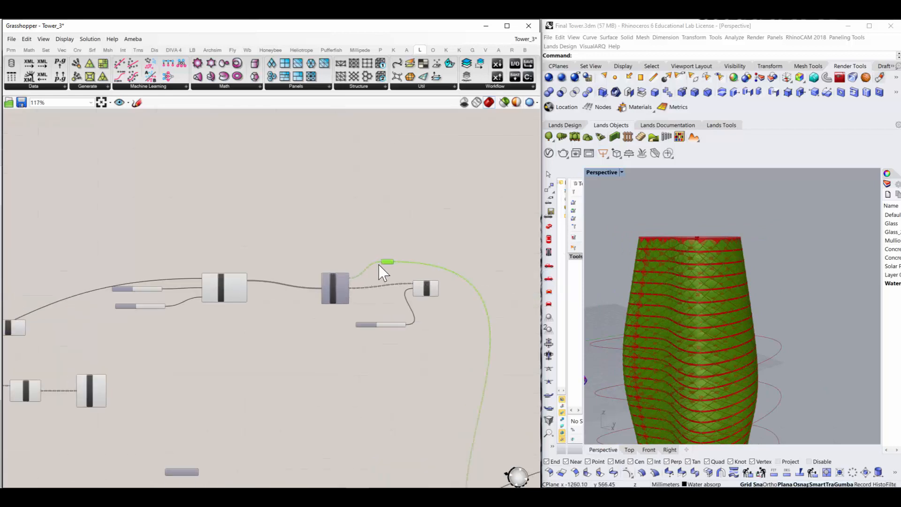
mouse_move(392, 263)
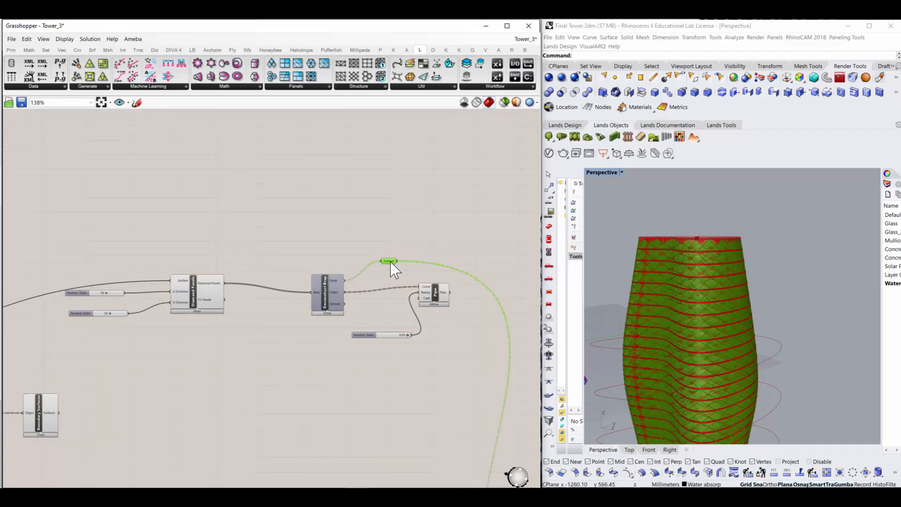
scroll(394, 270, down, 5)
click(476, 306)
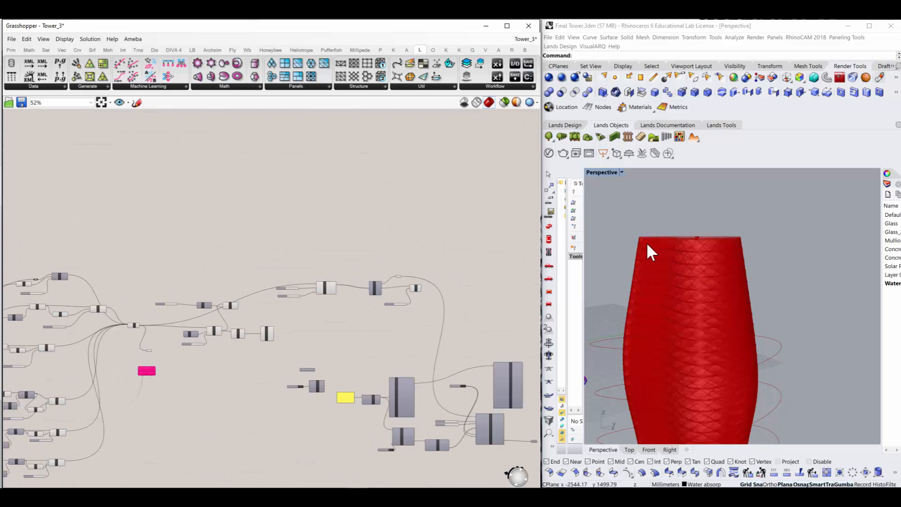
Step: Inspect the red tower's piped diamond facade from several angles, from its base up to its top
scroll(427, 294, up, 3)
scroll(428, 291, up, 2)
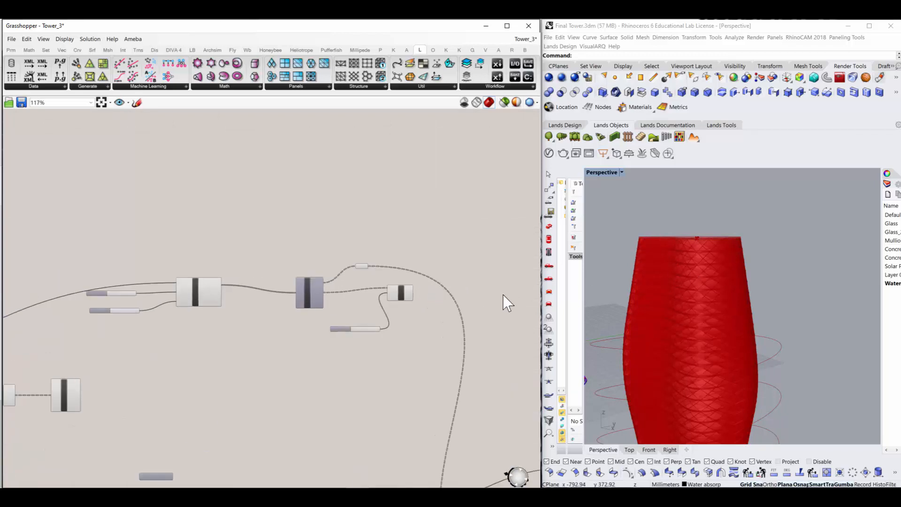
right_drag(689, 308, 768, 338)
scroll(768, 337, down, 5)
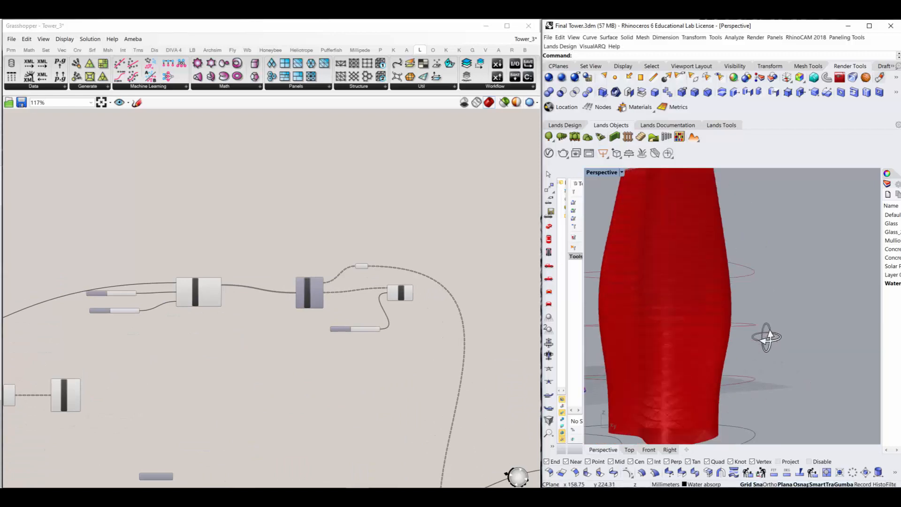
scroll(670, 403, up, 4)
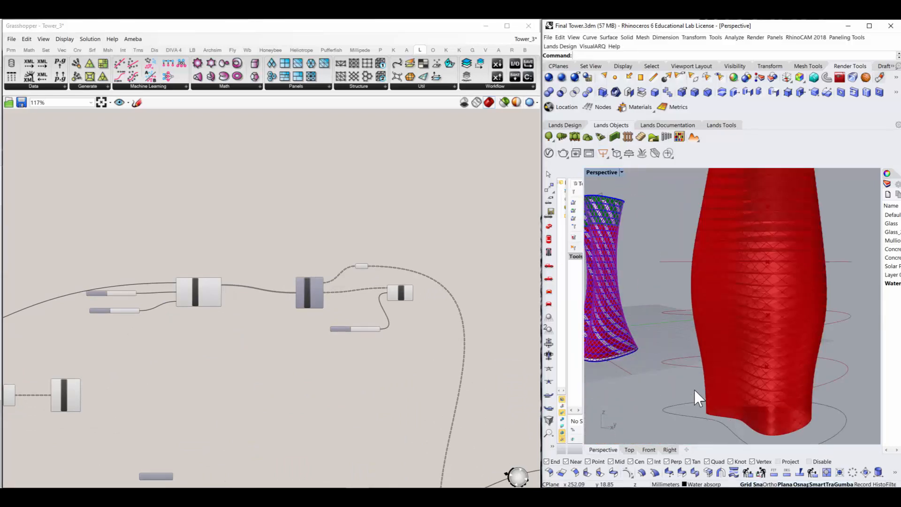
scroll(704, 371, down, 3)
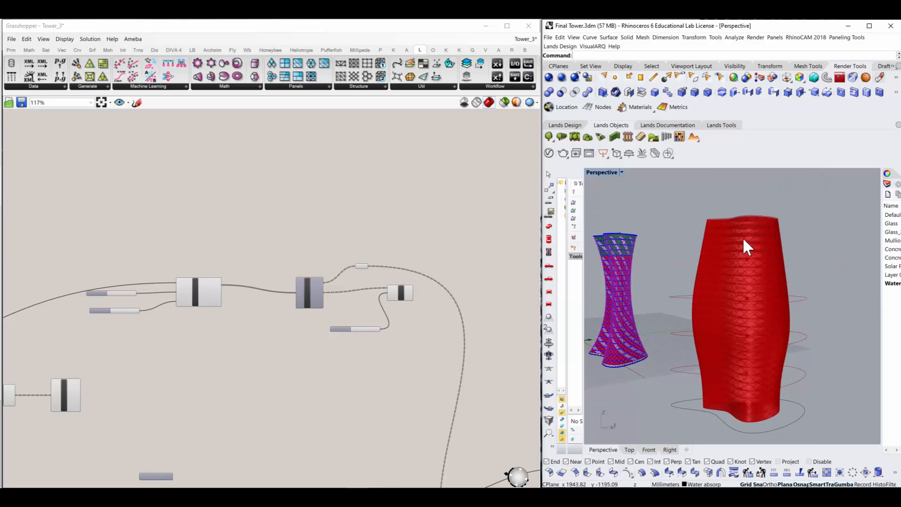
scroll(422, 289, up, 3)
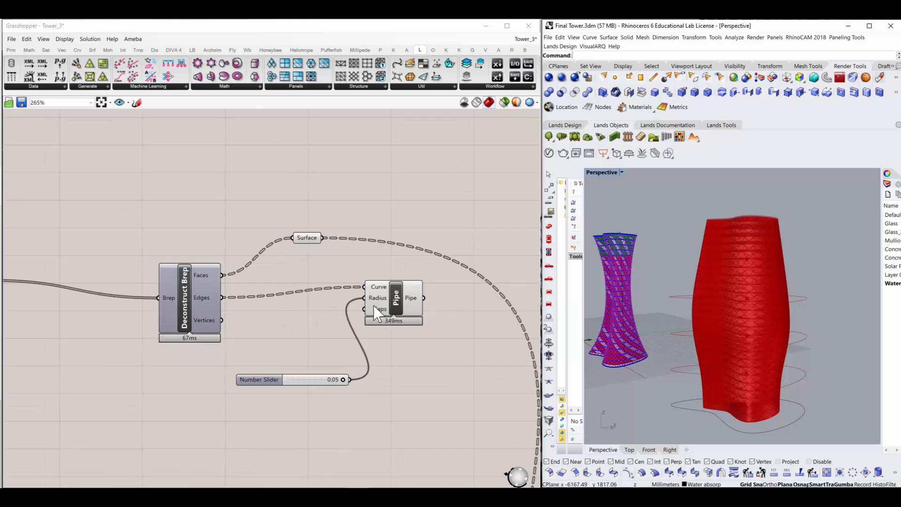
Step: Trace the wires from Deconstruct Brep to the Pipe component and through the Surface parameter down to the solar analysis group
scroll(327, 318, down, 2)
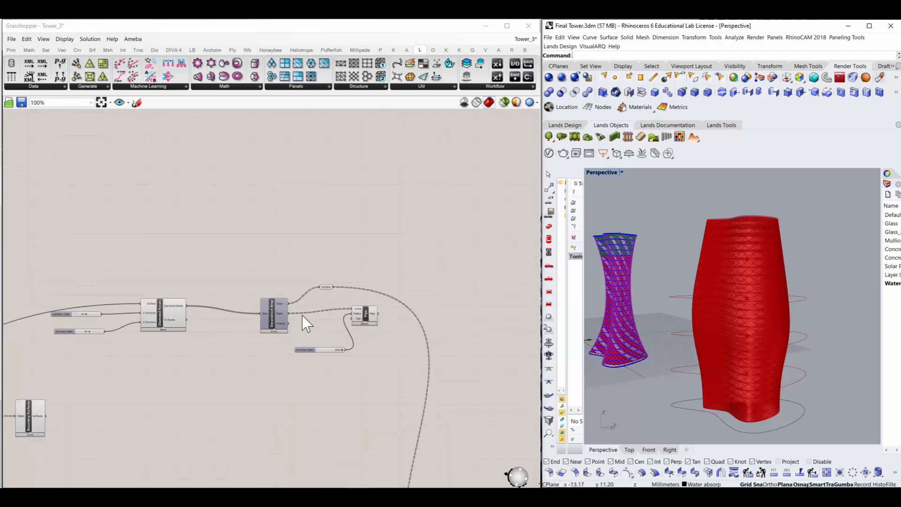
scroll(305, 309, down, 3)
scroll(311, 291, up, 4)
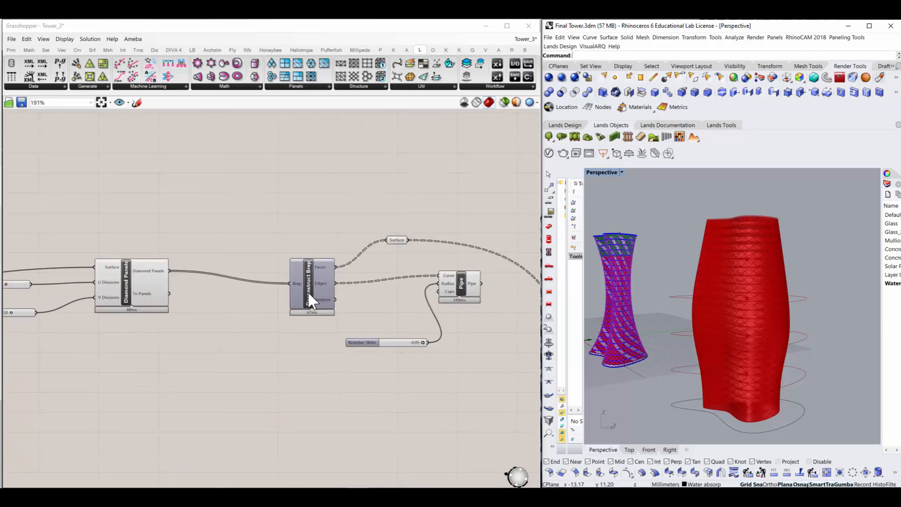
scroll(305, 294, down, 5)
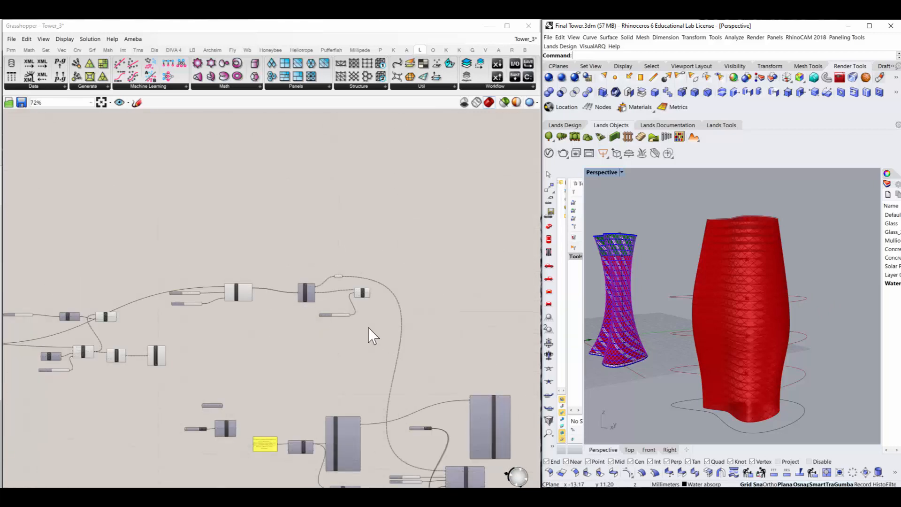
scroll(325, 253, up, 4)
scroll(299, 317, down, 6)
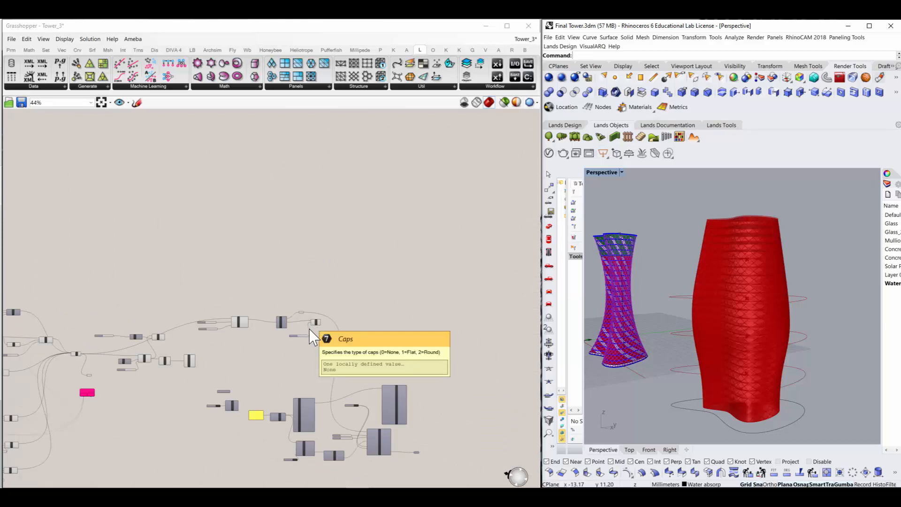
scroll(316, 331, up, 9)
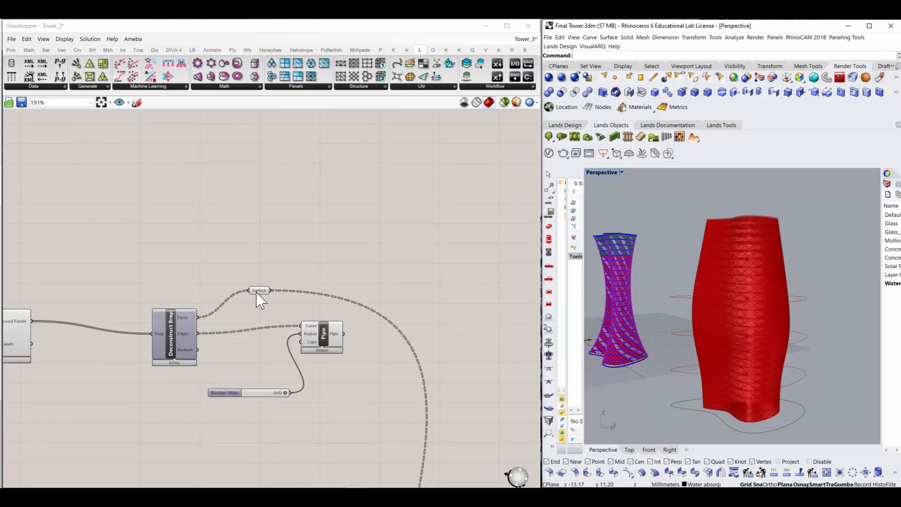
scroll(305, 316, down, 9)
scroll(383, 469, up, 8)
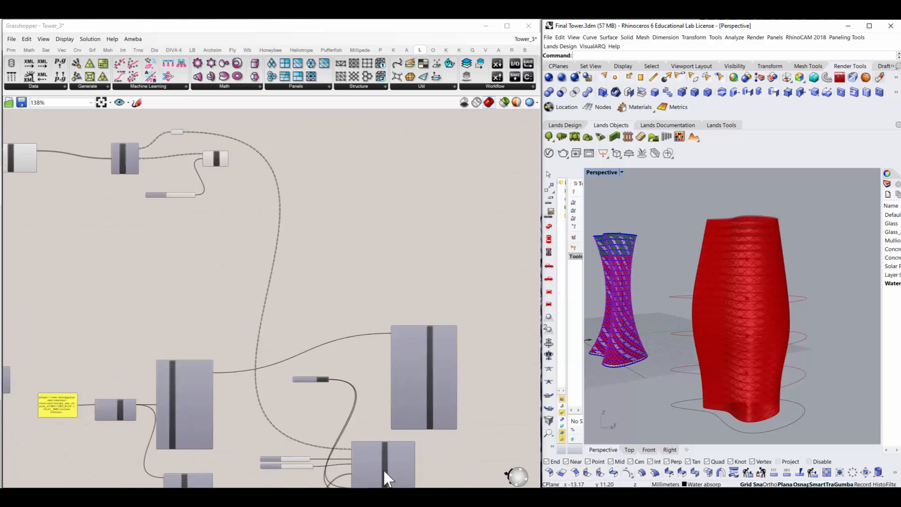
Step: Select the radiationAnalysis component and examine its geometry, number slider, toggle and sky matrix inputs beside the sunPath component
click(383, 468)
middle_click(385, 470)
scroll(366, 367, down, 4)
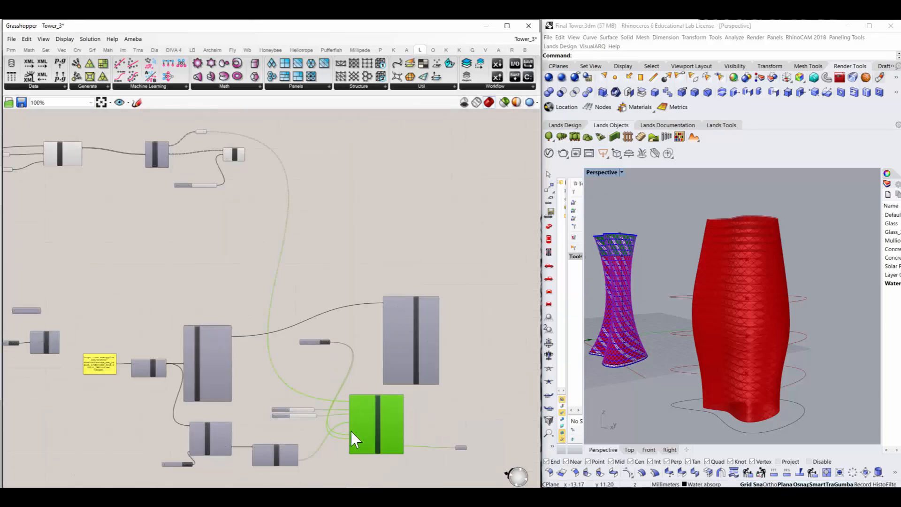
scroll(370, 401, up, 4)
scroll(367, 387, down, 4)
scroll(370, 392, up, 3)
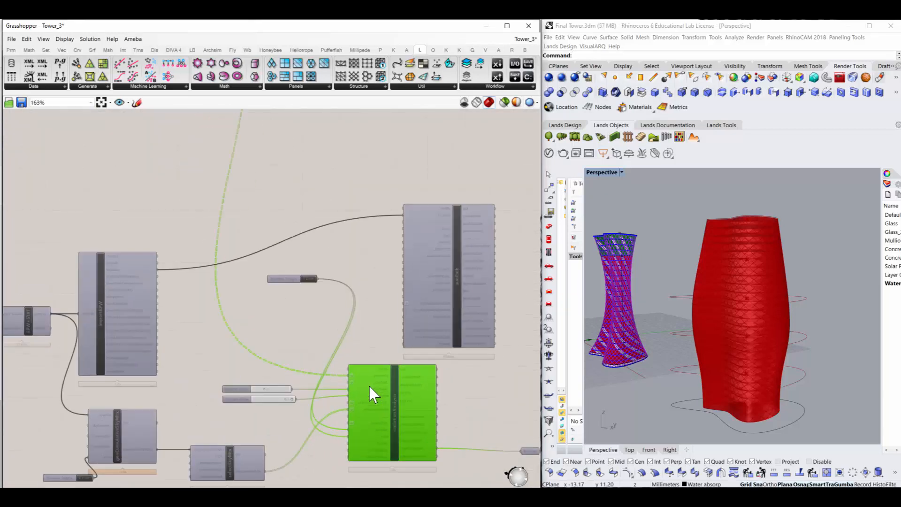
scroll(372, 390, down, 4)
scroll(352, 387, up, 4)
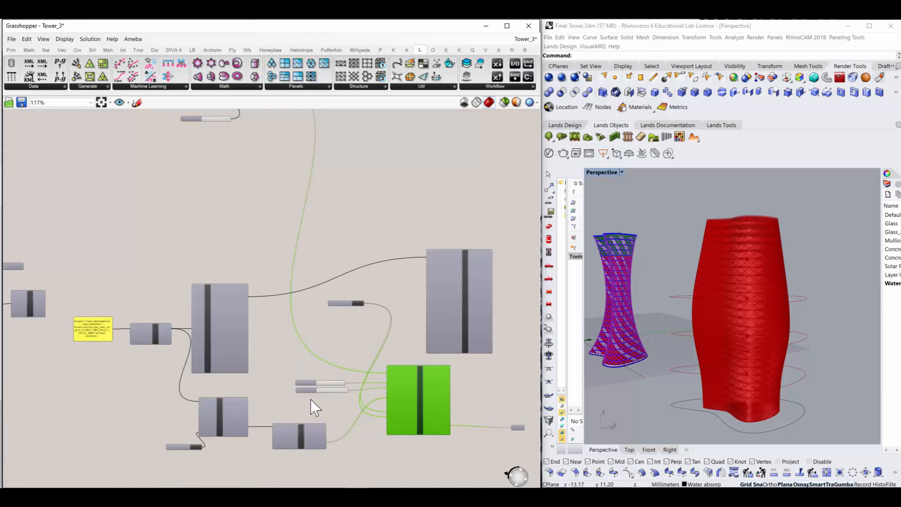
scroll(385, 356, down, 1)
scroll(432, 340, up, 1)
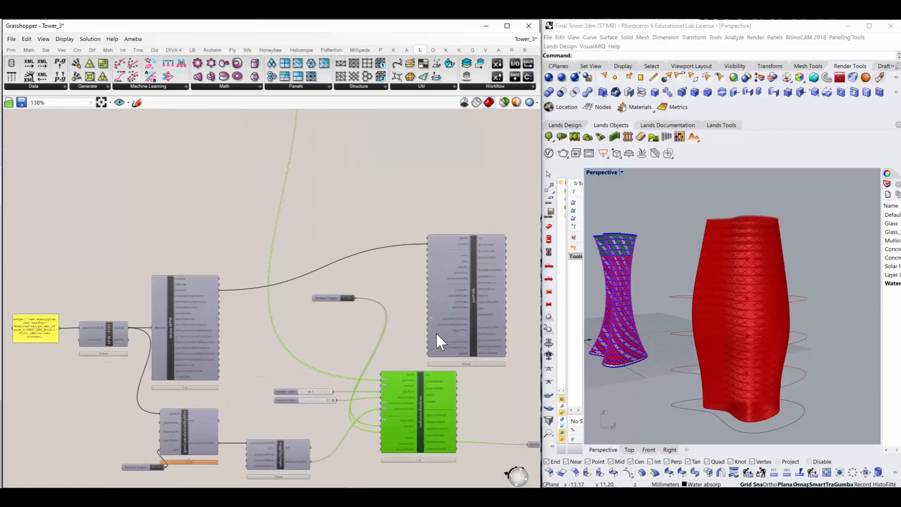
scroll(328, 300, down, 3)
scroll(342, 368, up, 3)
scroll(334, 363, up, 1)
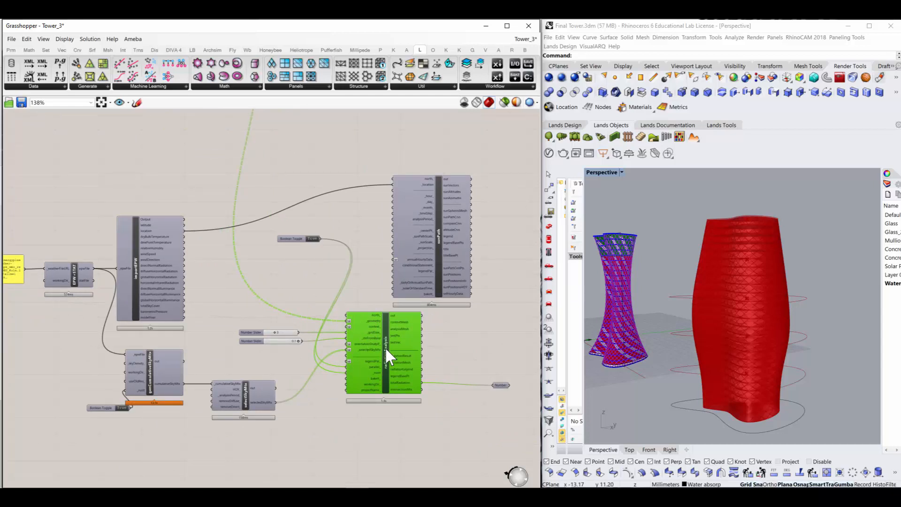
Step: Examine the weather data components, from DownloadEPW and the weather file URL panel through EPW+STAT to importEPW
scroll(384, 347, down, 1)
scroll(241, 345, down, 2)
scroll(10, 302, up, 6)
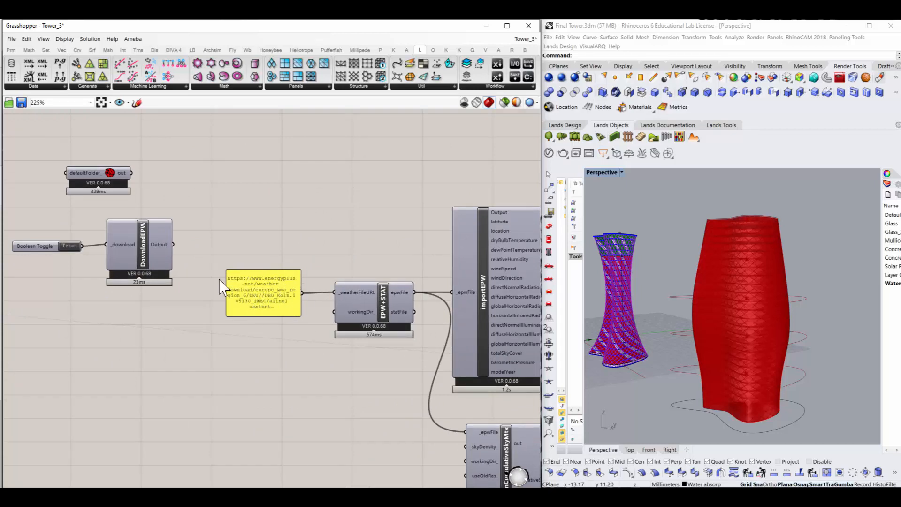
scroll(225, 288, down, 7)
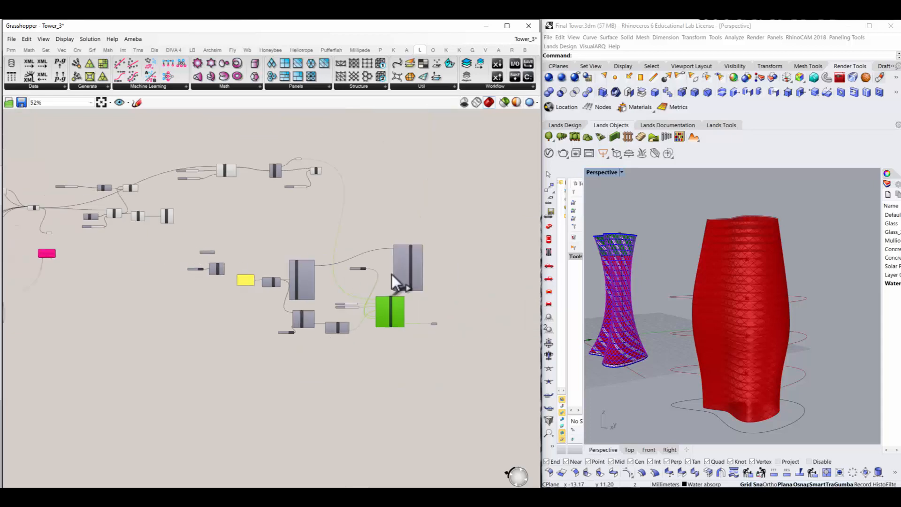
Step: Follow the genCumulativeSkyMtx and selectSkyMtx chain into the radiationAnalysis component's inputs
scroll(391, 274, up, 4)
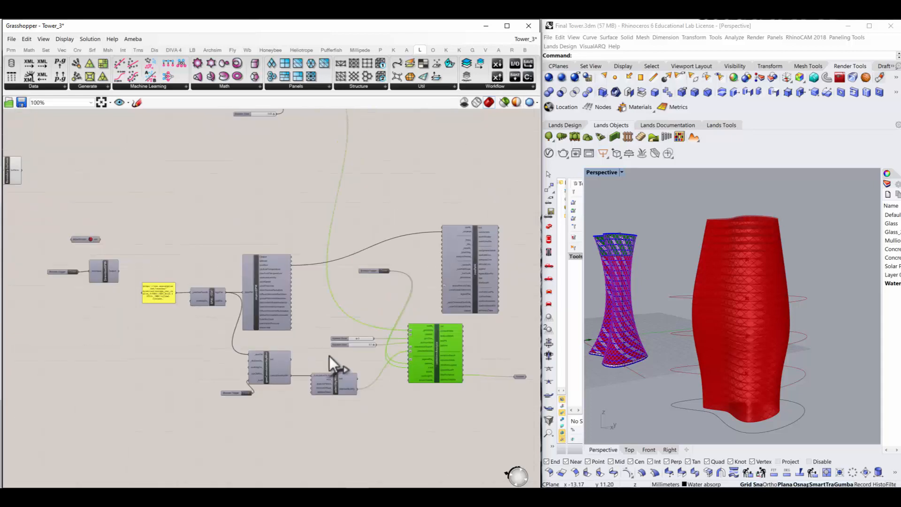
scroll(378, 347, up, 3)
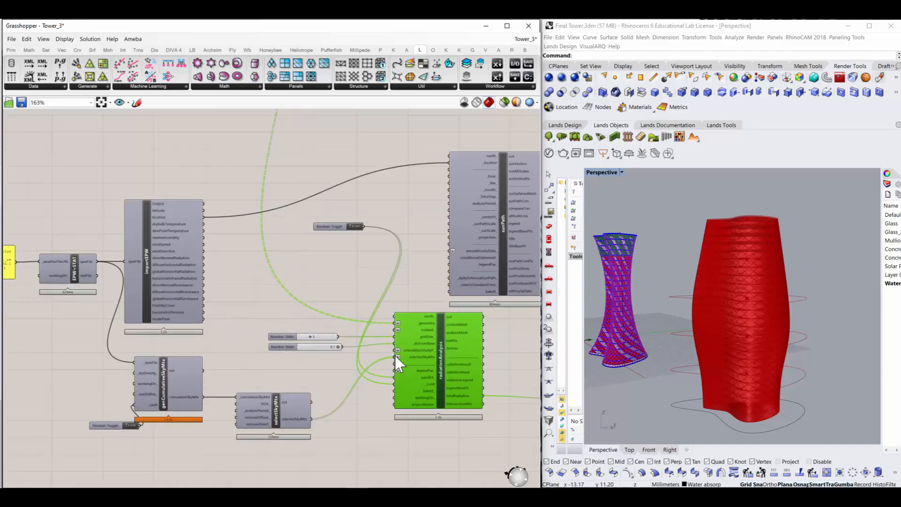
scroll(353, 354, down, 2)
scroll(469, 348, up, 2)
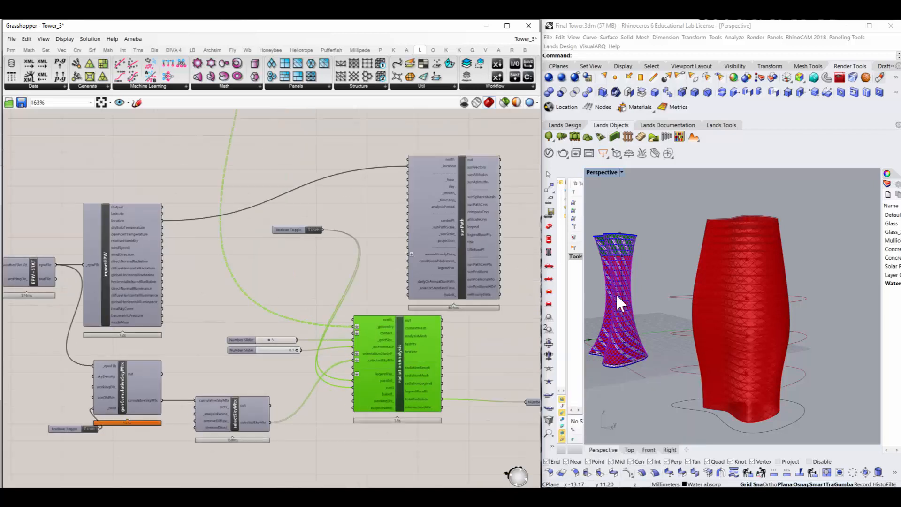
Step: Turn on the preview of the radiationAnalysis component, clear the selection and view the coloured radiation mesh from the tower's other side
middle_click(419, 343)
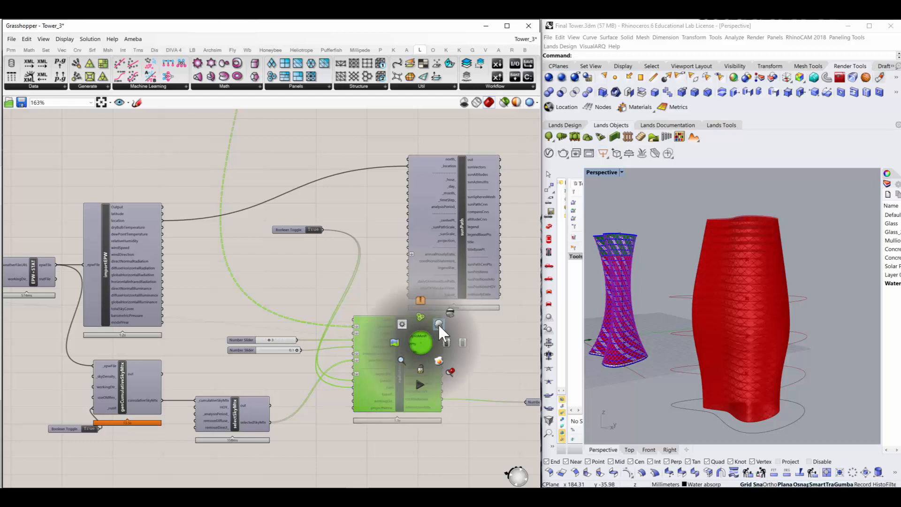
click(438, 322)
click(480, 371)
scroll(736, 269, down, 3)
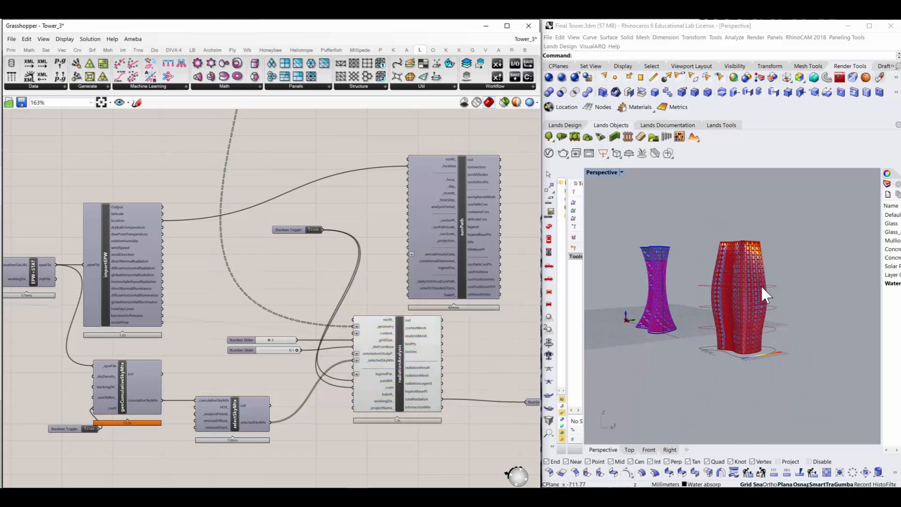
right_drag(761, 285, 721, 292)
scroll(711, 294, up, 5)
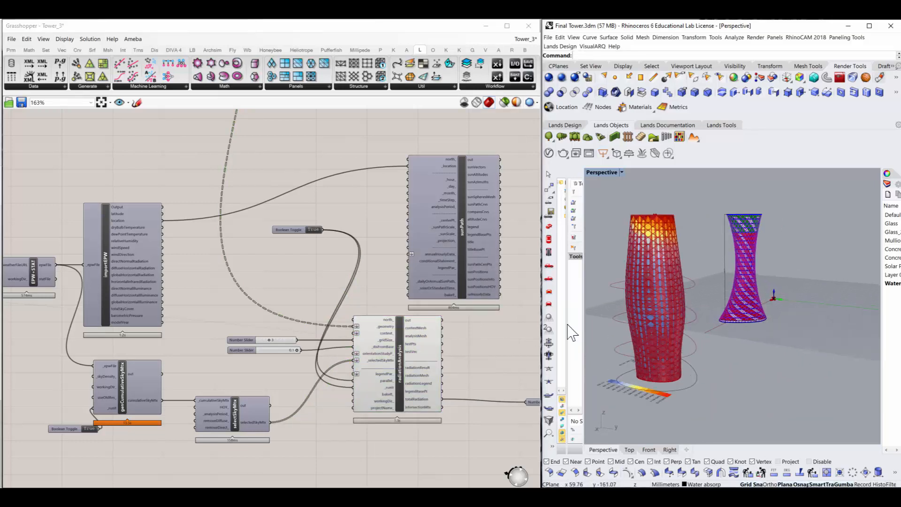
Step: Review the radiationAnalysis component chain and view both towers and the coloured radiation mesh from several other sides
scroll(383, 345, down, 5)
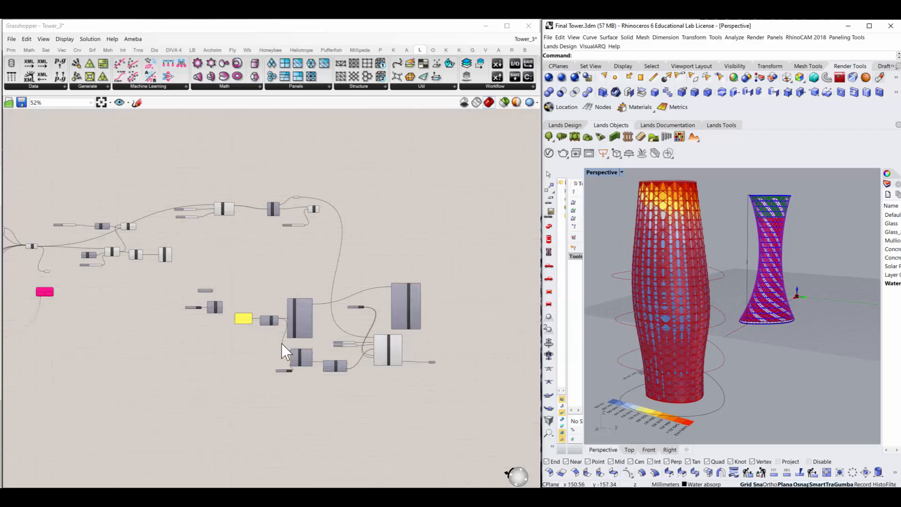
scroll(368, 331, up, 3)
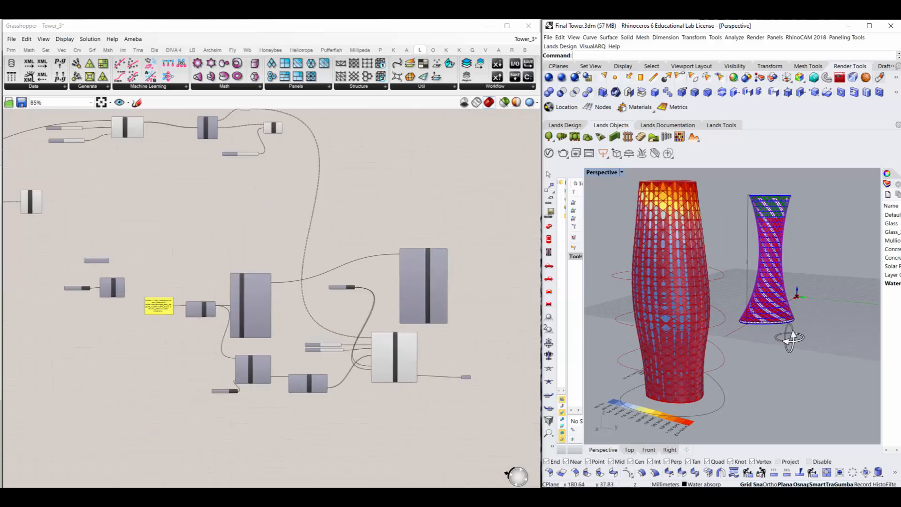
right_drag(789, 338, 711, 355)
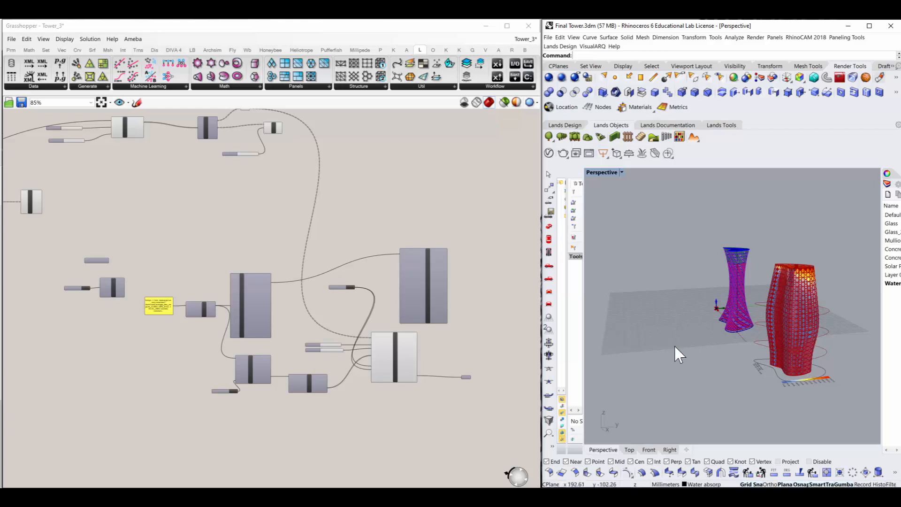
scroll(472, 371, up, 3)
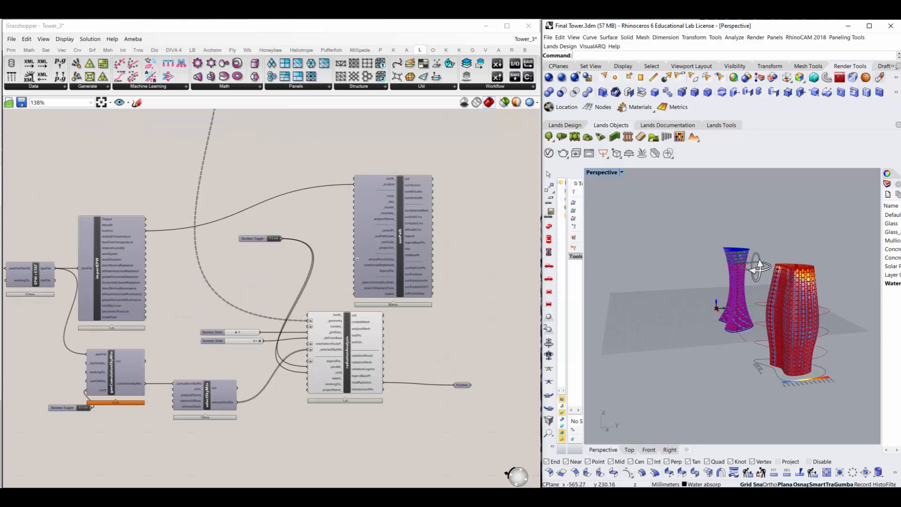
right_drag(757, 267, 784, 292)
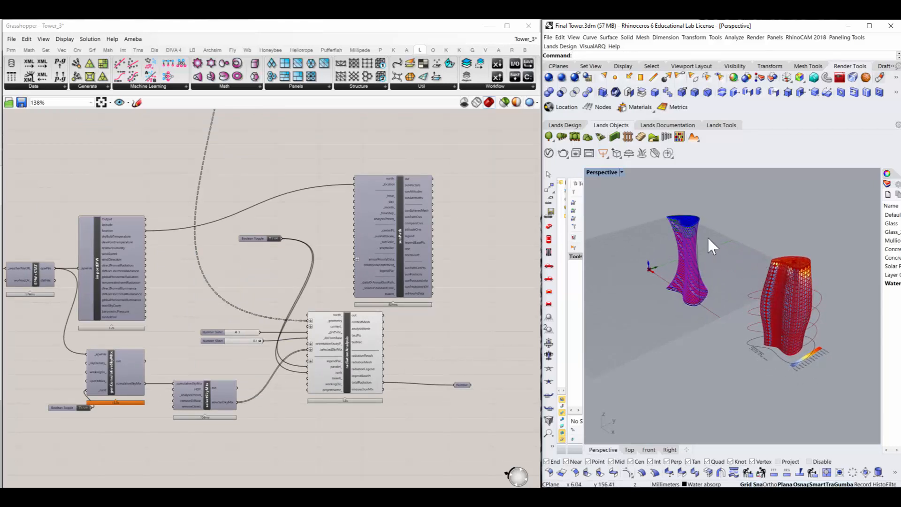
scroll(453, 372, down, 5)
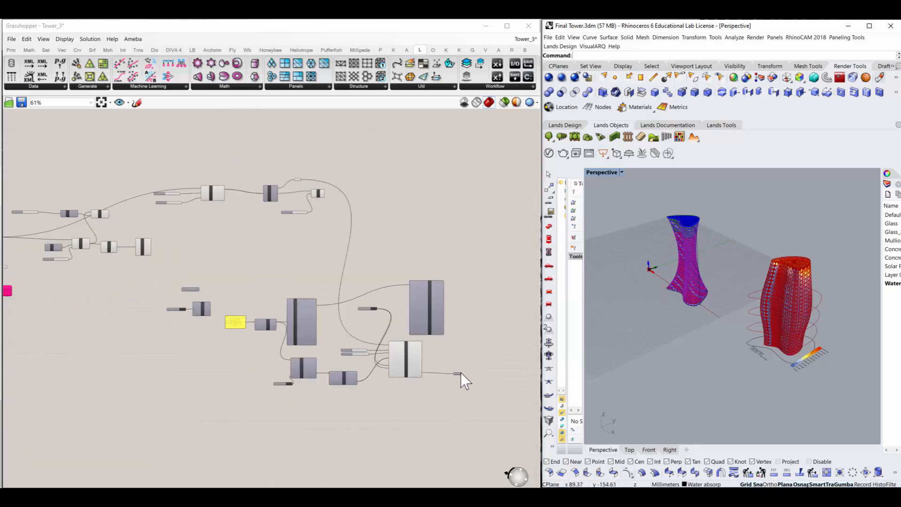
Step: Select the pink optimisation solver component and examine its two inputs with their red and green links
scroll(59, 303, up, 4)
drag(99, 318, 248, 394)
scroll(292, 392, down, 5)
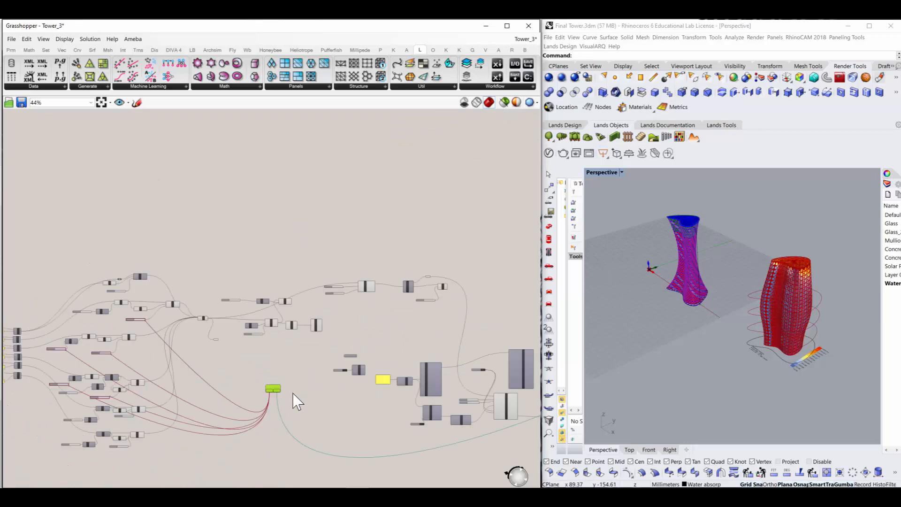
scroll(288, 394, up, 4)
scroll(309, 353, down, 4)
scroll(234, 370, up, 3)
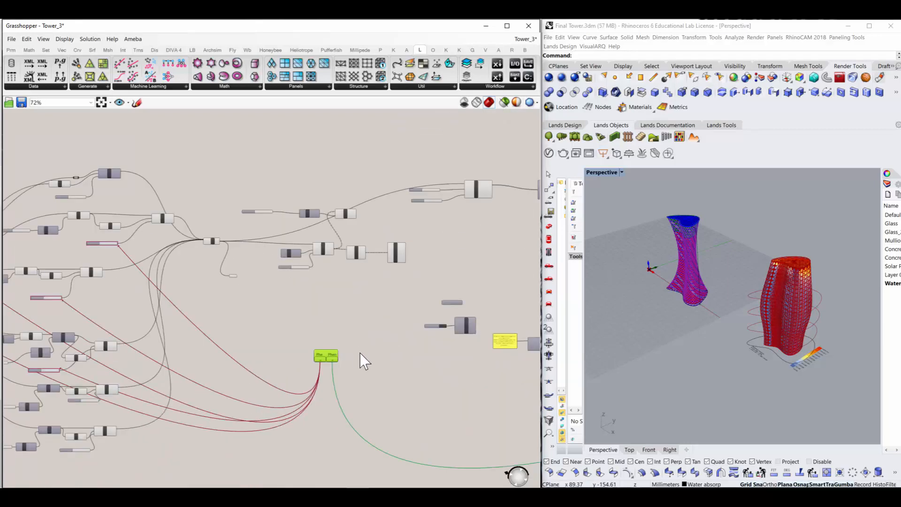
scroll(359, 353, down, 3)
scroll(342, 353, up, 3)
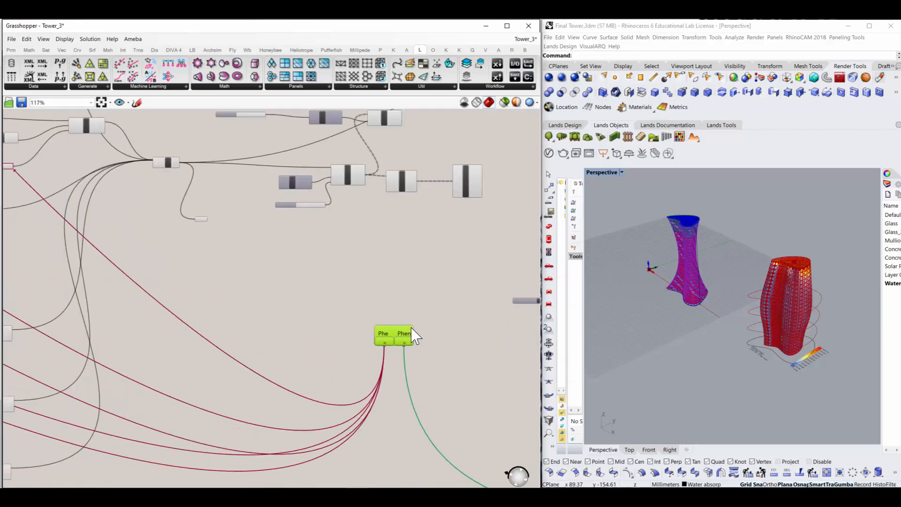
scroll(418, 334, down, 2)
Step: Examine the number sliders linked to the solver that feed the Unit Y and Scale components of the tower profiles
scroll(199, 316, up, 6)
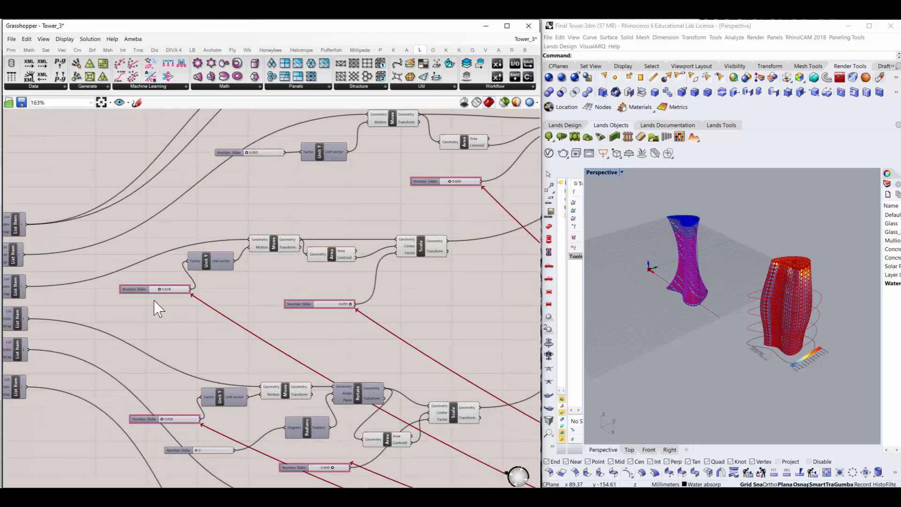
scroll(197, 302, down, 2)
scroll(181, 291, up, 2)
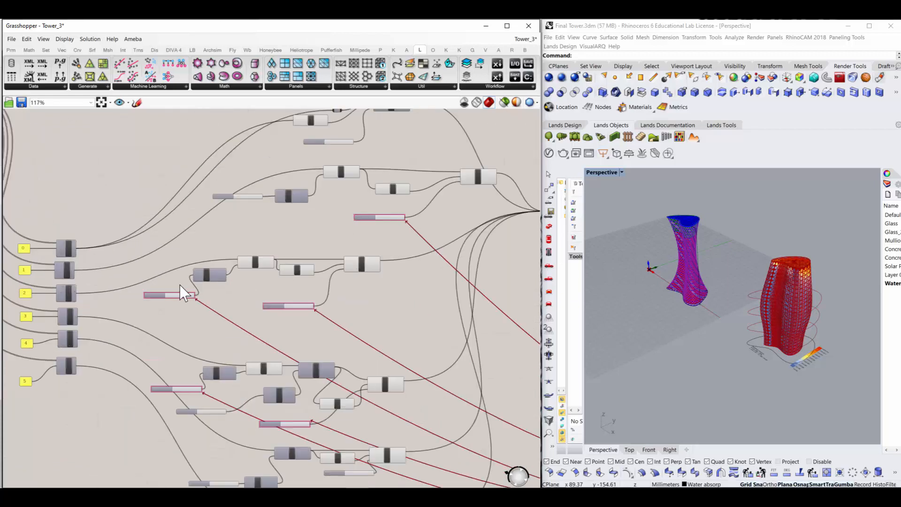
scroll(211, 295, up, 2)
scroll(159, 309, down, 2)
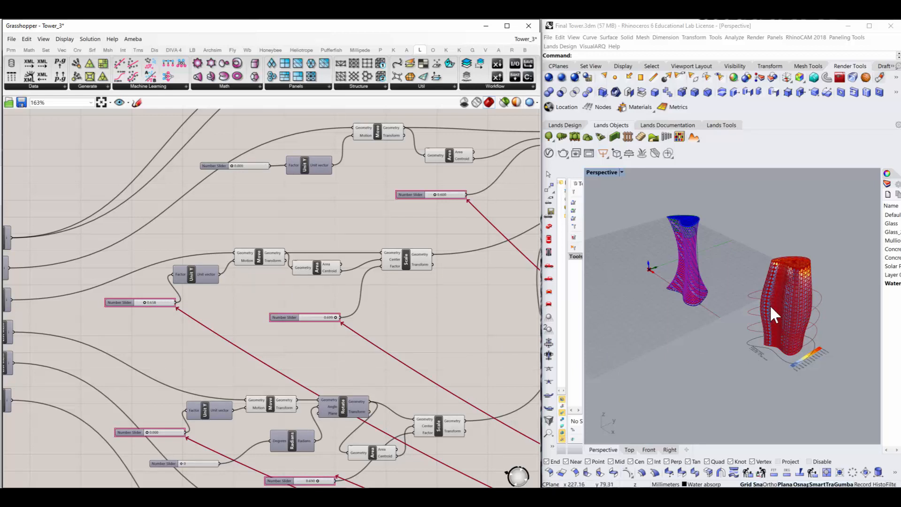
Step: Trace the red links between the solver and the profile sliders, including the slider feeding the third row's Scale factor
scroll(291, 337, down, 5)
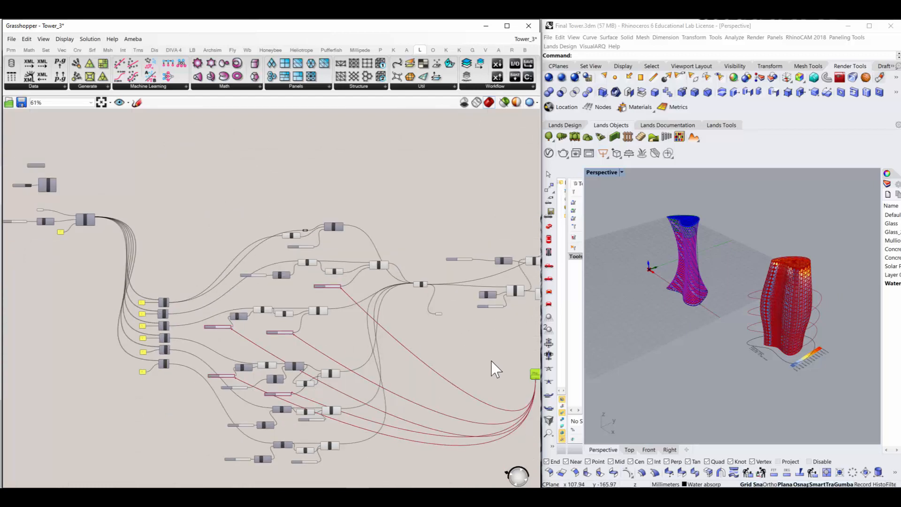
scroll(499, 368, up, 1)
scroll(247, 337, down, 1)
scroll(497, 378, up, 1)
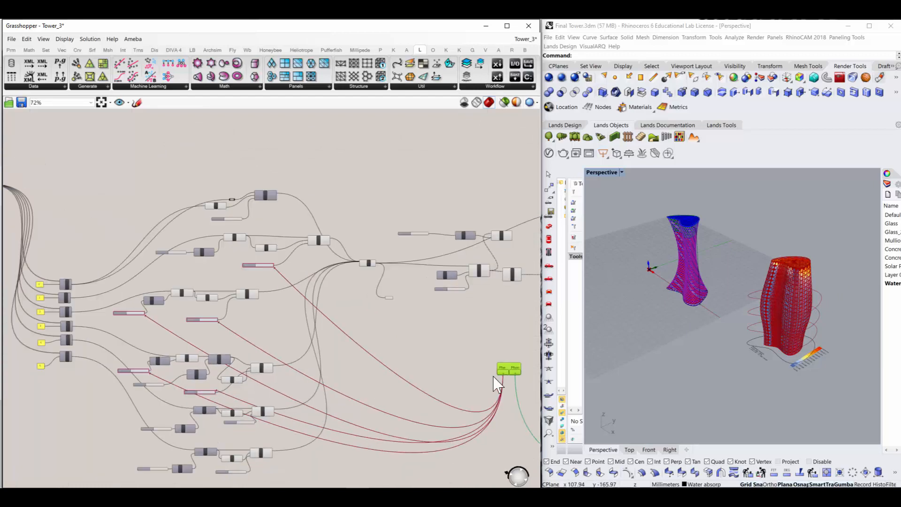
scroll(409, 358, up, 2)
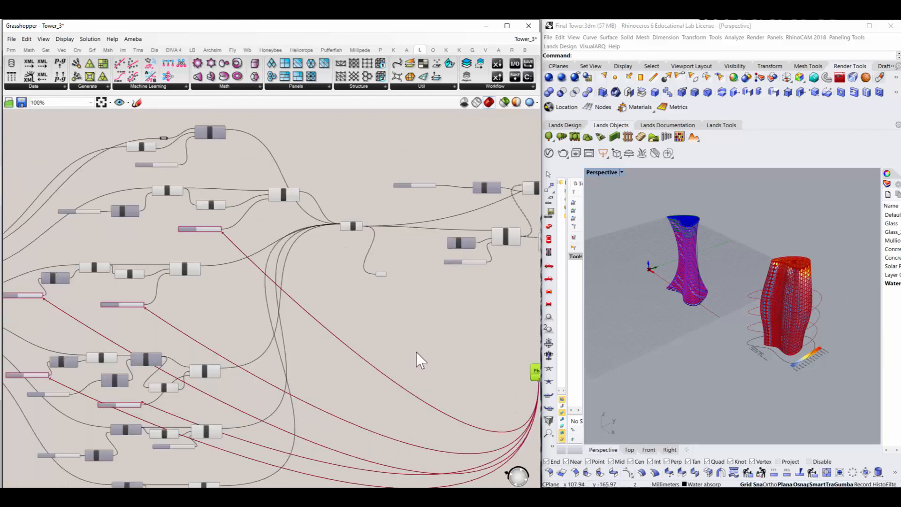
scroll(328, 328, down, 2)
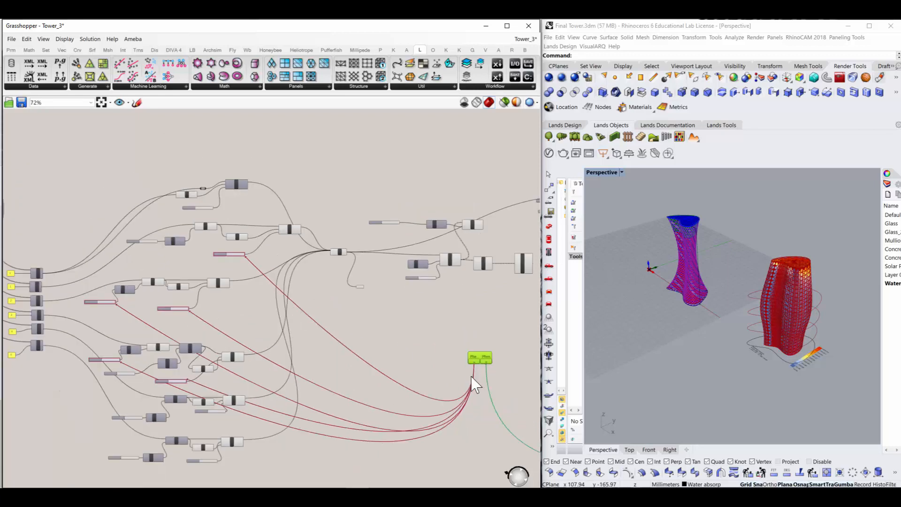
scroll(162, 317, up, 6)
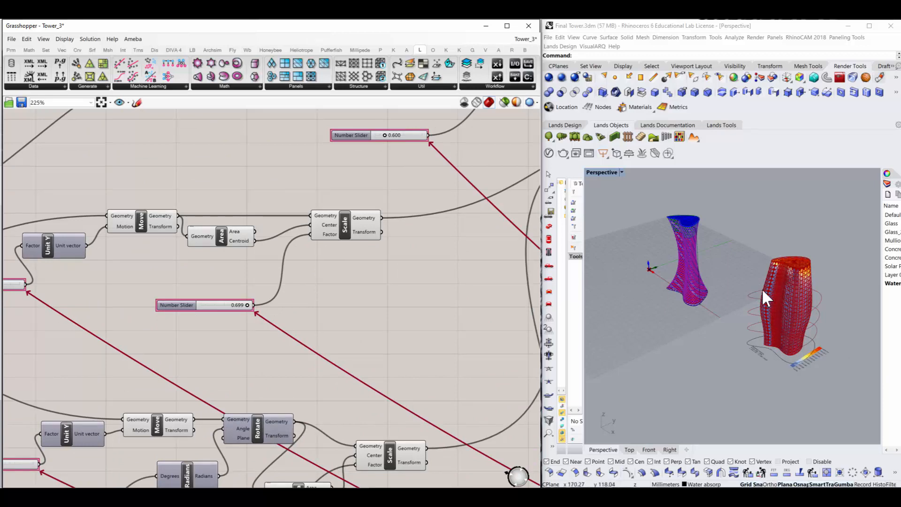
scroll(400, 352, down, 5)
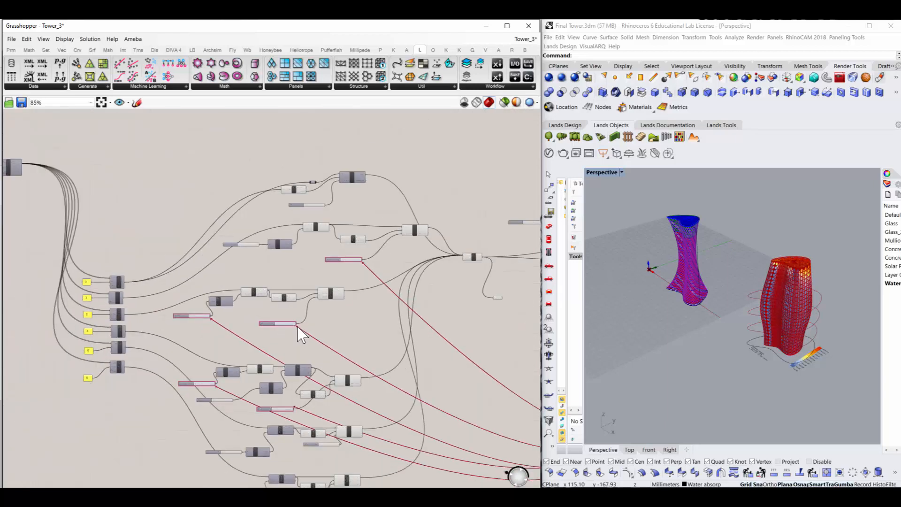
scroll(328, 324, down, 3)
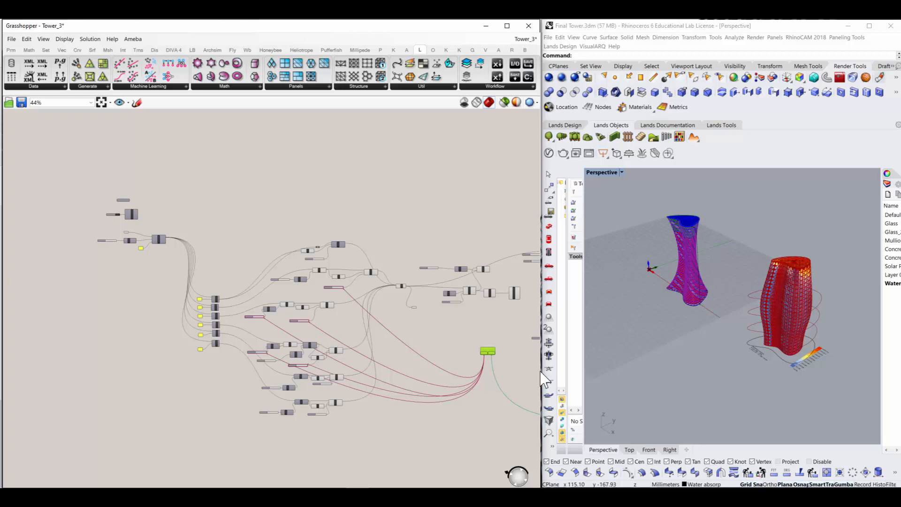
scroll(530, 368, up, 3)
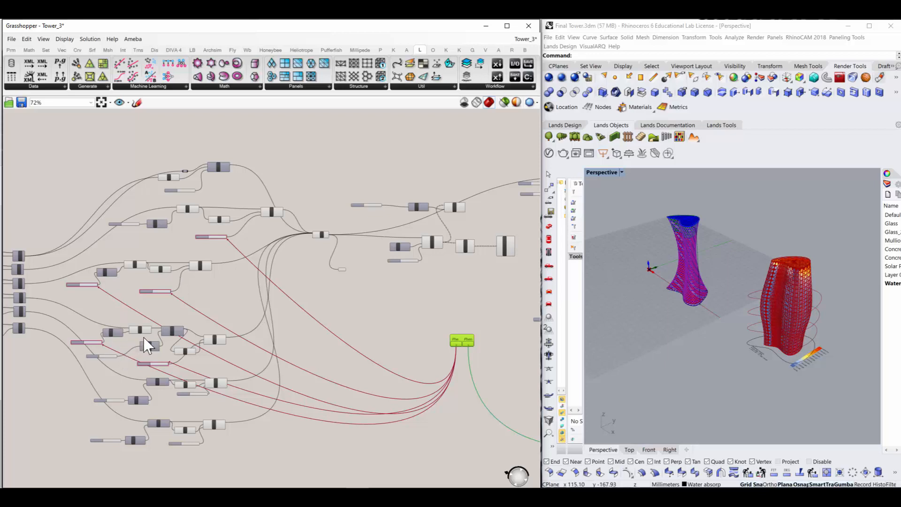
Step: Select the second profile row's Unit Y component and its Scale component in turn to inspect their connections
scroll(224, 240, up, 1)
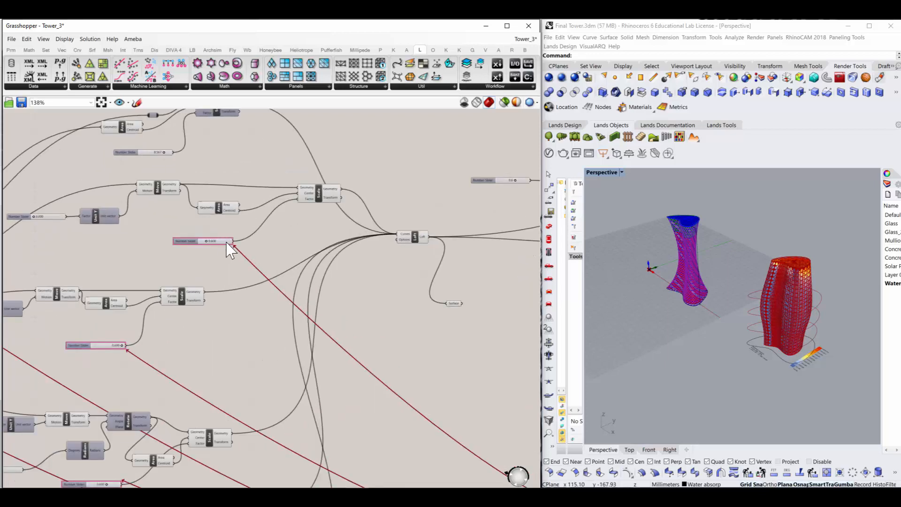
scroll(305, 249, up, 1)
scroll(177, 241, up, 5)
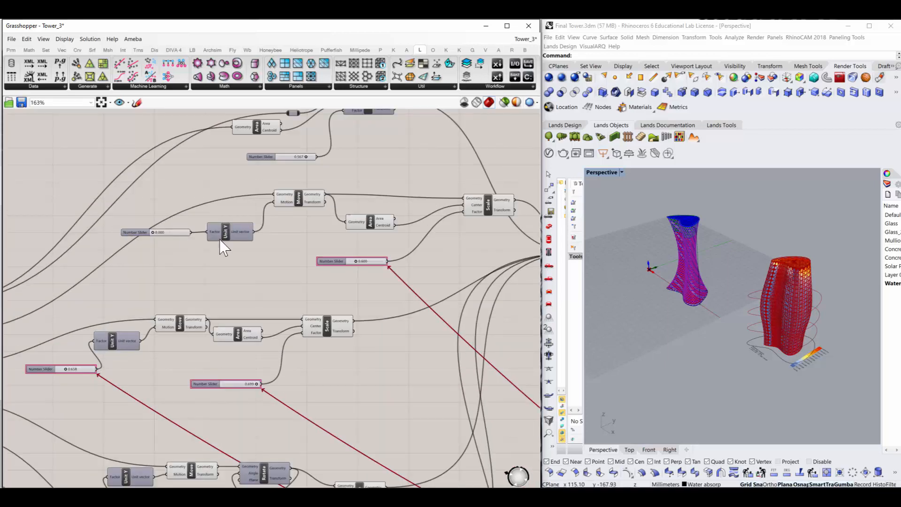
click(236, 234)
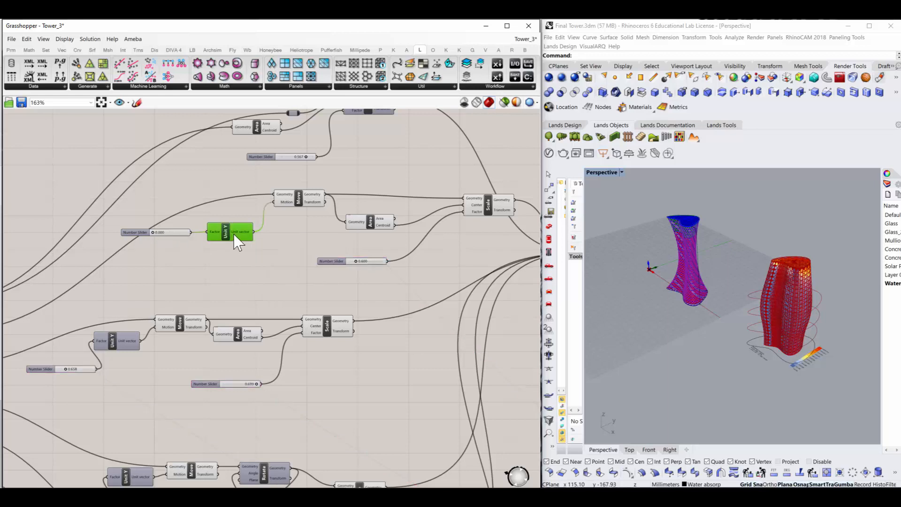
click(488, 218)
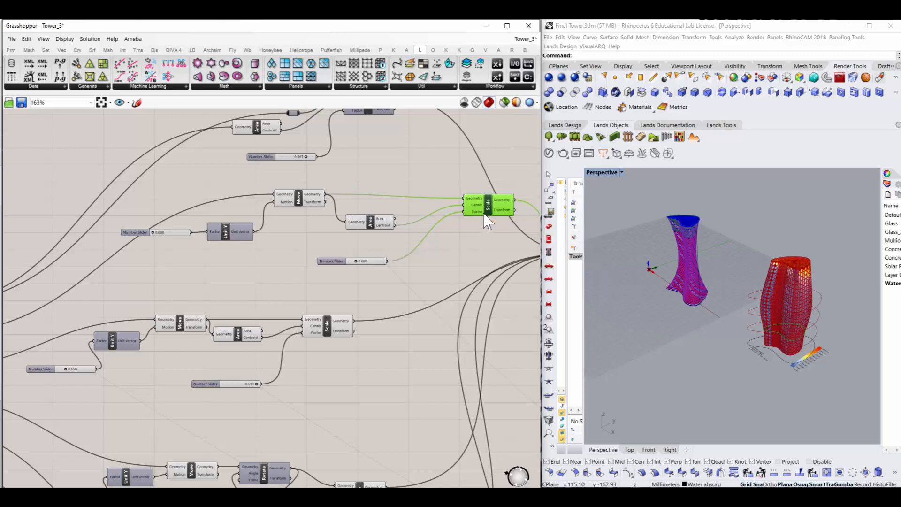
Step: Select the Scale components of the third and fourth profile rows in turn to inspect their connections to the Loft
scroll(257, 337, down, 5)
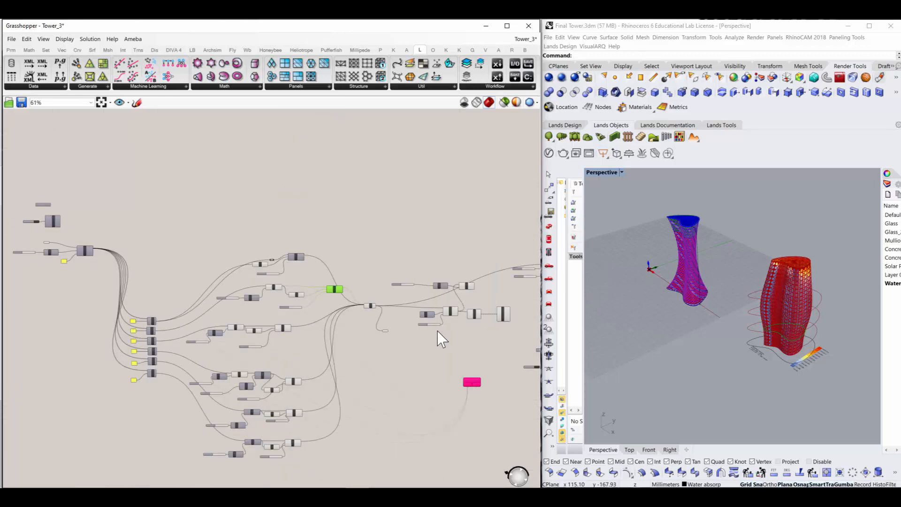
scroll(260, 350, up, 4)
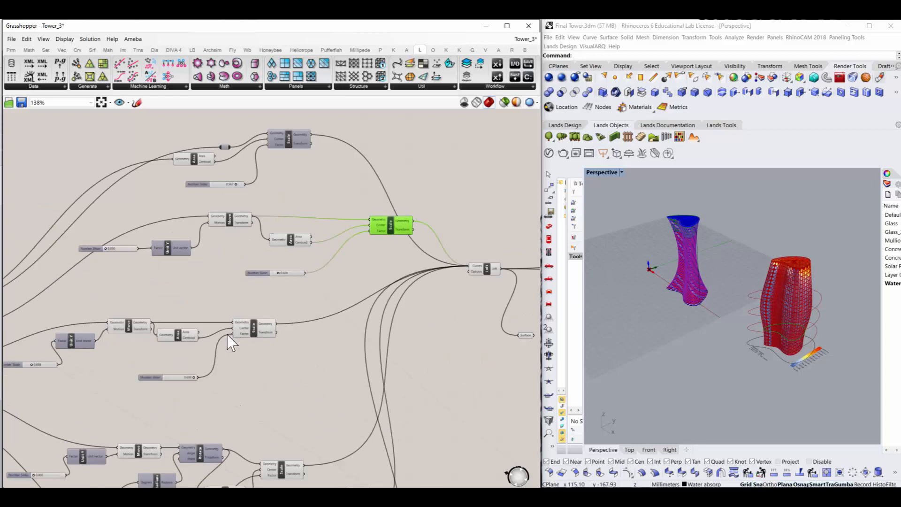
scroll(248, 330, down, 2)
scroll(234, 333, up, 2)
click(282, 326)
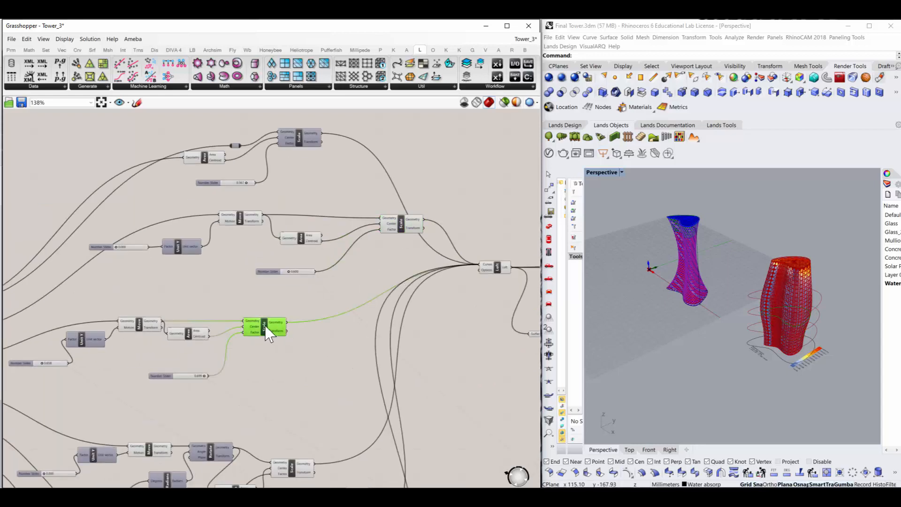
scroll(266, 328, down, 2)
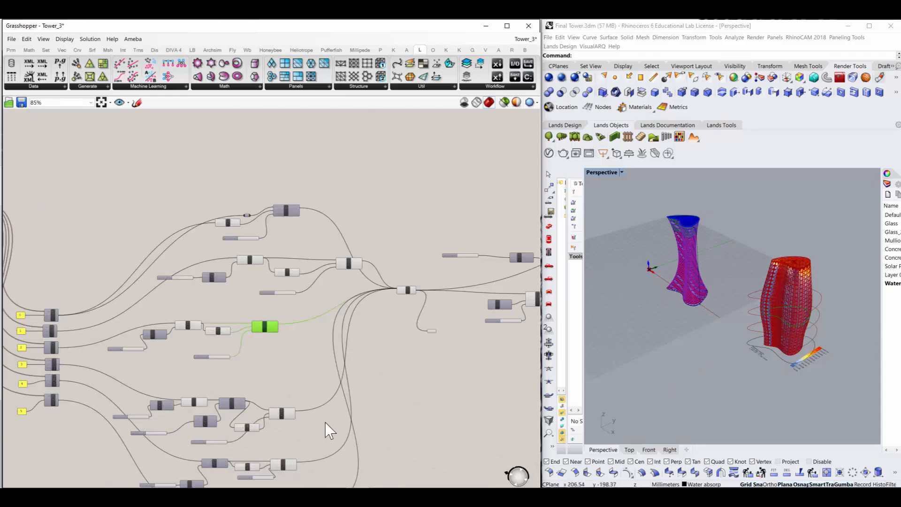
scroll(325, 421, up, 2)
click(267, 408)
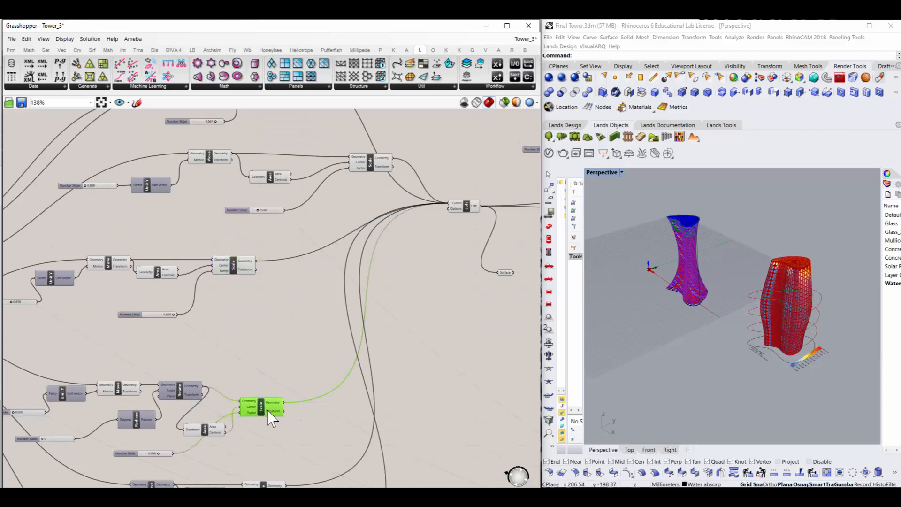
Step: Examine the sliders driving Unit Y, Radians and Scale in the fourth profile row with the Rotate component
scroll(281, 404, down, 3)
scroll(216, 408, up, 3)
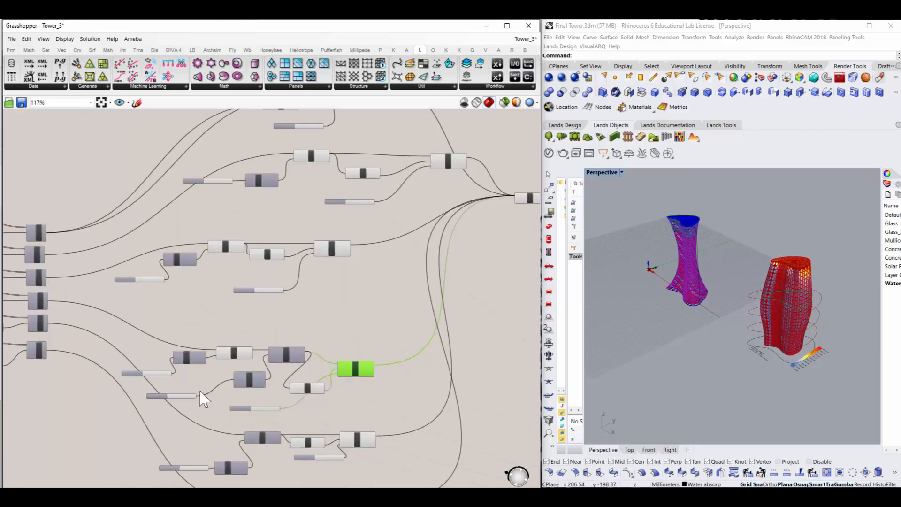
scroll(202, 398, up, 2)
scroll(183, 390, down, 1)
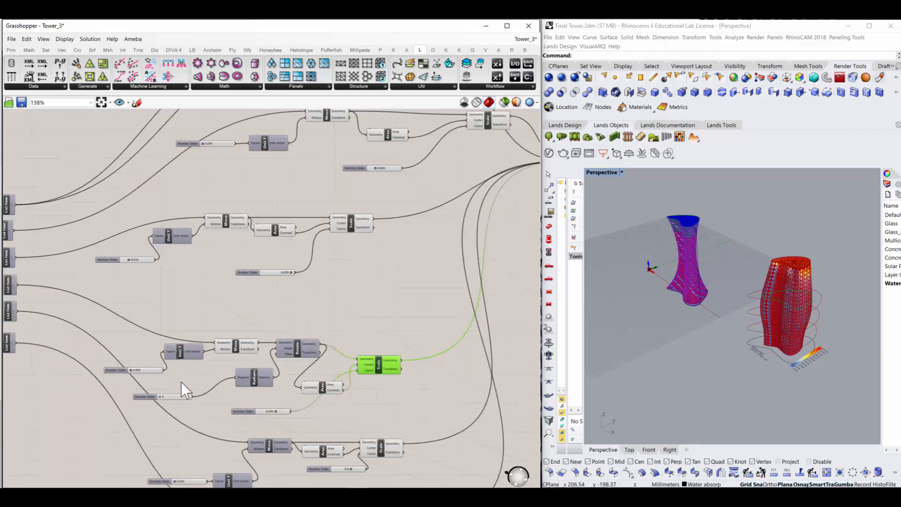
scroll(181, 381, up, 1)
Step: Select the solver component and move it slightly up and to the right on the canvas, nearer the components above it
scroll(150, 371, down, 2)
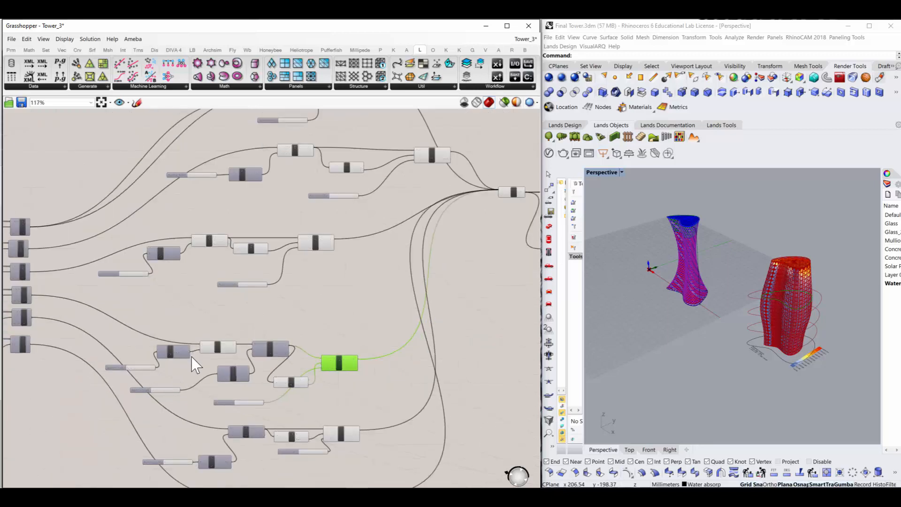
scroll(291, 319, down, 2)
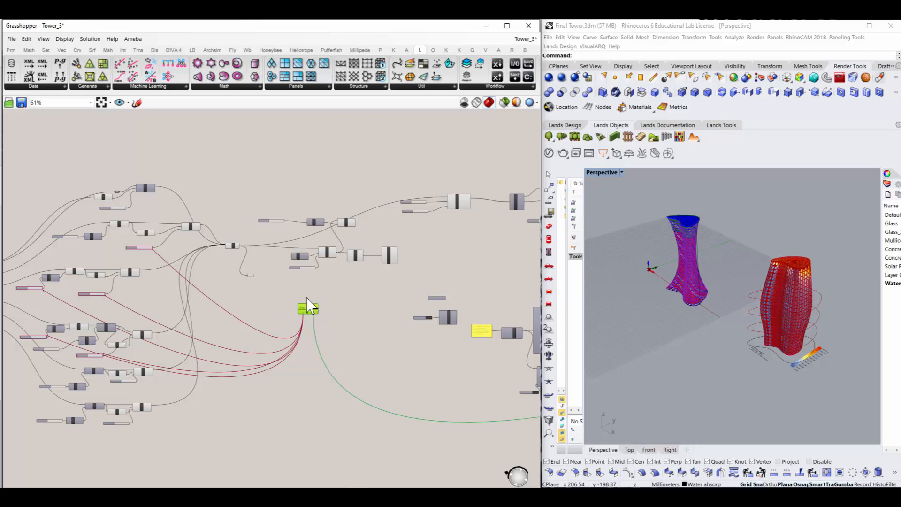
drag(306, 298, 335, 279)
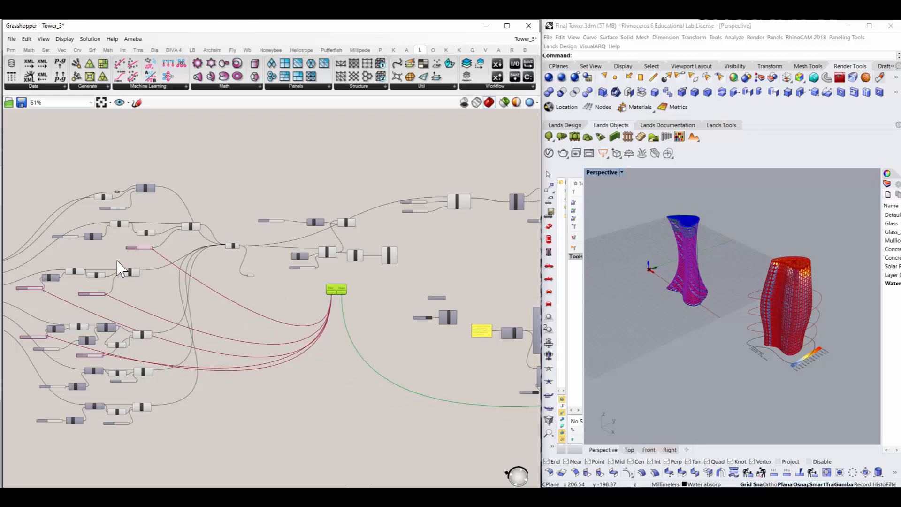
Step: Follow the solver's green link to the Number parameter on the totalRadiation output, then view both towers from a lower angle
scroll(224, 327, down, 3)
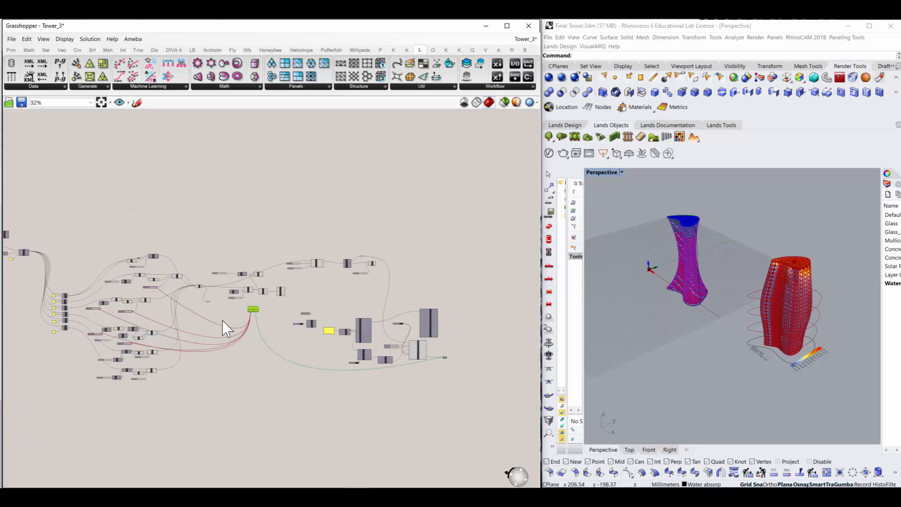
scroll(449, 374, up, 3)
scroll(444, 355, up, 6)
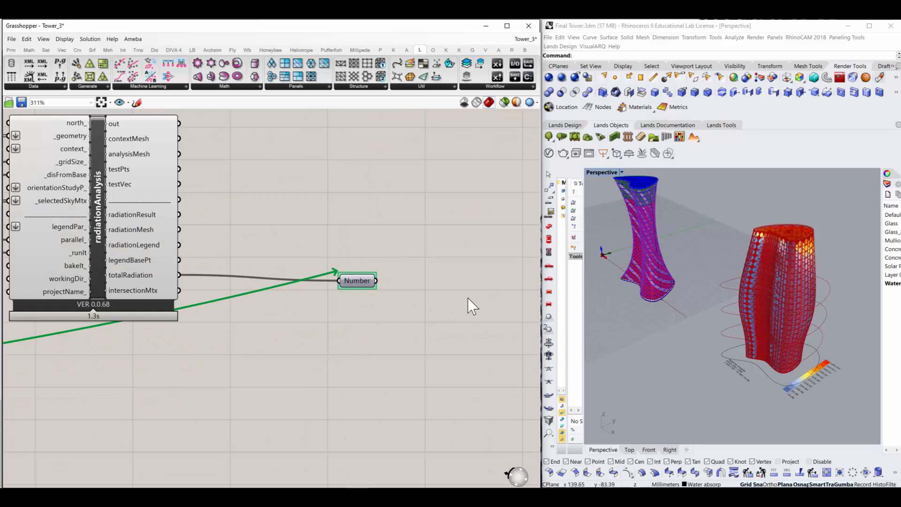
scroll(439, 295, down, 8)
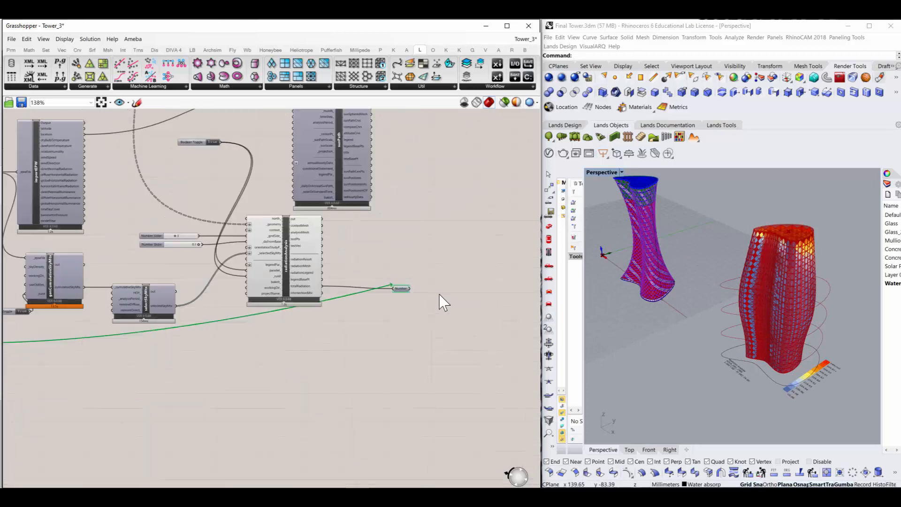
scroll(378, 246, up, 5)
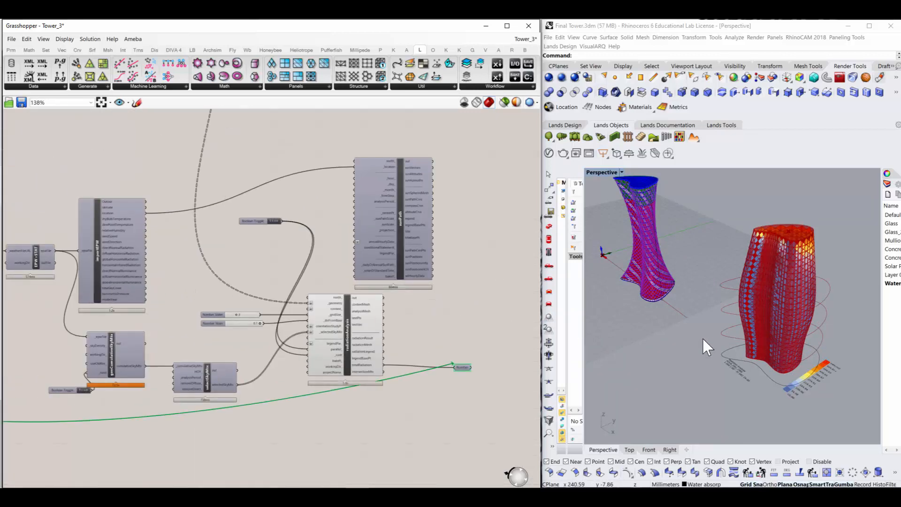
right_drag(703, 340, 618, 268)
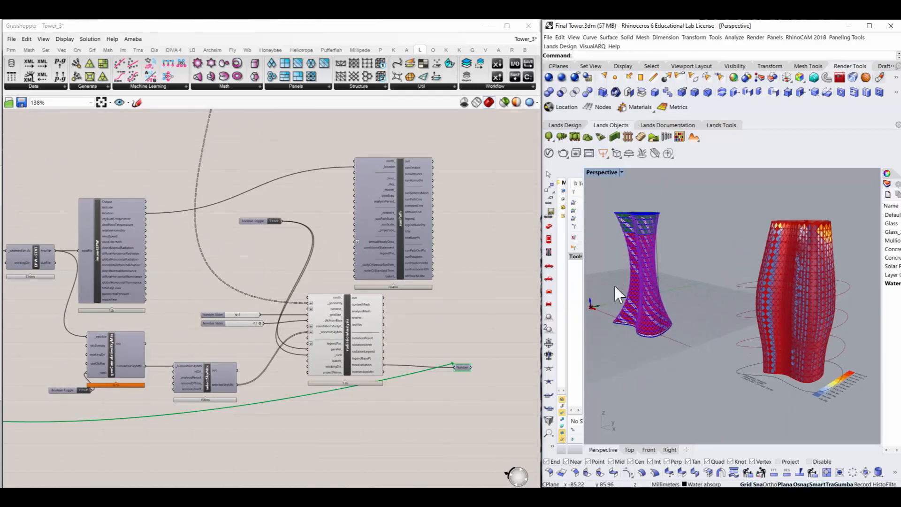